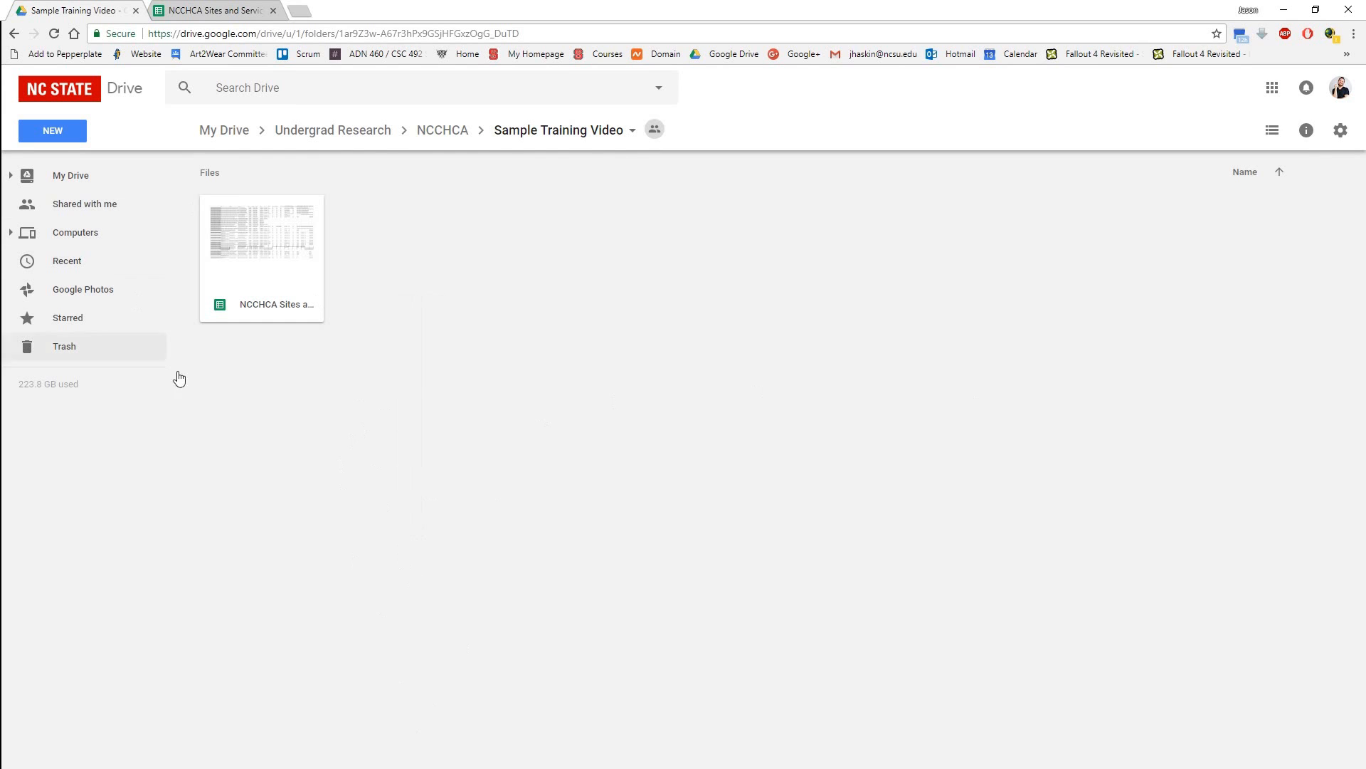
Open the NCCHCA Sites and Services spreadsheet, look over its rows, and return to the Sample Training Video folder.
double_click(268, 232)
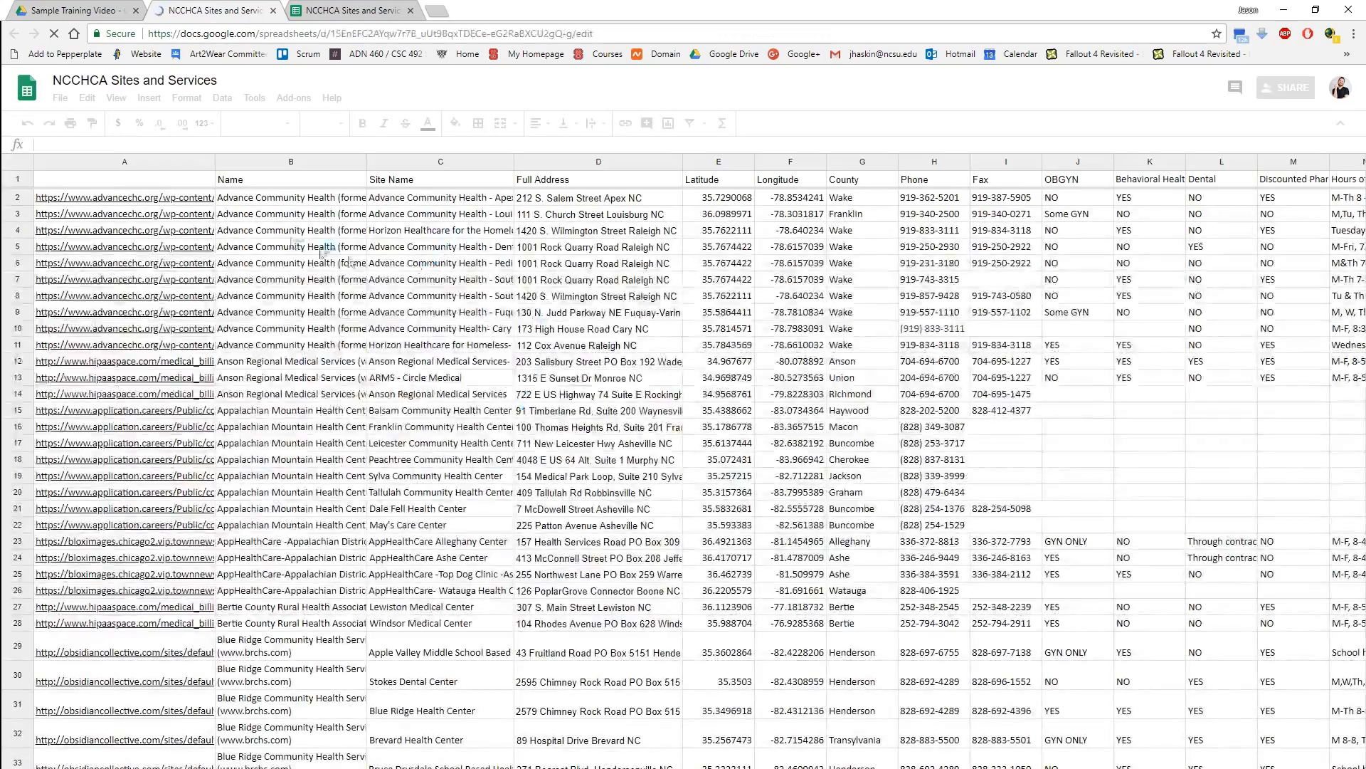
scroll(809, 496, down, 5)
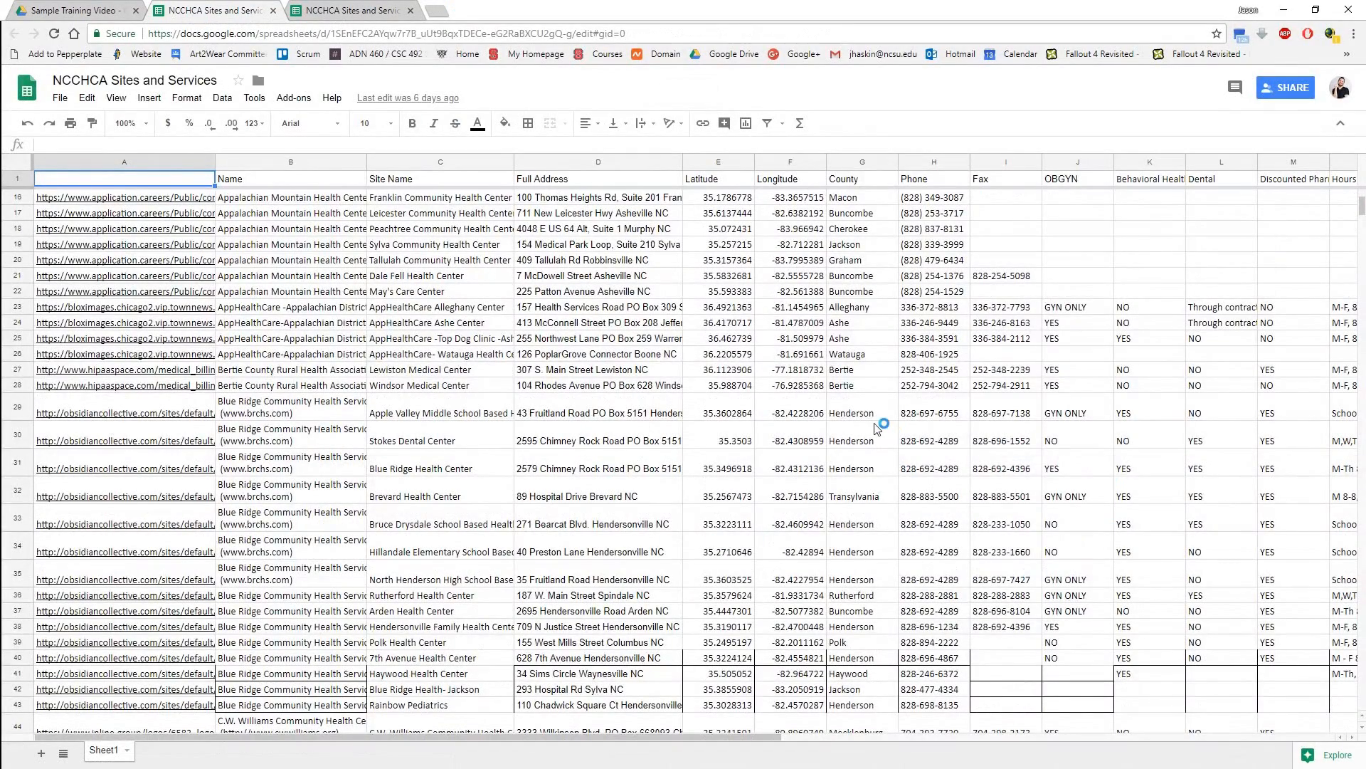
middle_click(198, 8)
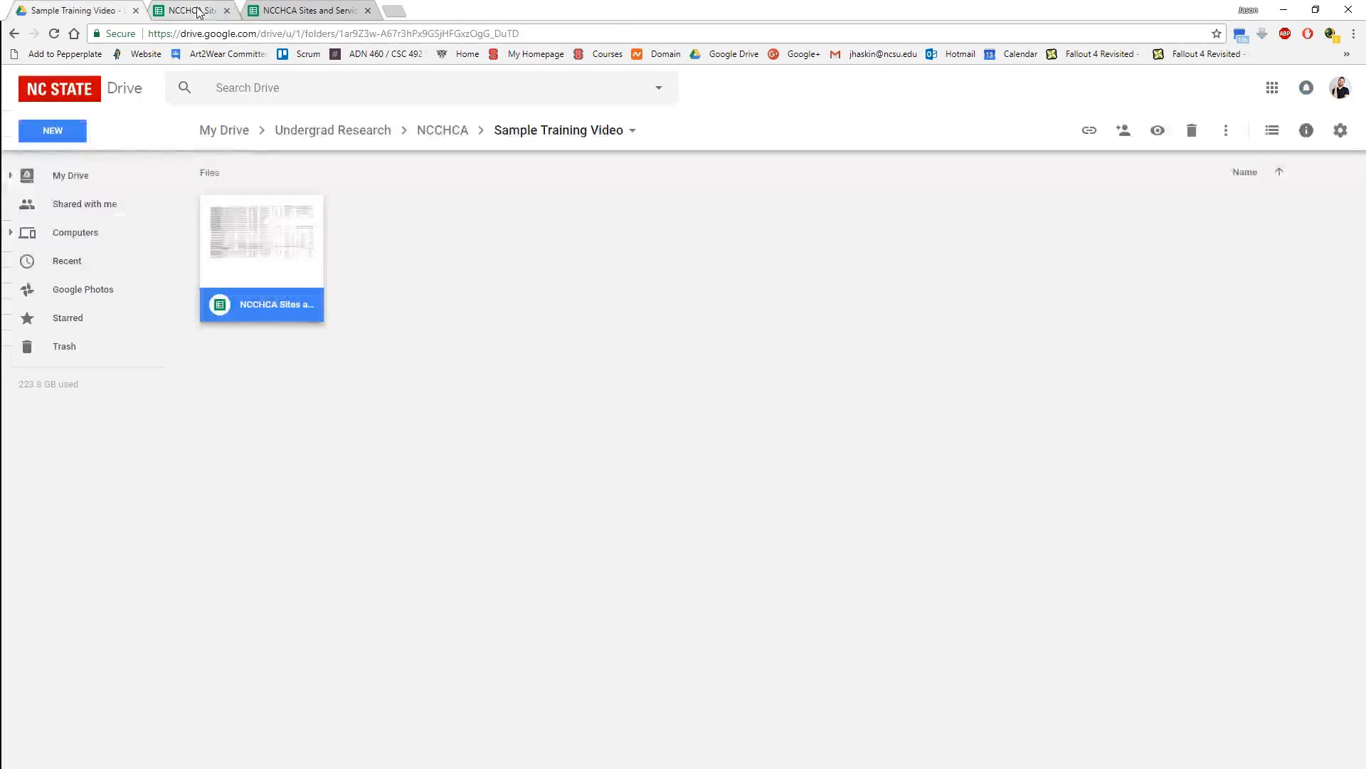
click(415, 253)
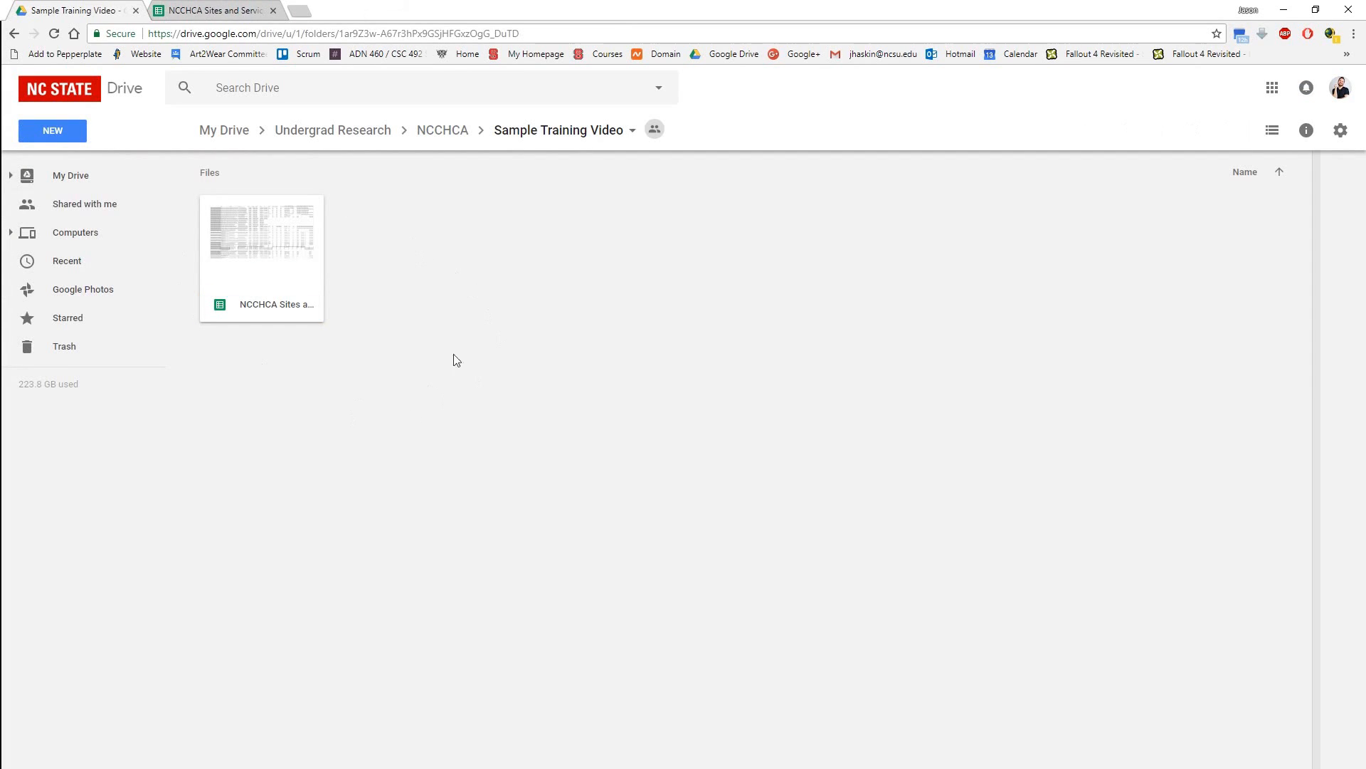
Search the apps that can be connected to Drive for "fusion" and close the app list.
right_click(392, 277)
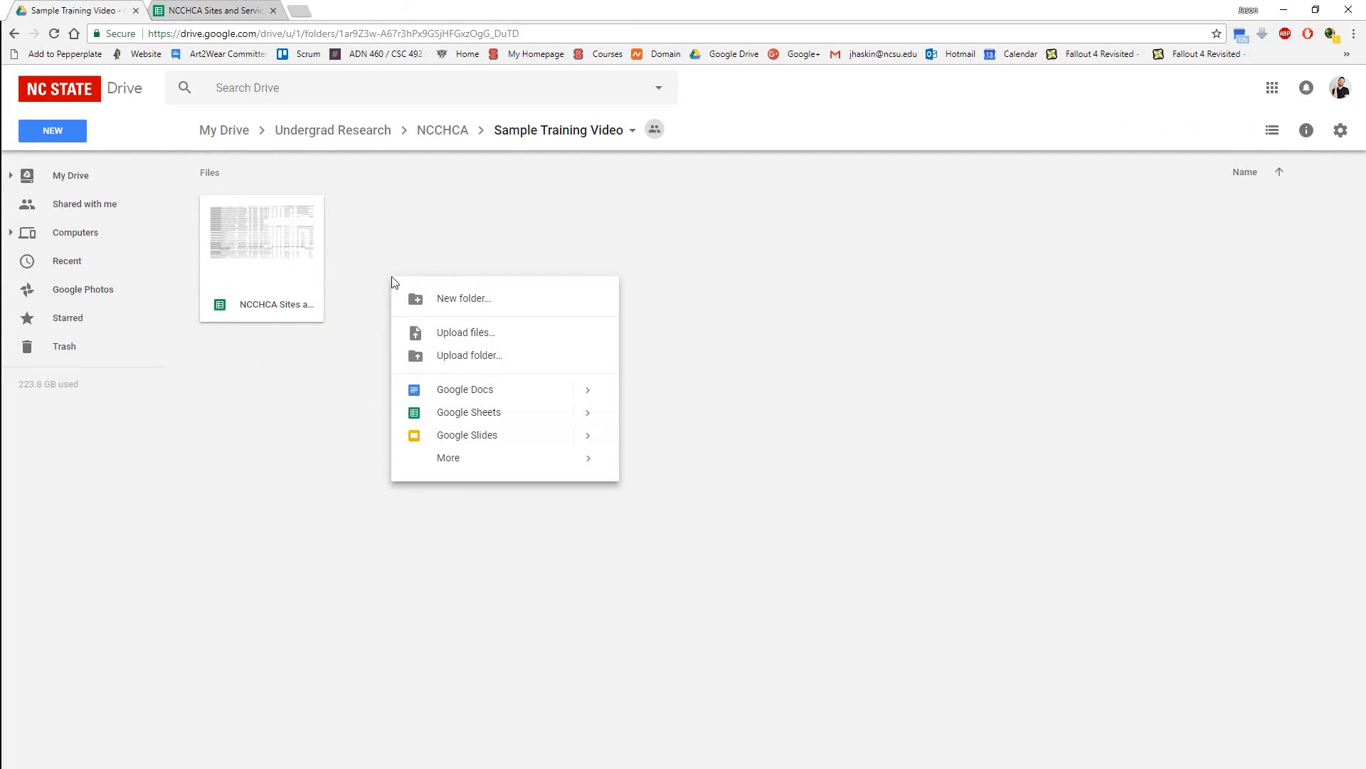
mouse_move(484, 459)
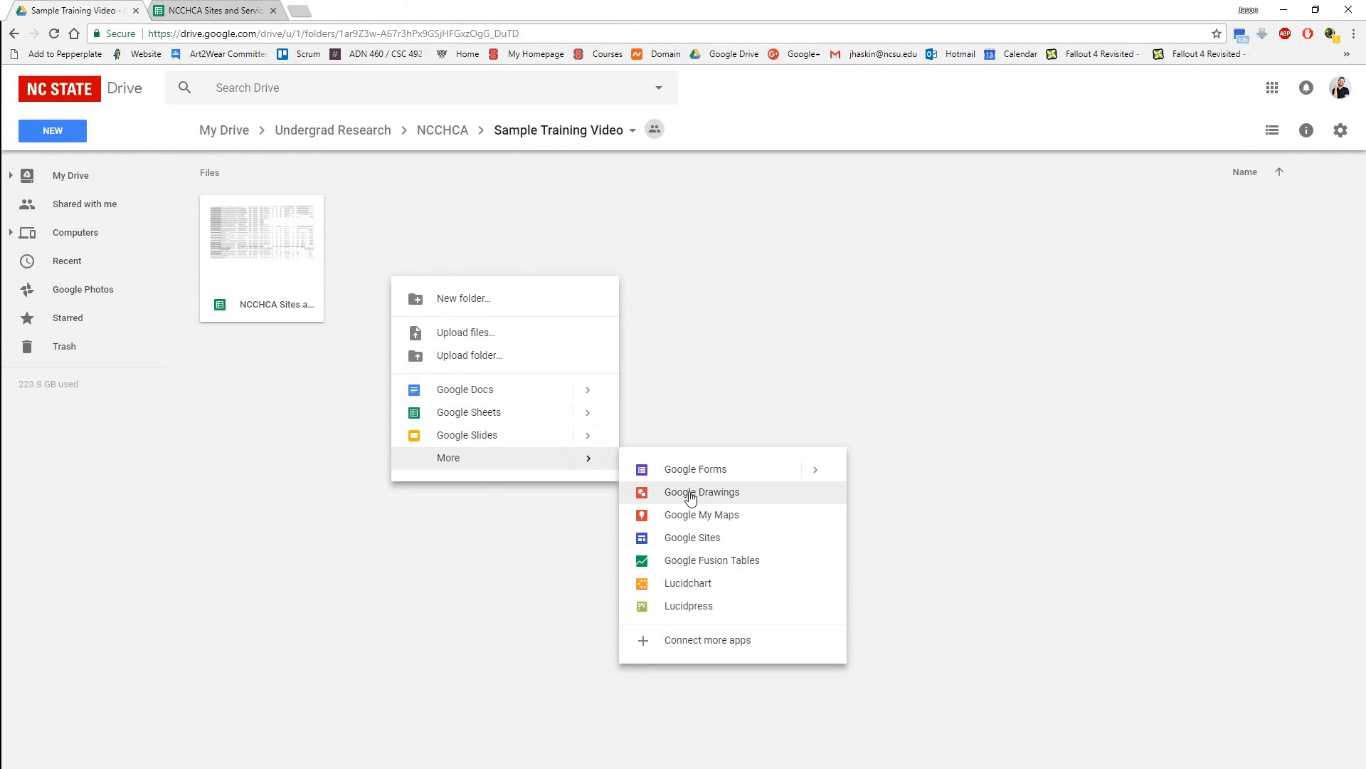
click(694, 644)
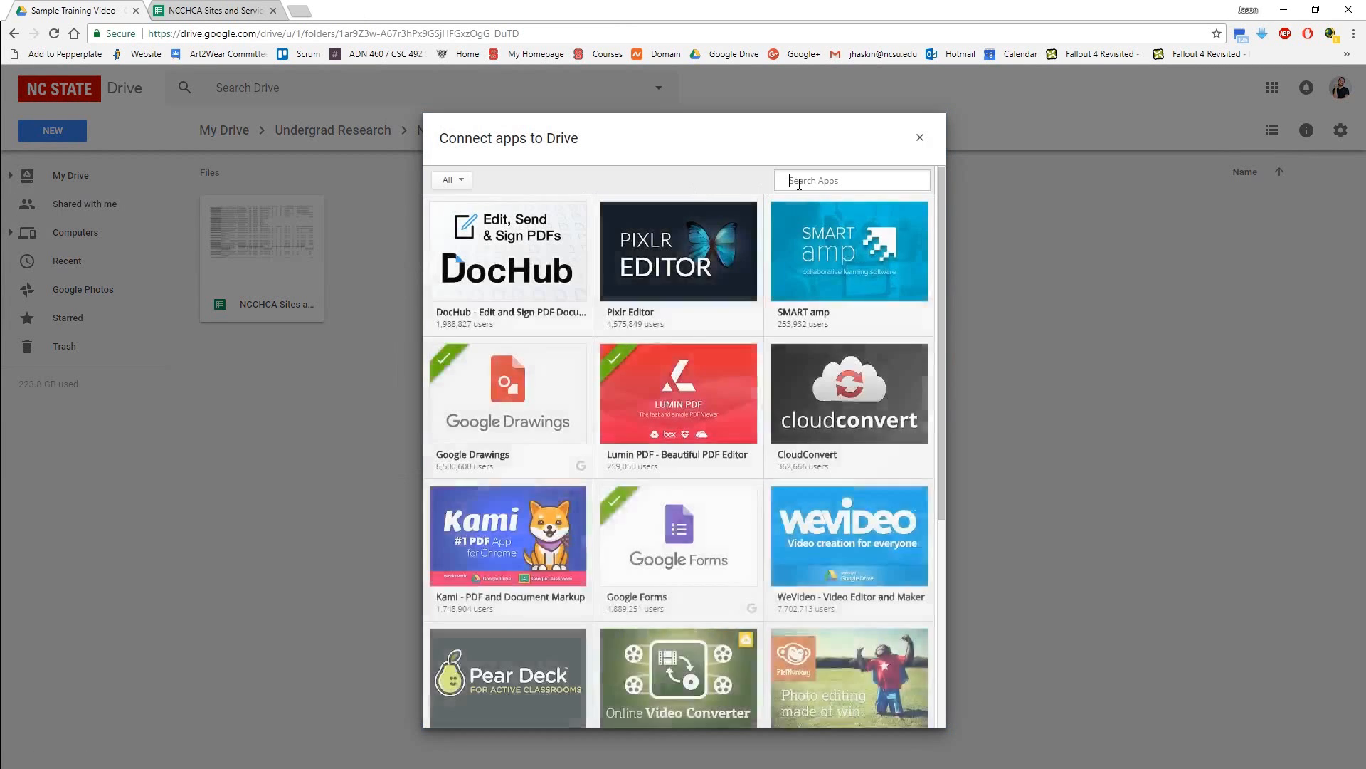
click(802, 181)
text(fusion)
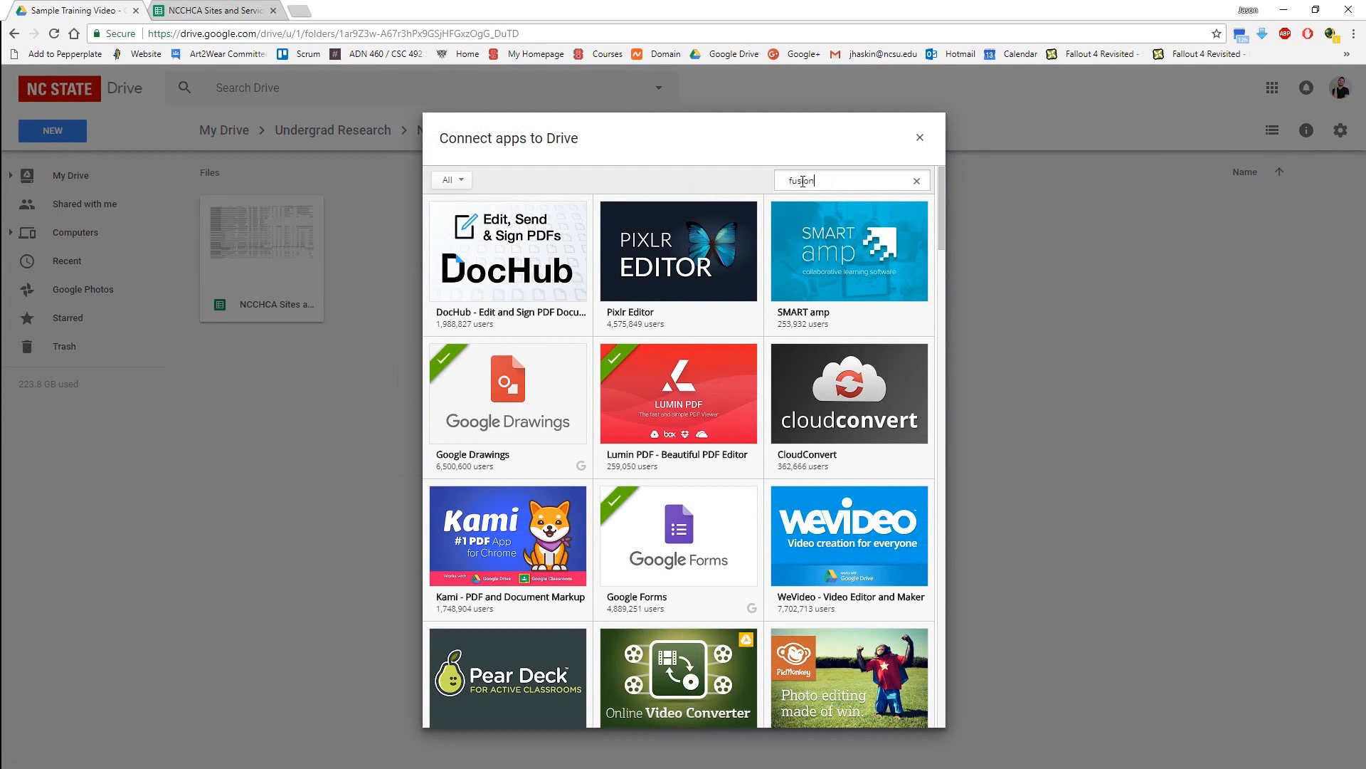
key(Return)
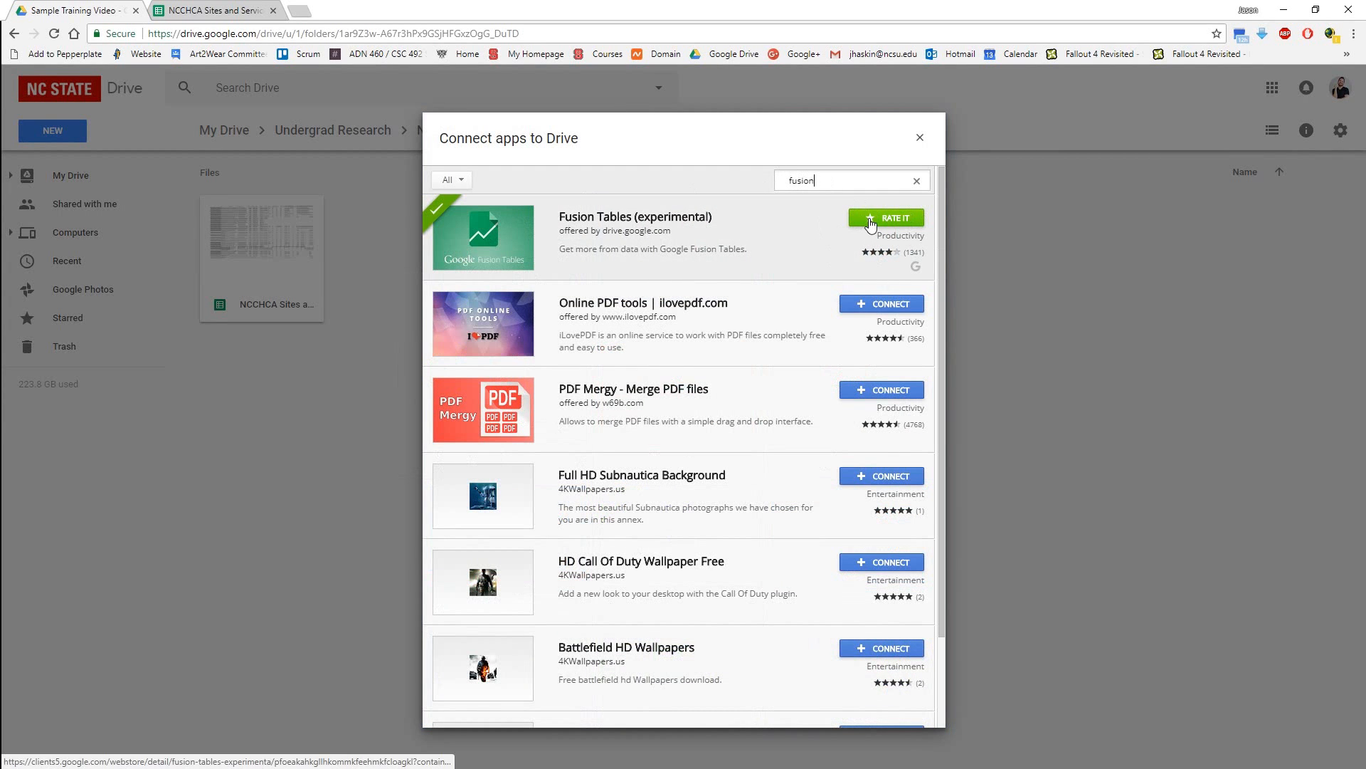
click(920, 137)
Create a new Google Fusion Table in the shared Sample Training Video folder, keeping the folder's sharing permissions.
right_click(419, 281)
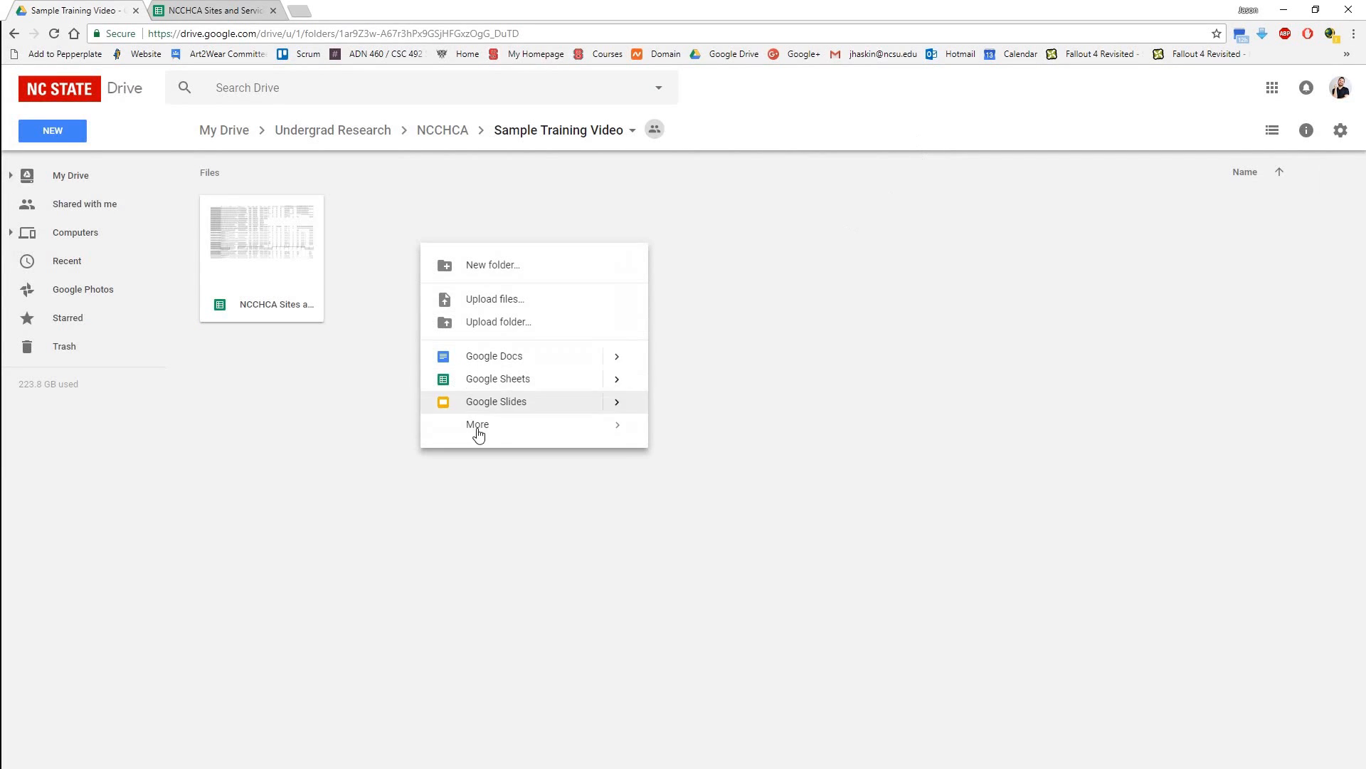
mouse_move(497, 427)
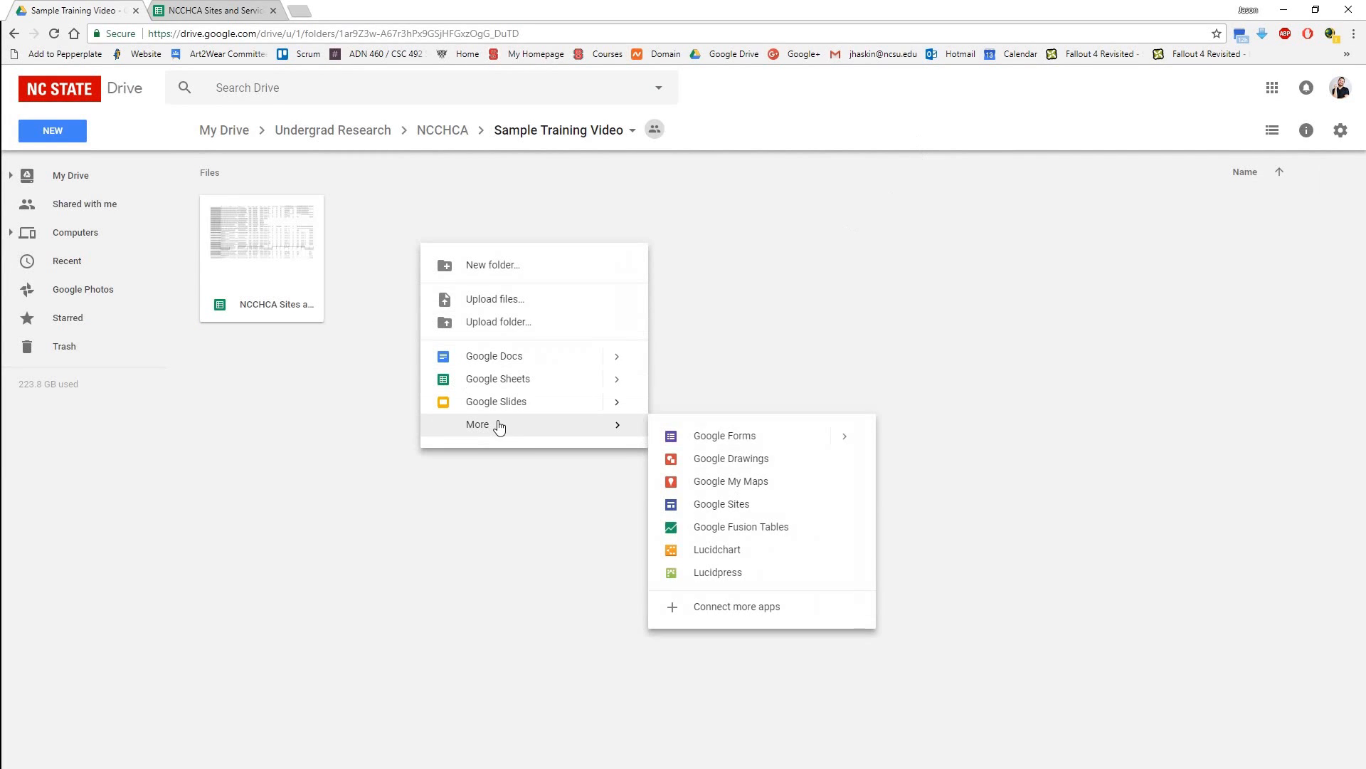
click(735, 528)
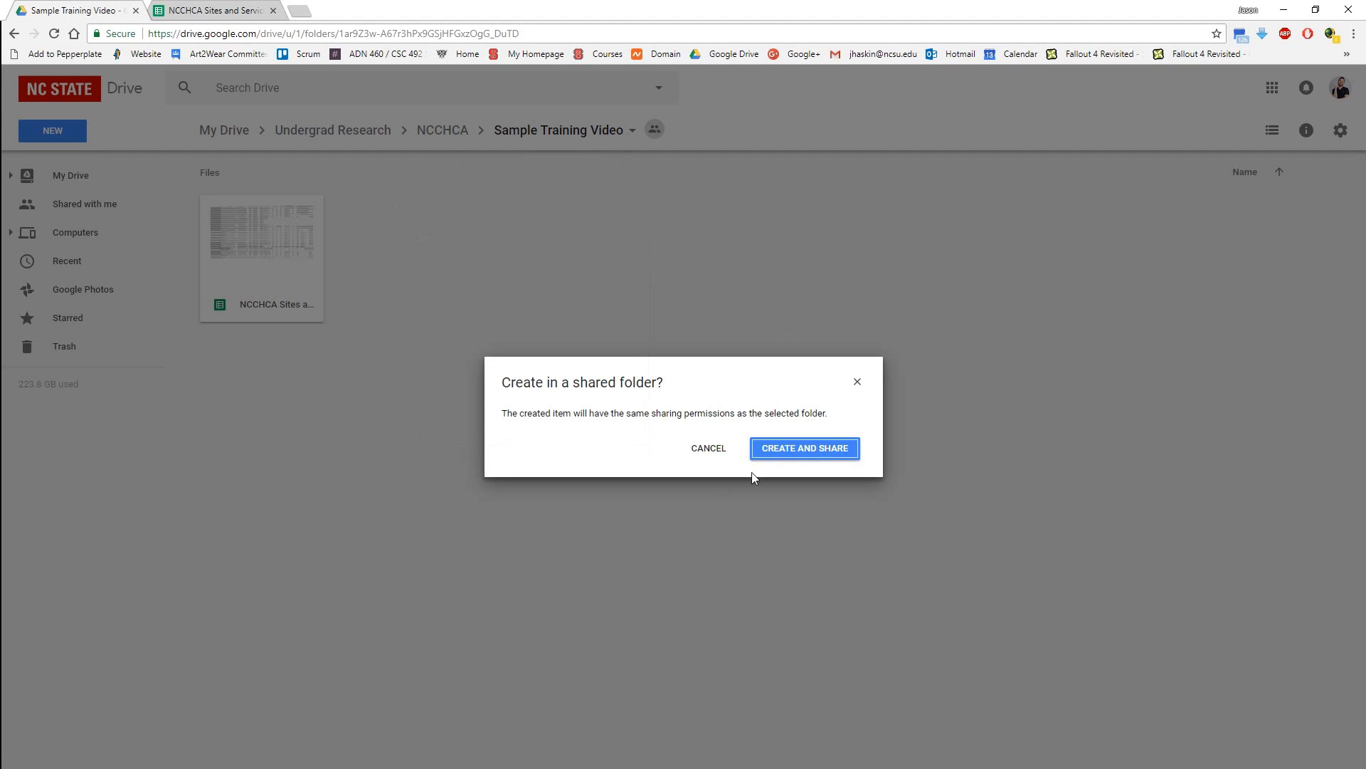
click(805, 447)
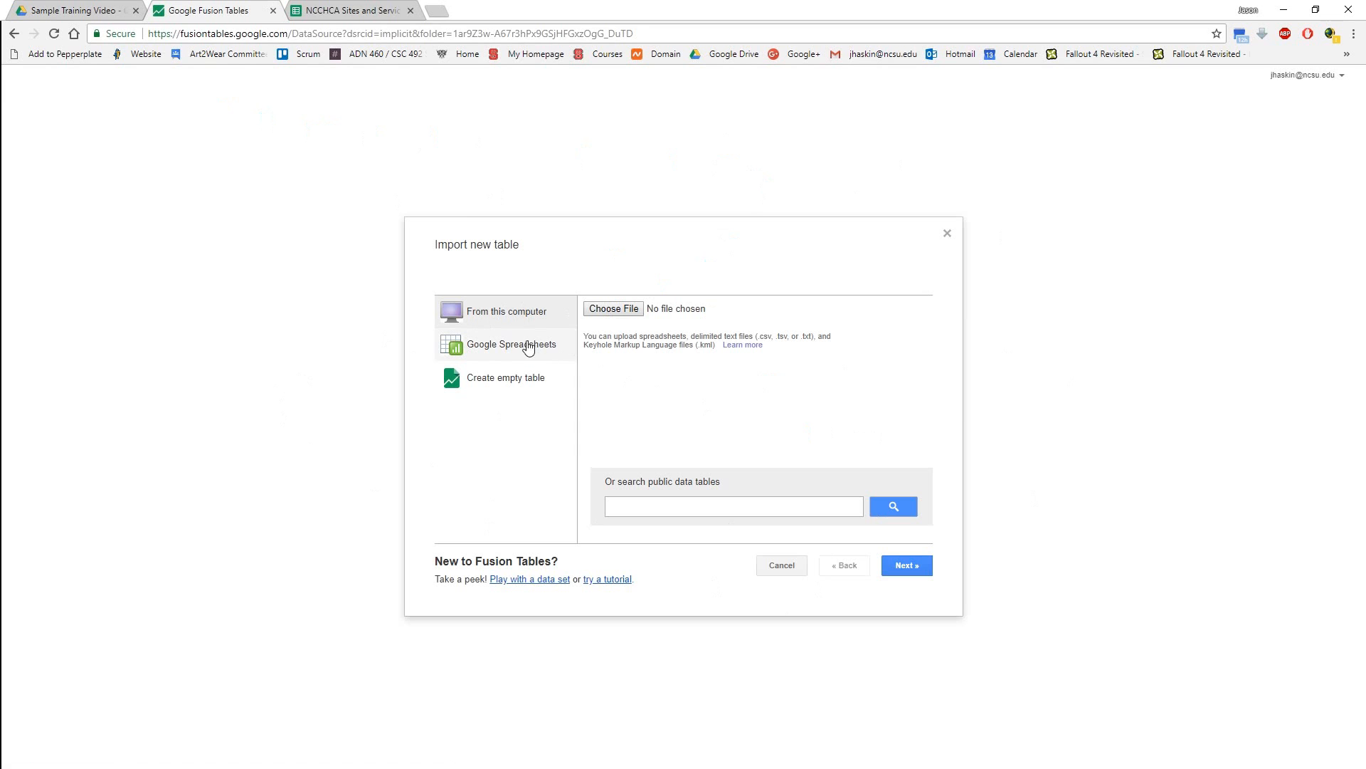
Choose the NCCHCA Sites and Services Google spreadsheet as the import source, with column names in row 1.
click(467, 350)
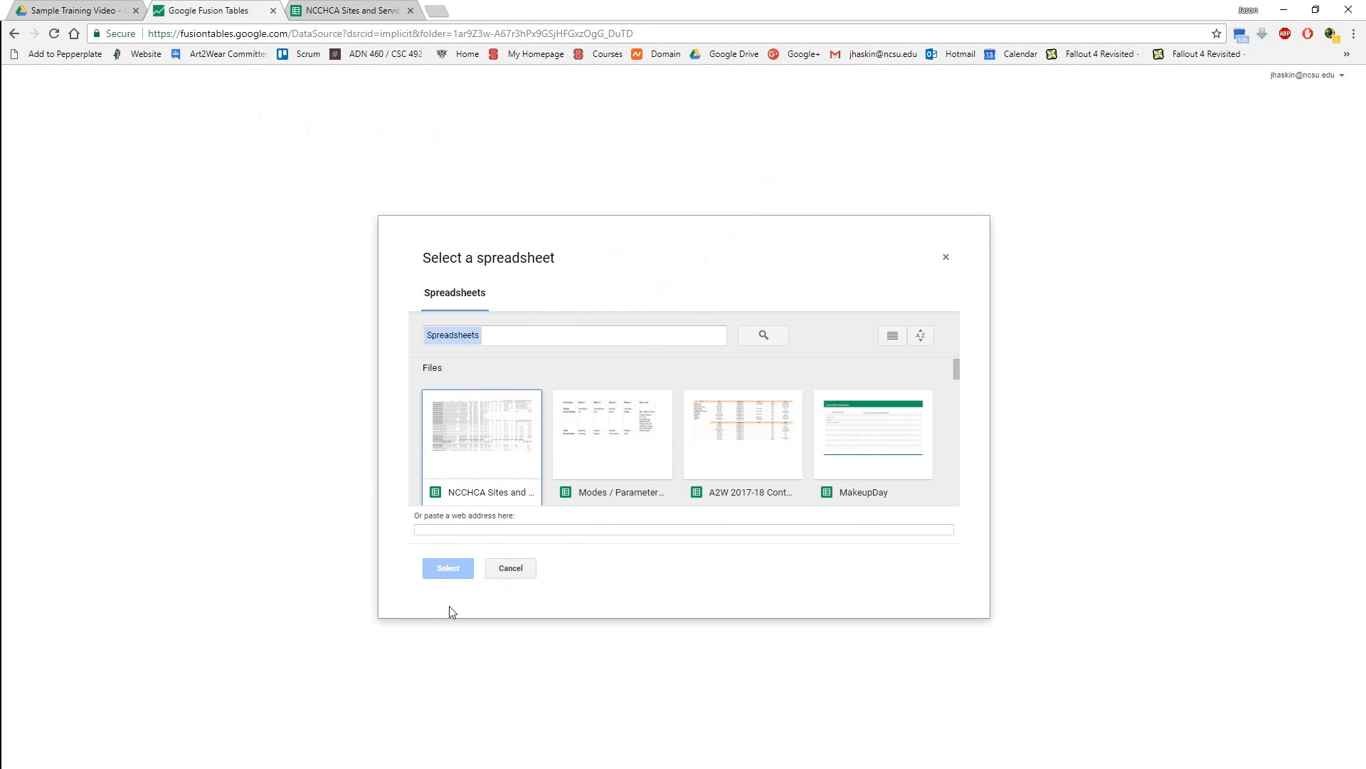
click(448, 568)
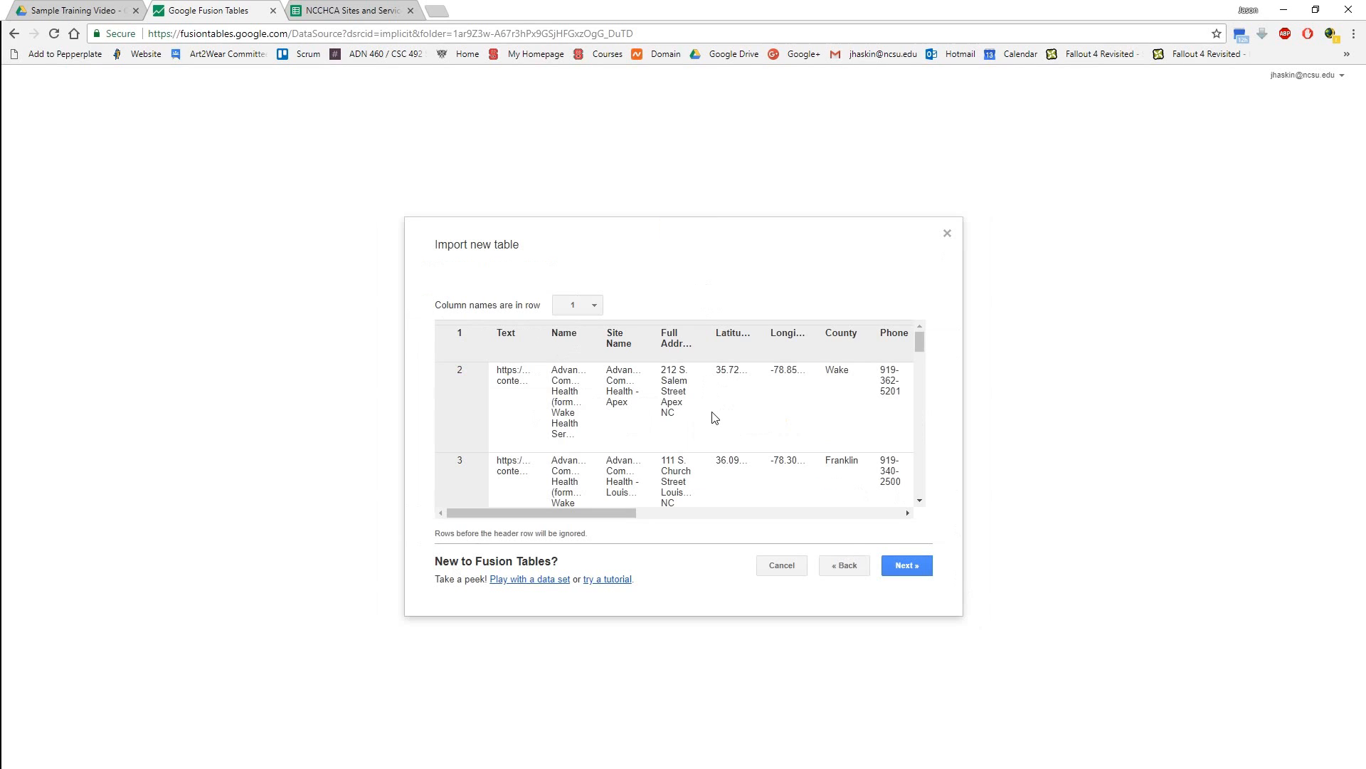
click(903, 570)
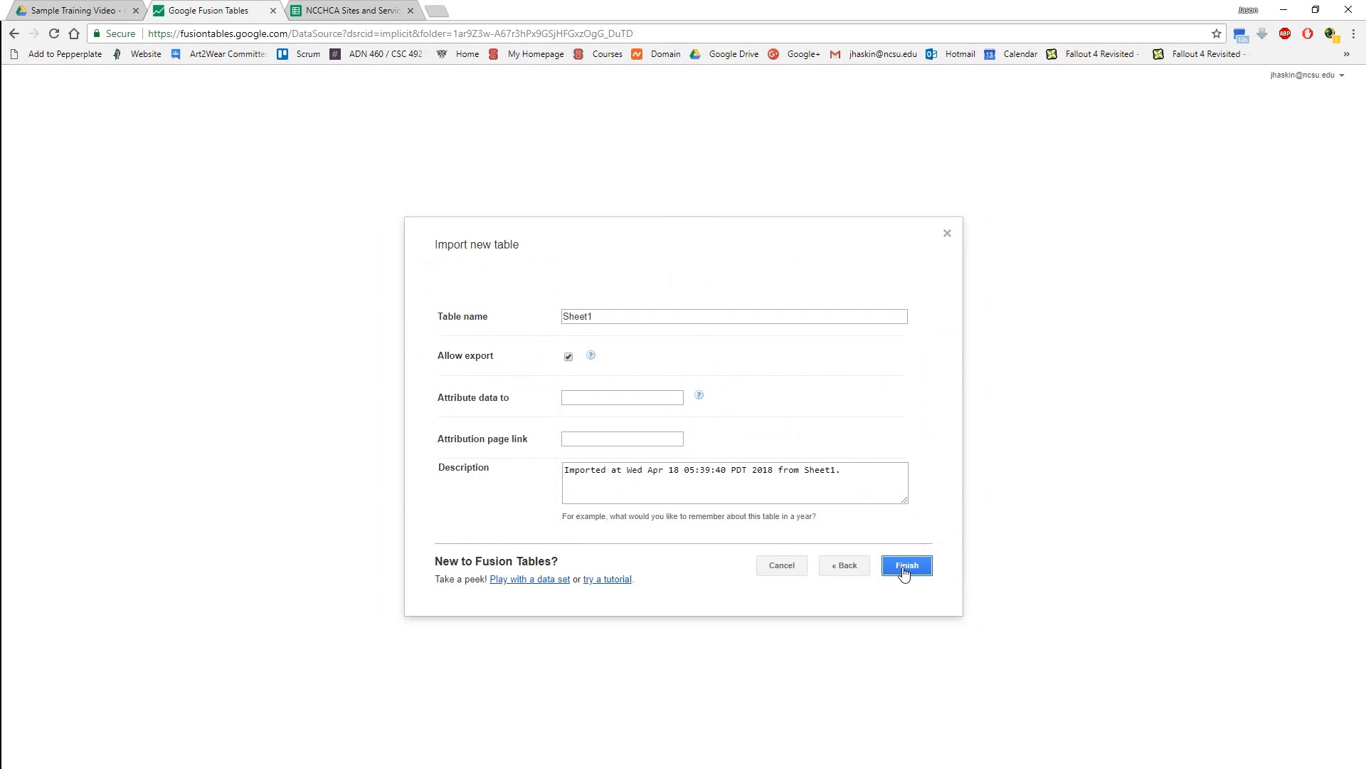
Name the imported table "Fusion Table demo" and finish the import.
click(594, 314)
drag(594, 315, 495, 324)
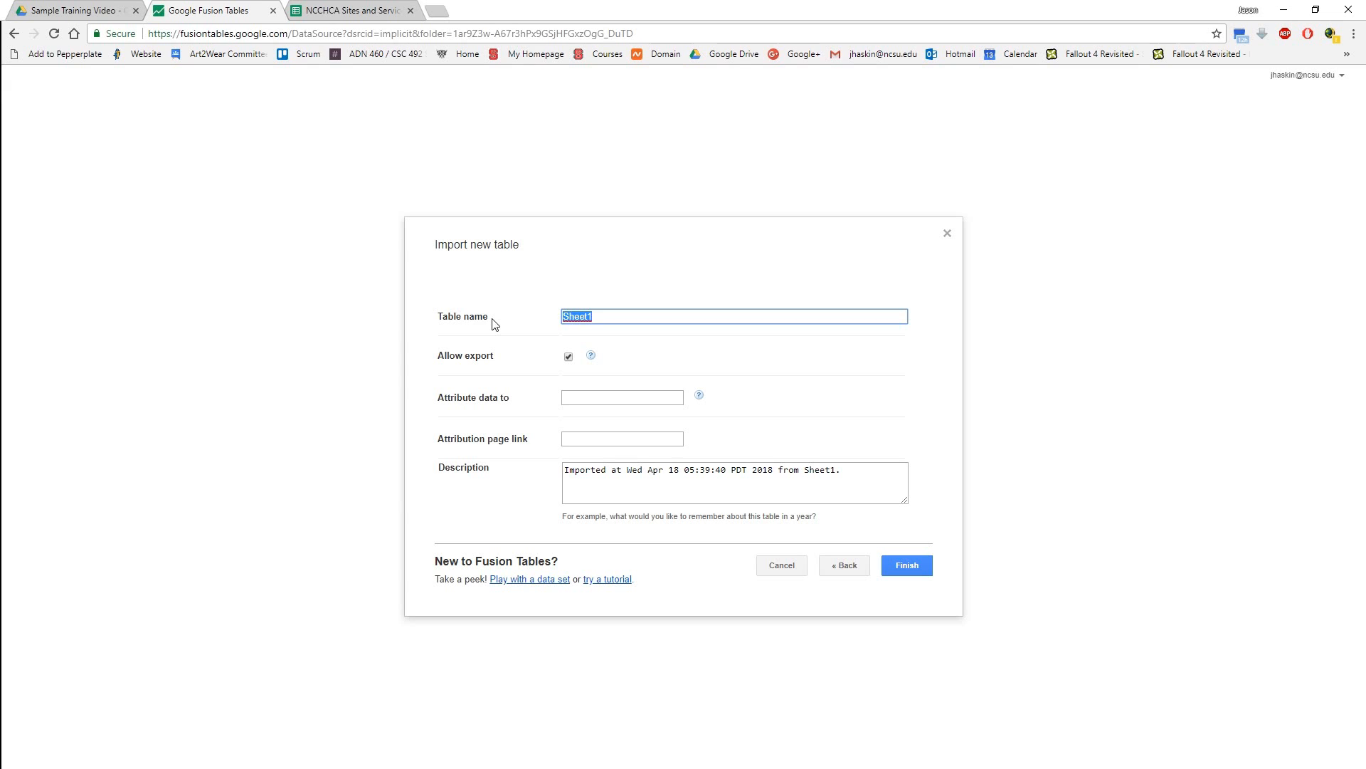
text(Fusion Table demo)
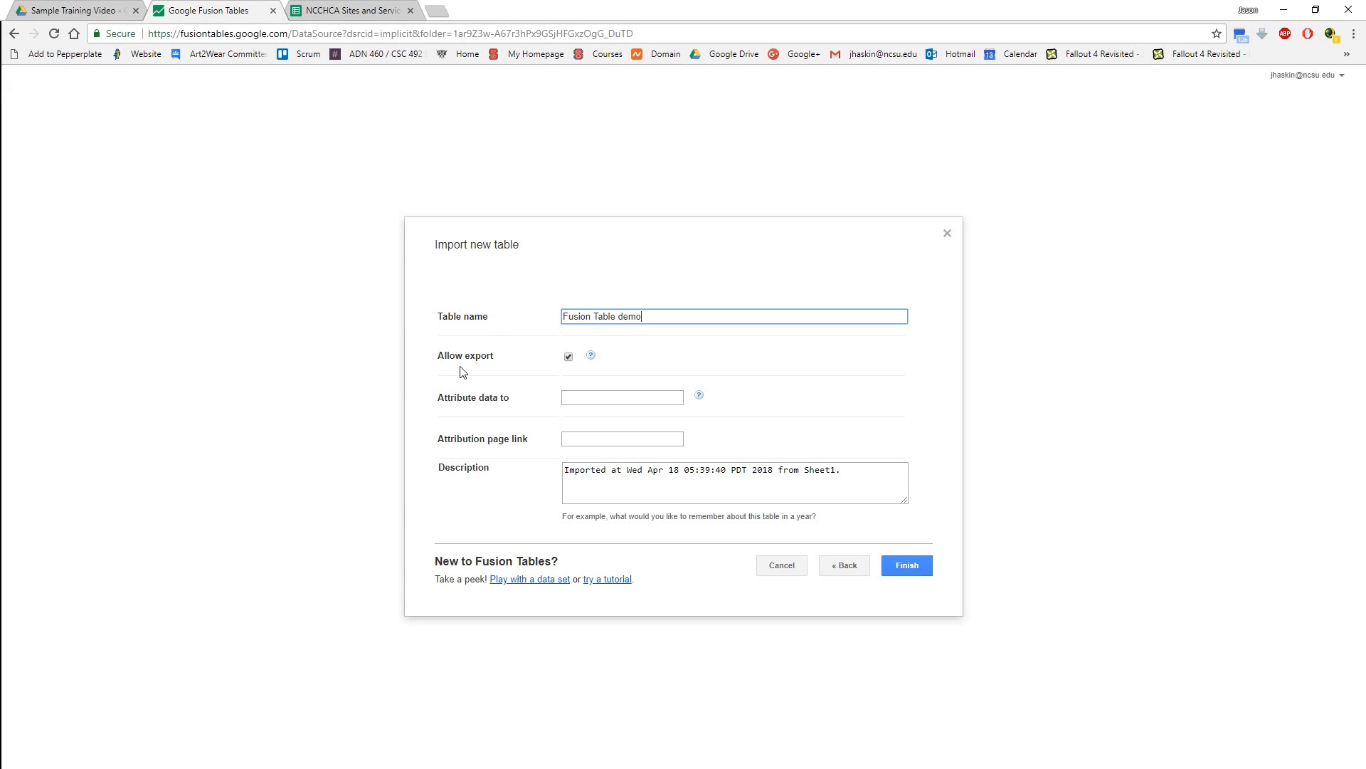
click(903, 566)
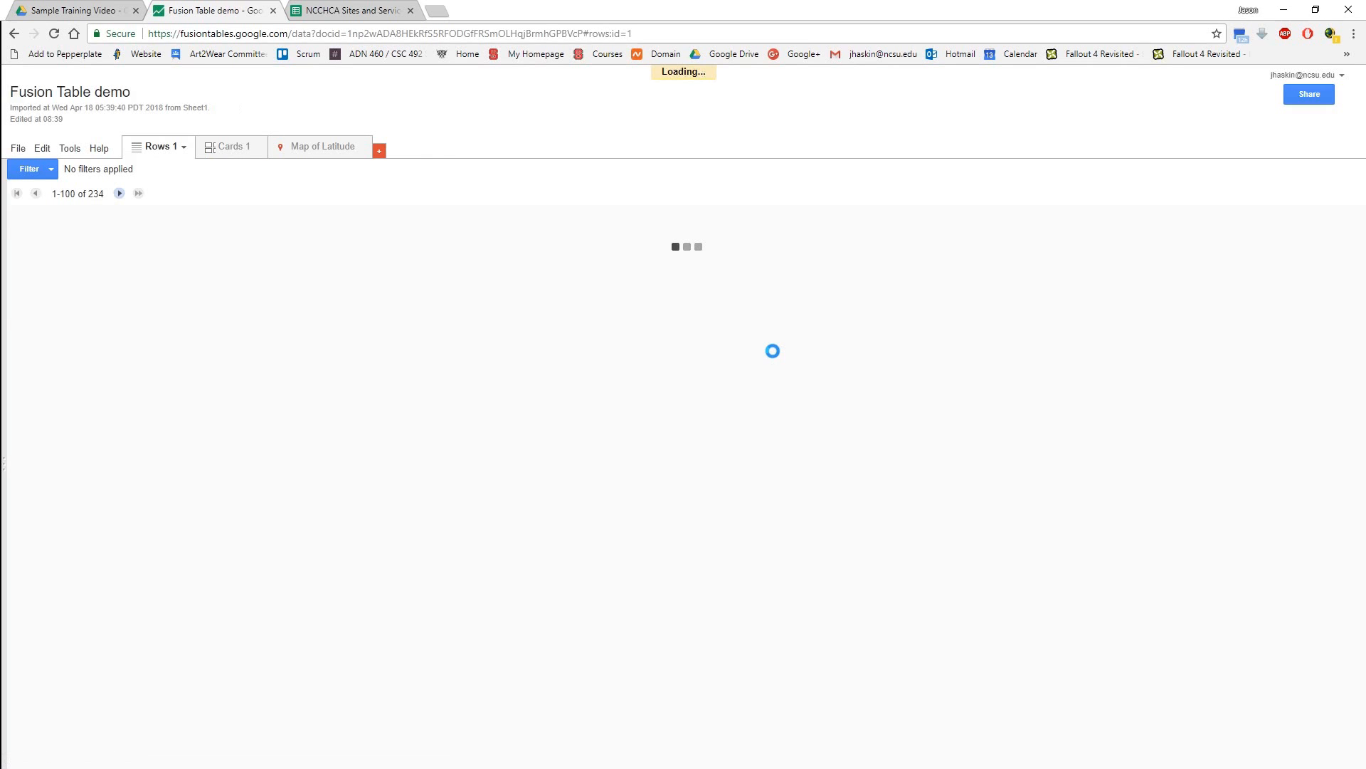
Show the Map of Latitude and examine how the sites are spread across North Carolina.
click(306, 148)
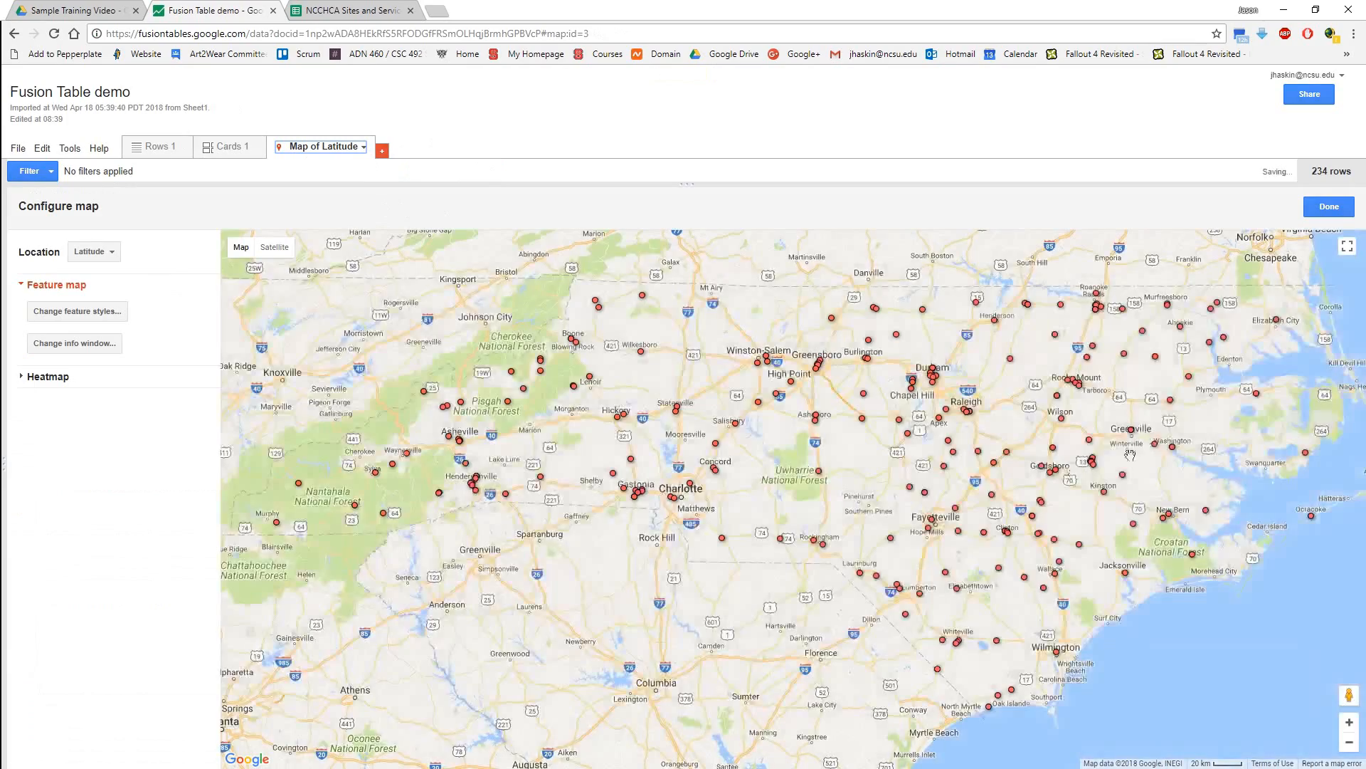
scroll(886, 523, down, 1)
drag(886, 523, 795, 478)
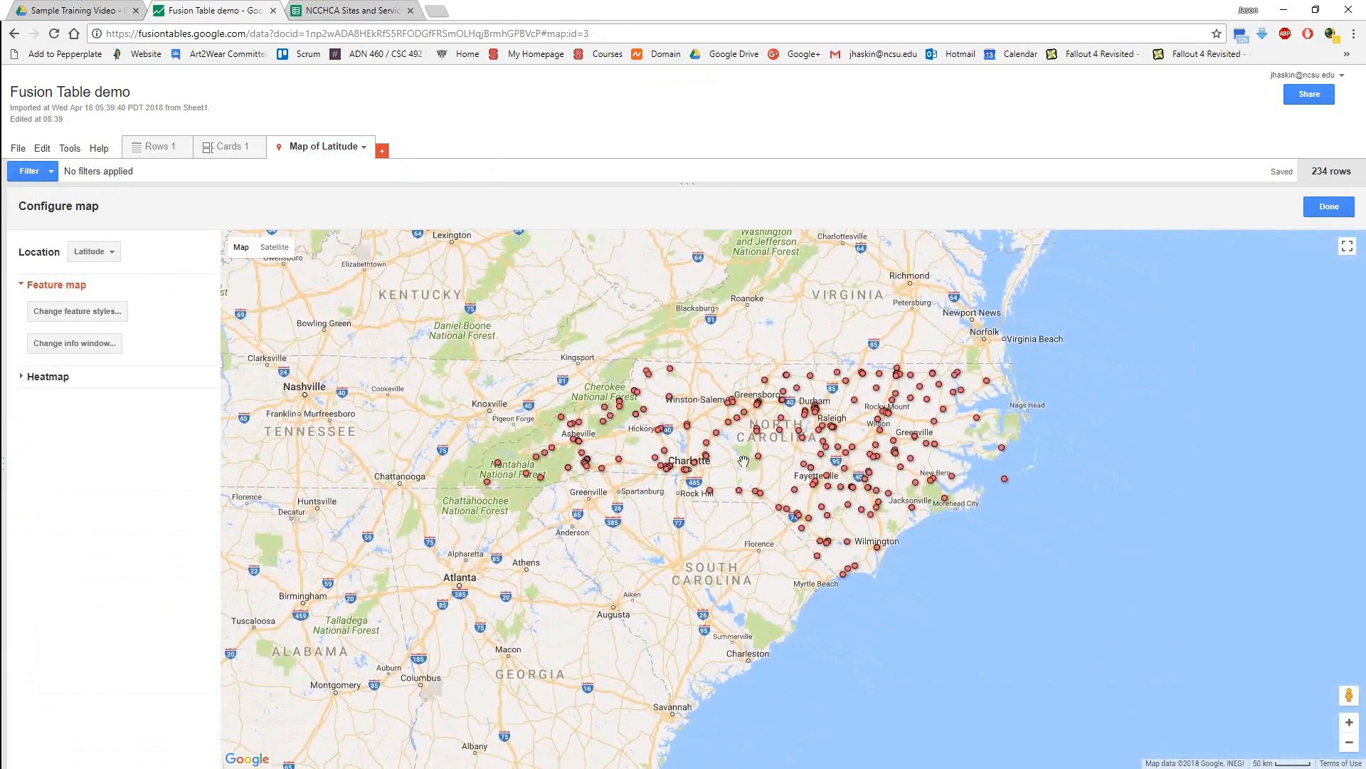
scroll(740, 459, up, 1)
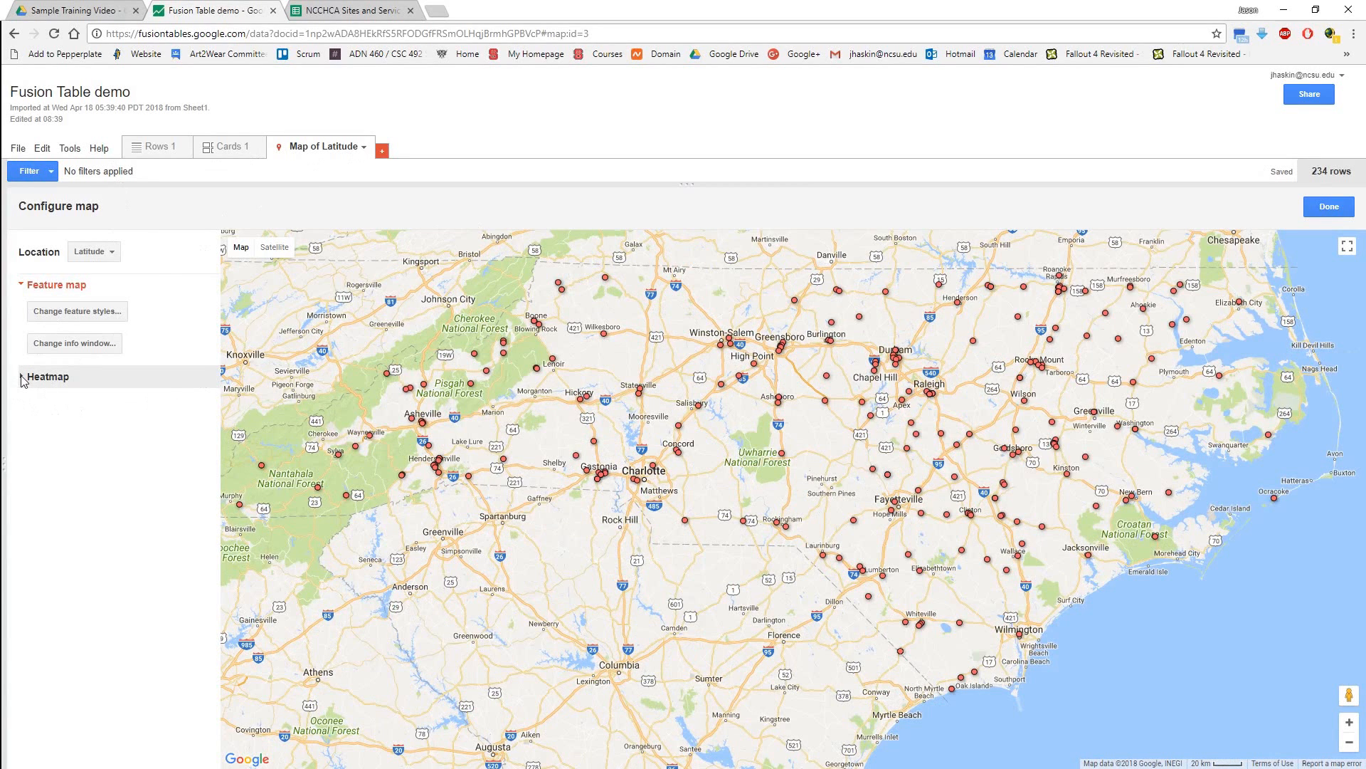
Preview the sites as a heatmap with a radius of 38, and return to the feature map.
click(62, 385)
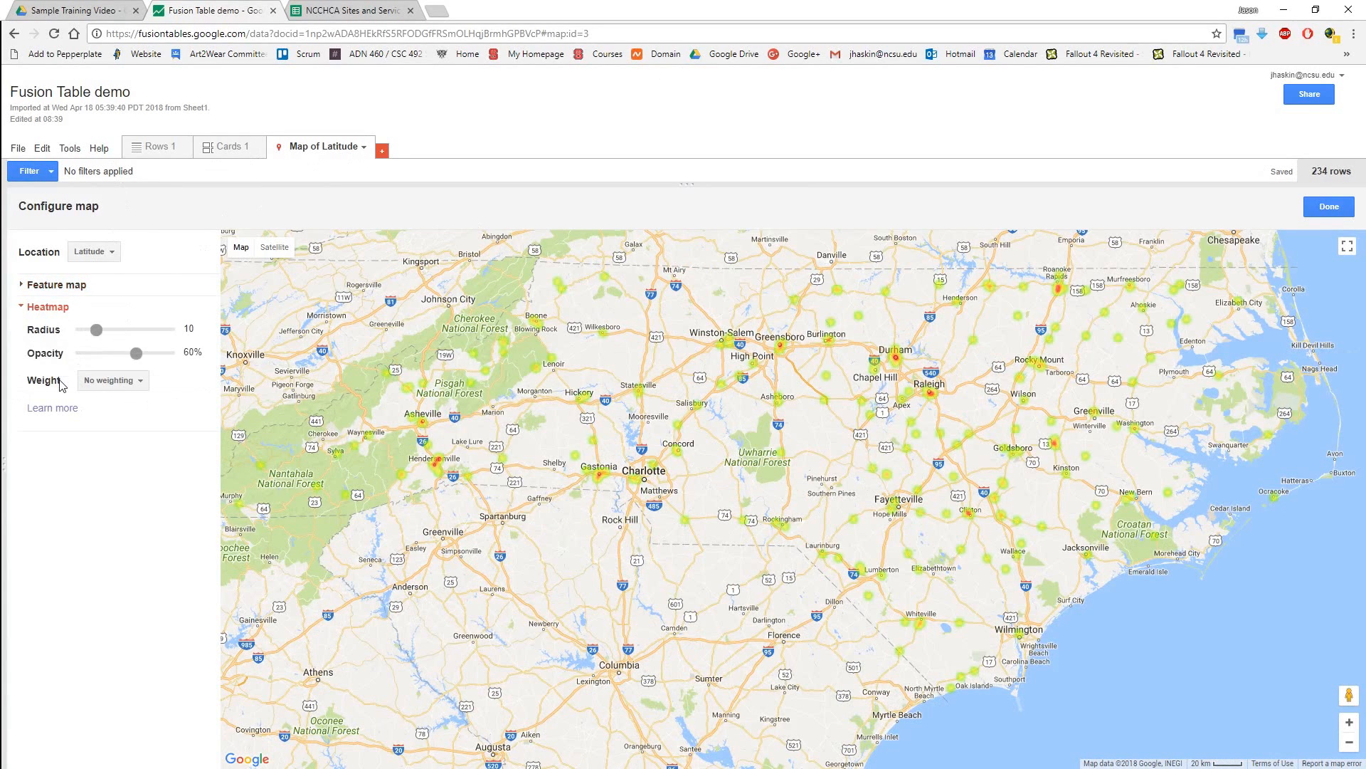
drag(96, 330, 149, 331)
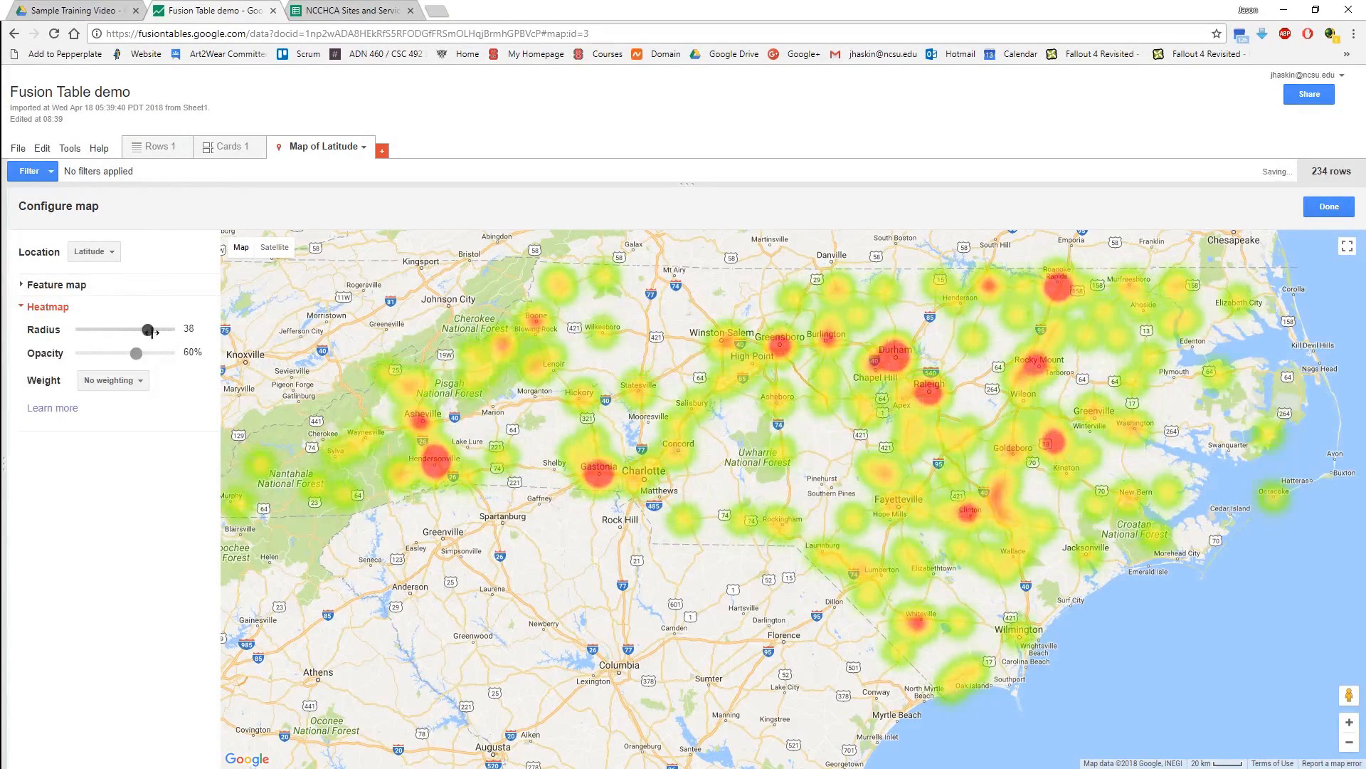
click(150, 286)
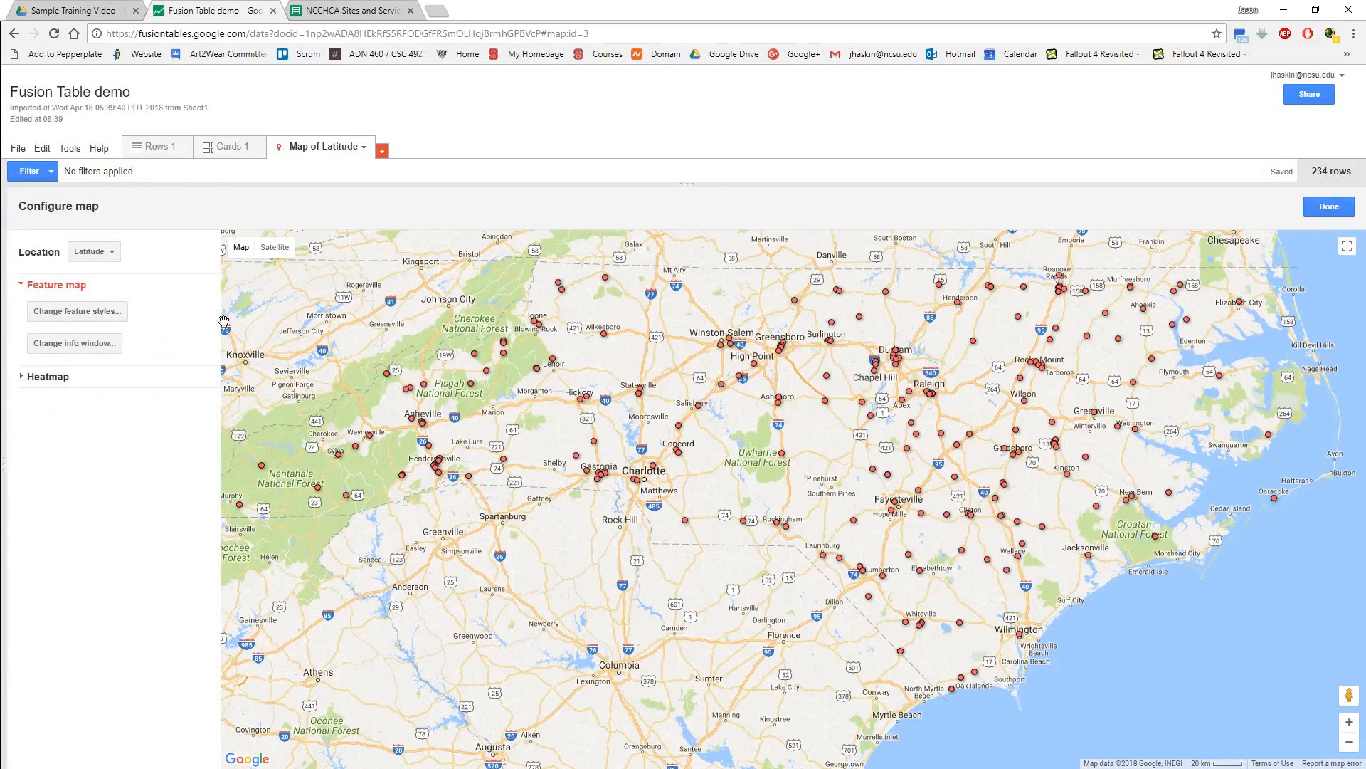
Review the table's rows, and filter the map by the Dental column to the values "YES" and "Yes".
click(153, 149)
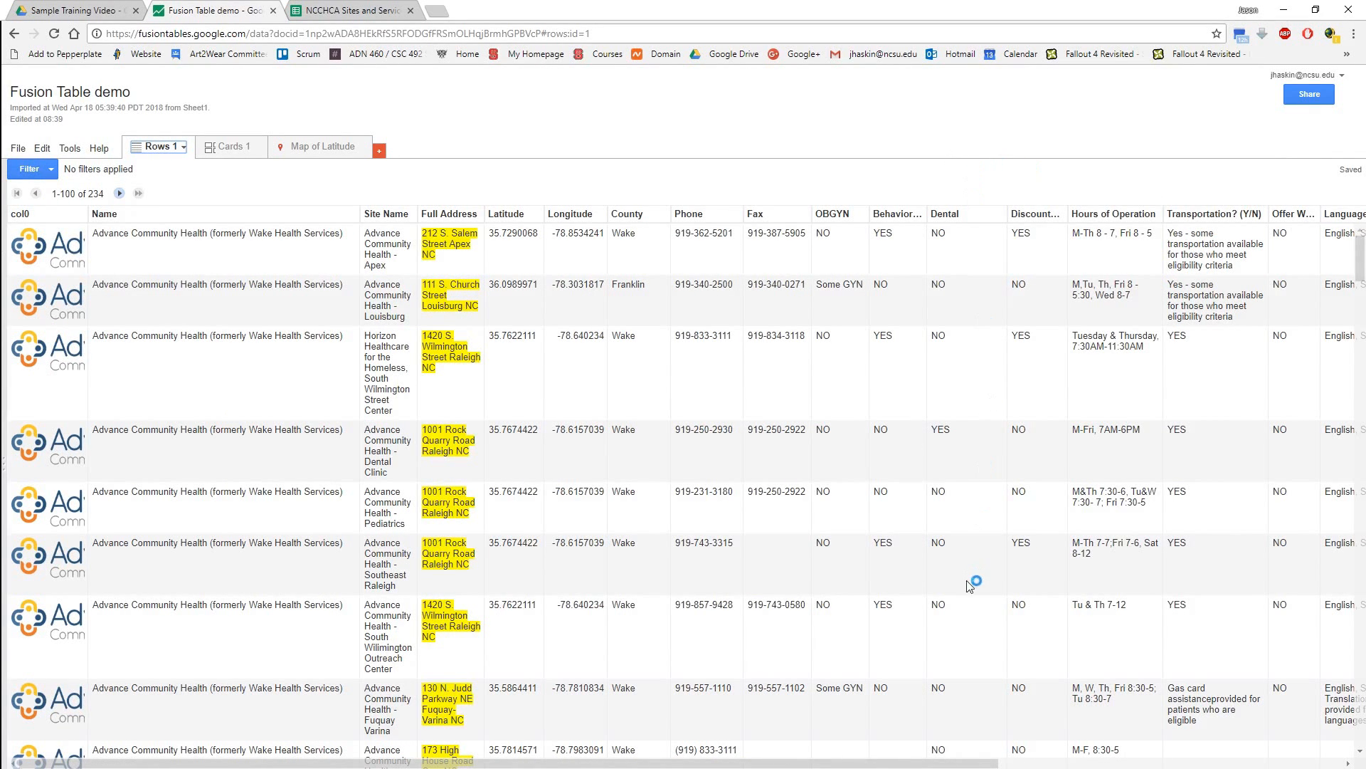
click(315, 151)
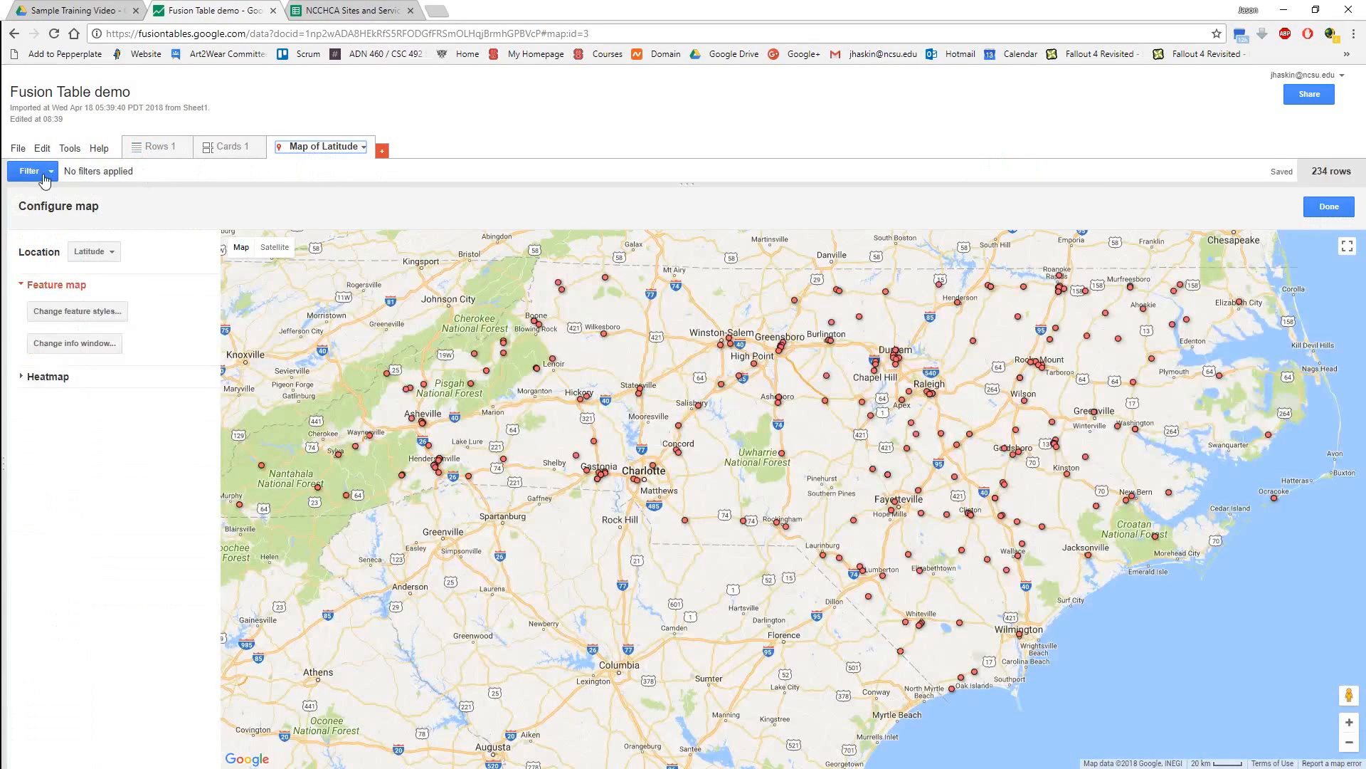
click(23, 177)
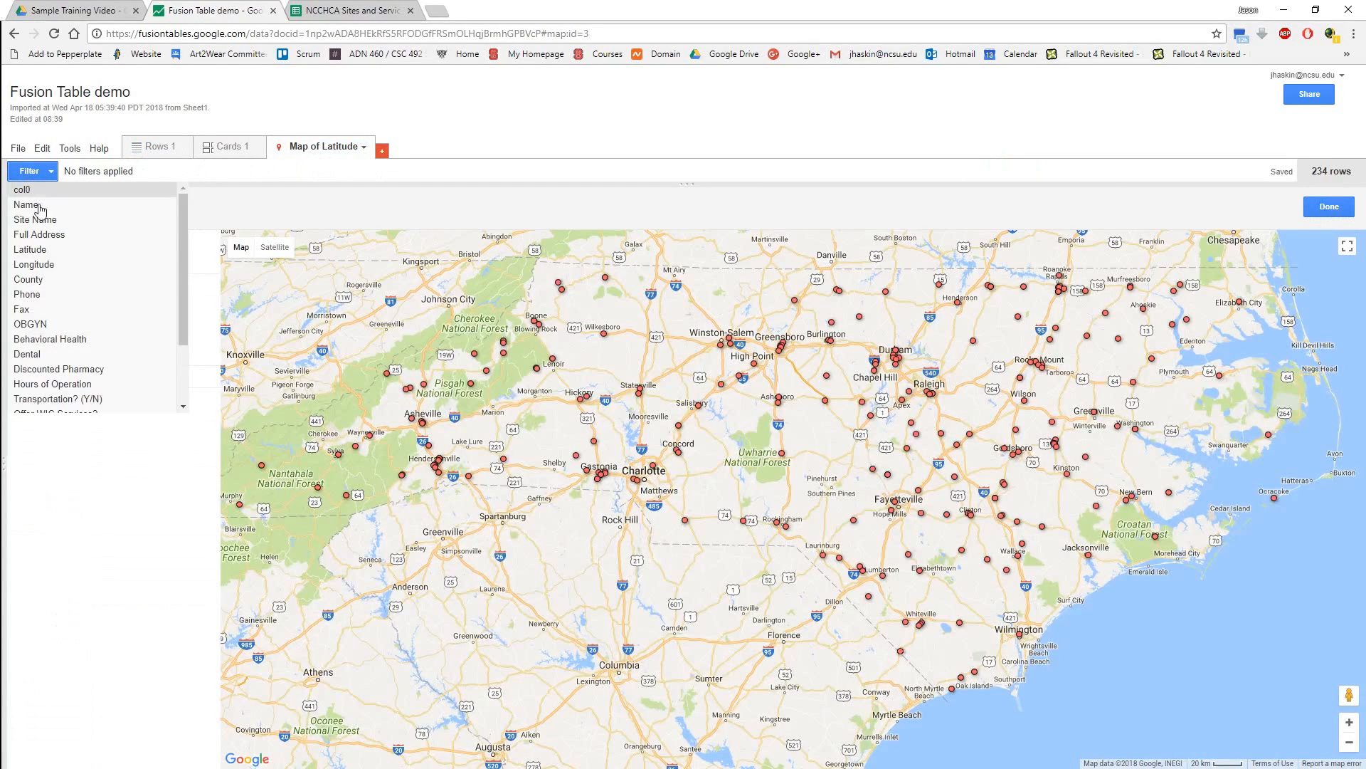
click(28, 355)
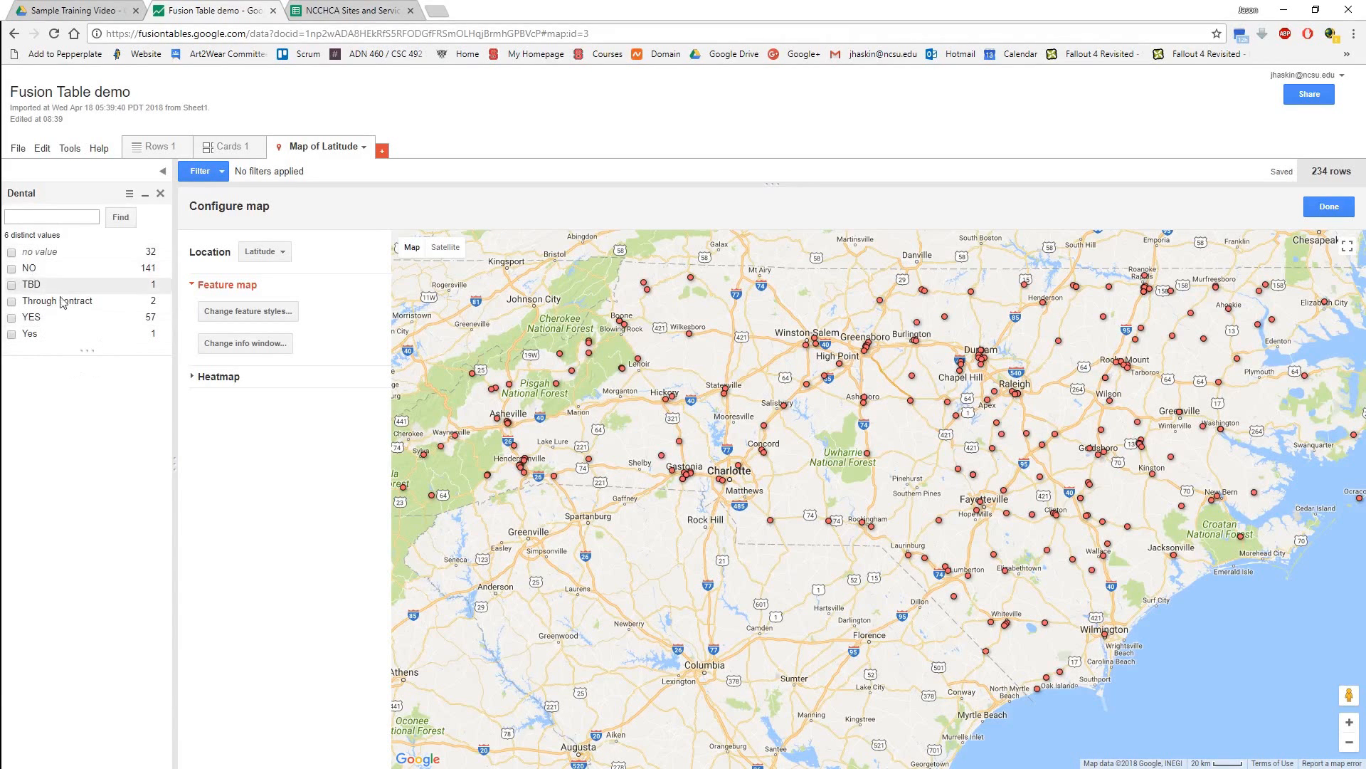
click(12, 318)
click(10, 335)
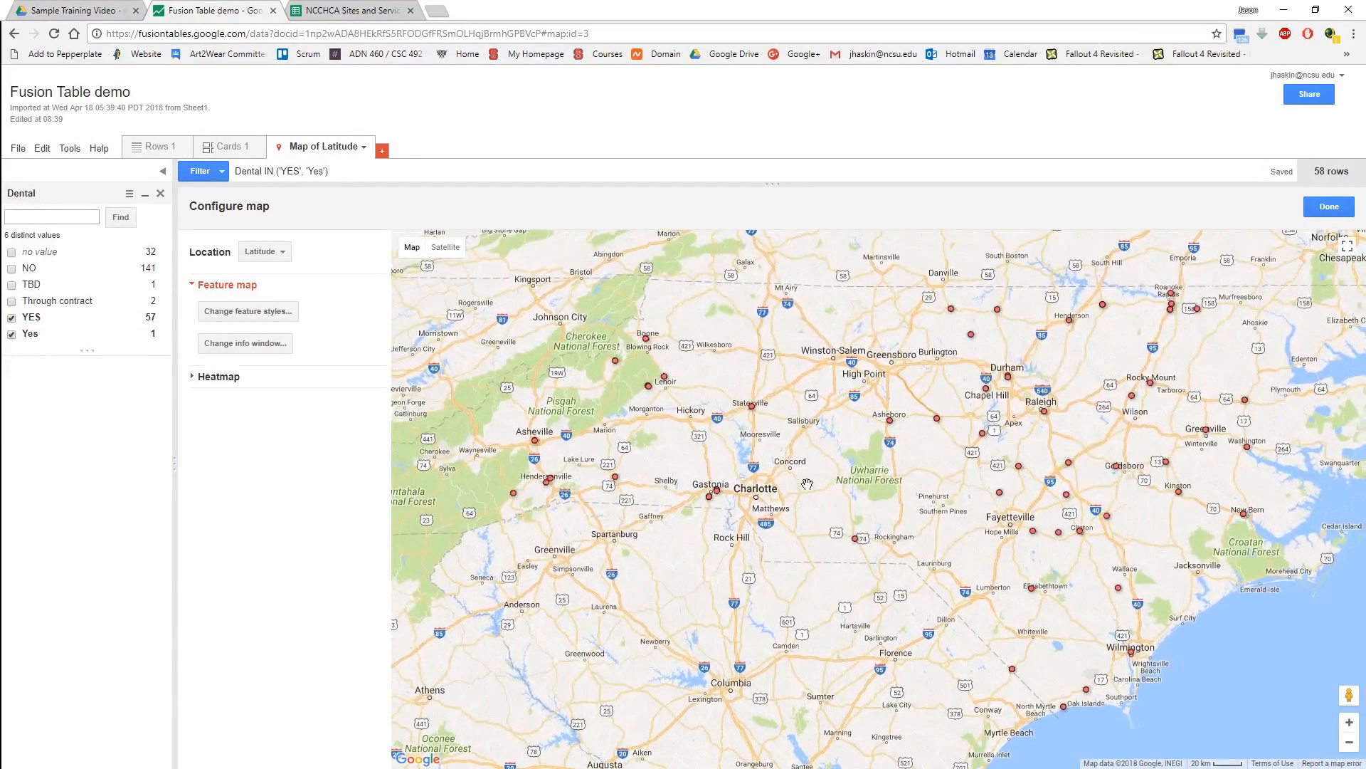
scroll(841, 486, down, 1)
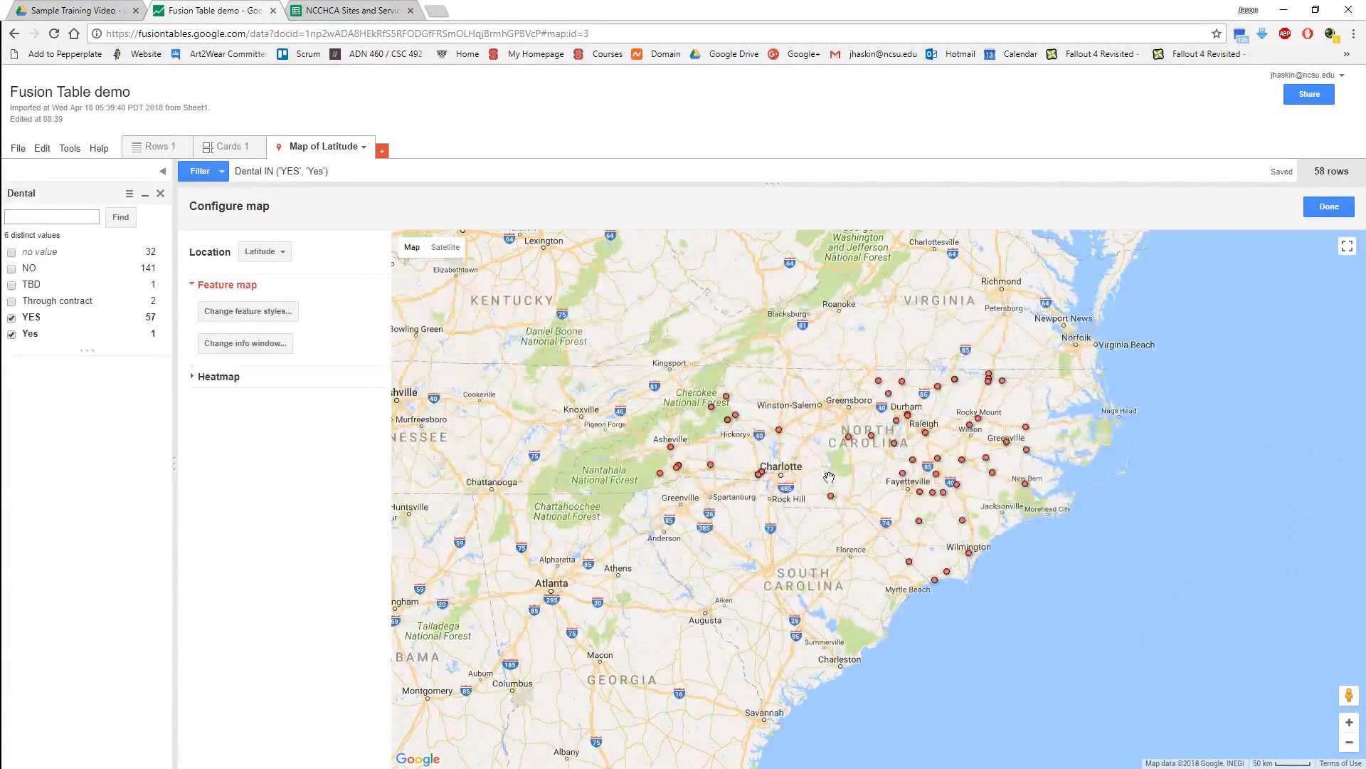
Download the filtered rows in KML format and save them in Downloads as "Fusion Table demo-filtered".
click(16, 148)
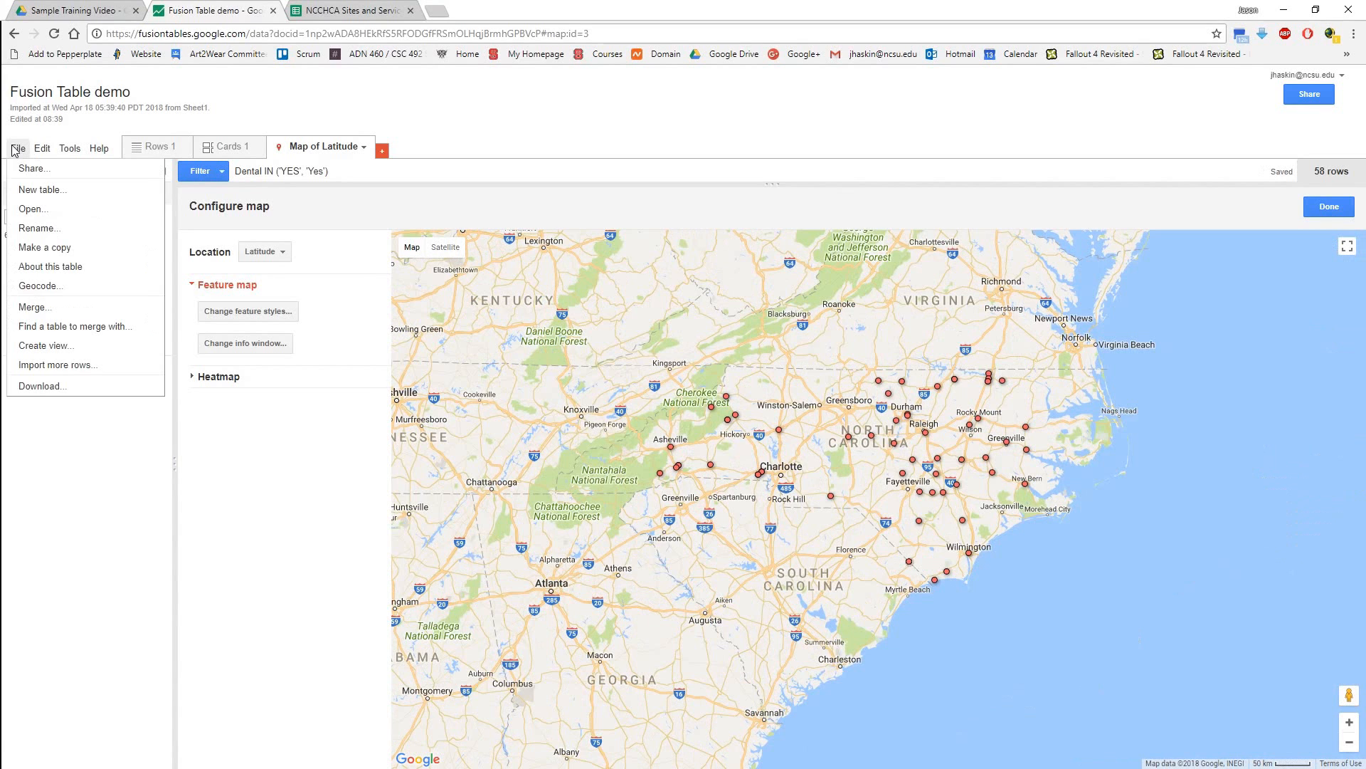
click(39, 385)
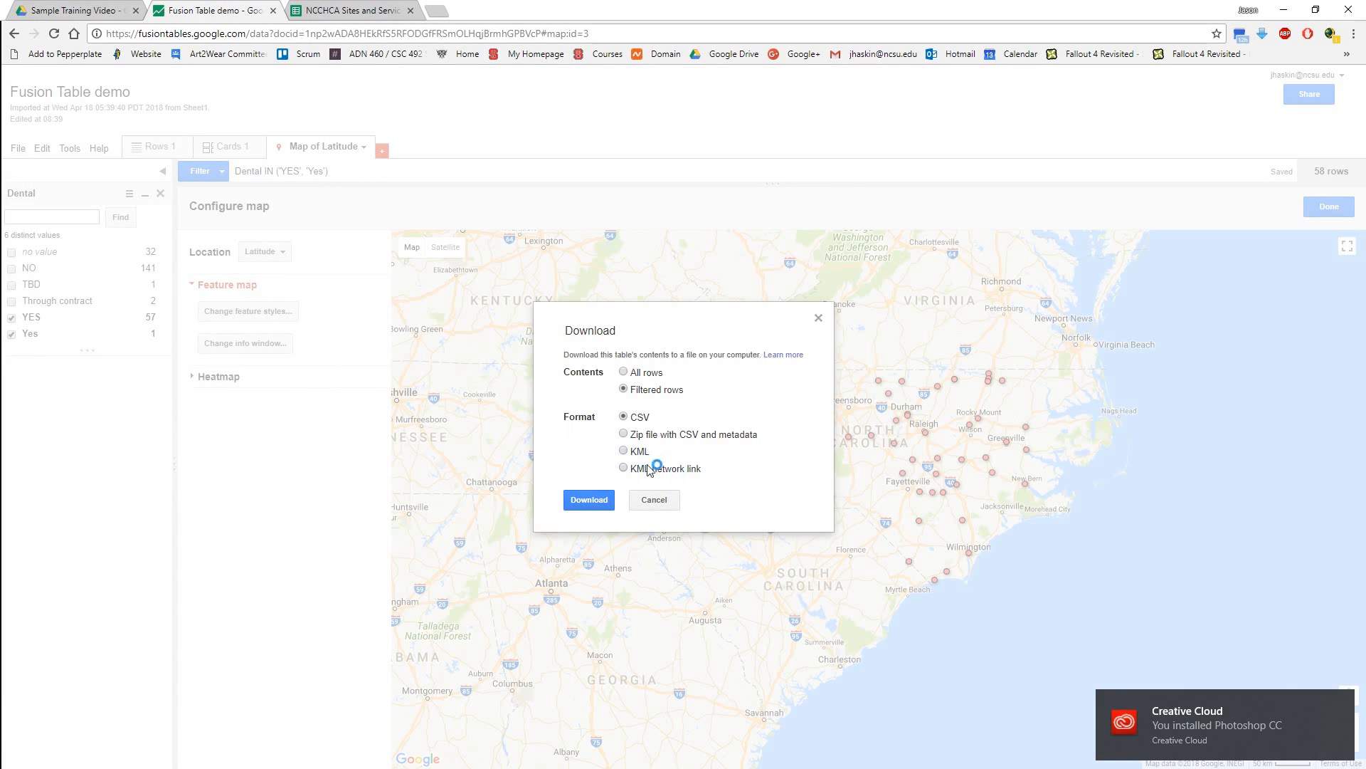
click(624, 453)
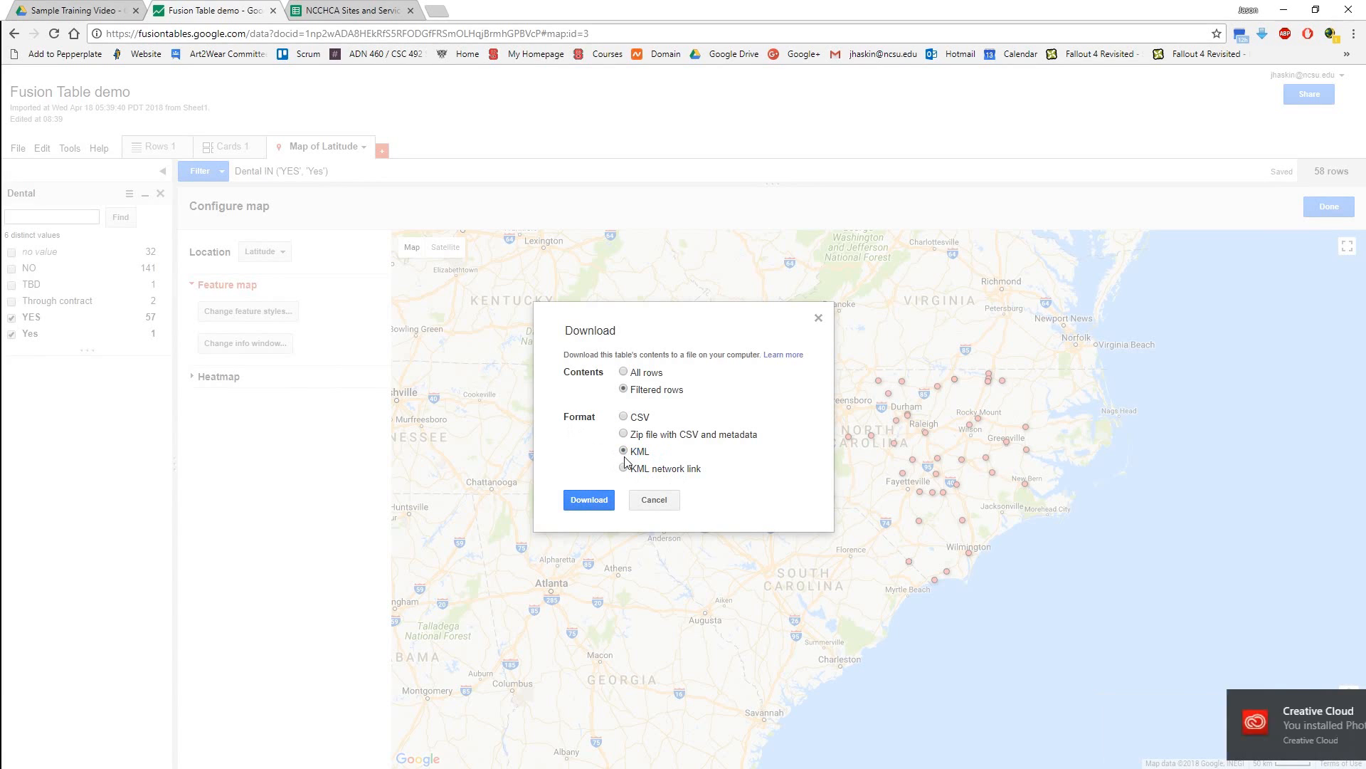
click(588, 501)
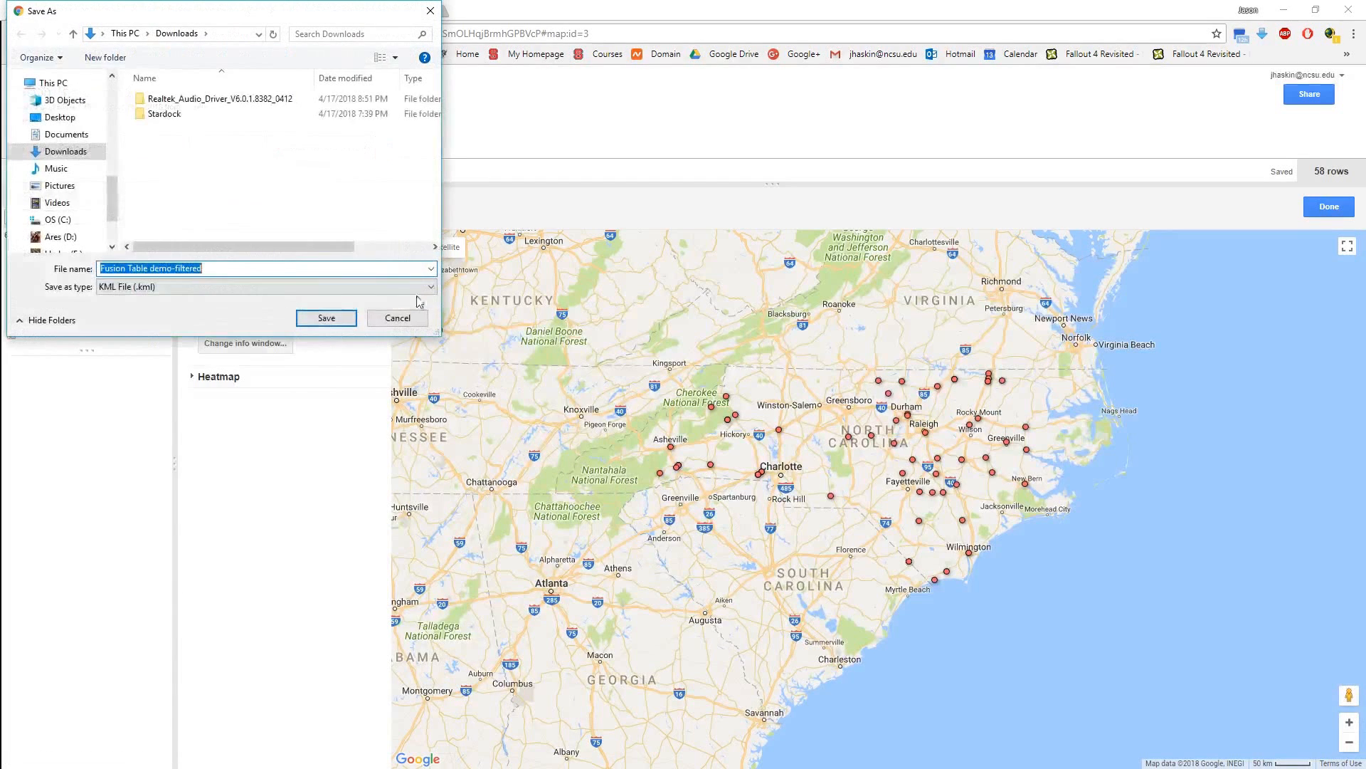
click(326, 318)
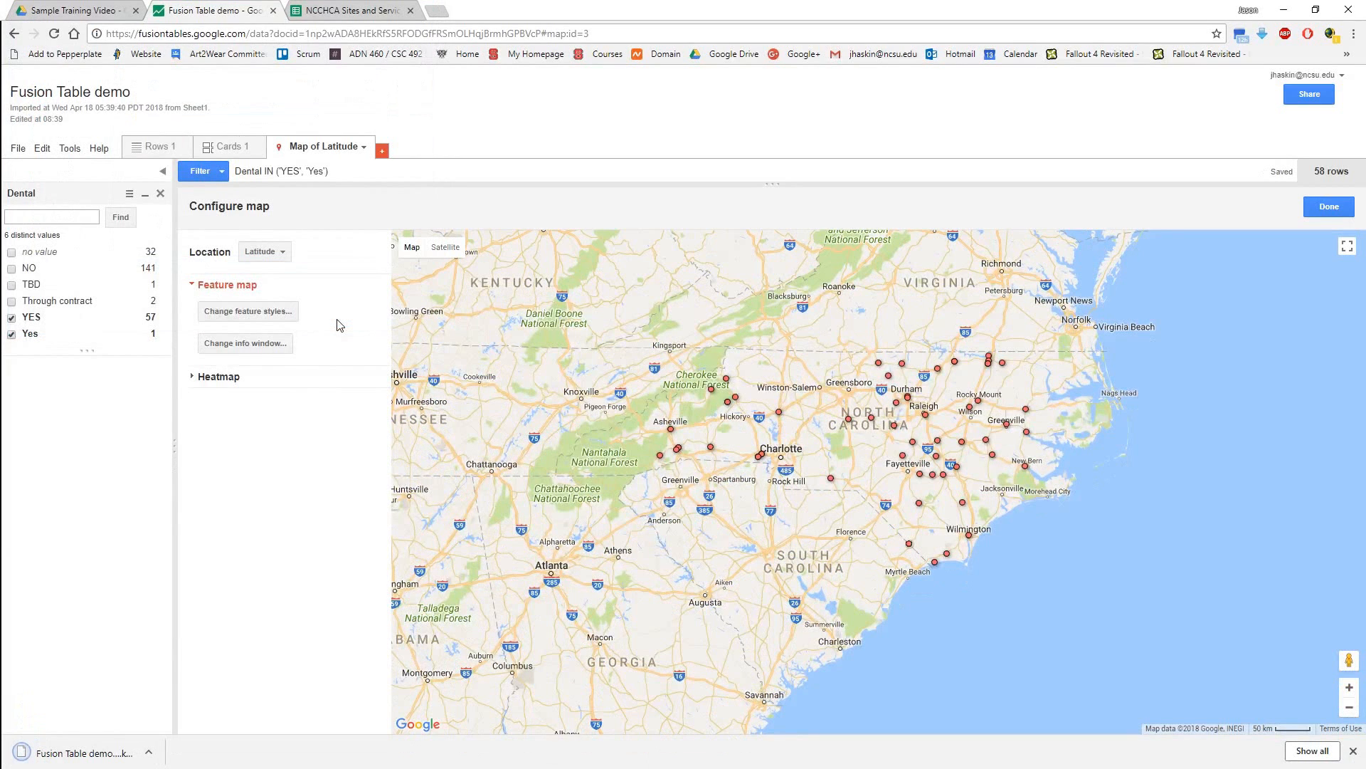
Create a new Google My Maps map in the shared Sample Training Video folder in Google Drive.
click(94, 16)
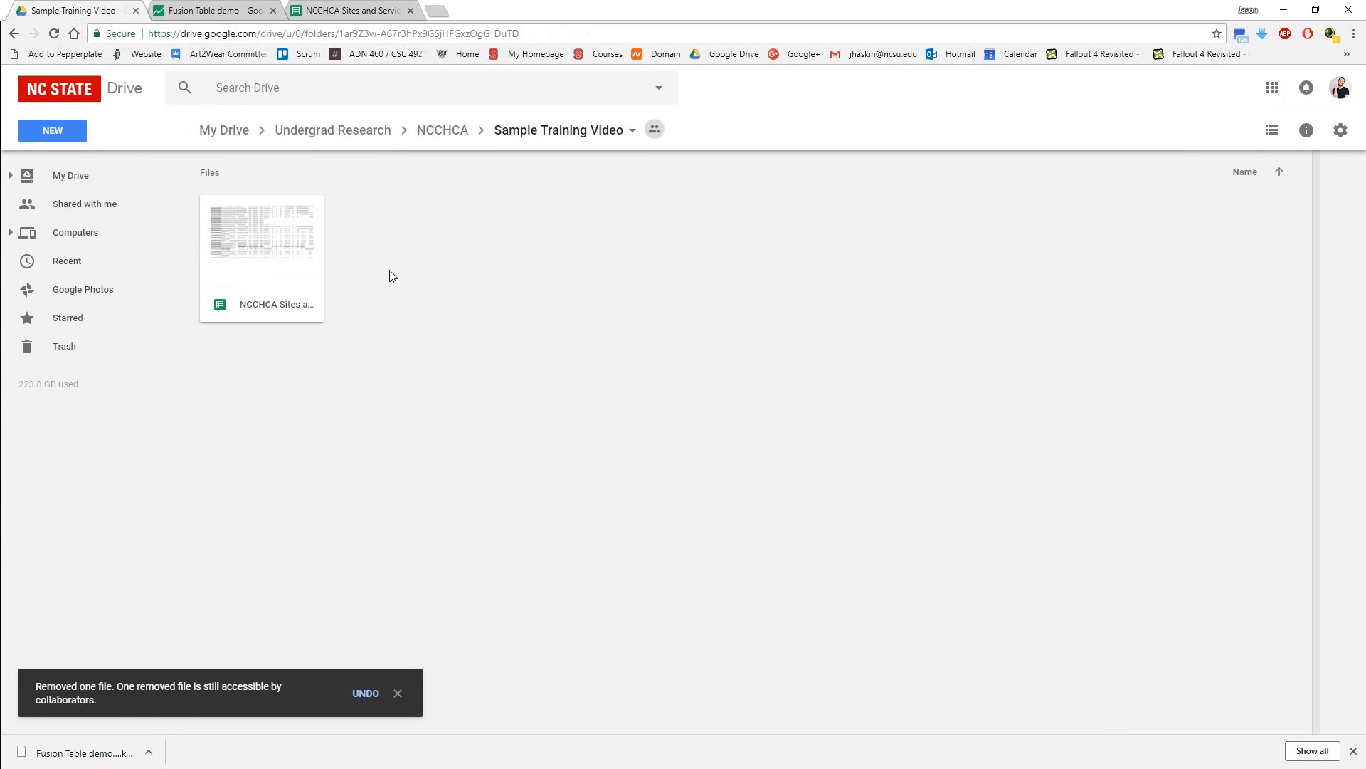
right_click(390, 274)
mouse_move(496, 464)
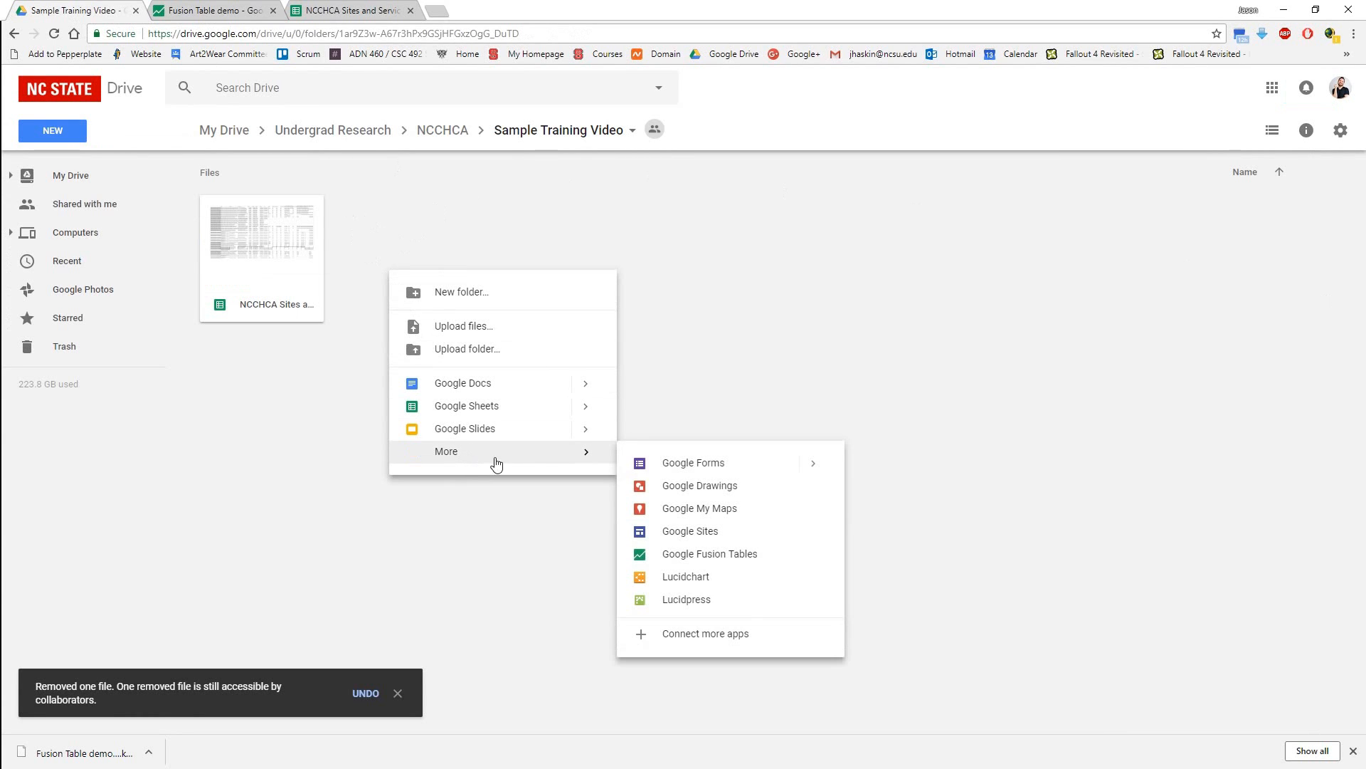
click(690, 514)
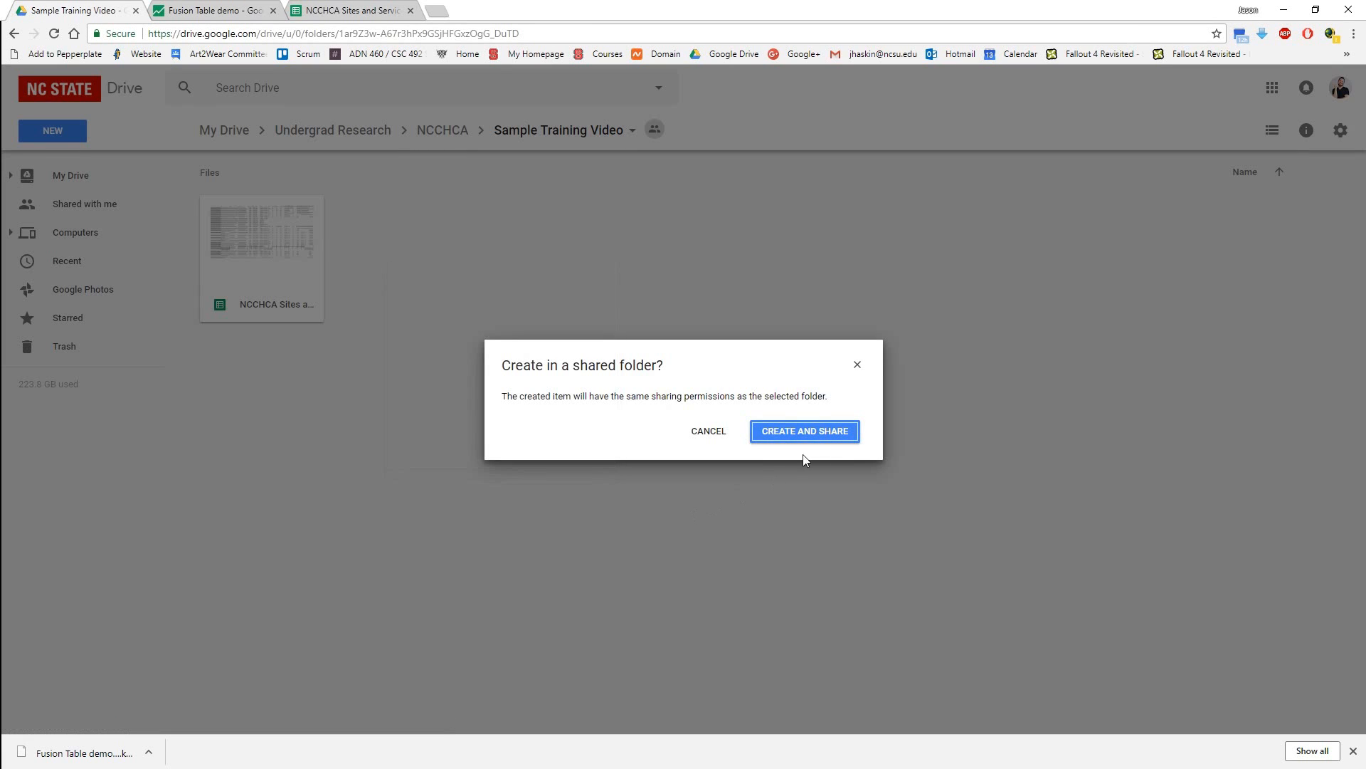
click(813, 436)
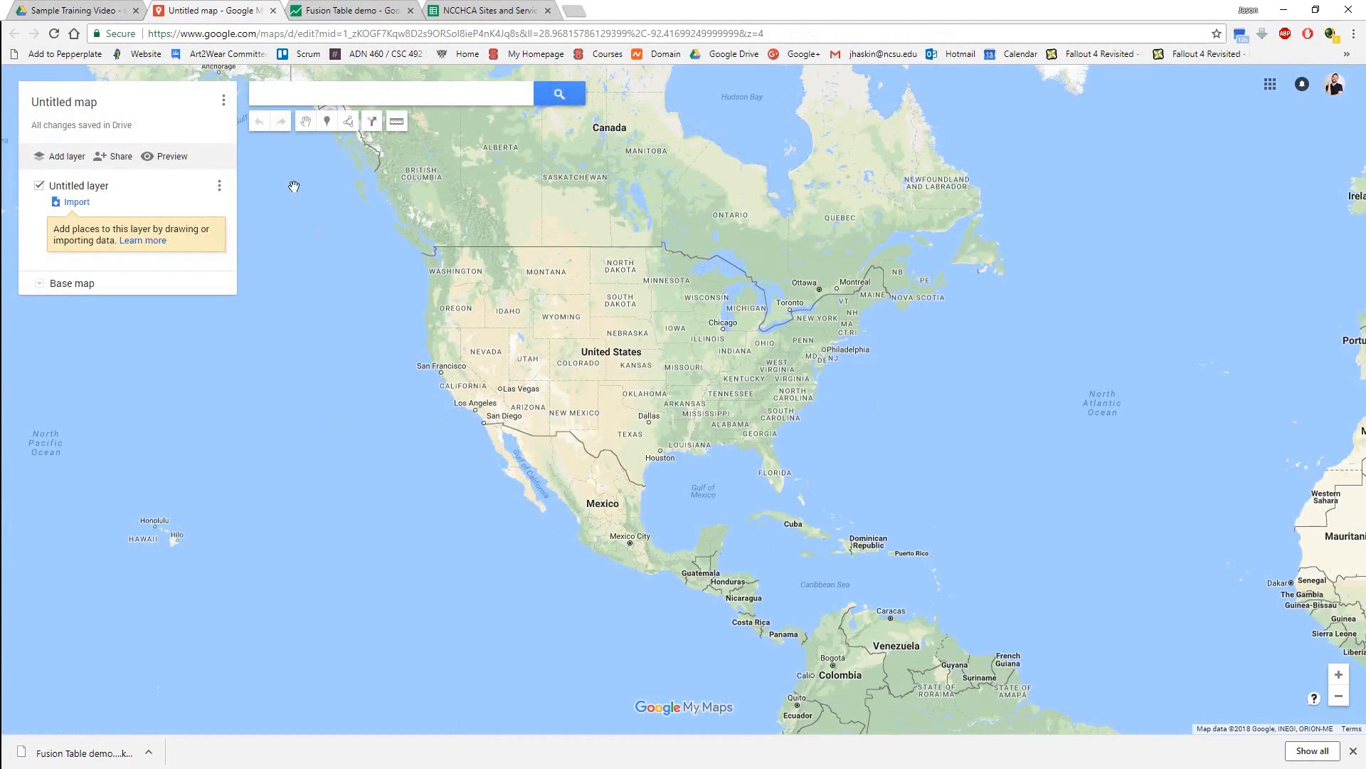
Import "Fusion Table demo-filtered.kml" from the computer into the map's untitled layer.
click(74, 203)
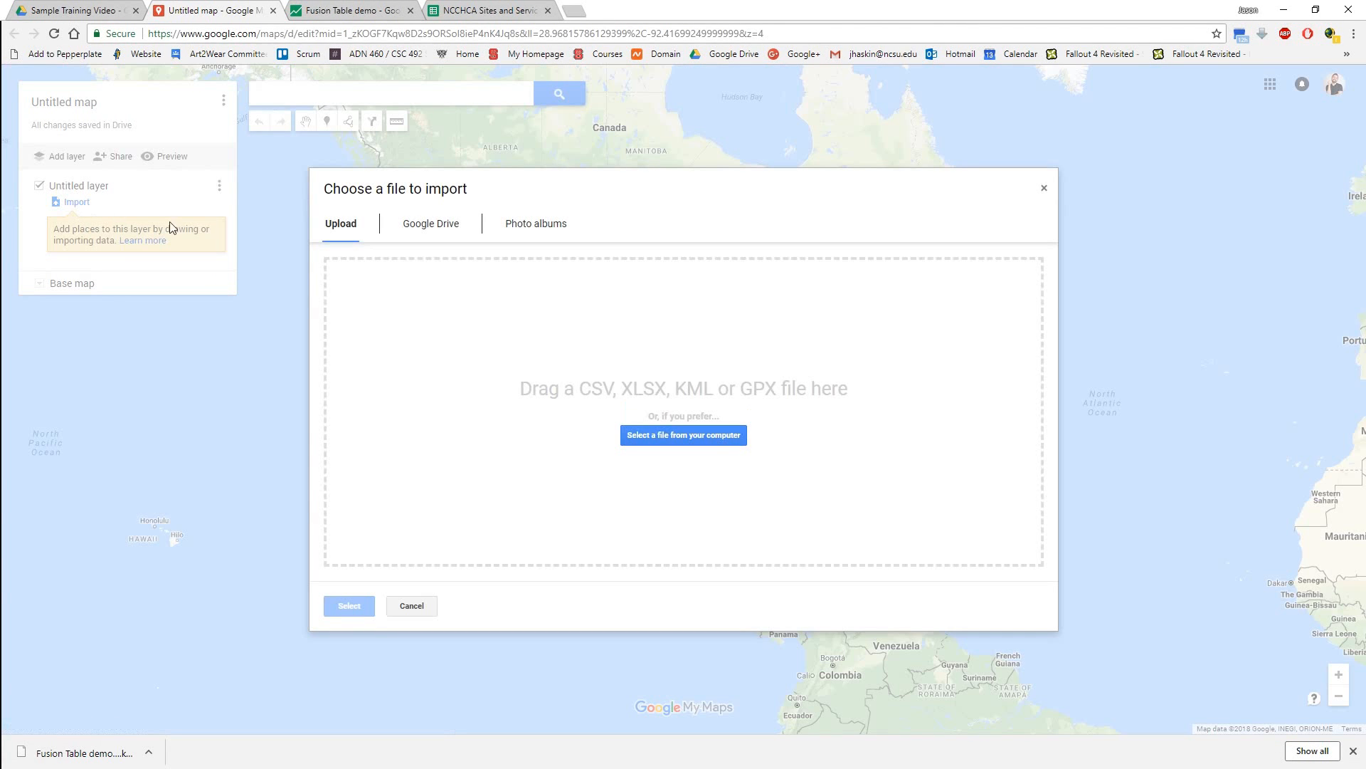
click(690, 435)
click(206, 160)
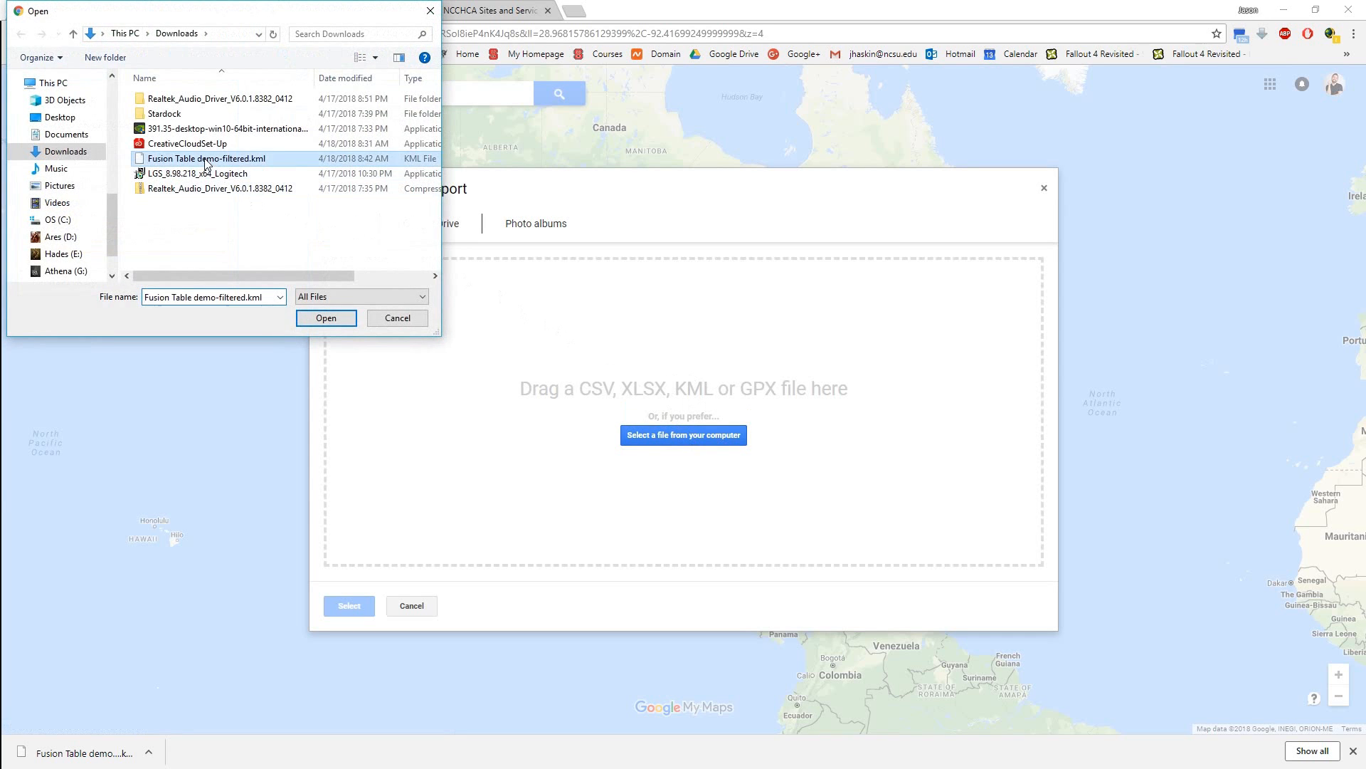
double_click(206, 160)
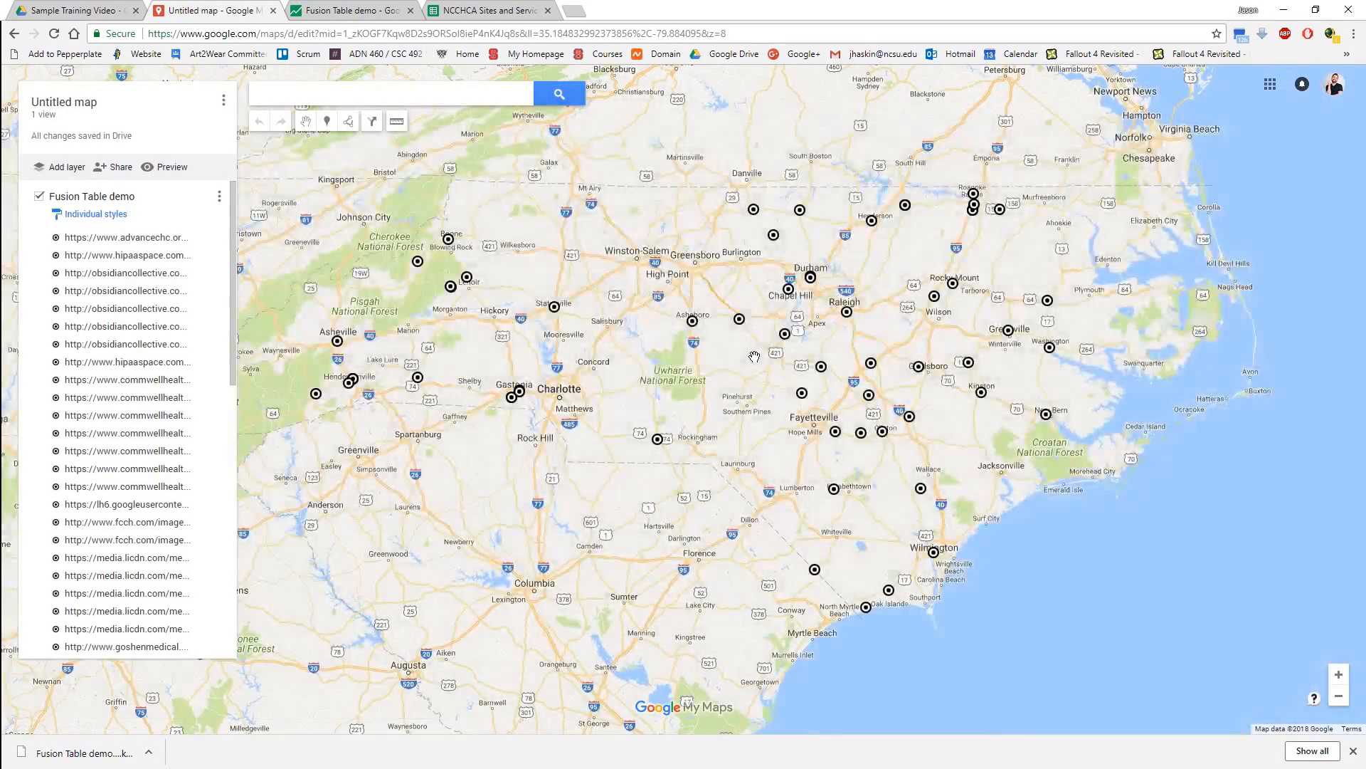
Group the places in the Fusion Table demo layer by Uniform style.
click(95, 214)
click(145, 219)
click(165, 184)
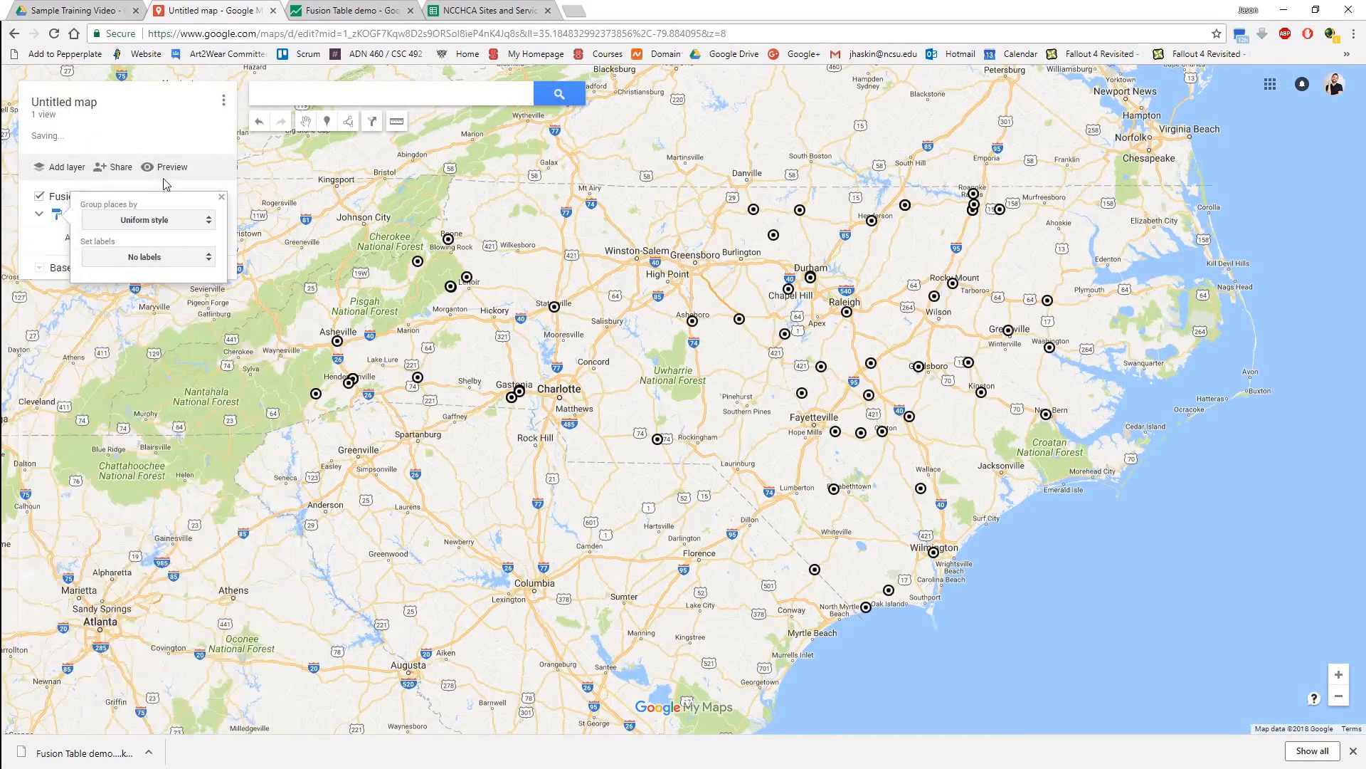
click(221, 200)
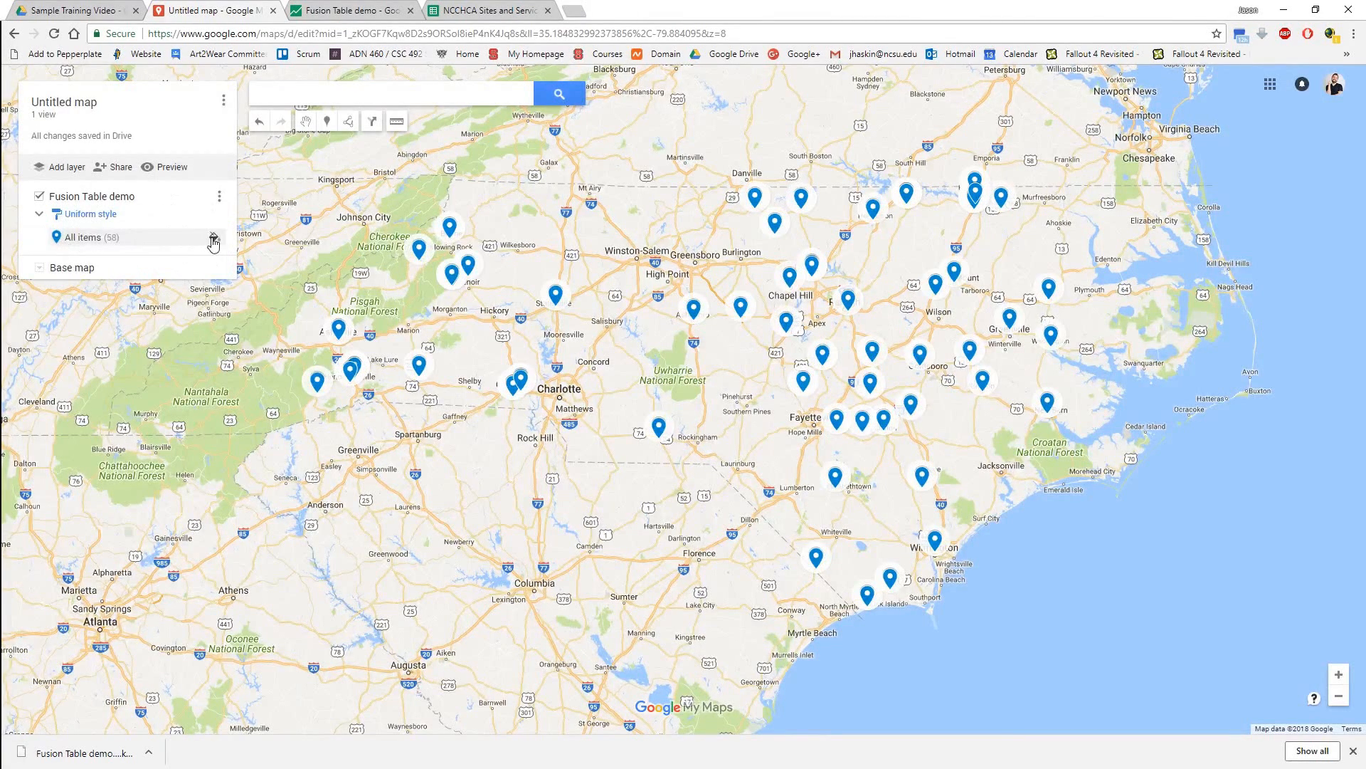
Change the marker colour of all items in the layer to dark teal.
click(212, 238)
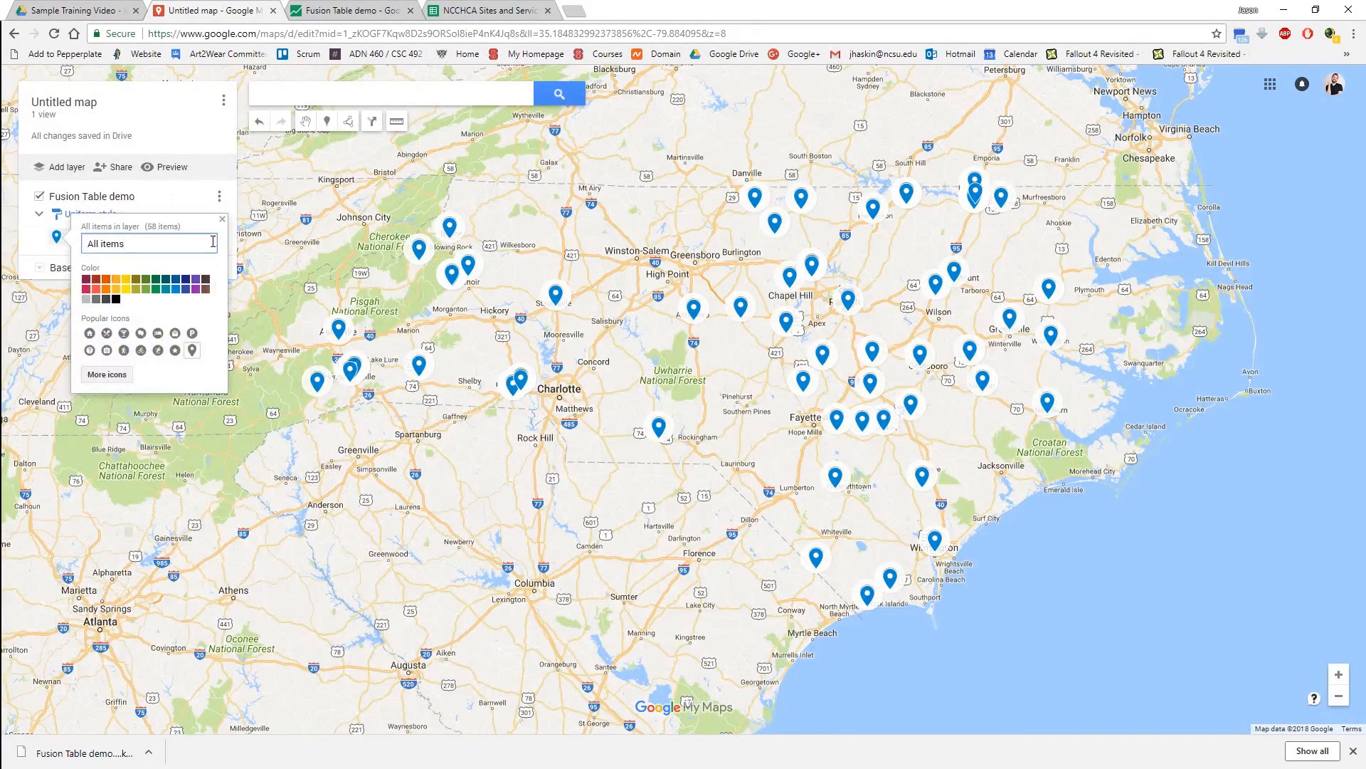
click(165, 278)
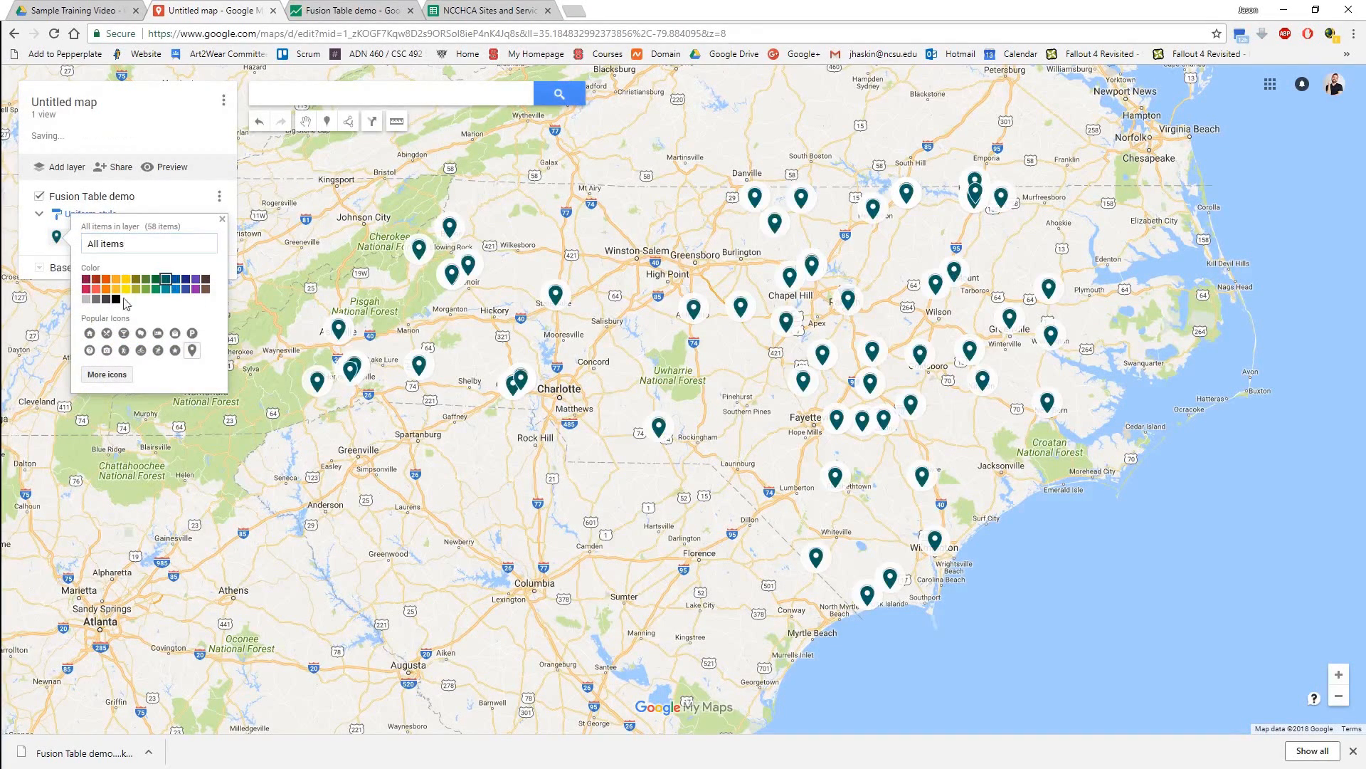
click(221, 221)
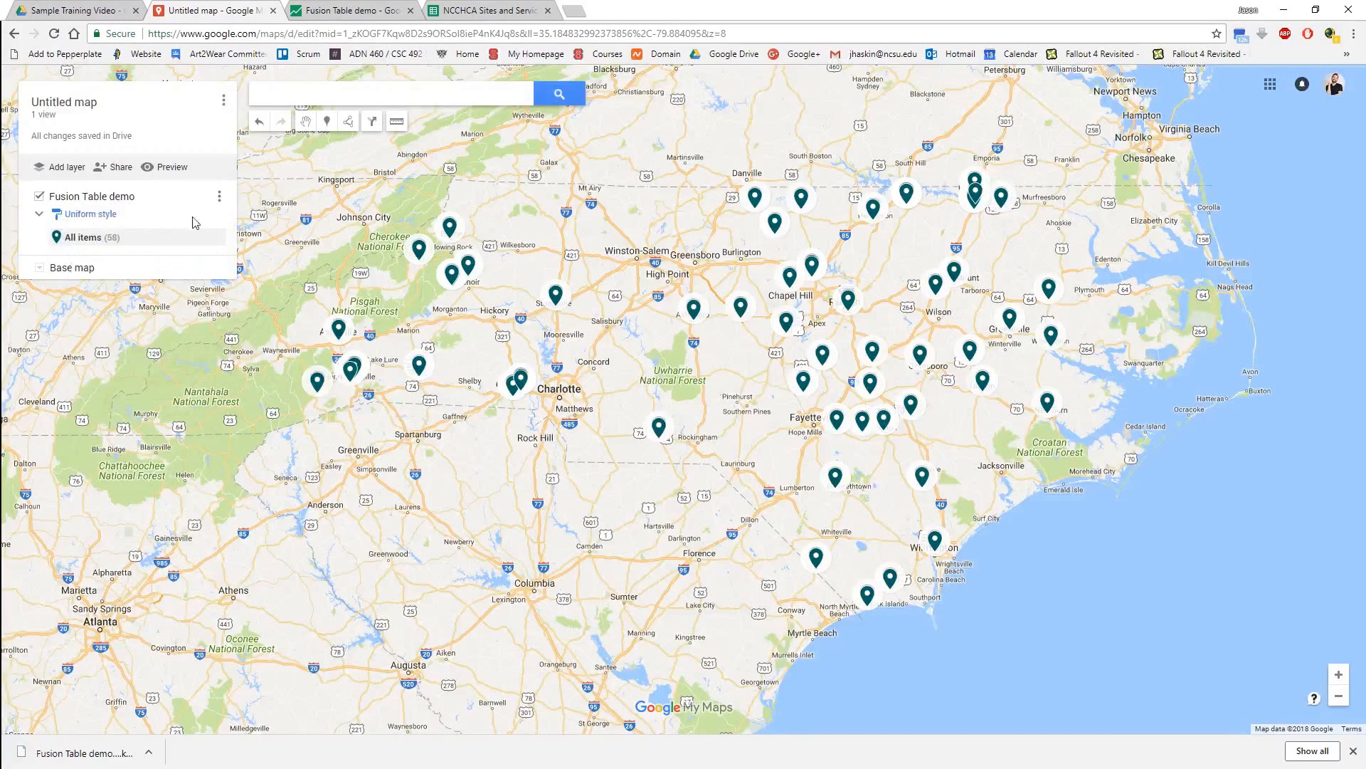
click(40, 215)
click(41, 215)
Switch the layer's grouping of places to Individual styles.
click(90, 215)
click(144, 221)
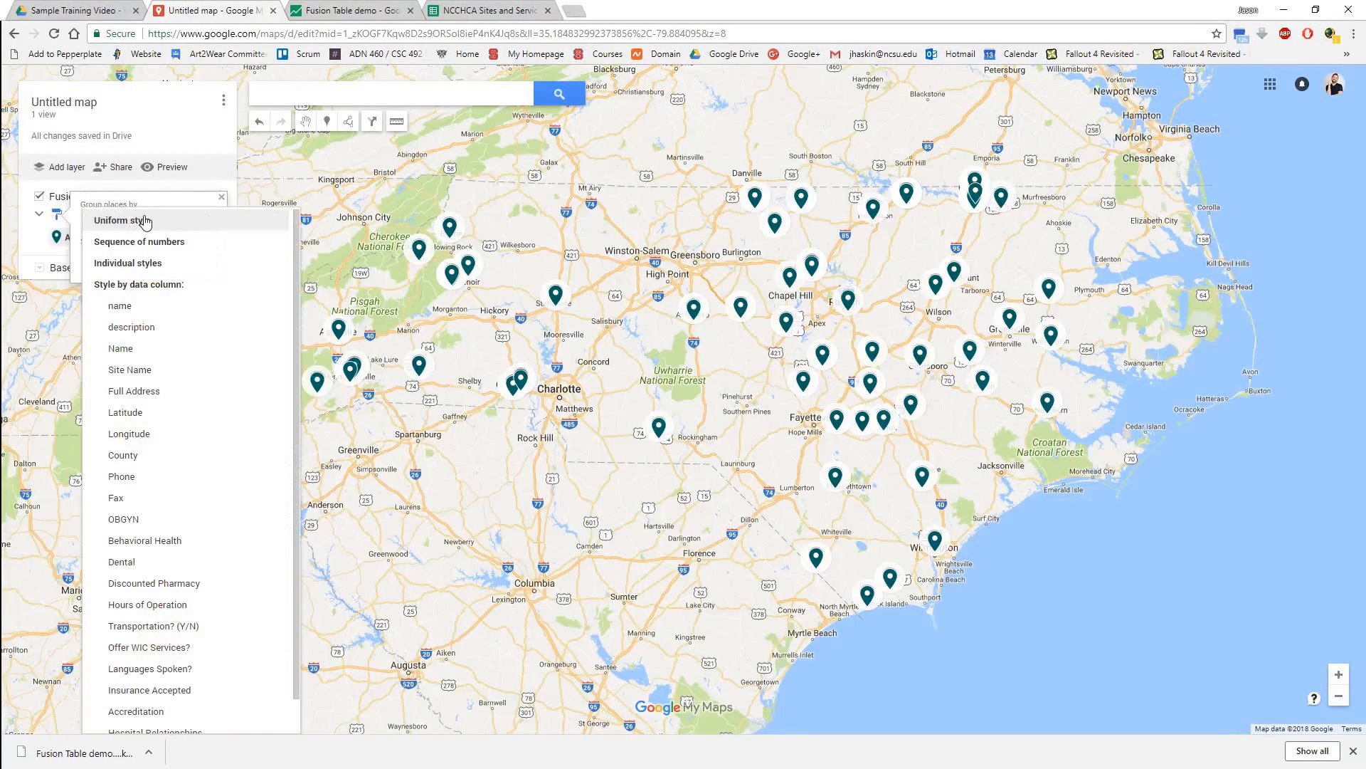
click(139, 263)
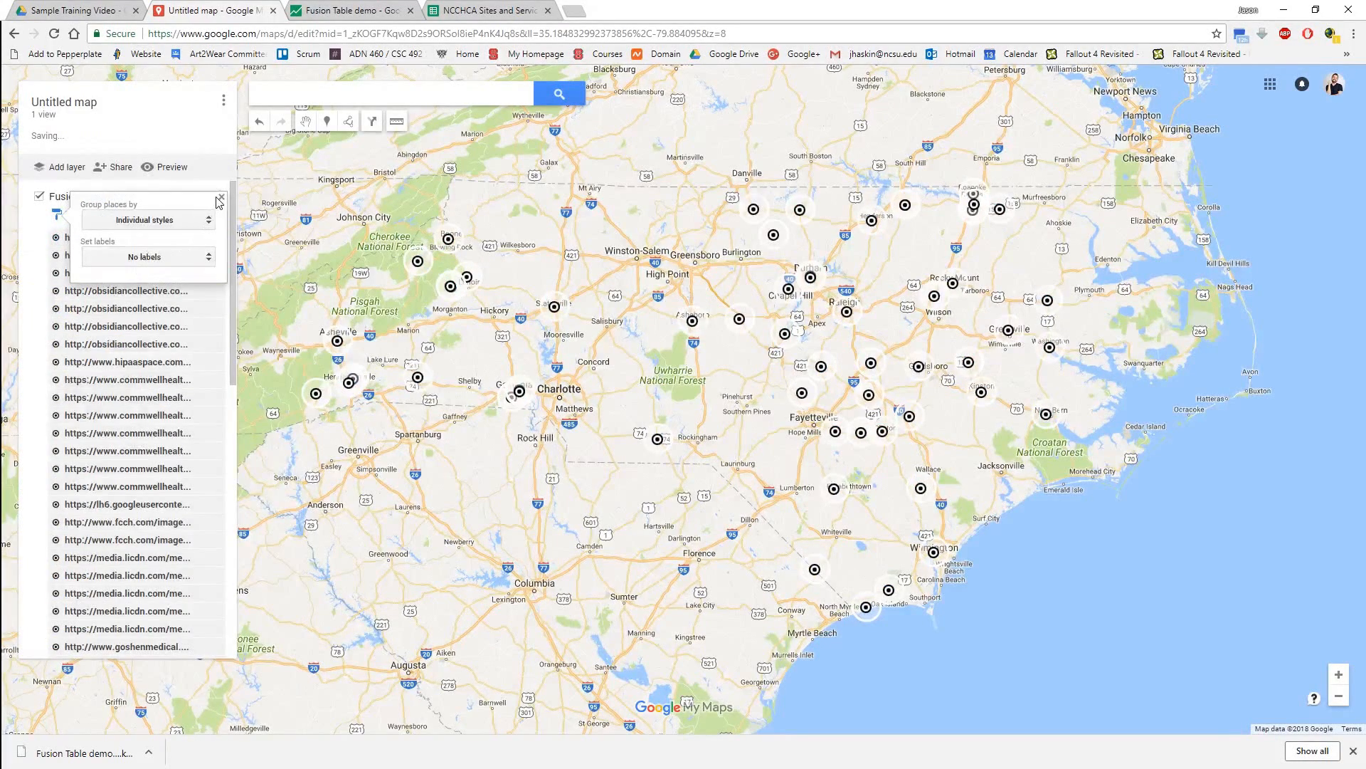
Label the layer's places with the capitalised "Name" column after trying "name", keeping the grouping on Individual styles.
click(180, 260)
click(156, 288)
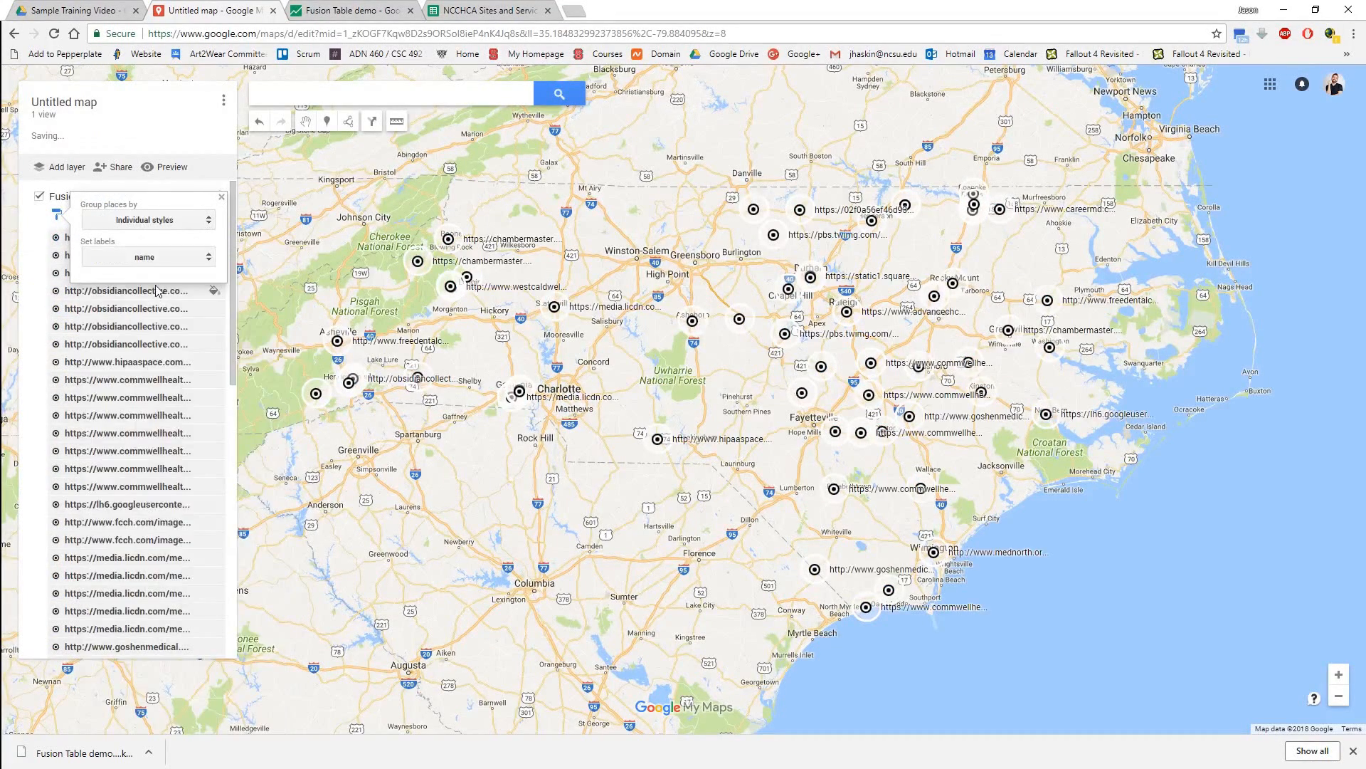
click(157, 264)
click(127, 303)
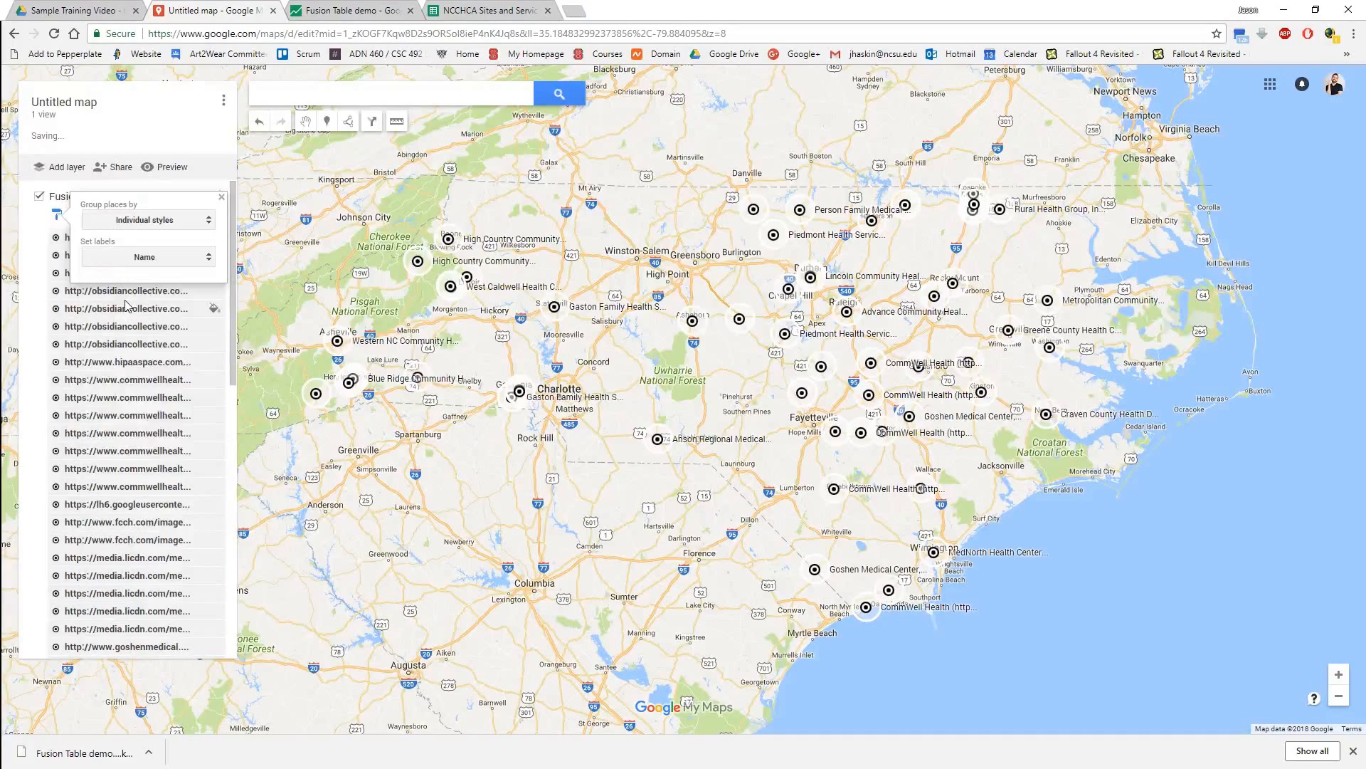
click(150, 221)
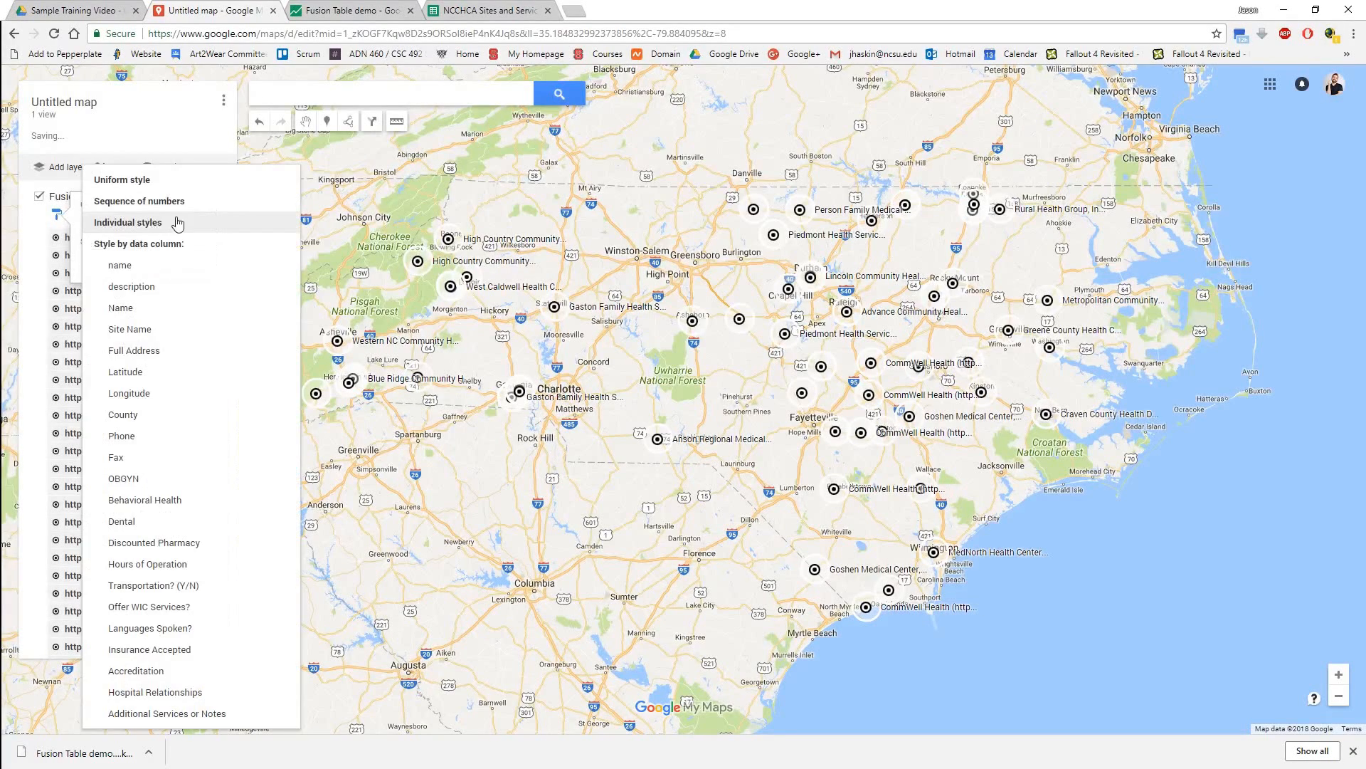
click(183, 220)
click(221, 197)
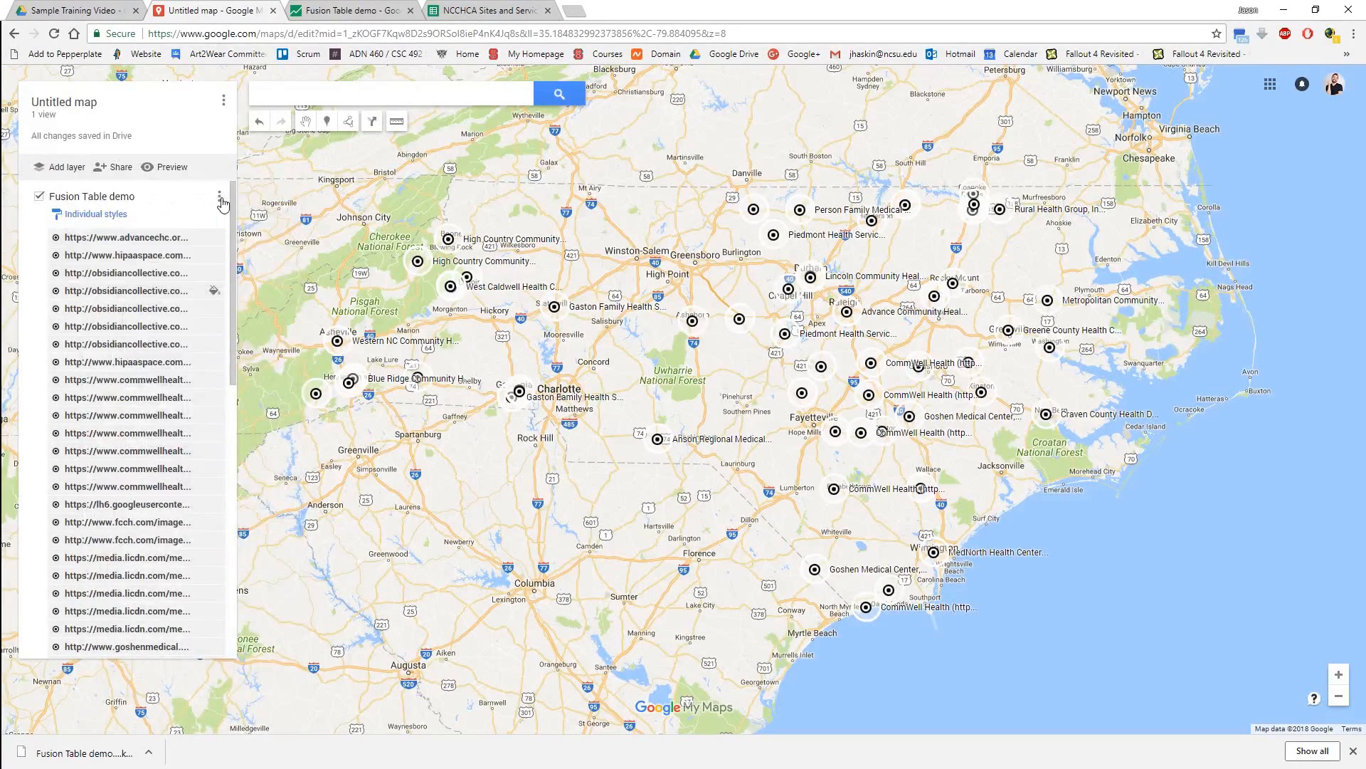
Give the first listed site, Advance Community Health in Raleigh, the parking icon.
click(215, 237)
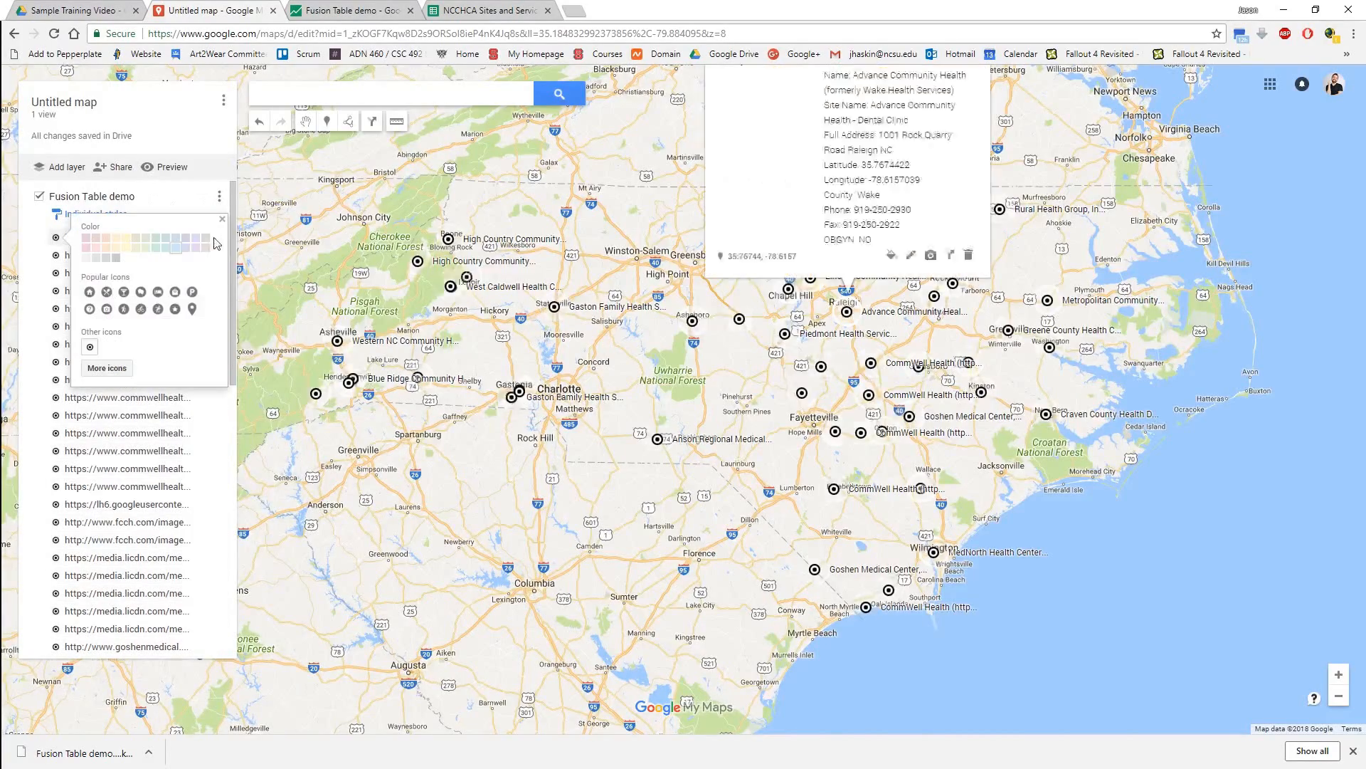
click(191, 294)
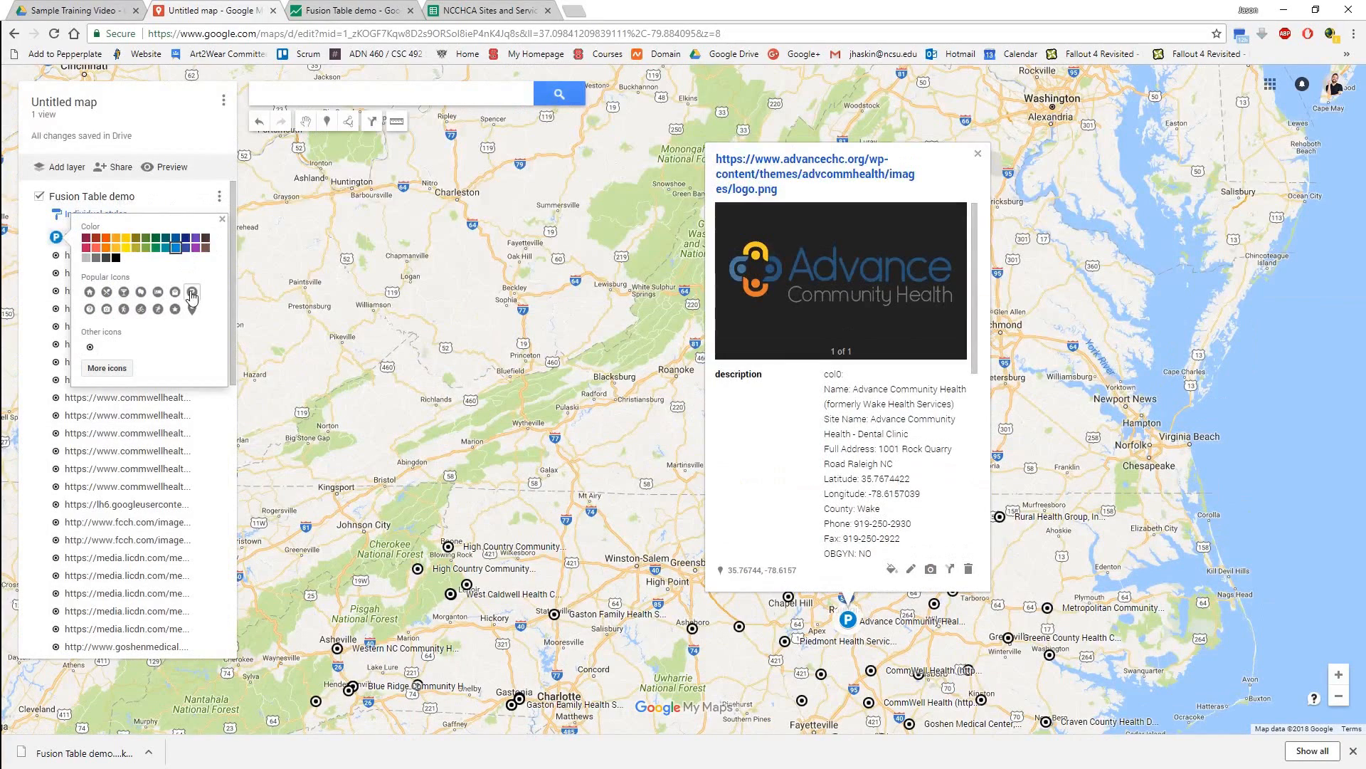
click(221, 222)
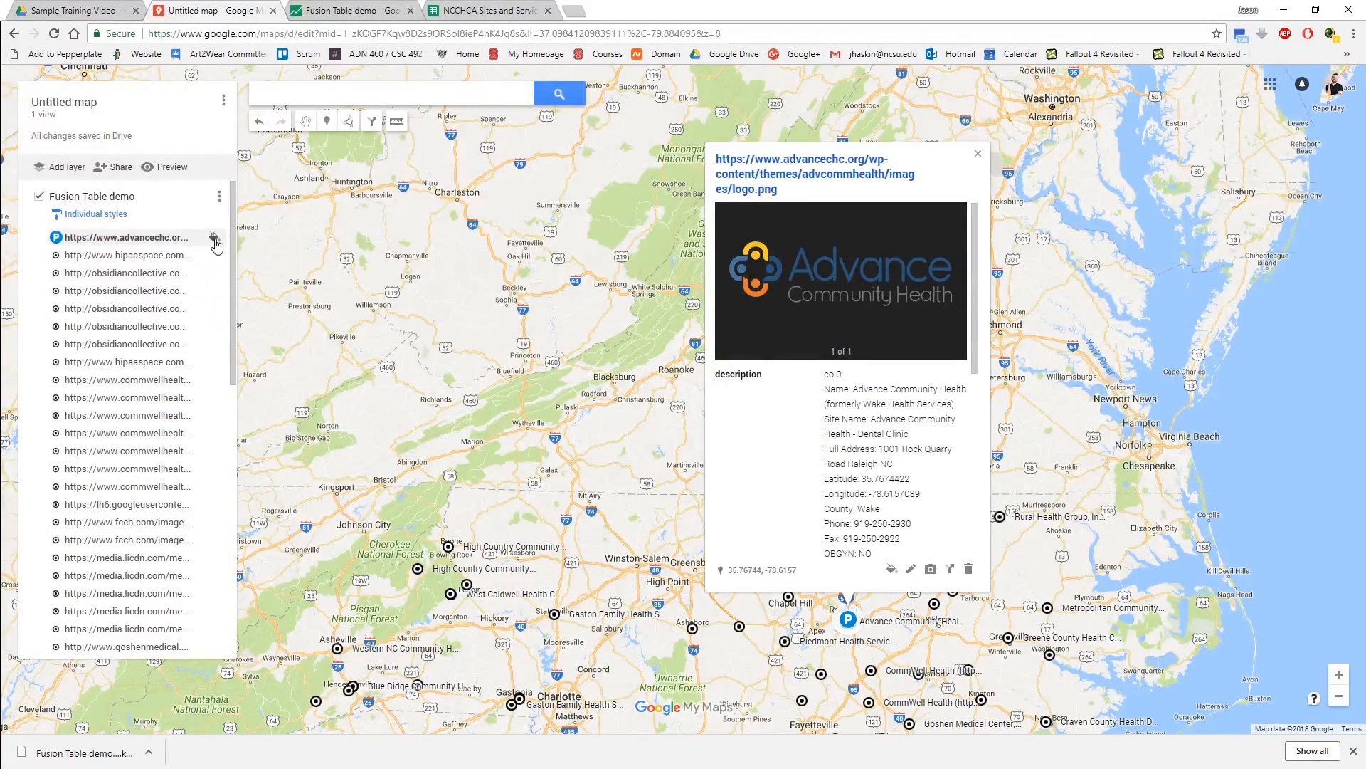
Look through the full icon library and the custom icon upload options for the Advance Community Health marker, and close them.
click(216, 237)
click(114, 368)
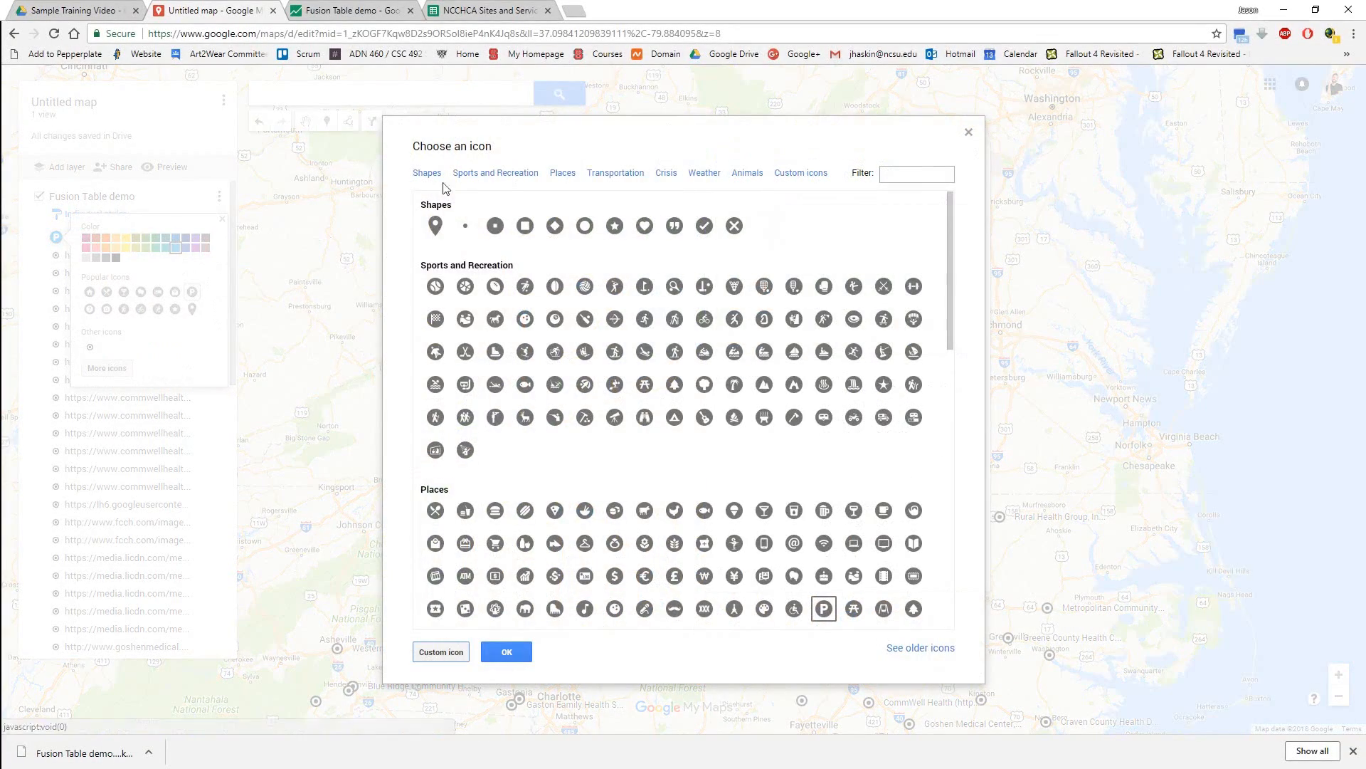
scroll(569, 389, down, 5)
scroll(575, 388, down, 2)
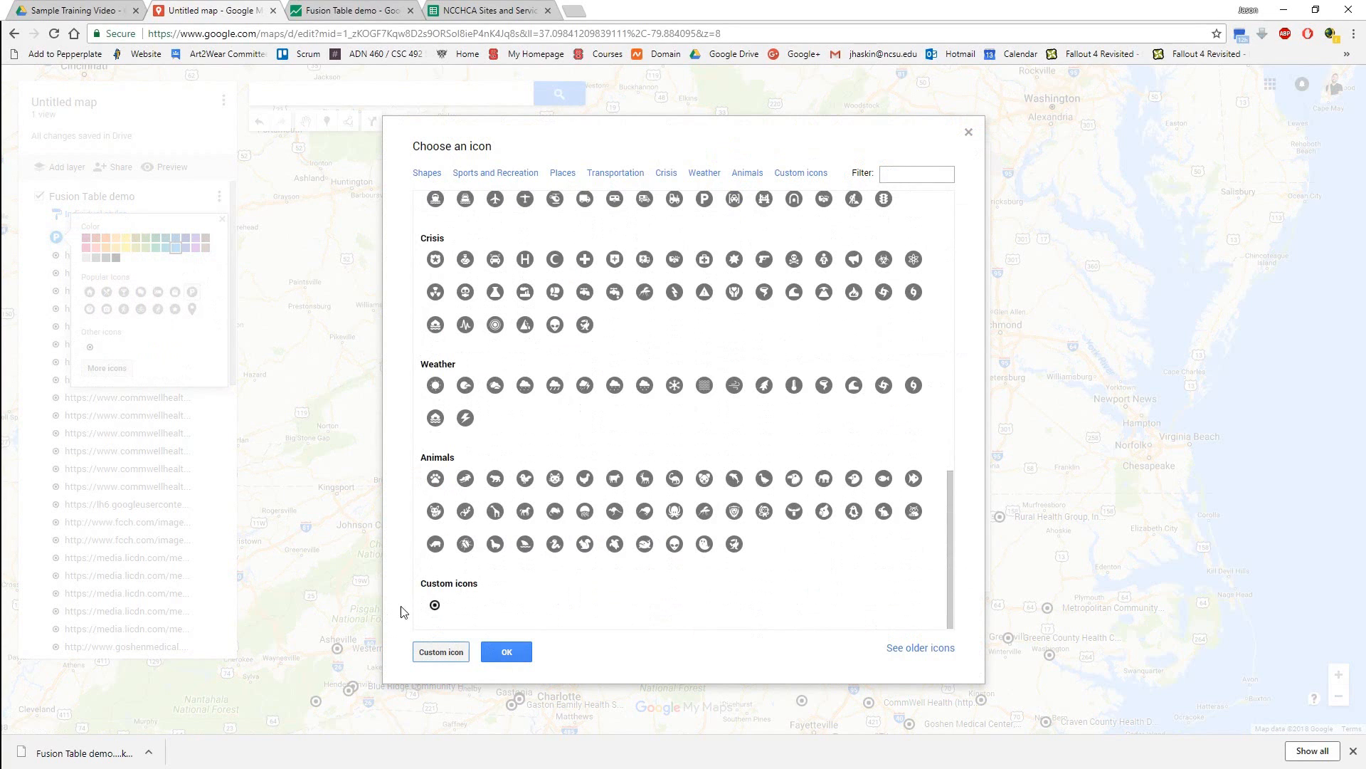
click(440, 654)
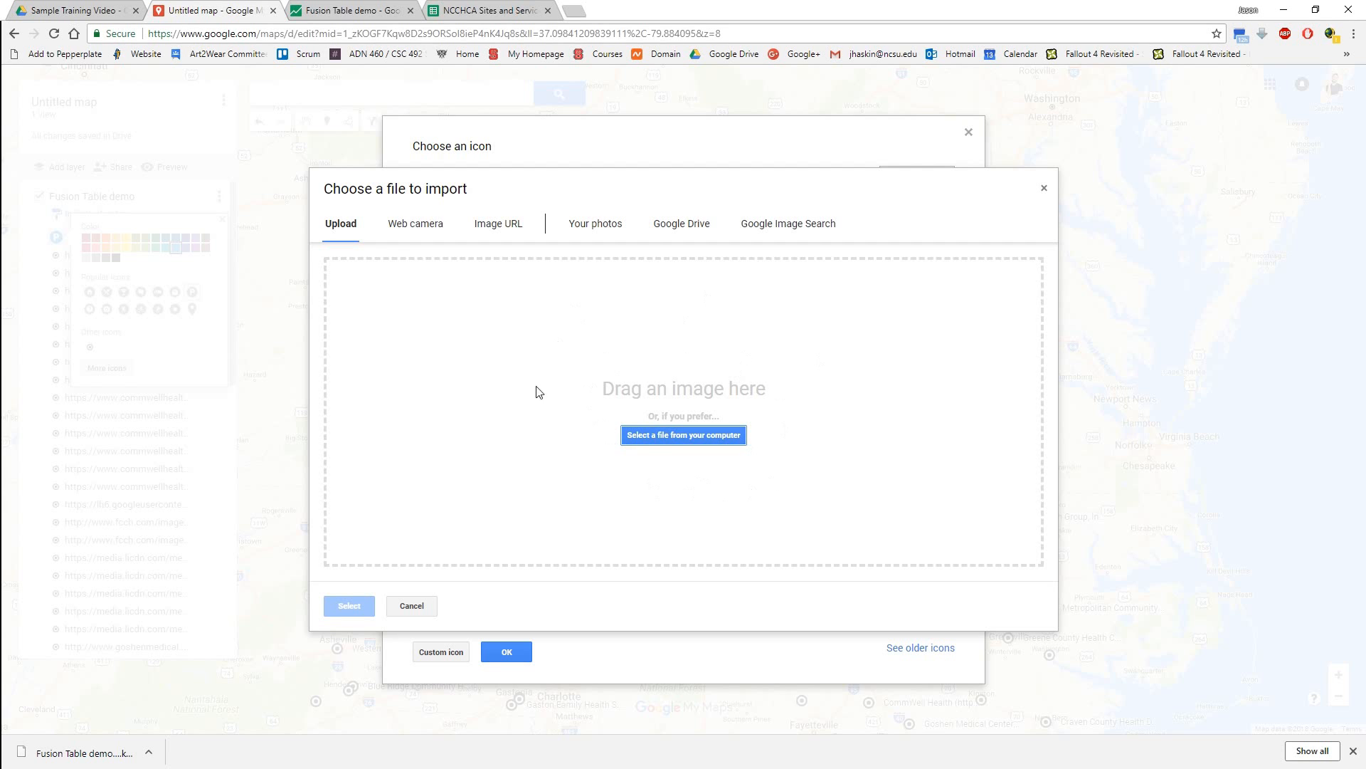
click(411, 606)
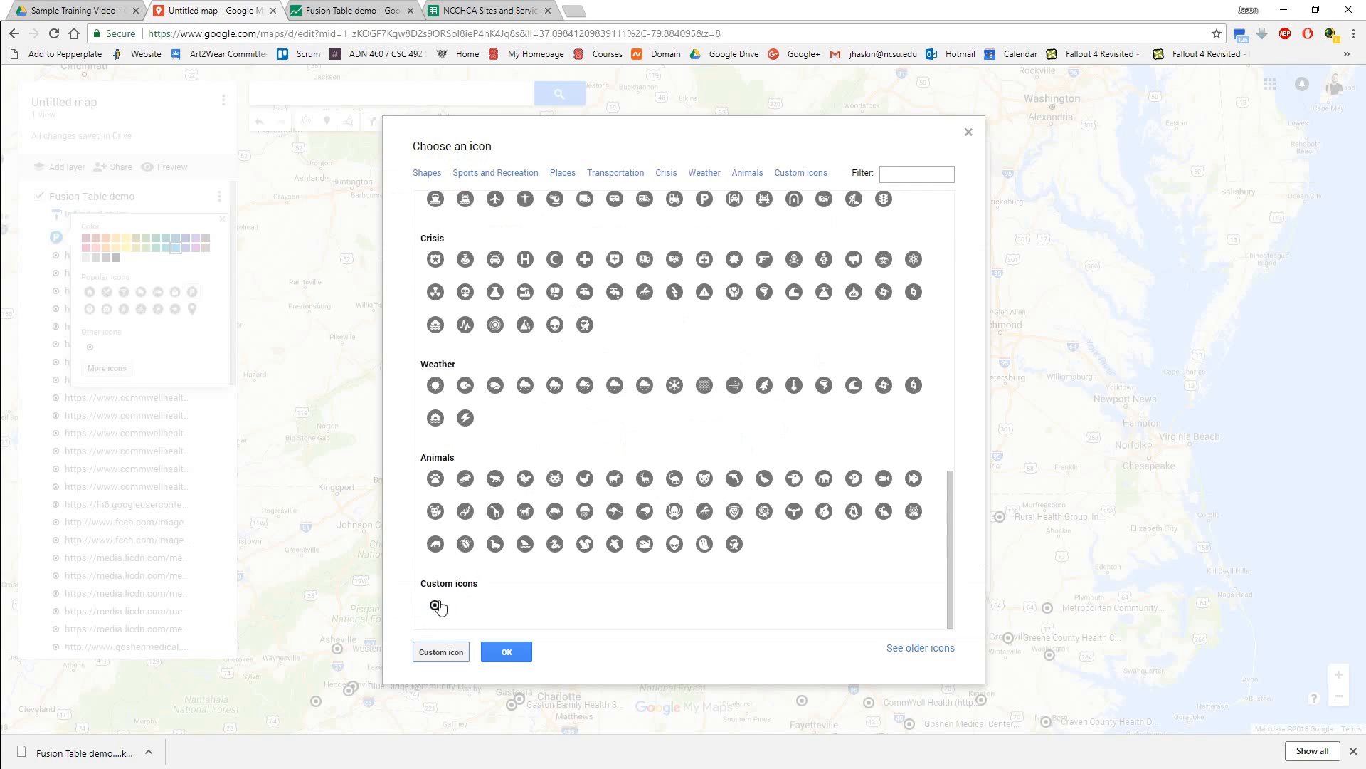
click(970, 133)
click(221, 221)
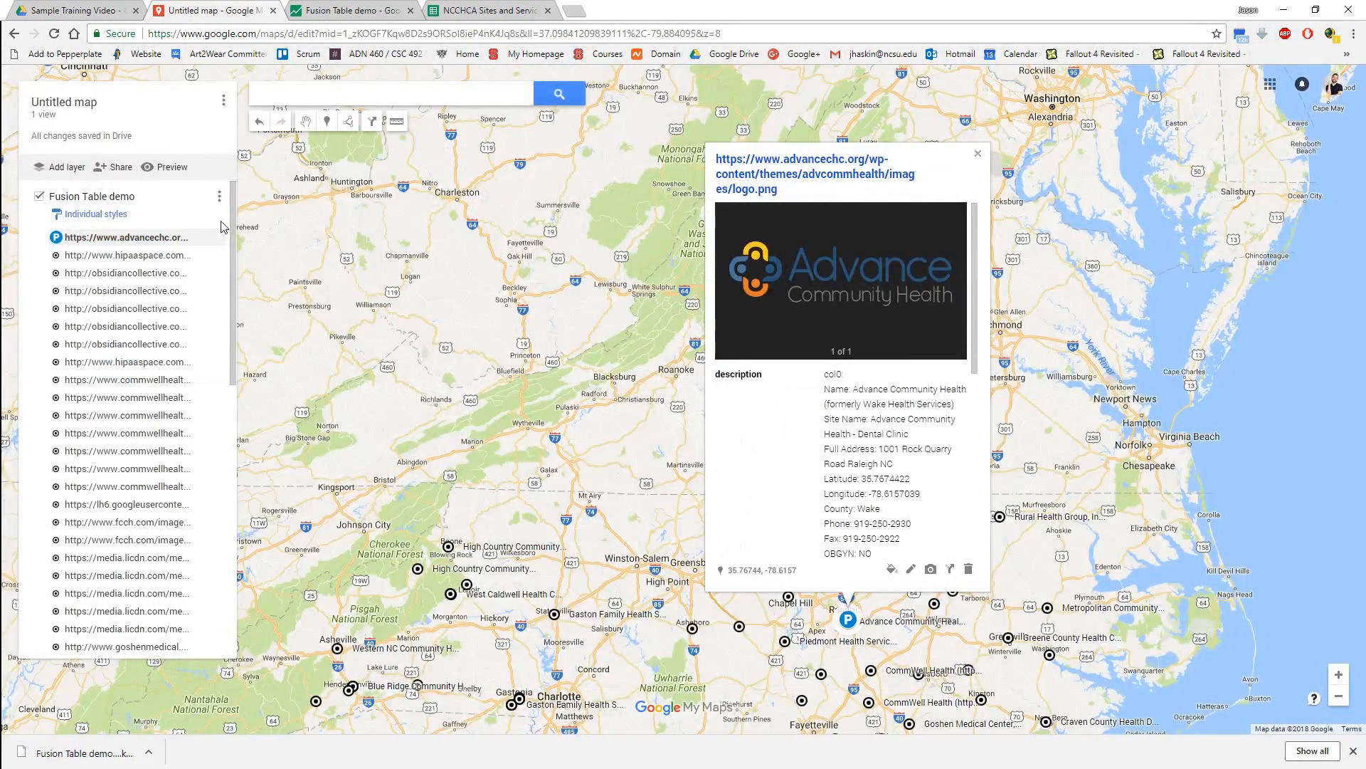
Group the layer's places by Uniform style and colour all item markers dark blue.
click(95, 214)
click(128, 219)
click(164, 181)
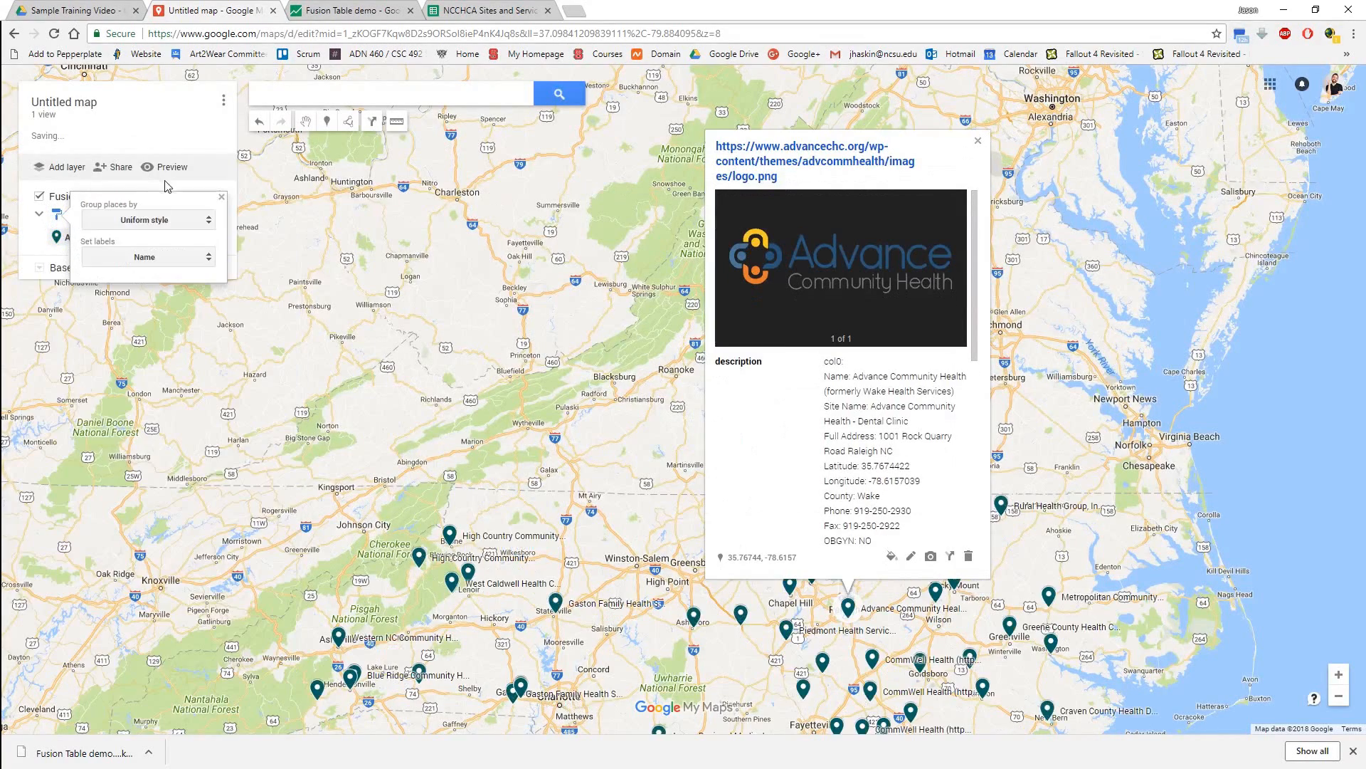
click(60, 244)
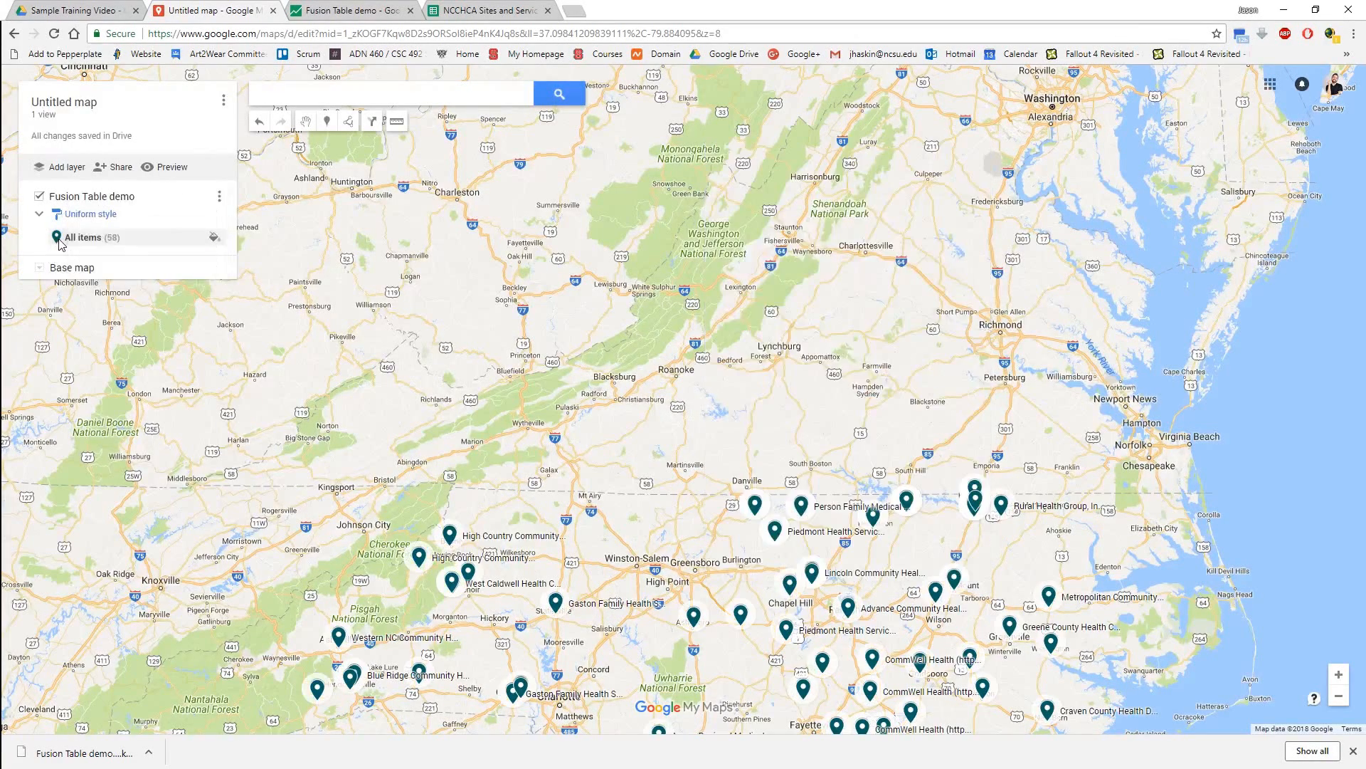
click(210, 238)
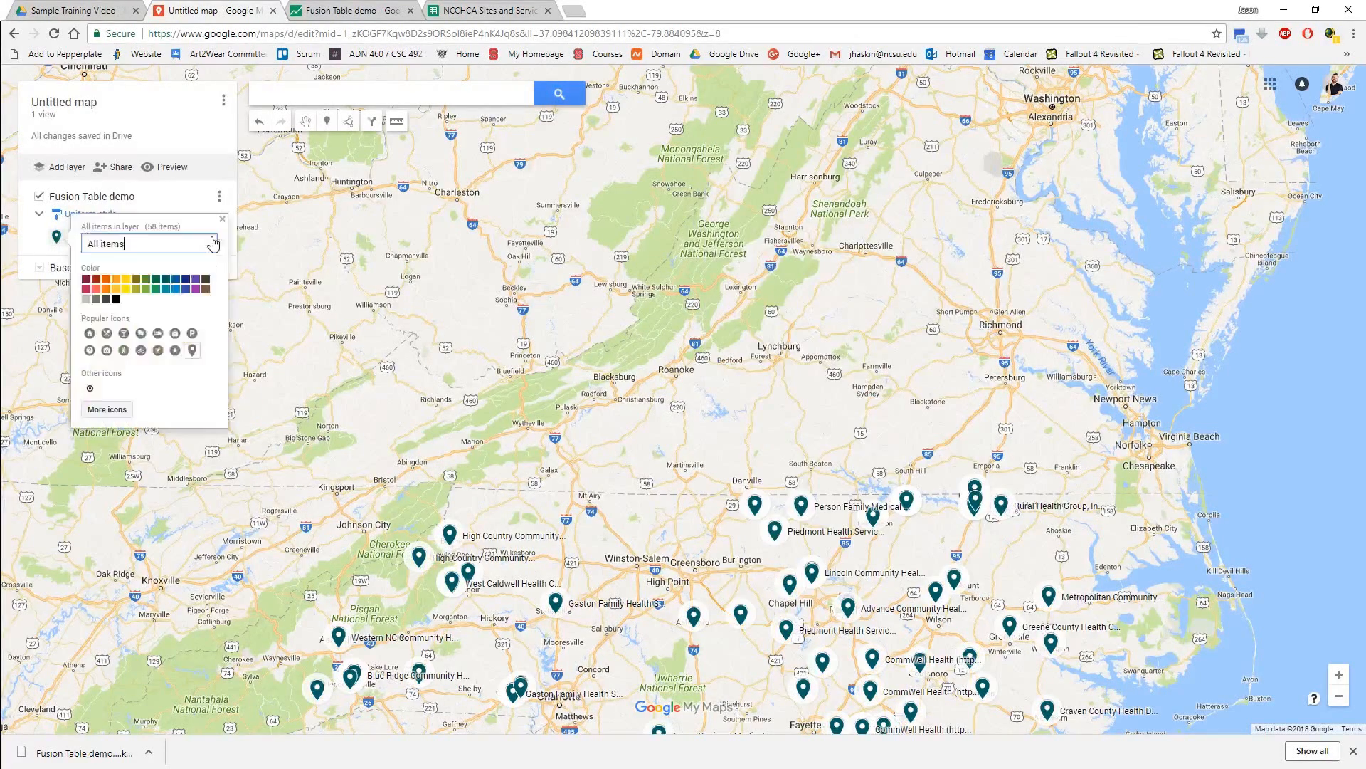
click(176, 280)
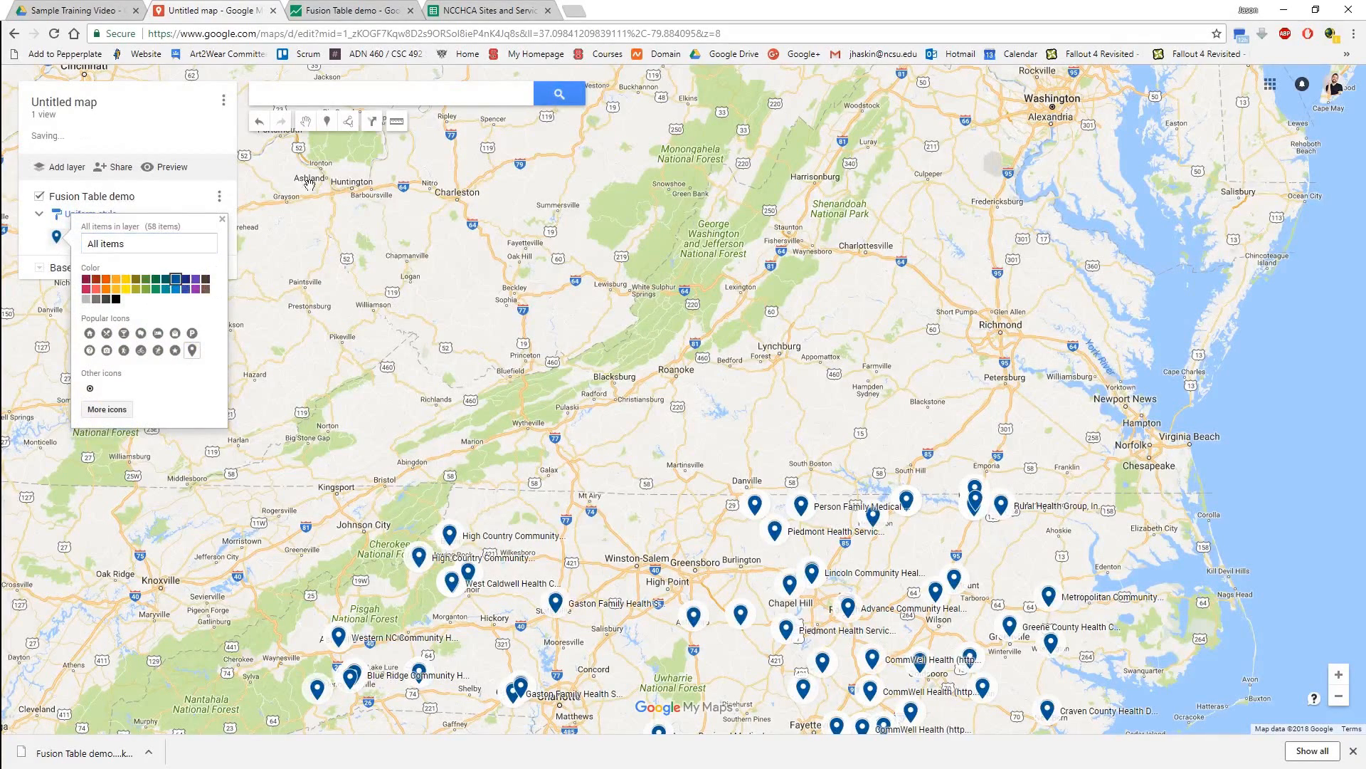
Rename the Fusion Table demo layer as "Dental sites!".
click(96, 197)
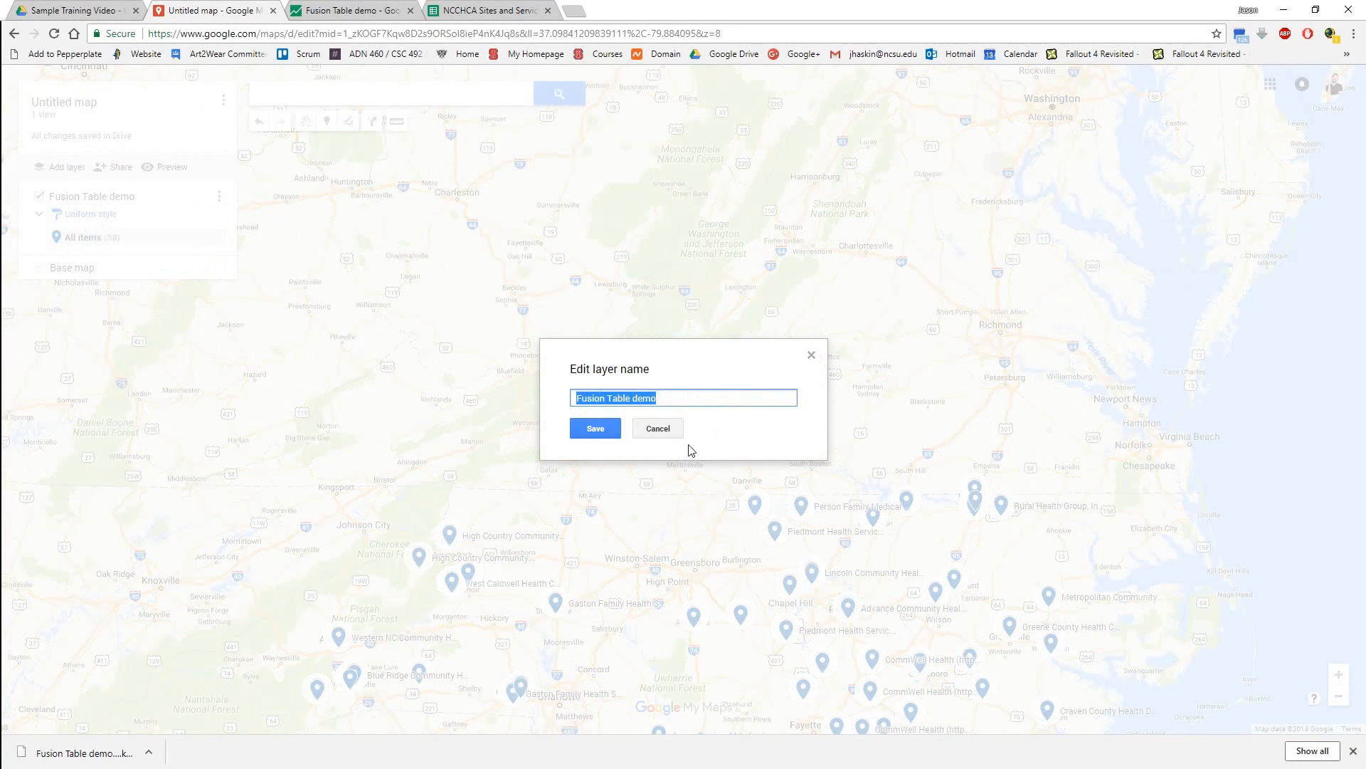
text(Dental)
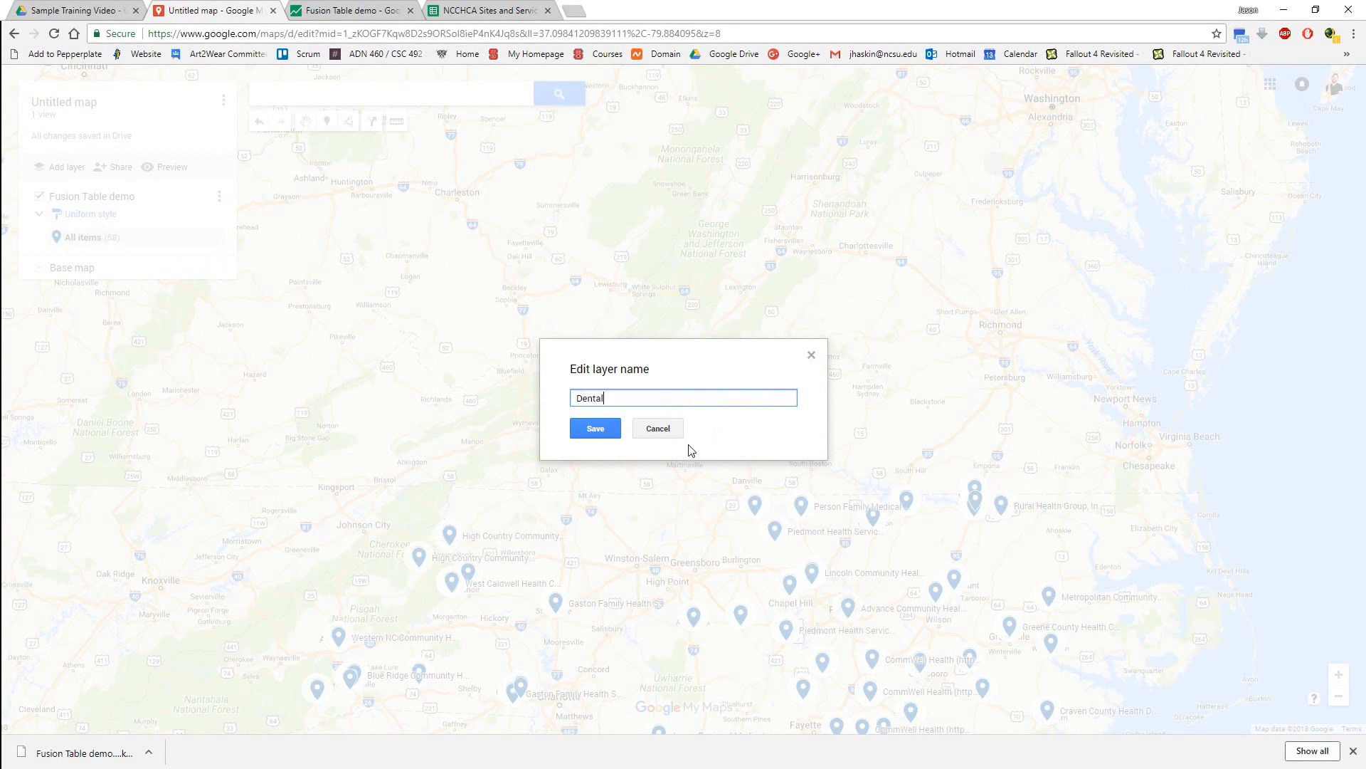
click(593, 428)
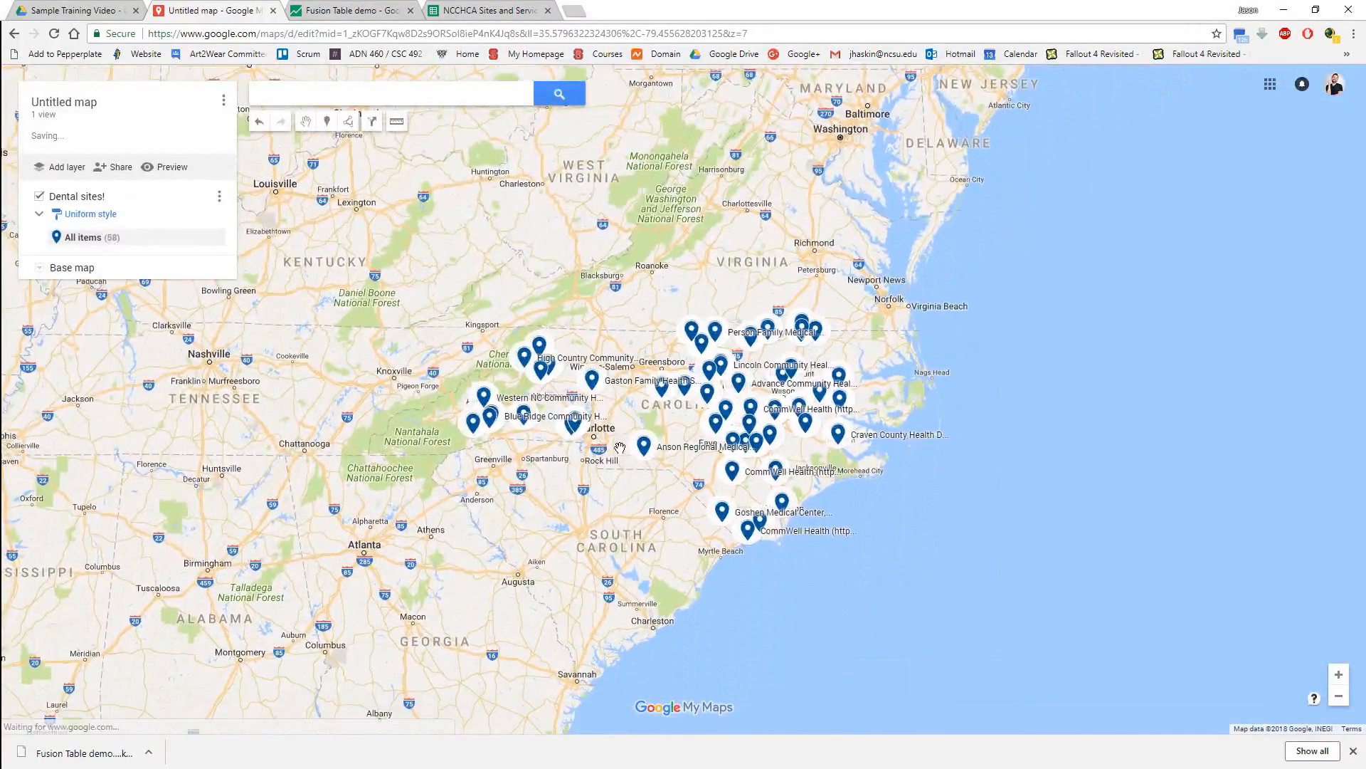
scroll(620, 445, up, 1)
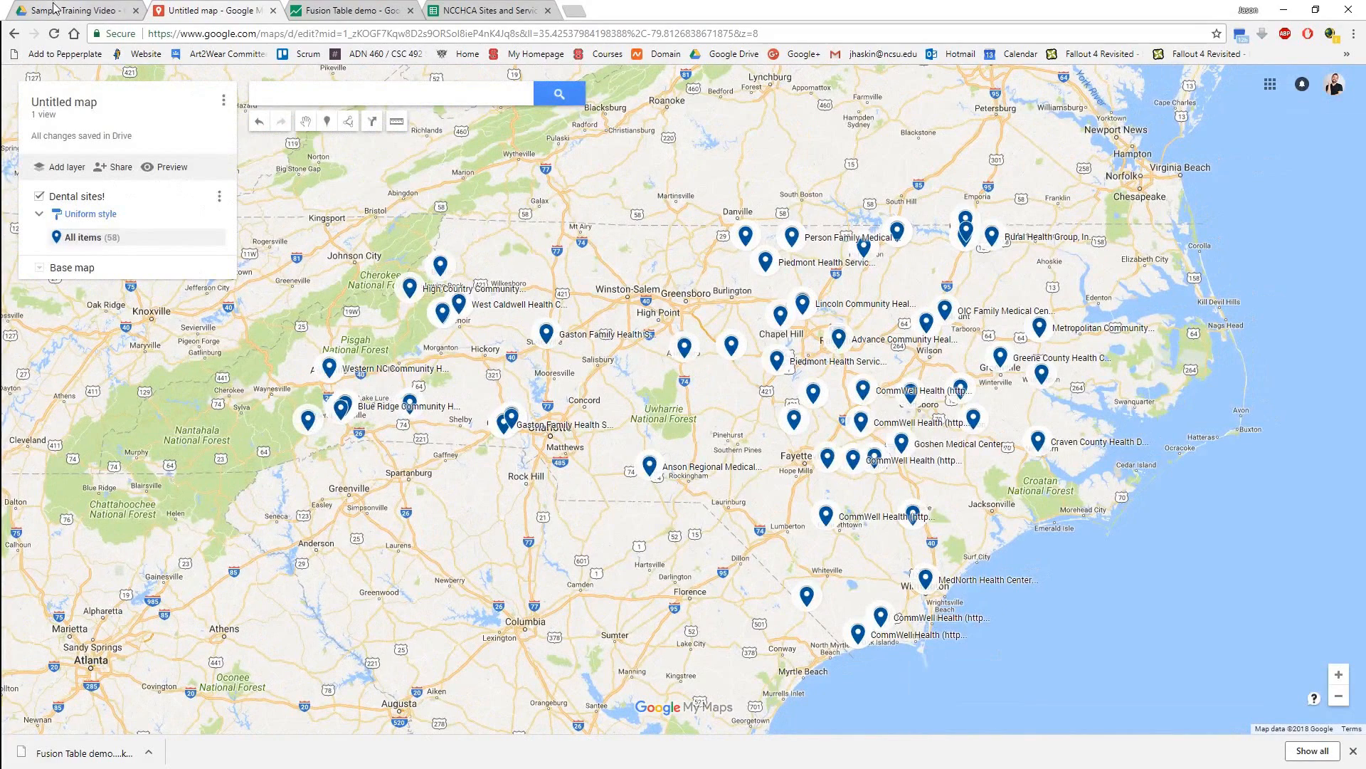
Switch to the Fusion Table demo table, remove its Dental filter and collapse the empty filter pane.
click(369, 13)
click(160, 194)
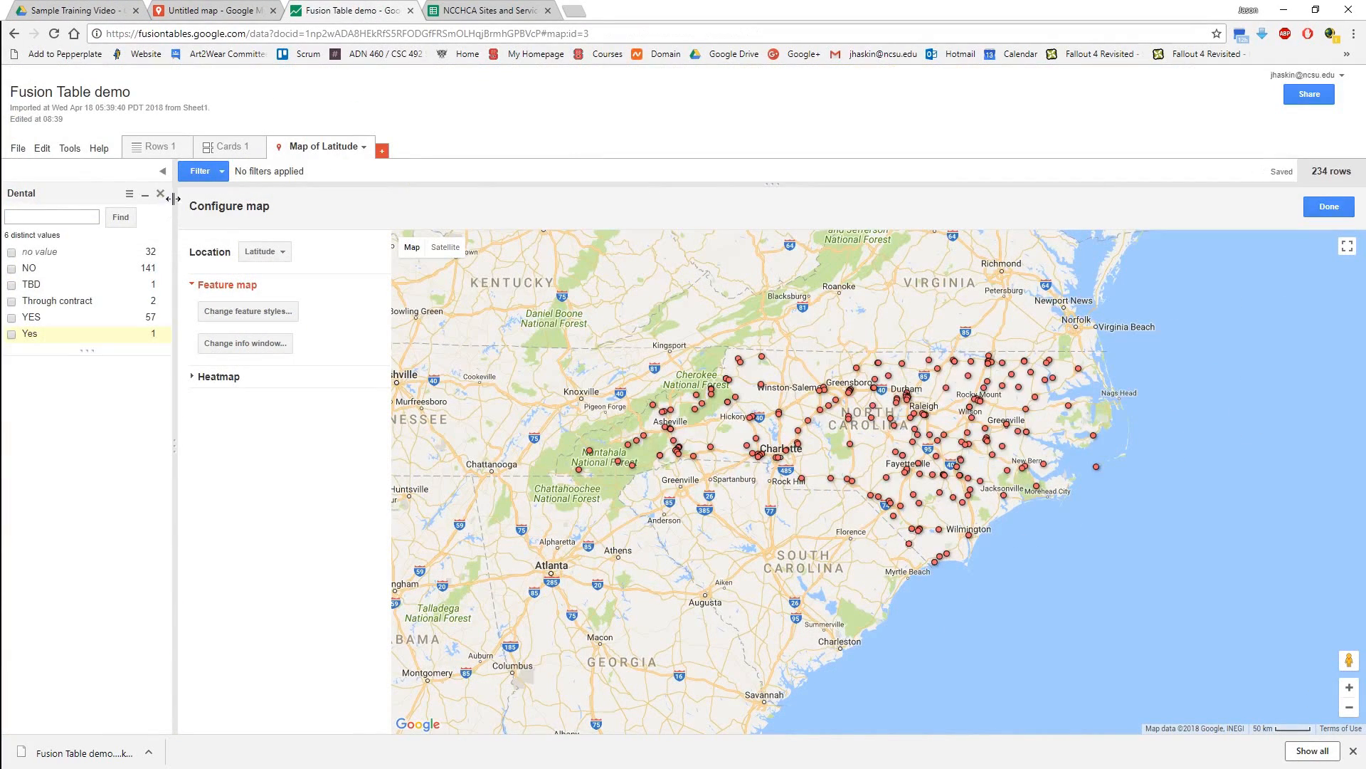
click(160, 196)
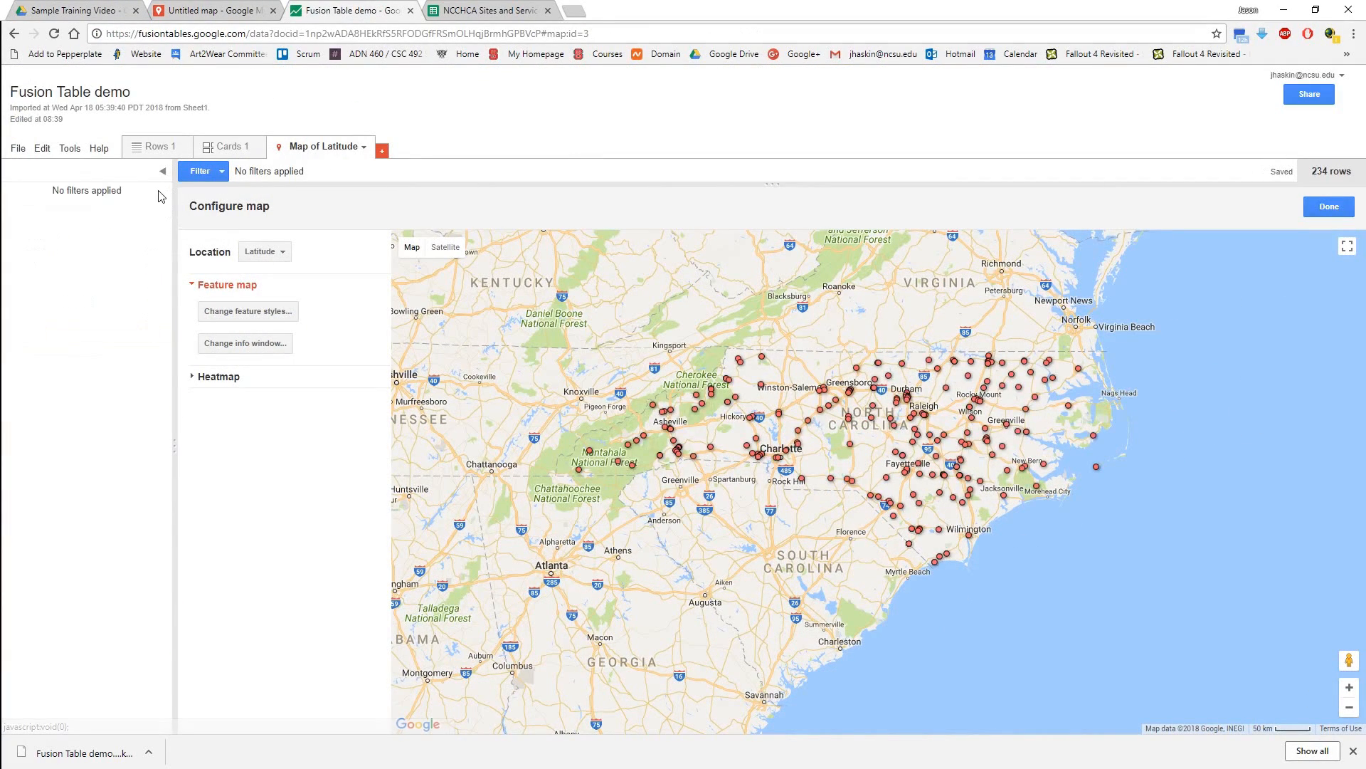
click(162, 171)
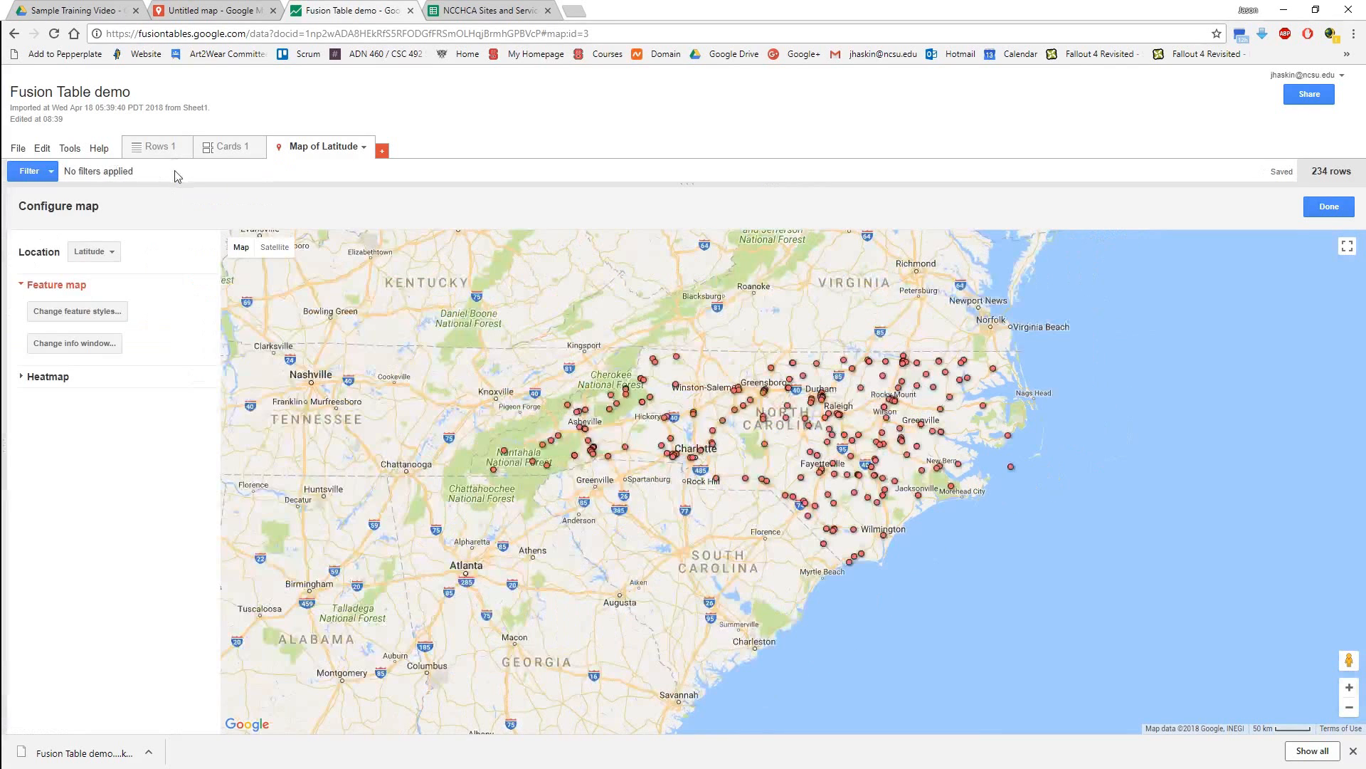
Filter the table by OBGYN, including the values YES, Some GYN, GYN ONLY and GYN.
click(51, 172)
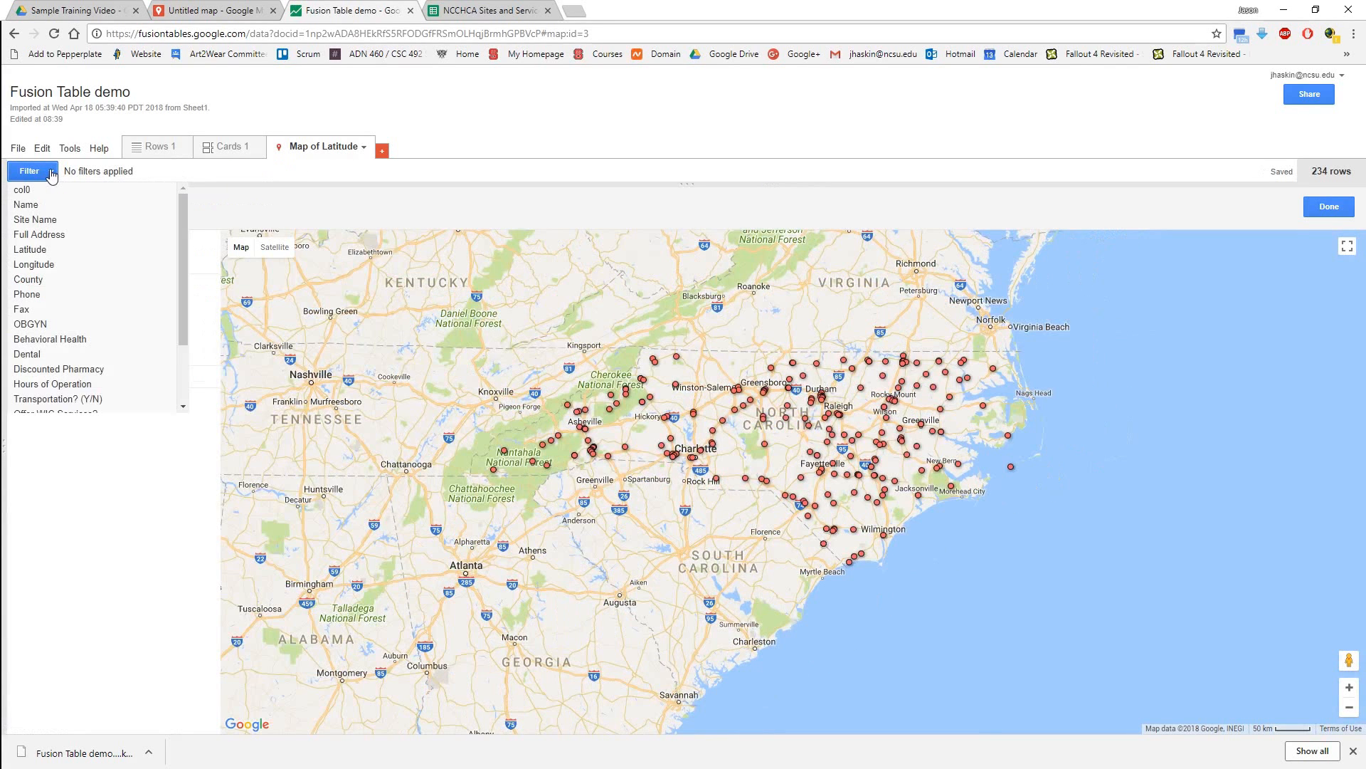
click(61, 325)
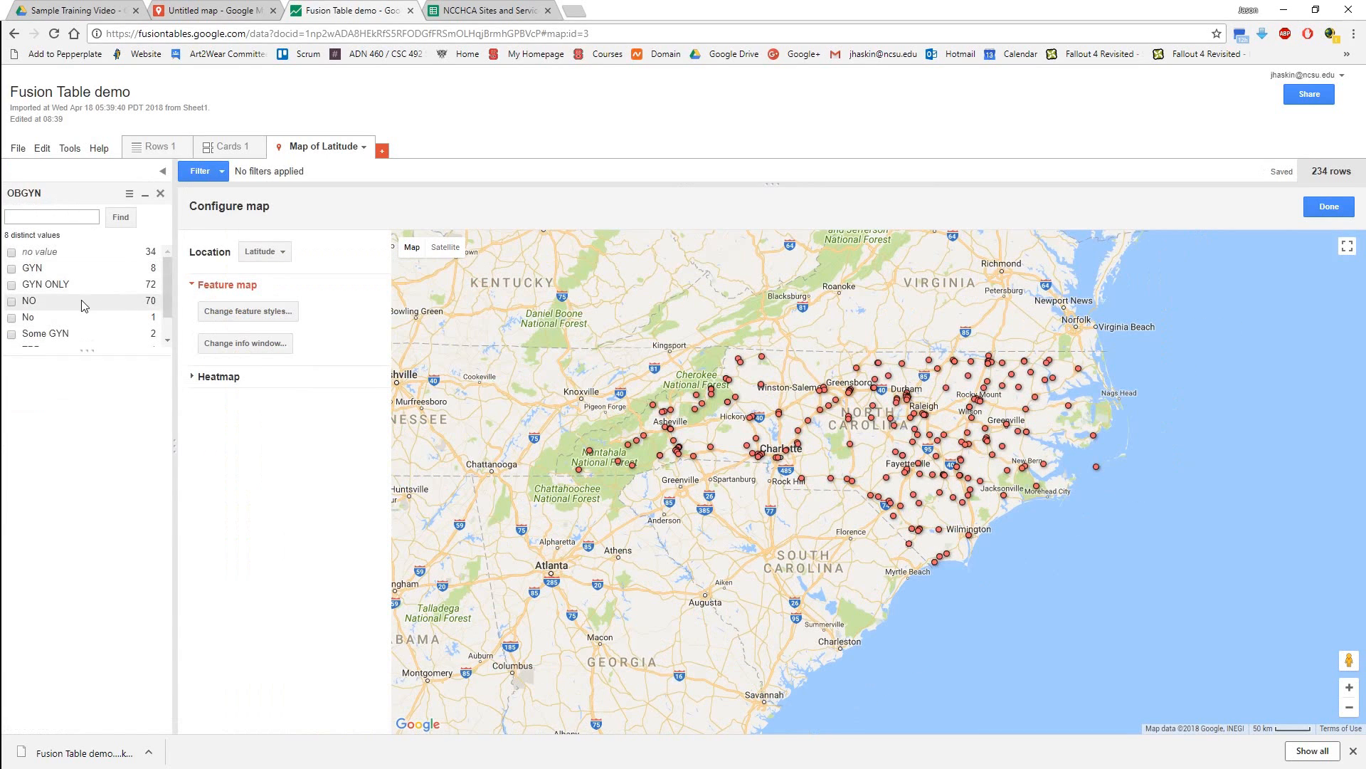
scroll(78, 309, down, 1)
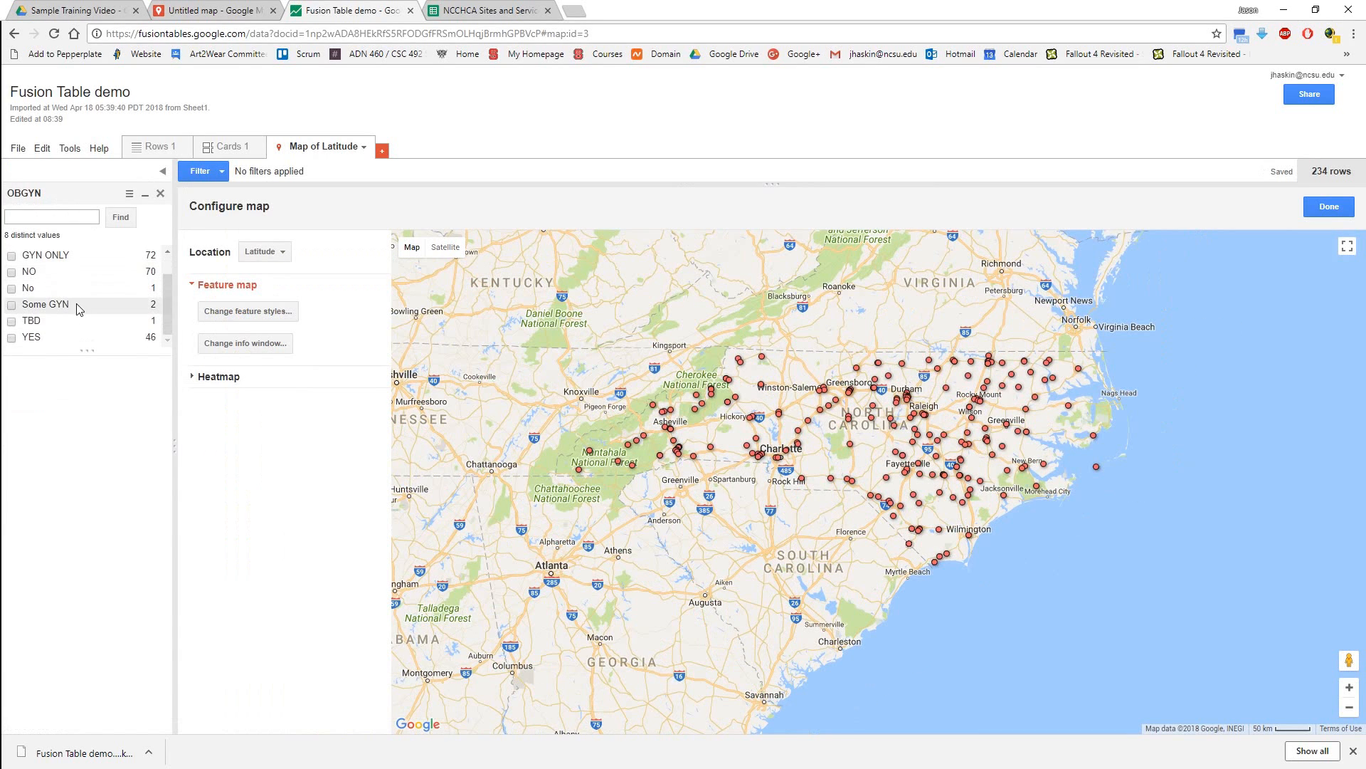
click(20, 339)
click(35, 309)
scroll(37, 313, up, 1)
click(12, 285)
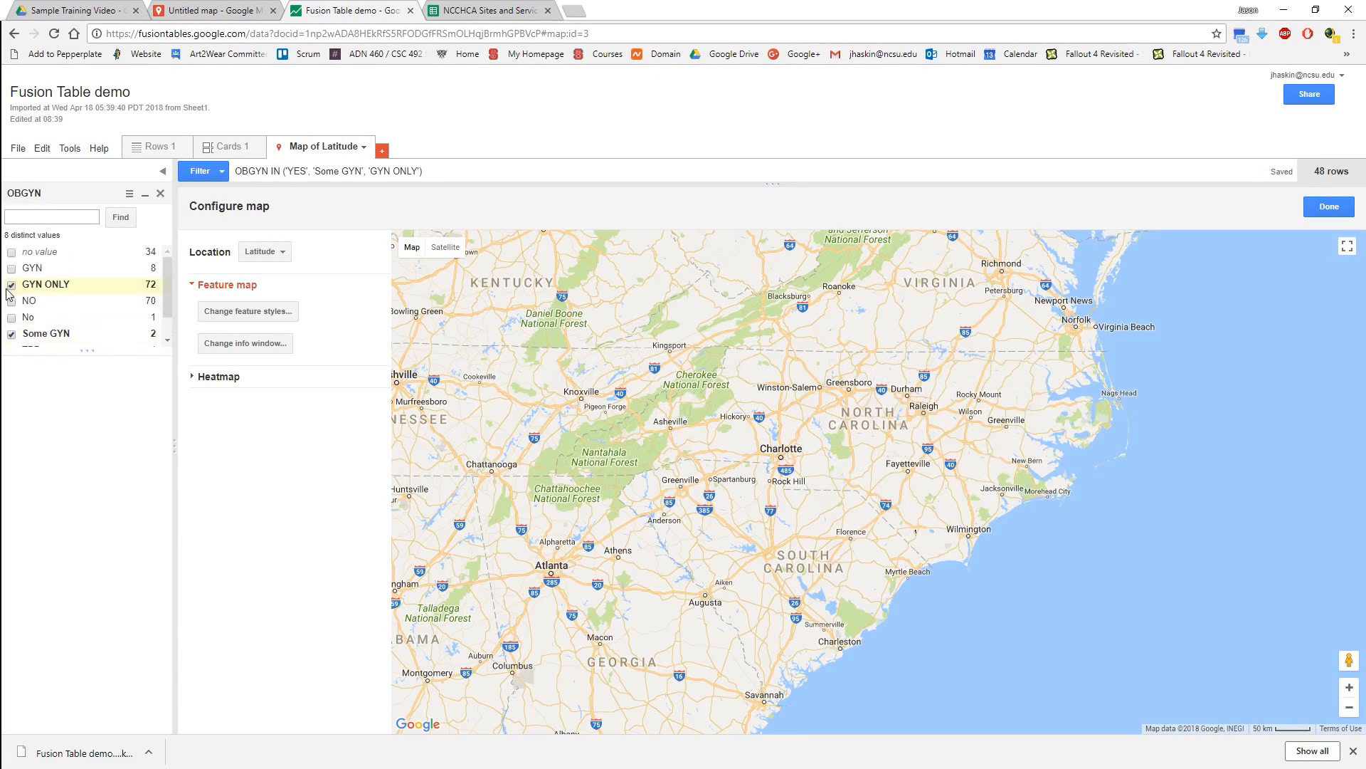
click(11, 269)
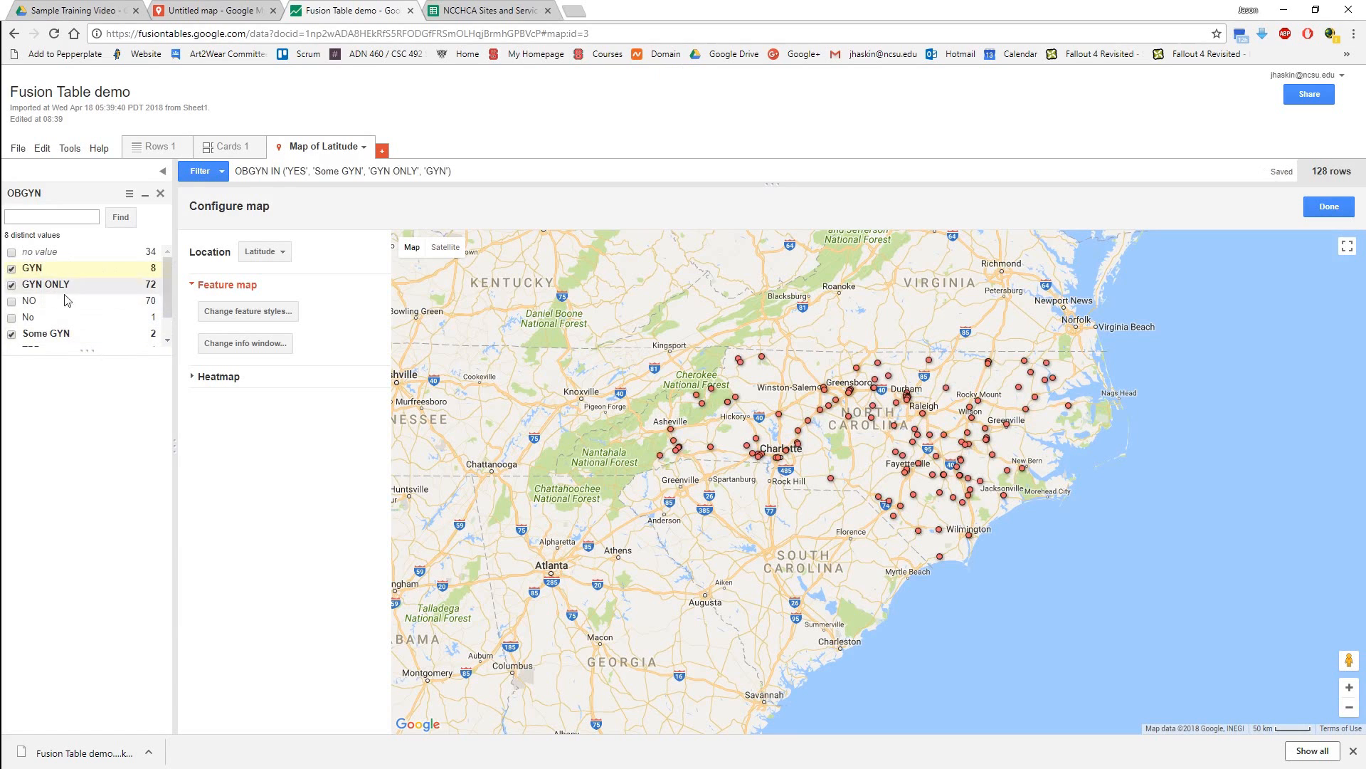
scroll(83, 311, down, 1)
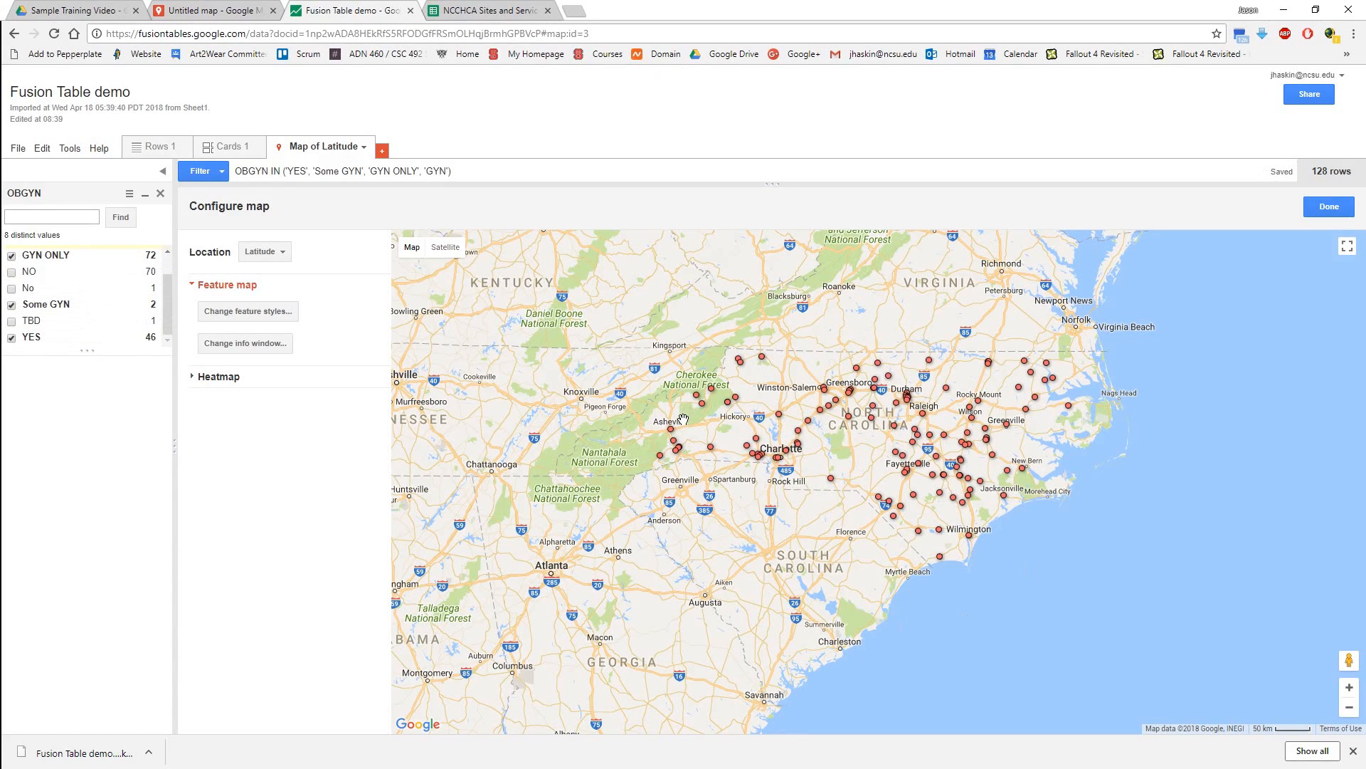
Download the filtered rows of the table as a KML file.
click(17, 149)
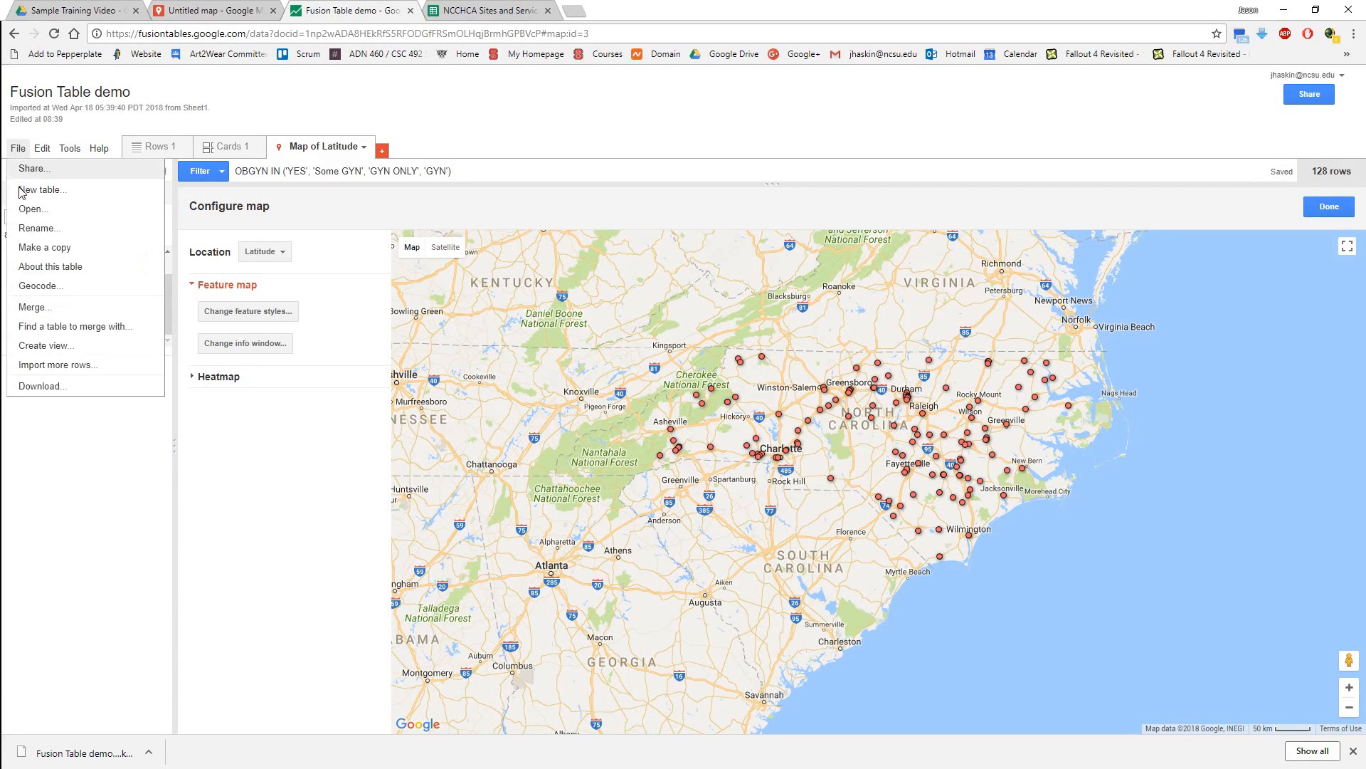
click(55, 385)
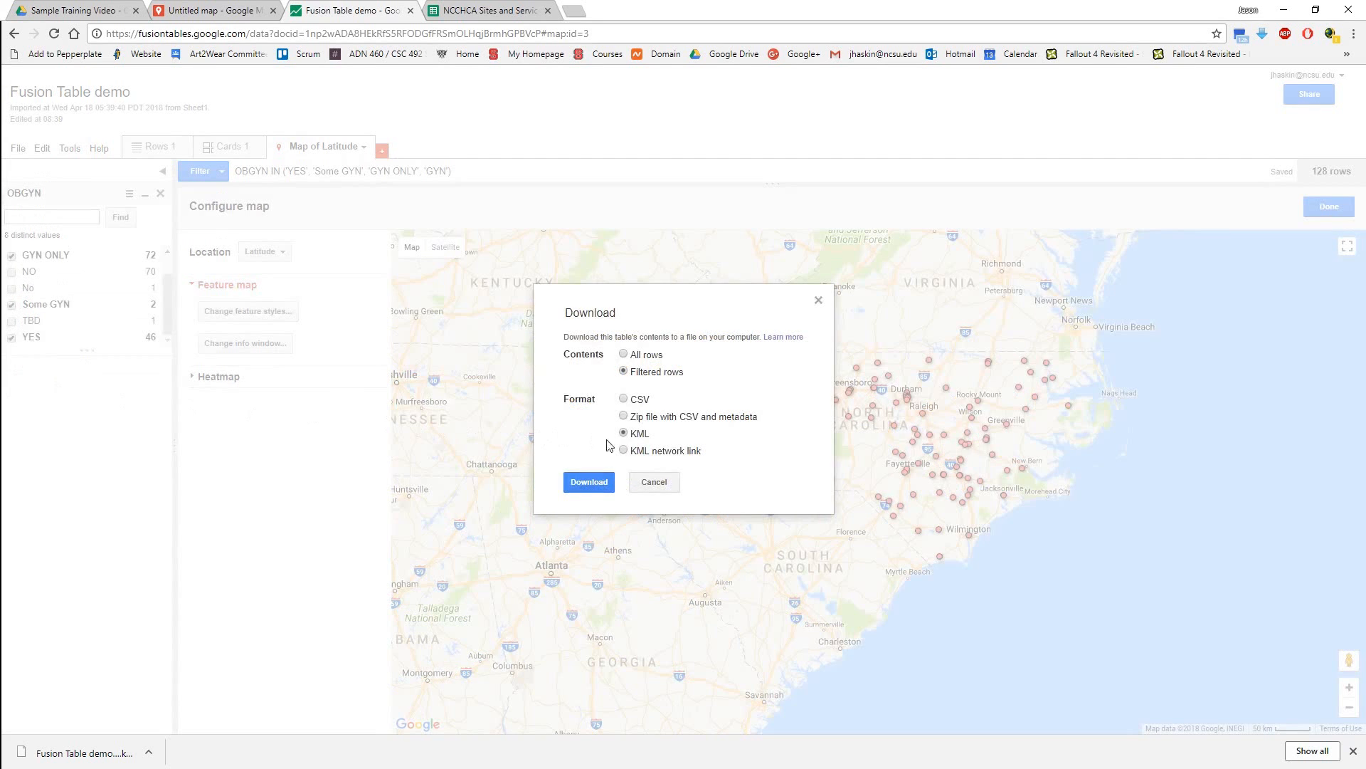
click(582, 483)
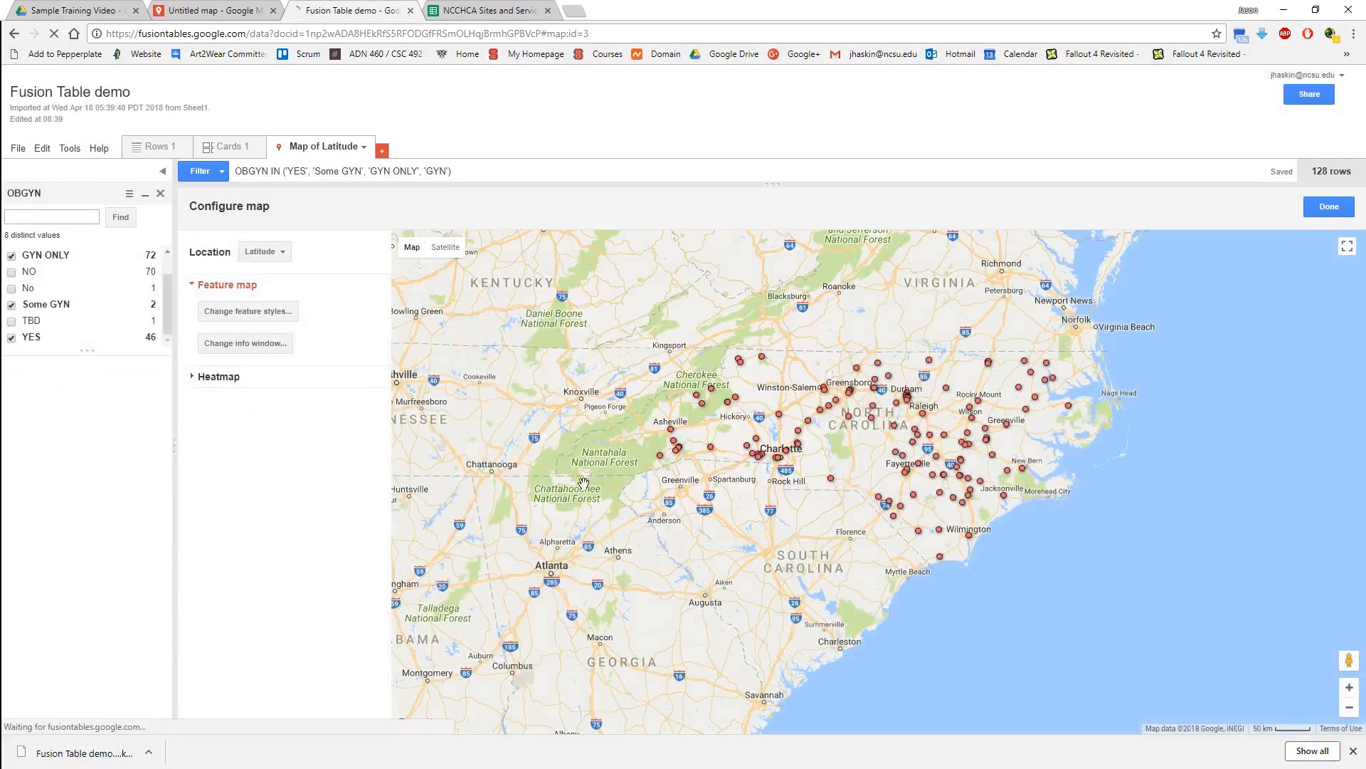
click(317, 318)
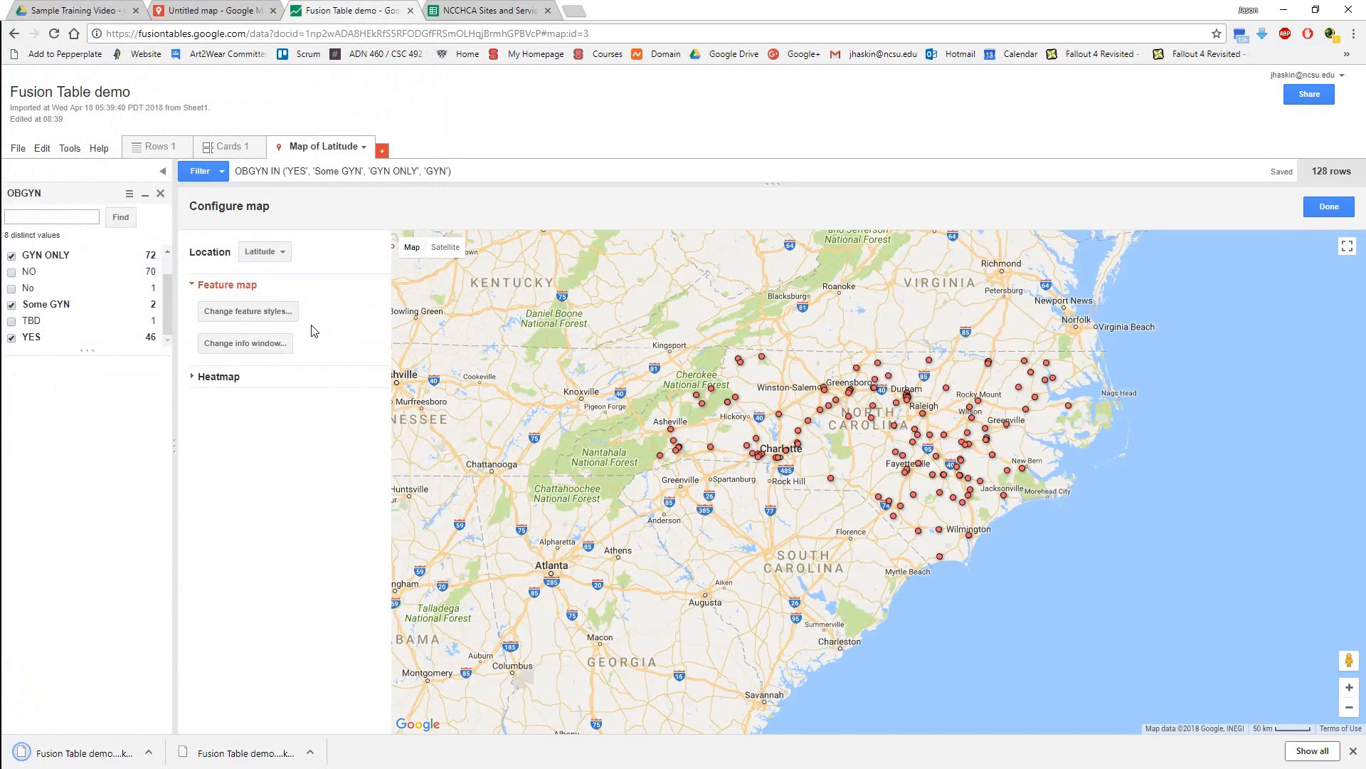
Switch to the untitled map in Google My Maps, add a layer and import the newly downloaded OBGYN KML file into it.
click(216, 9)
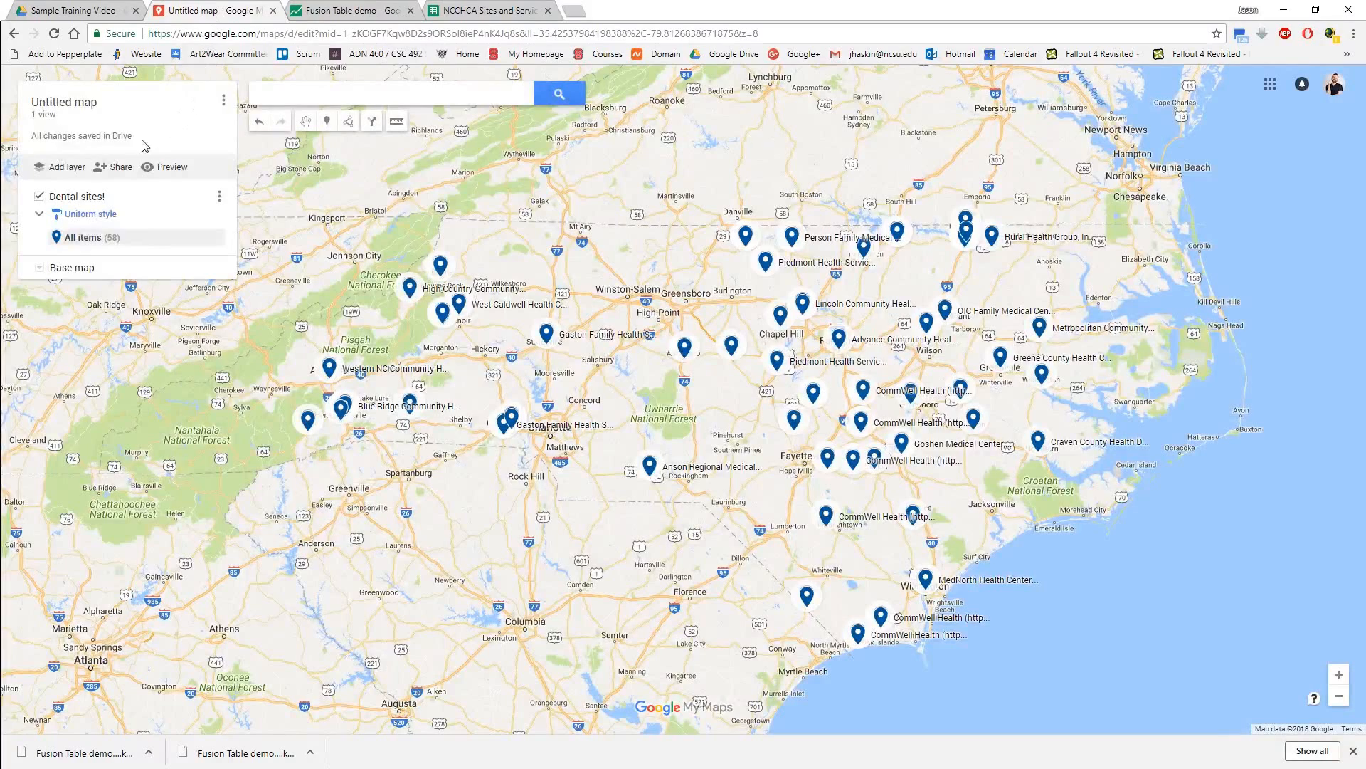
click(61, 175)
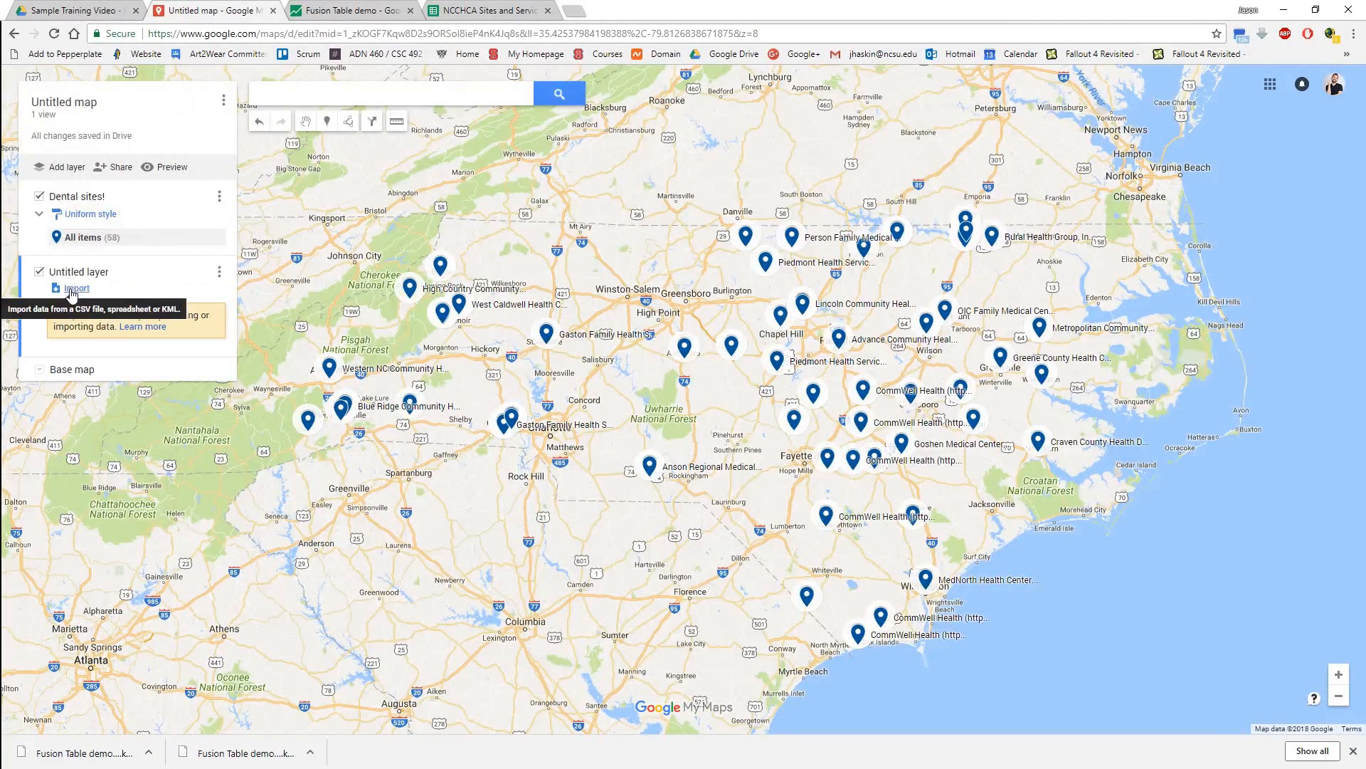
click(71, 290)
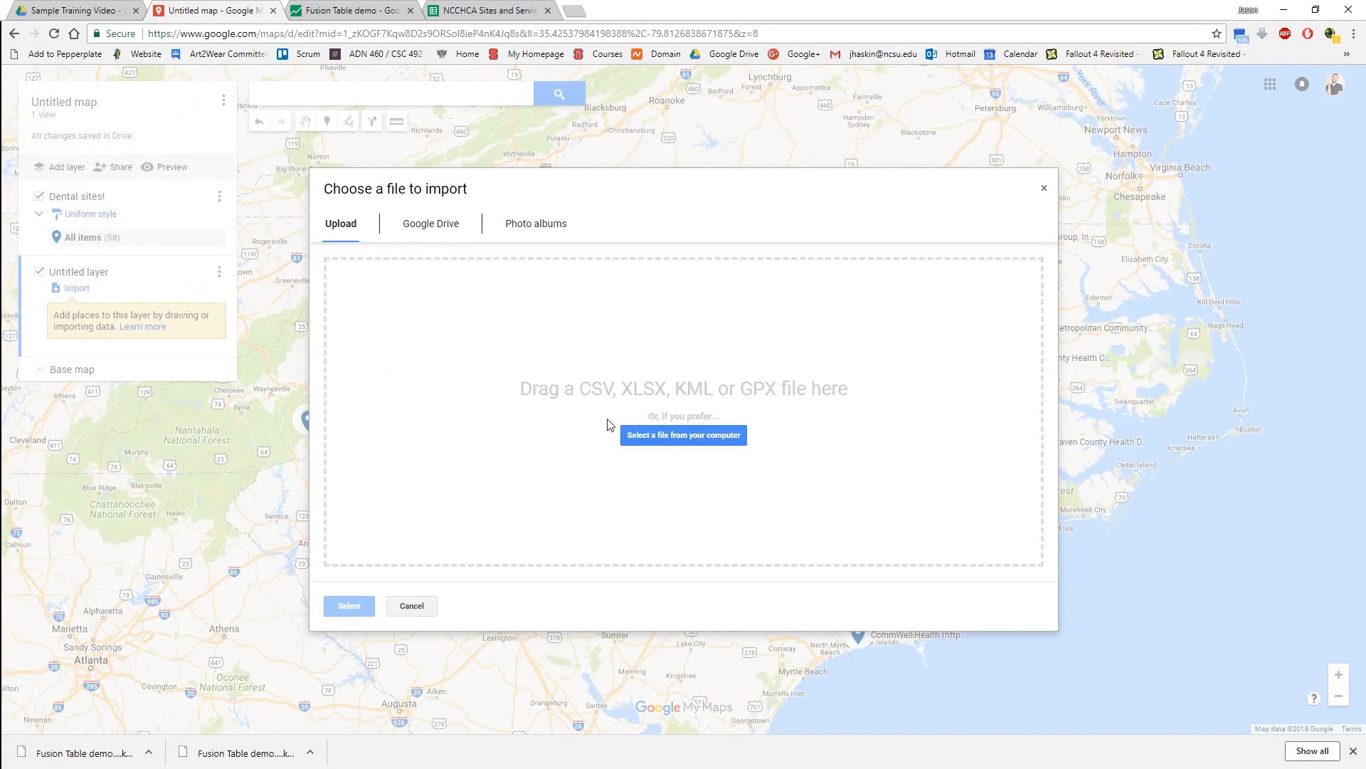
click(656, 436)
click(213, 161)
double_click(212, 162)
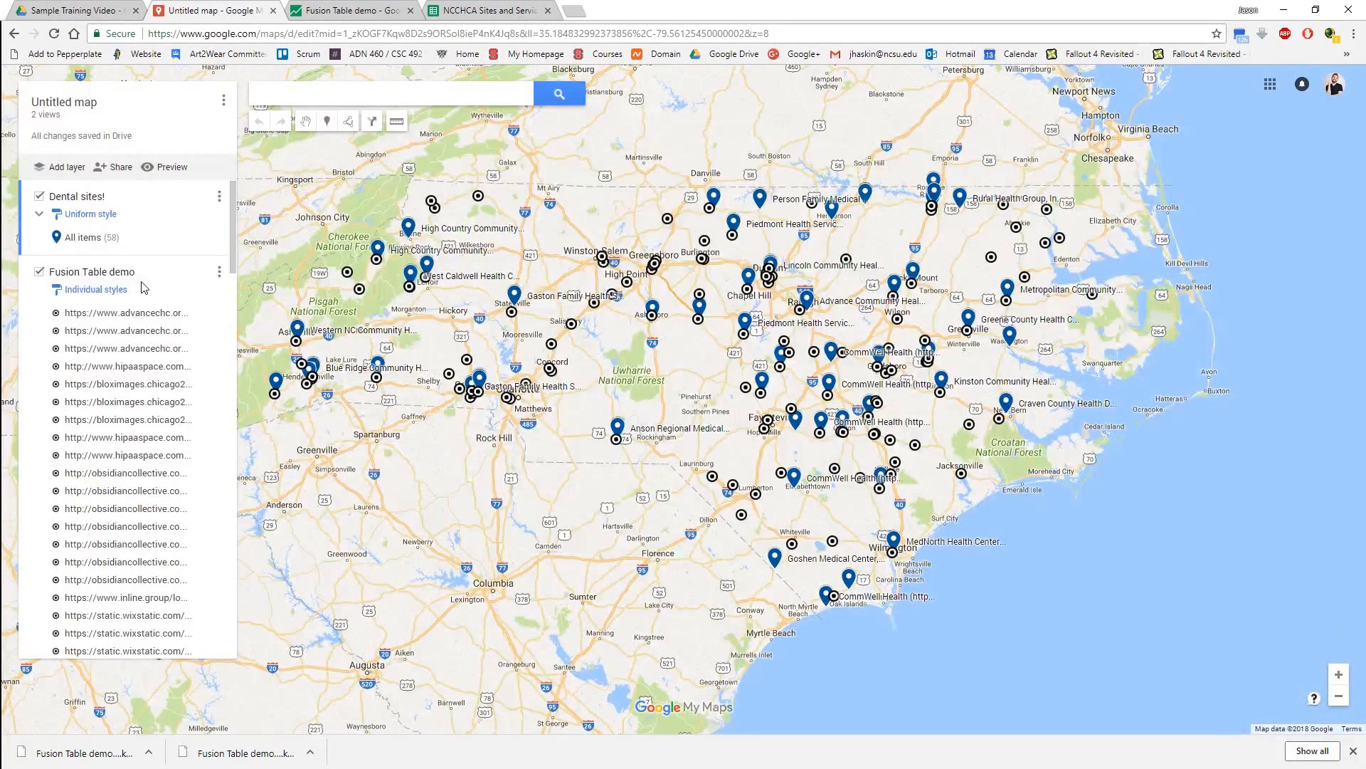
Group the new Fusion Table demo layer's places by Uniform style and colour all its item markers crimson.
click(77, 290)
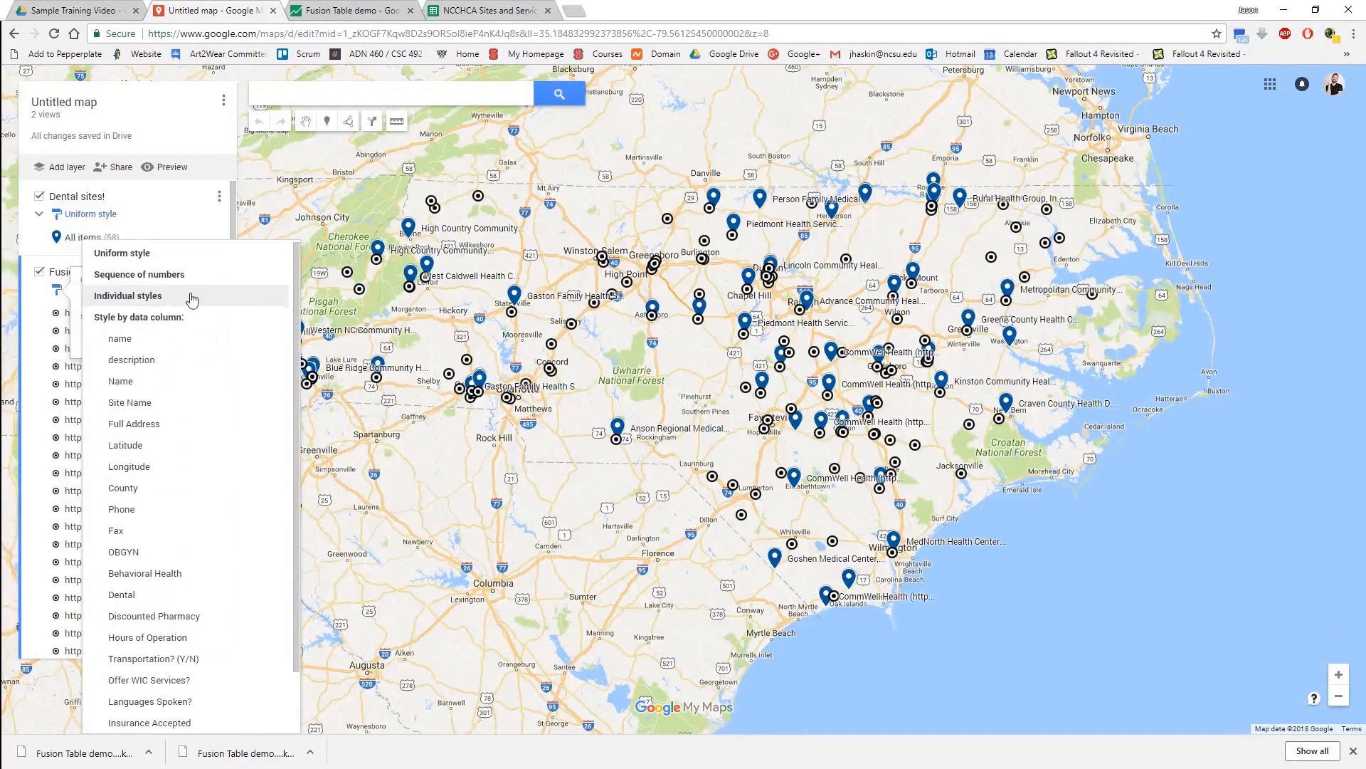
click(168, 254)
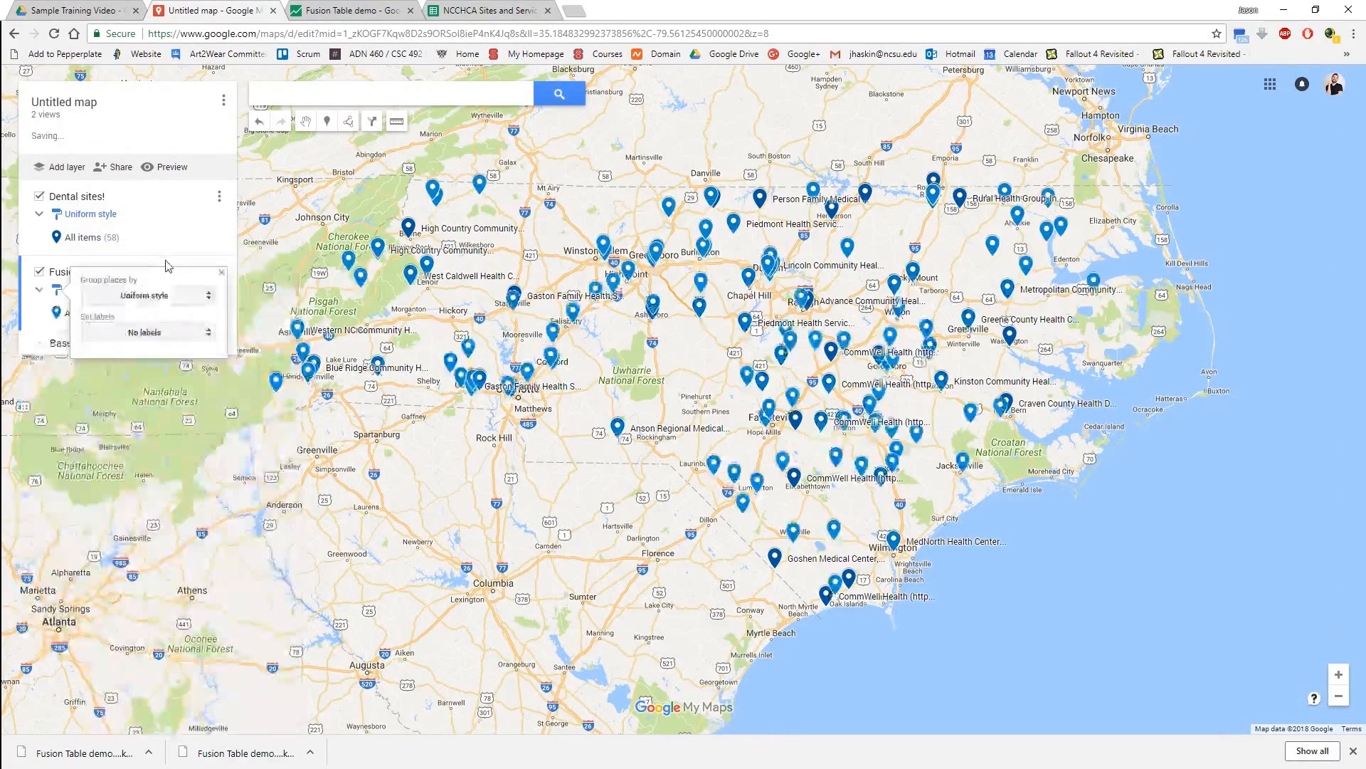
click(64, 317)
click(214, 314)
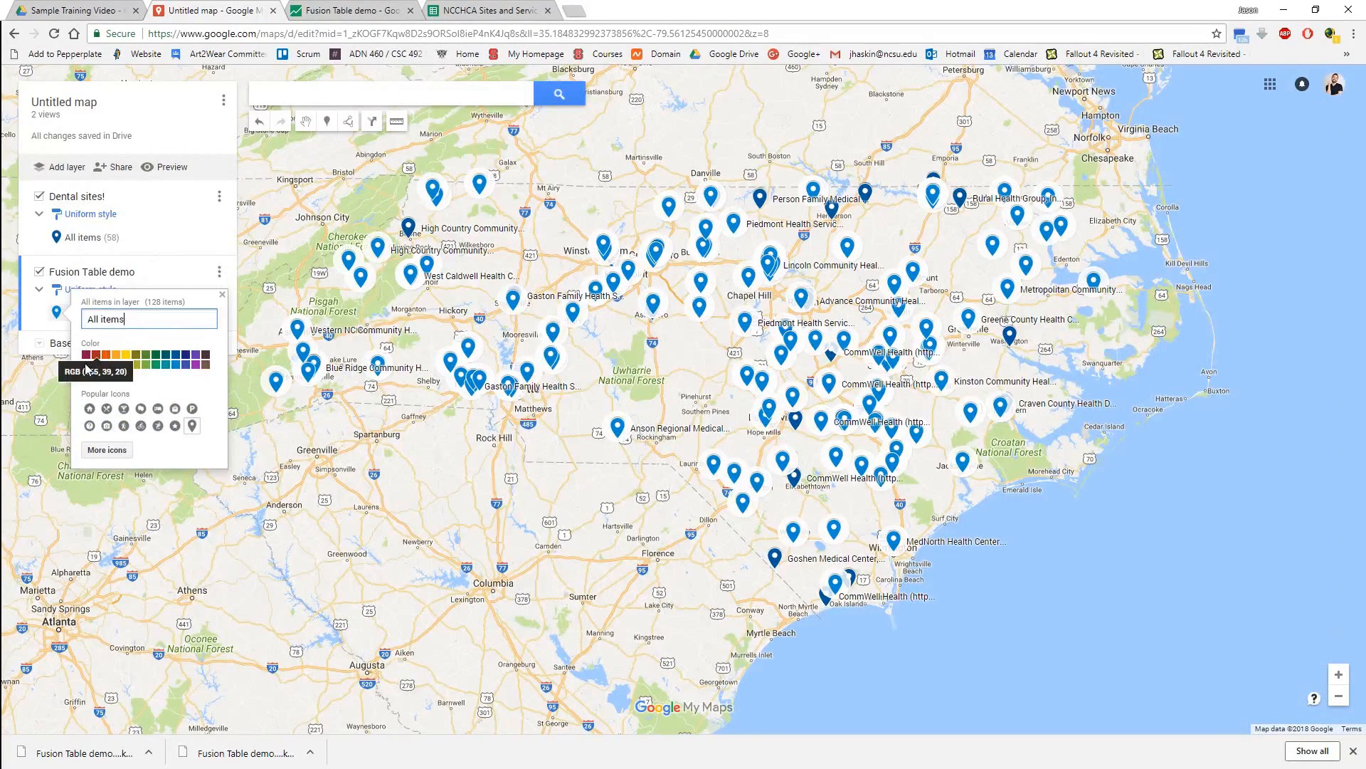
click(87, 364)
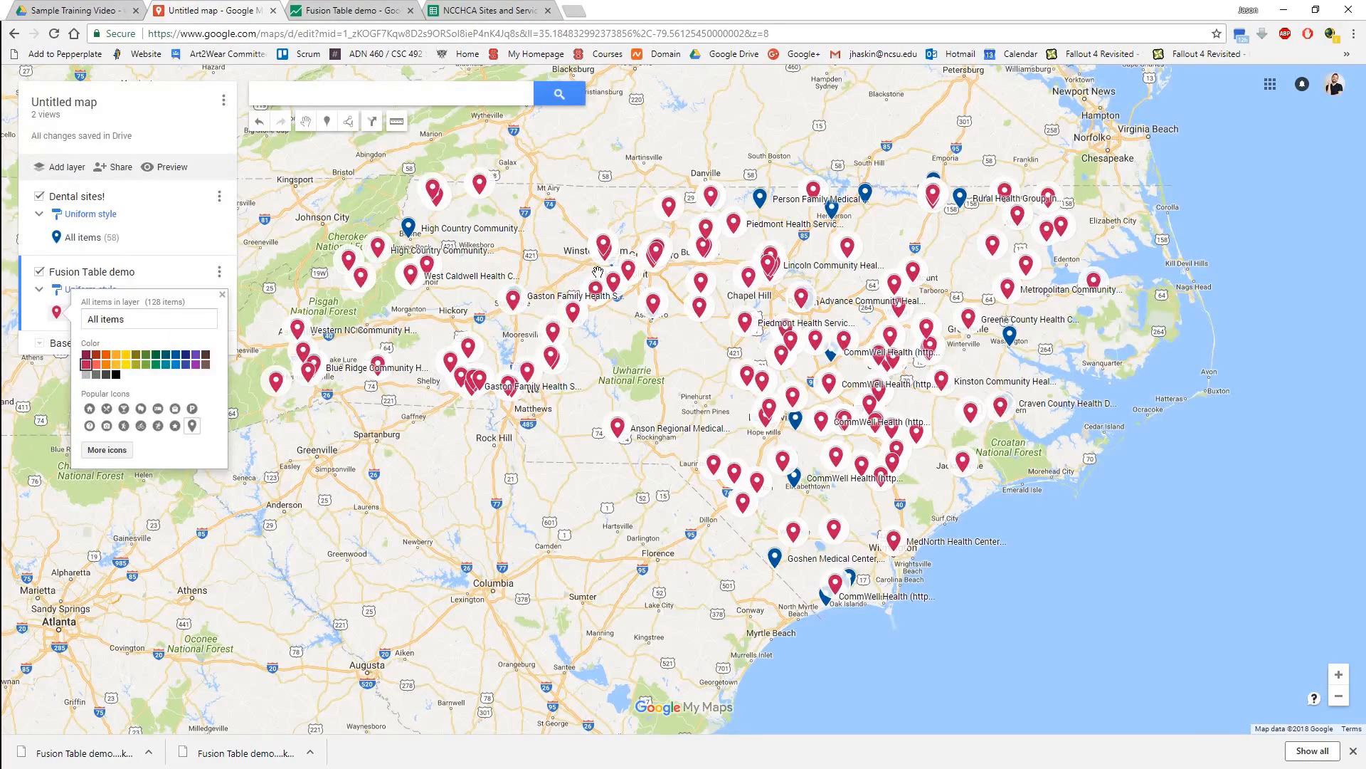
click(175, 259)
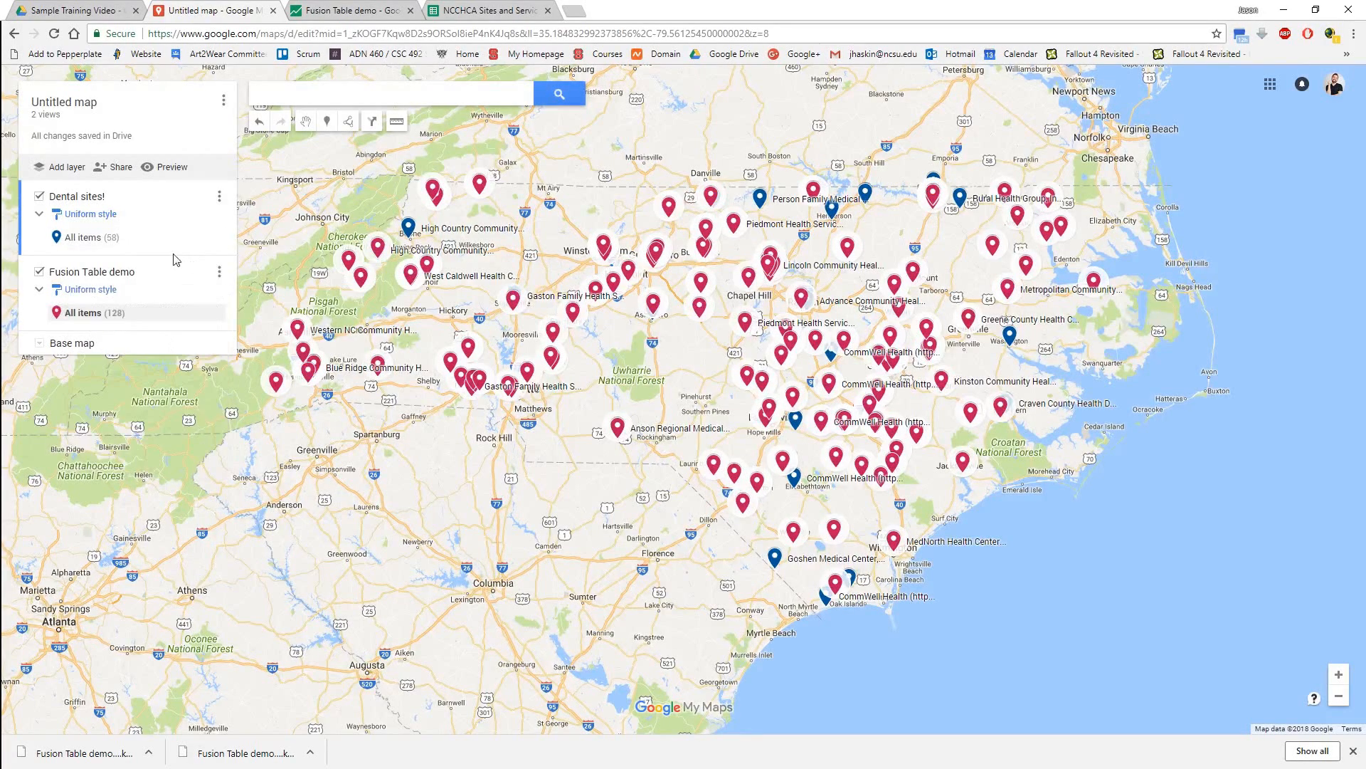
Rename the Fusion Table demo layer as "OBGYN Sites!".
drag(683, 375, 731, 414)
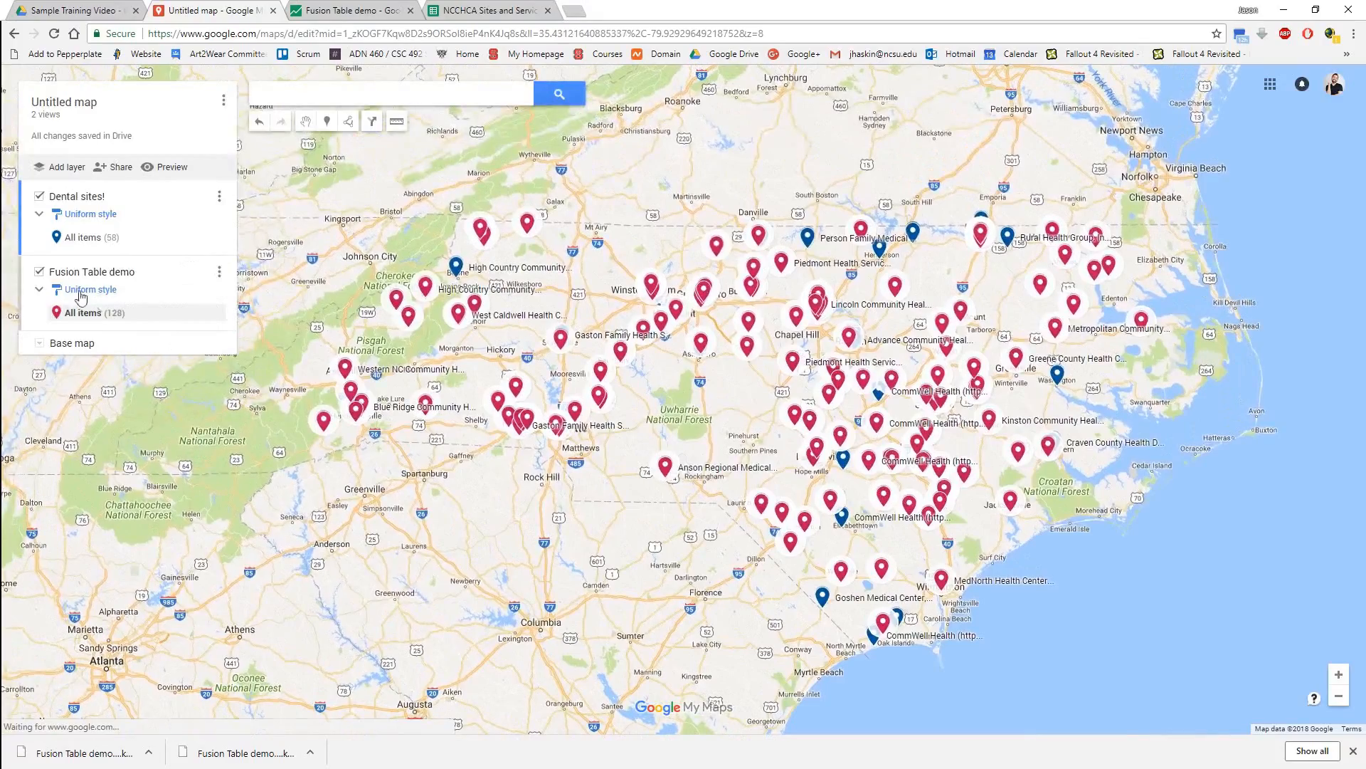
click(69, 274)
text(OBGYN Sites!)
key(Return)
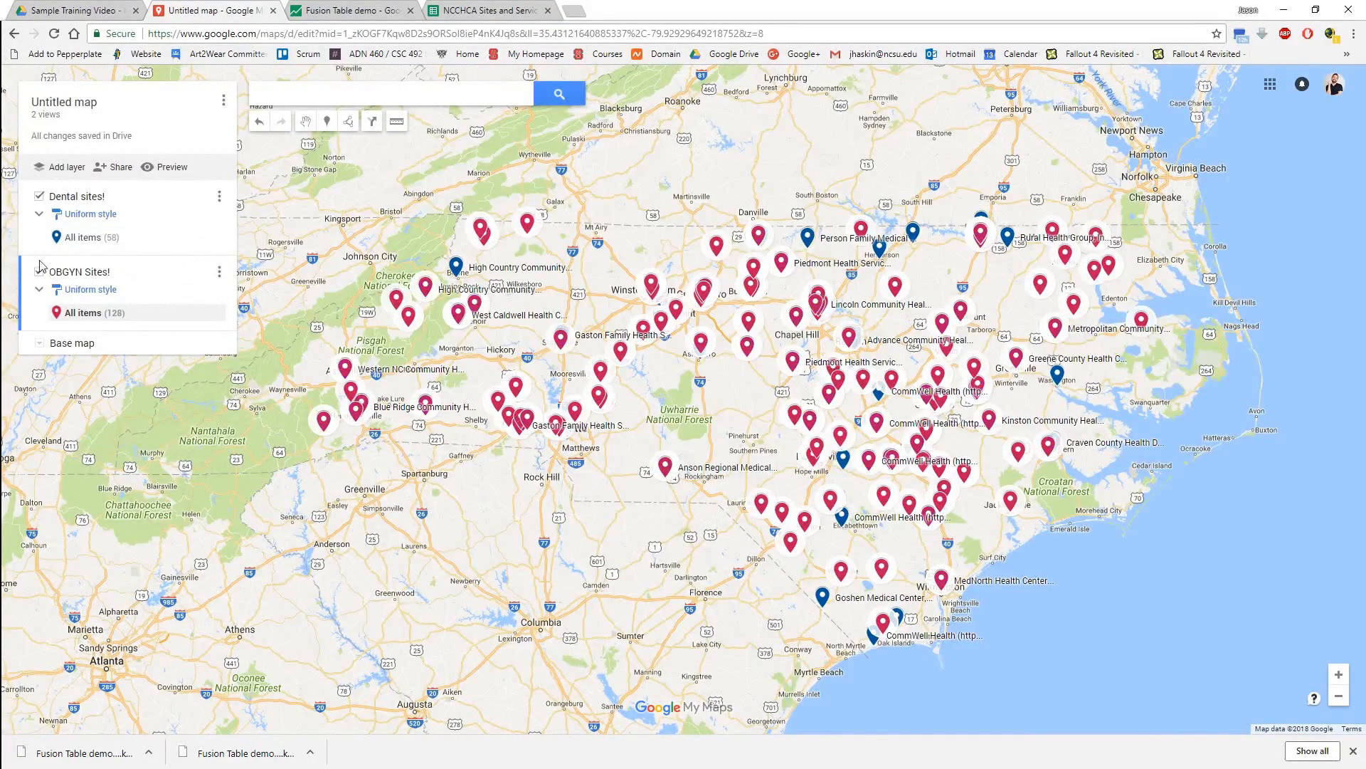
Hide the OBGYN Sites! layer to view the dental markers alone, and show it again.
drag(718, 423, 636, 422)
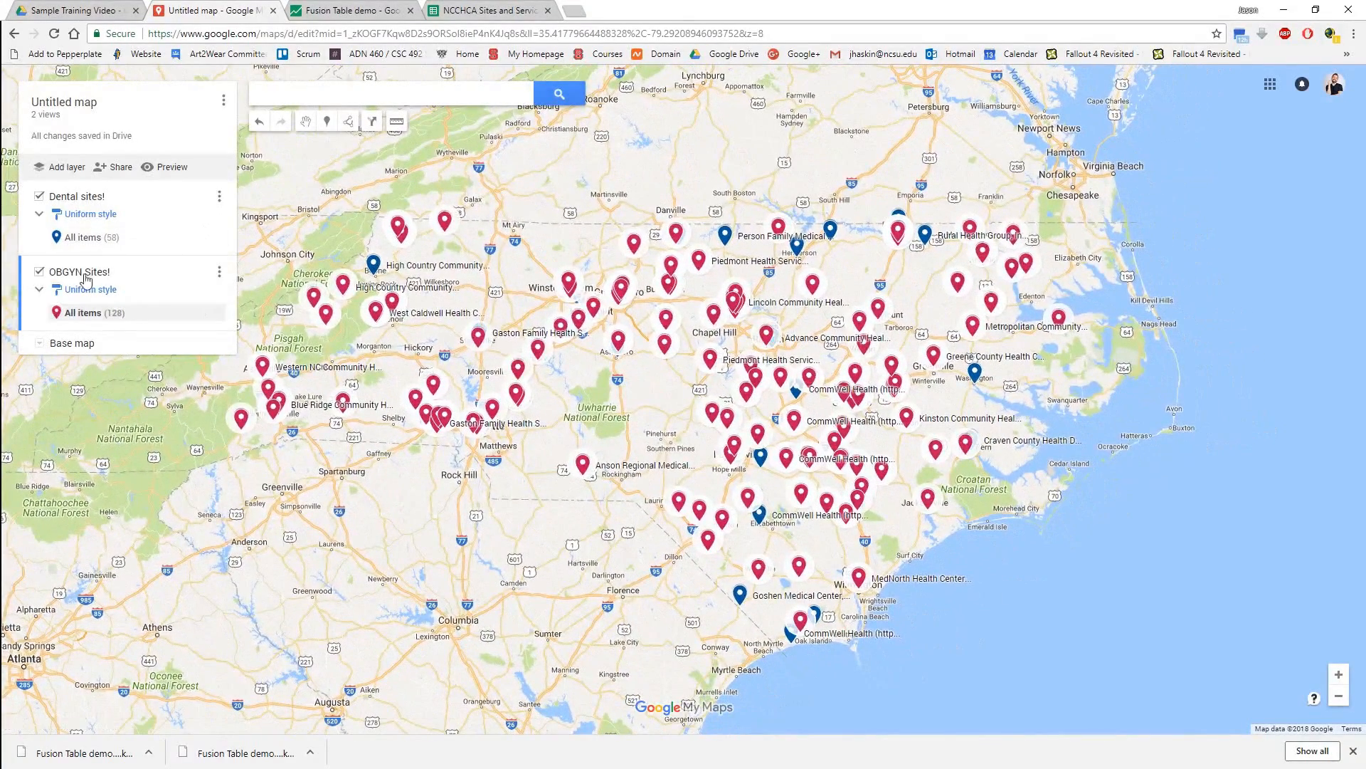
click(39, 271)
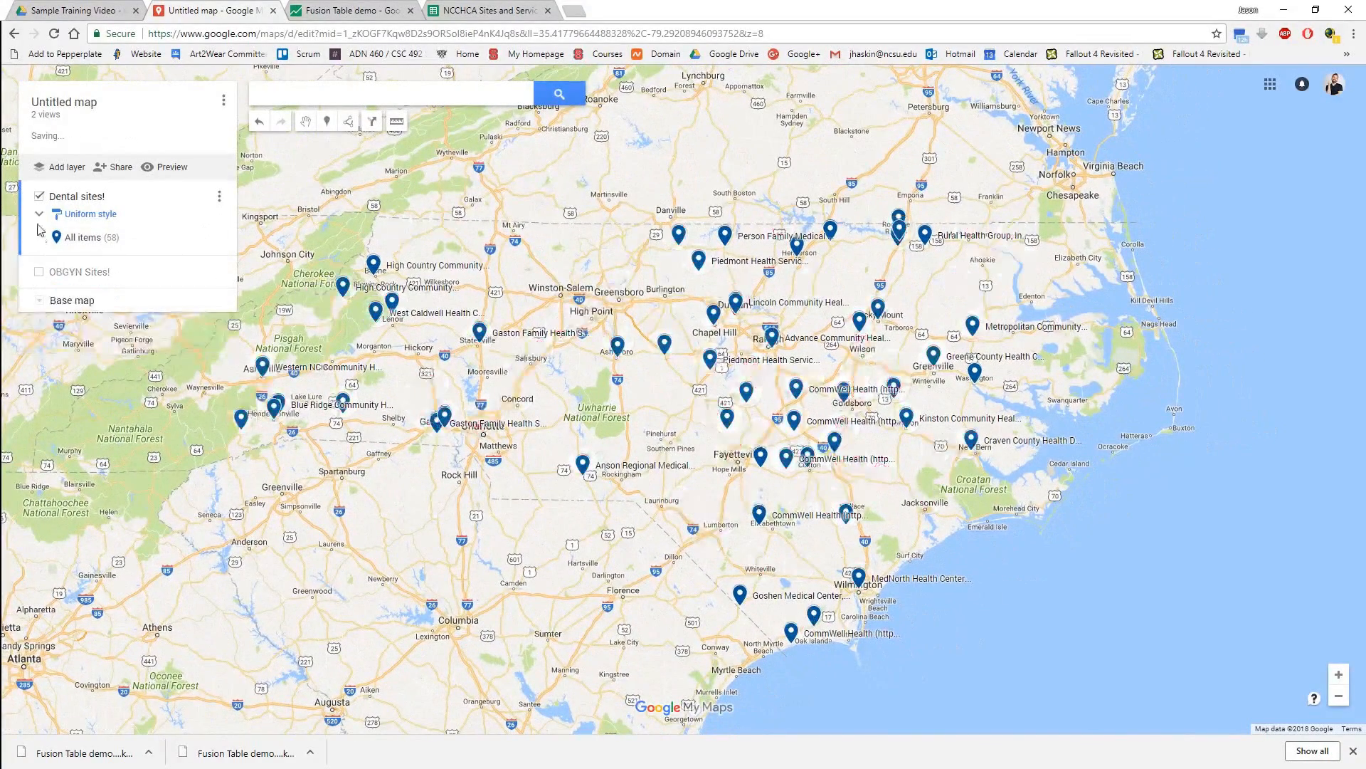
click(39, 271)
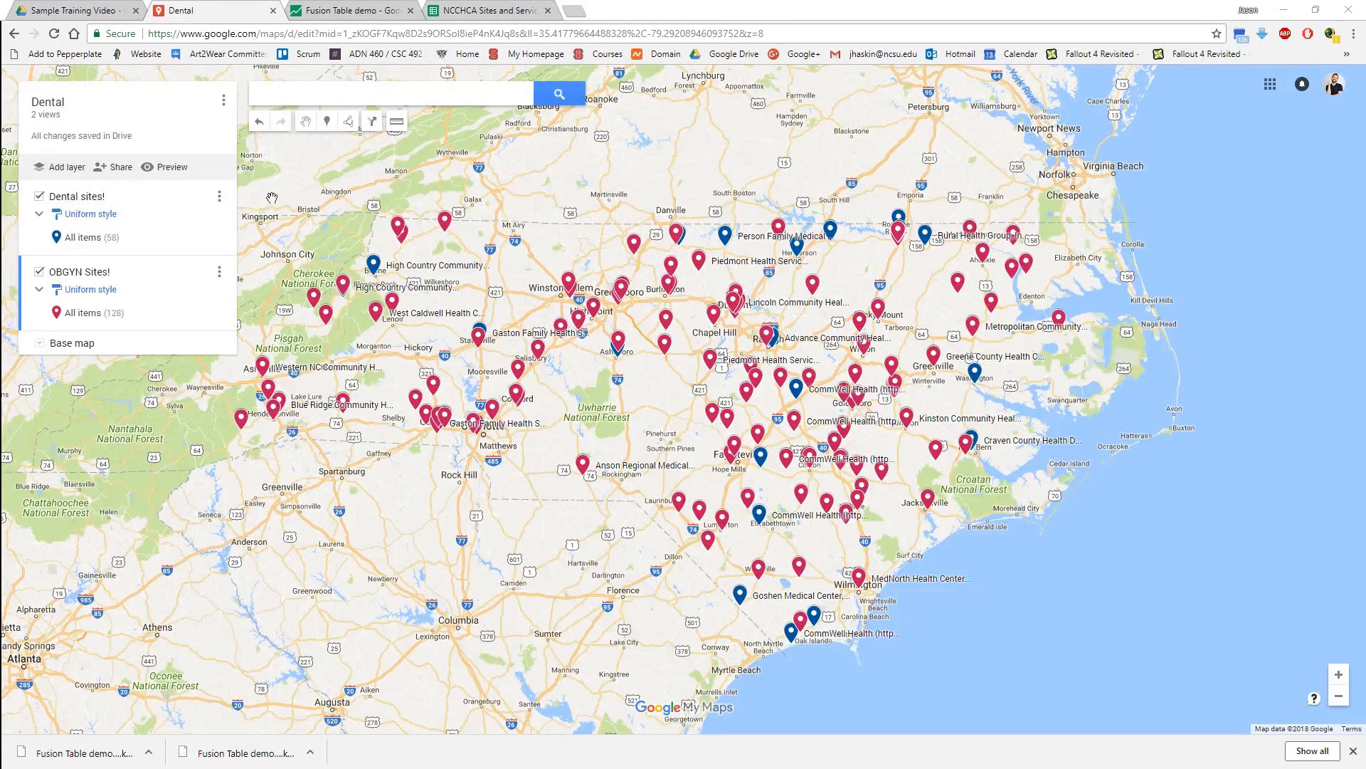
View the details of the site marker near Asheboro and close its info window.
click(619, 341)
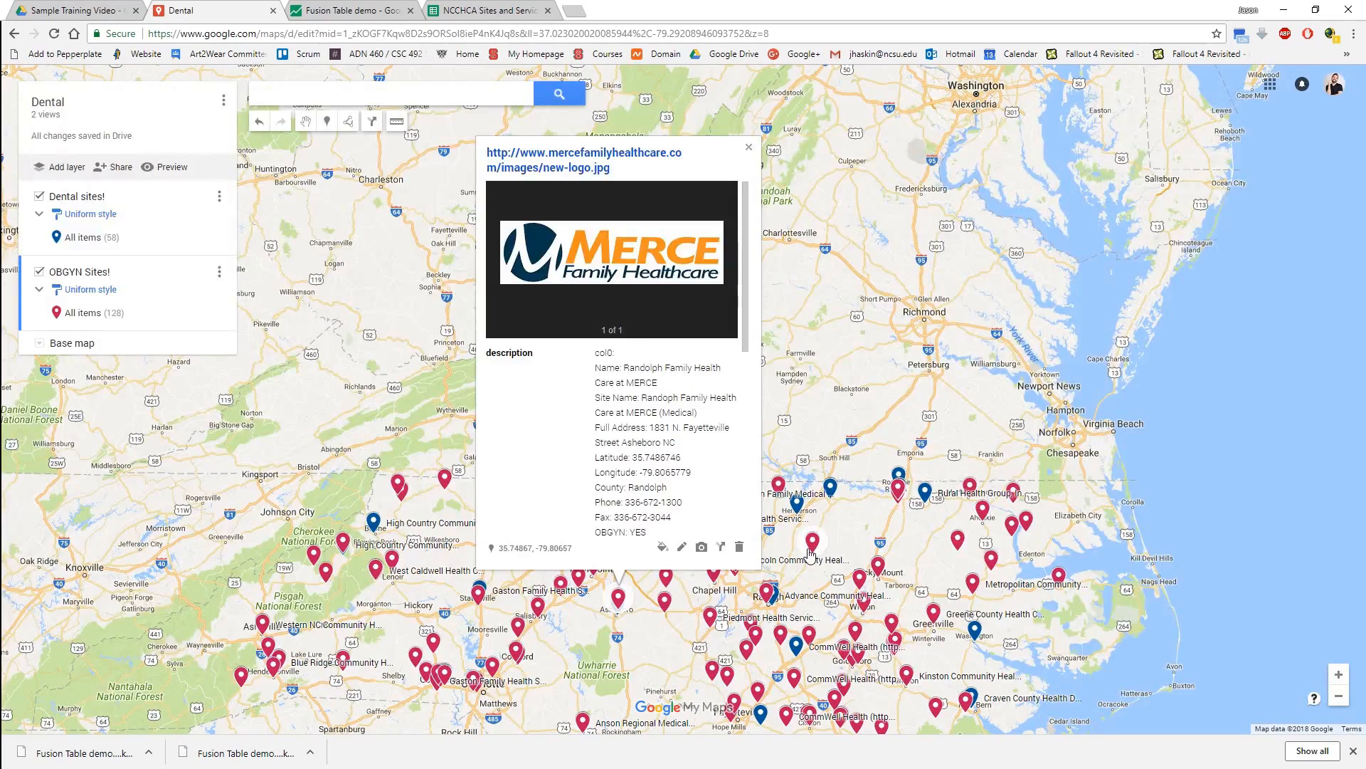
click(838, 512)
drag(838, 512, 798, 325)
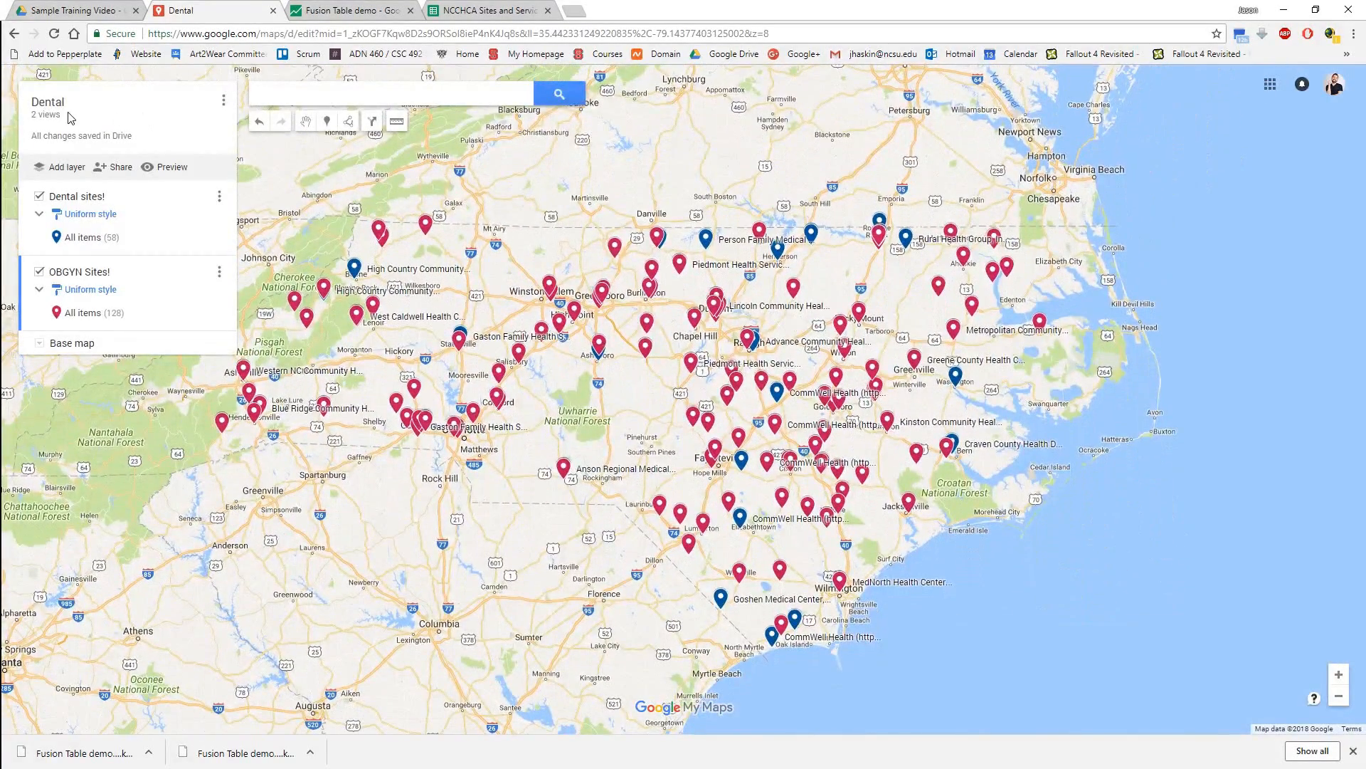
Set the Dental map's link sharing to On - Public on the web, save it and finish the sharing settings.
click(118, 169)
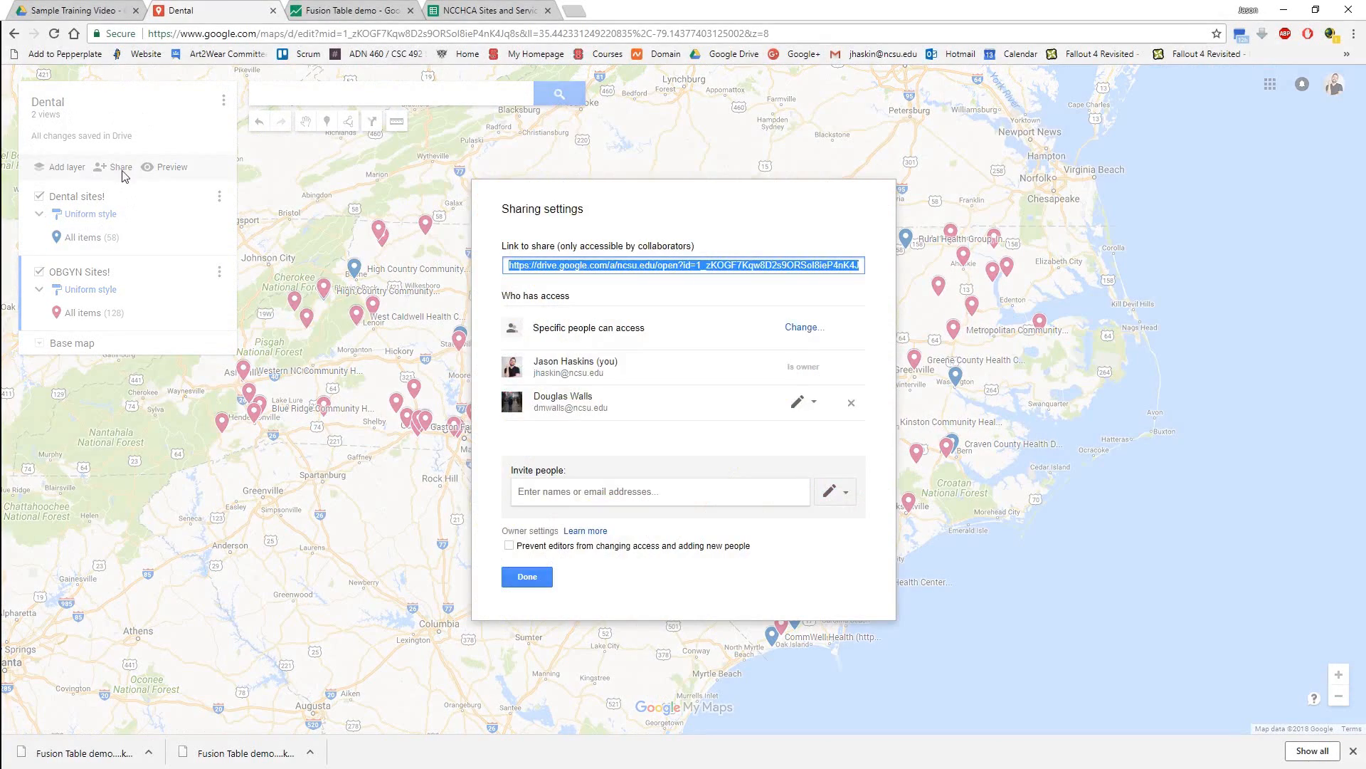
click(808, 330)
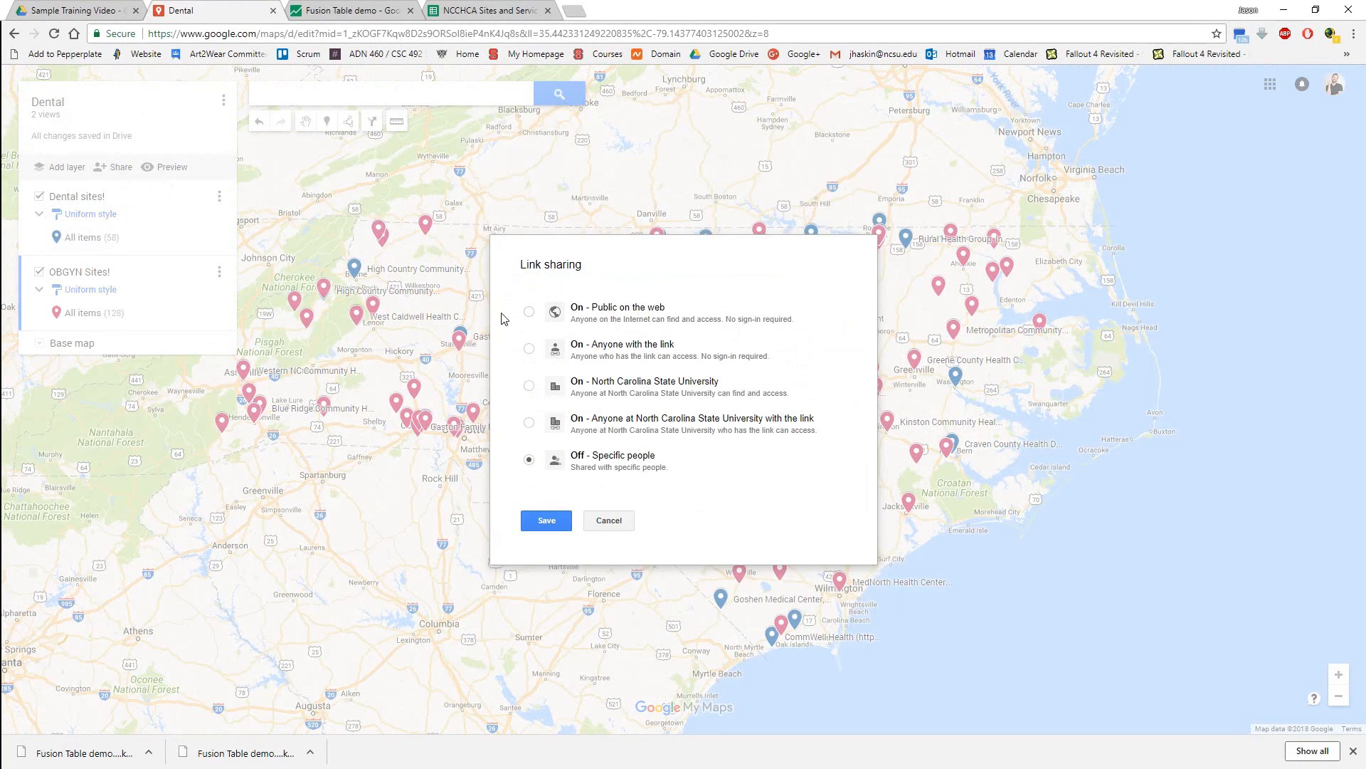
click(528, 313)
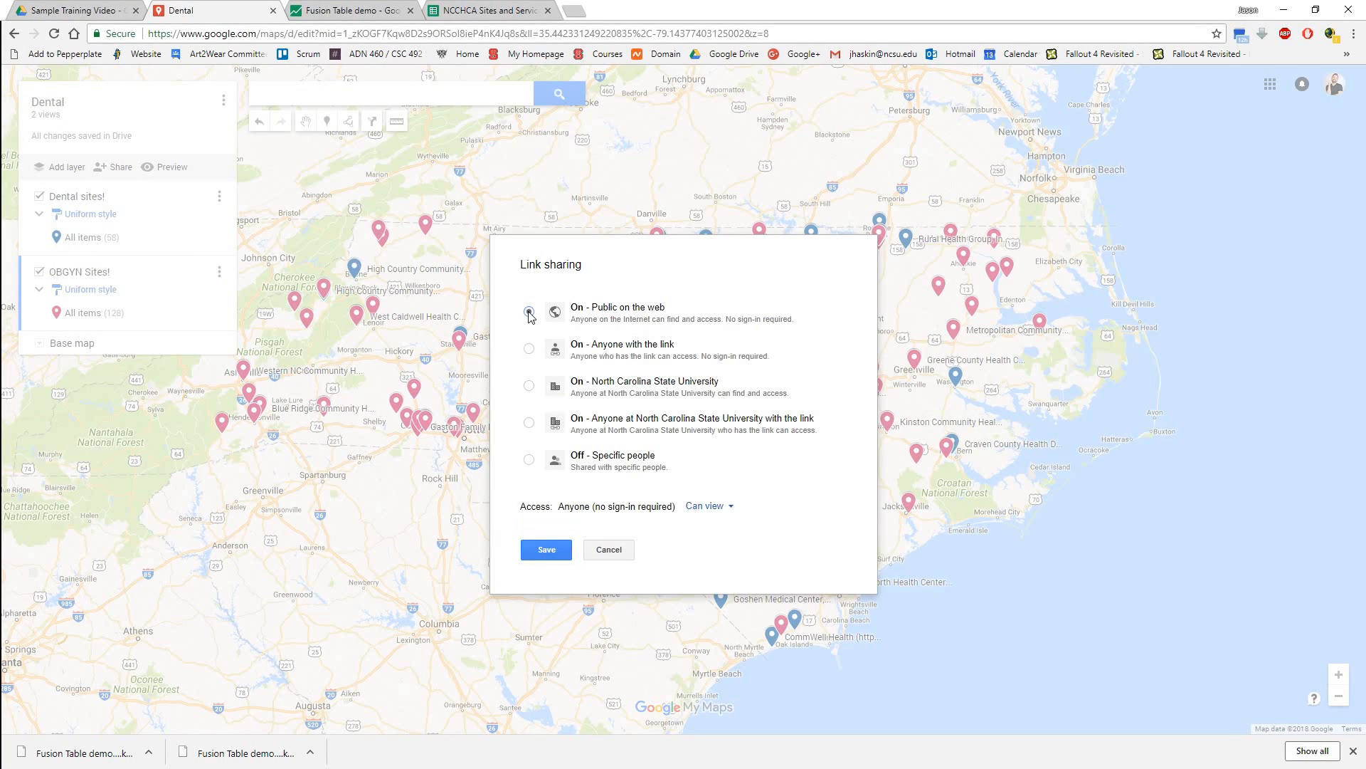
click(545, 550)
click(527, 576)
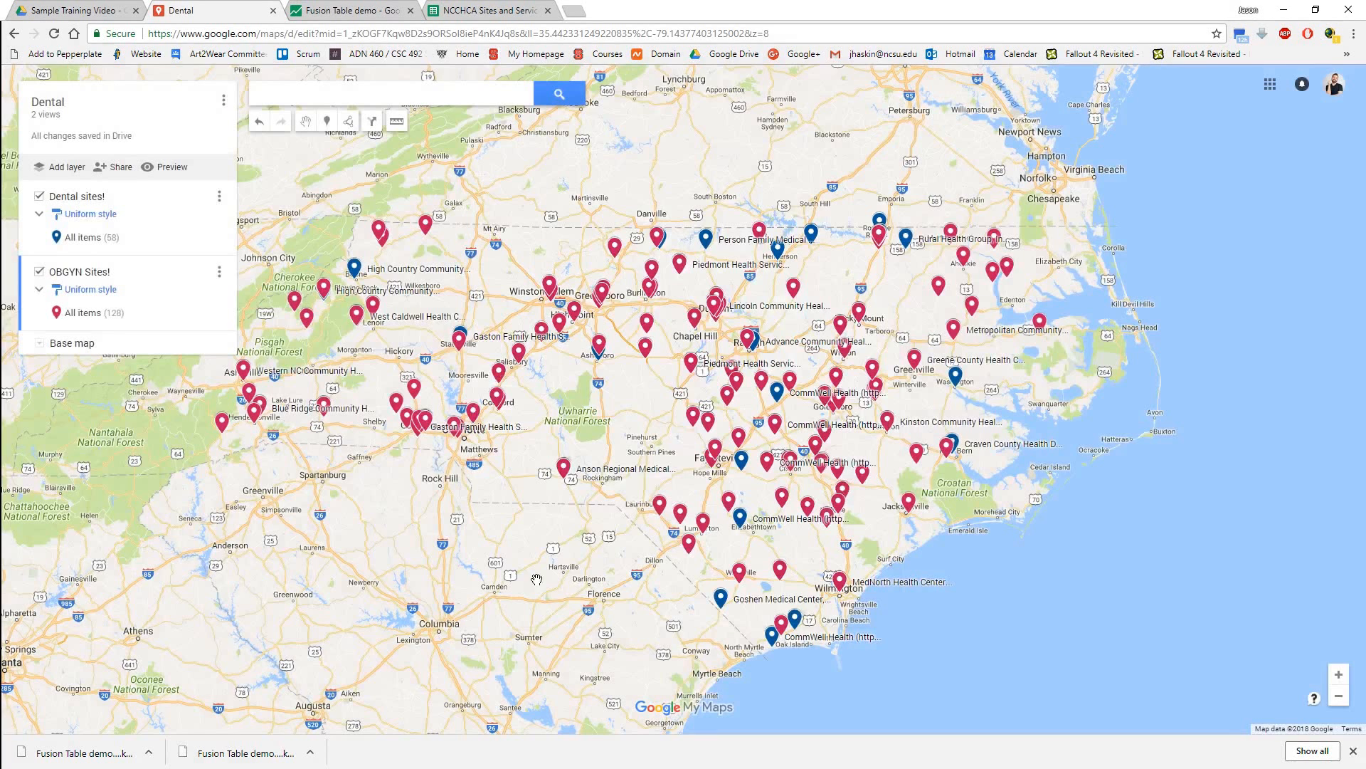
Bring up the map's embed code for a website, select the whole iframe HTML and close the embed dialog.
click(224, 100)
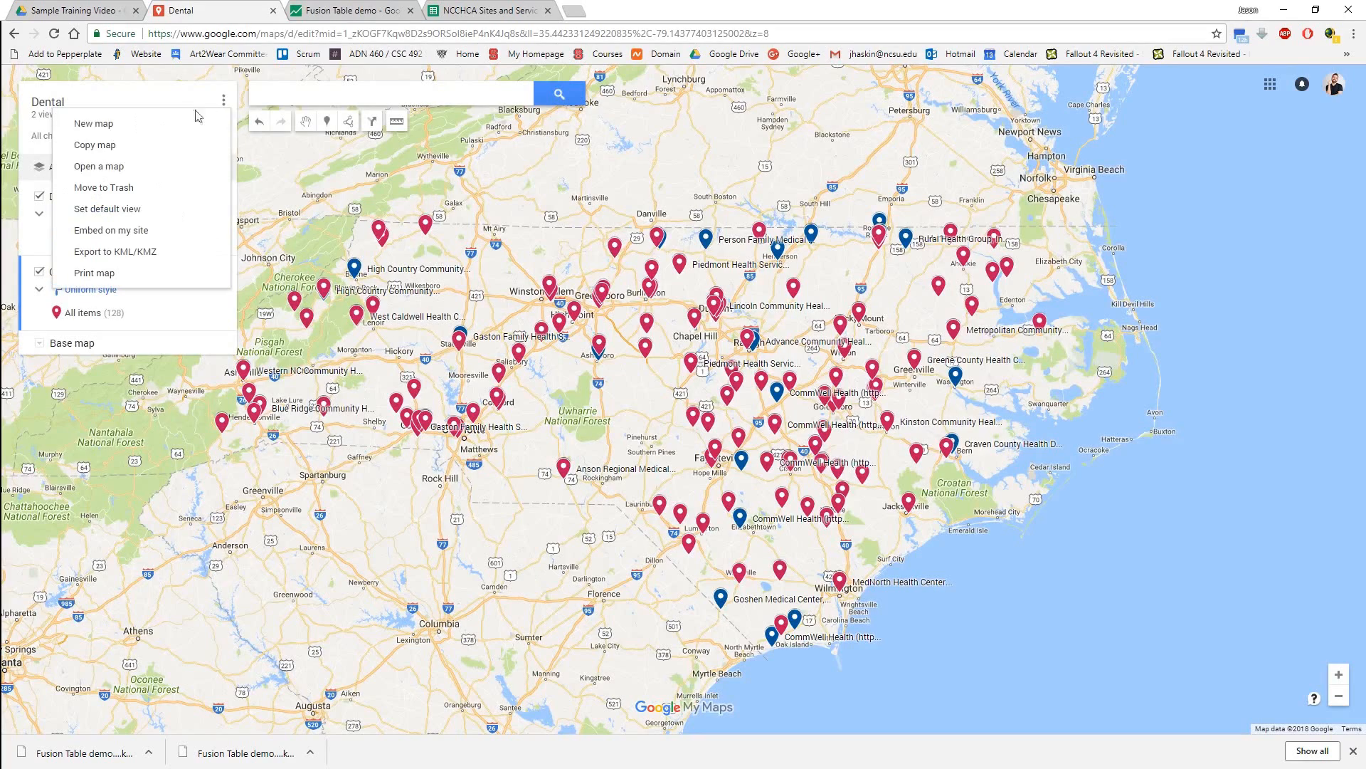
click(111, 230)
drag(666, 418, 656, 427)
click(735, 431)
drag(748, 433, 520, 384)
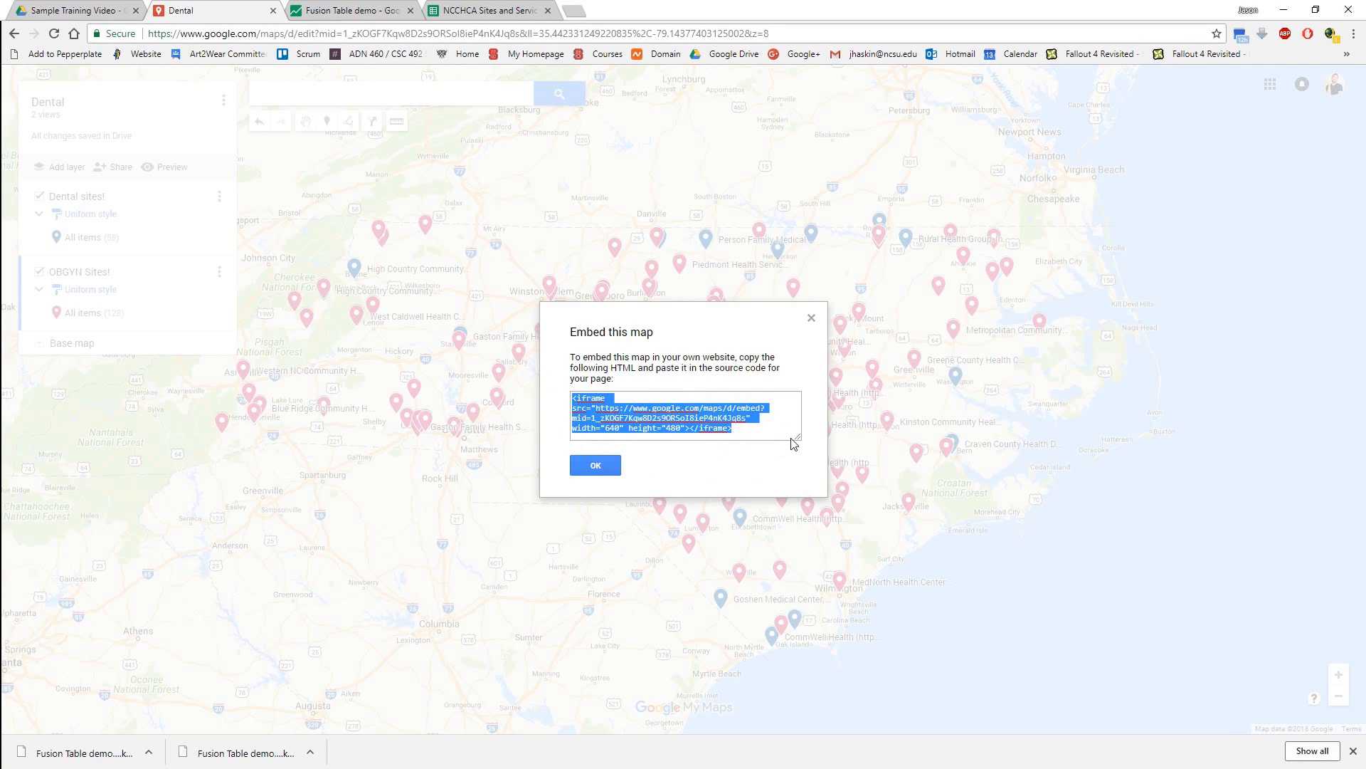
click(802, 462)
drag(800, 442, 810, 545)
click(825, 318)
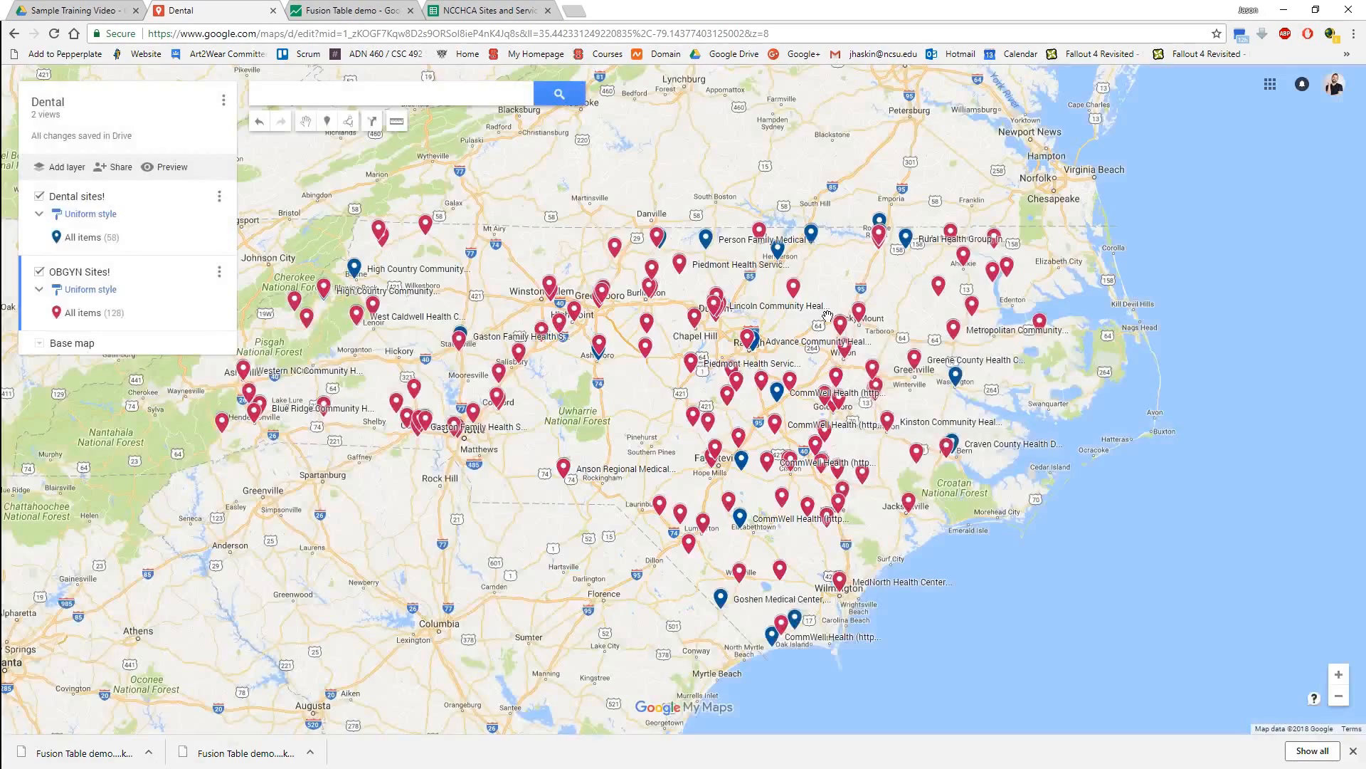
Examine the First Choice Community site marker's details north of Fayetteville, including hours of operation and service fields, and close its info window.
scroll(643, 419, up, 2)
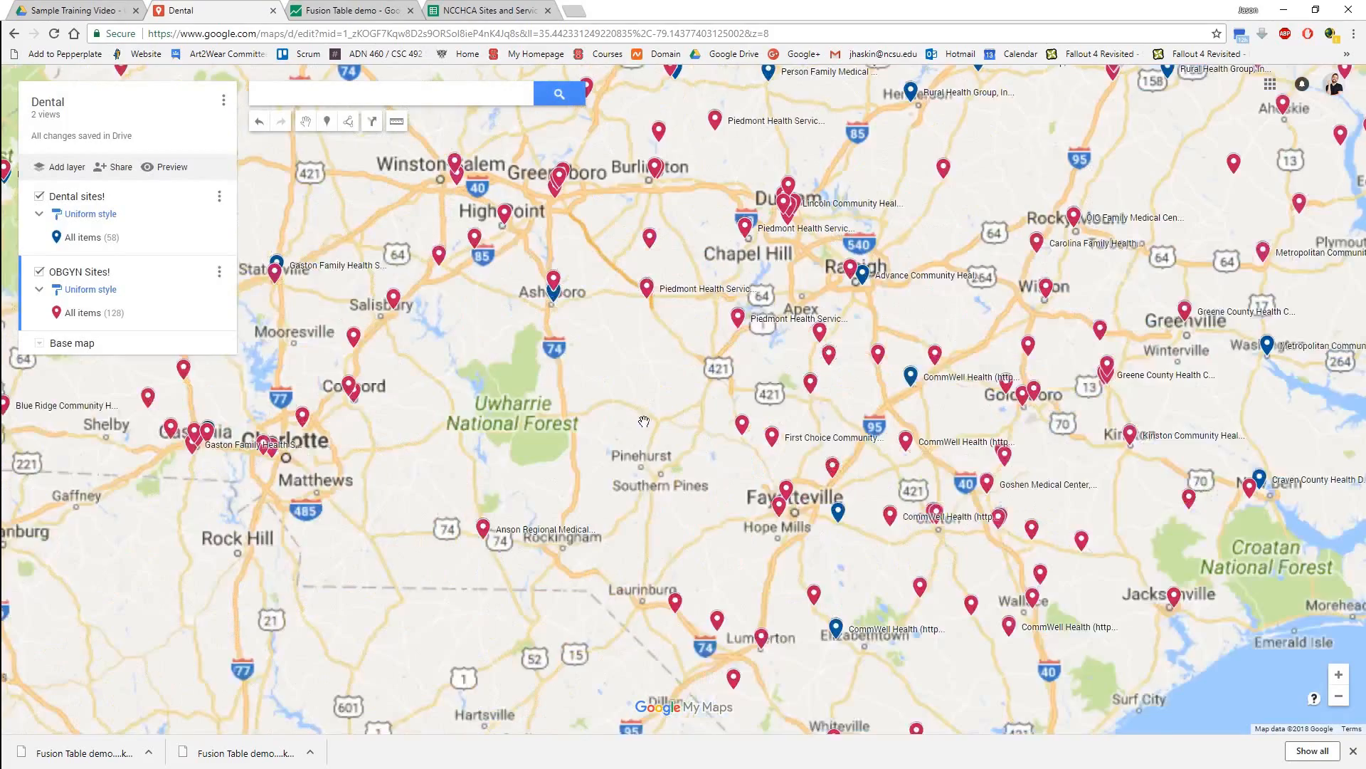
click(663, 454)
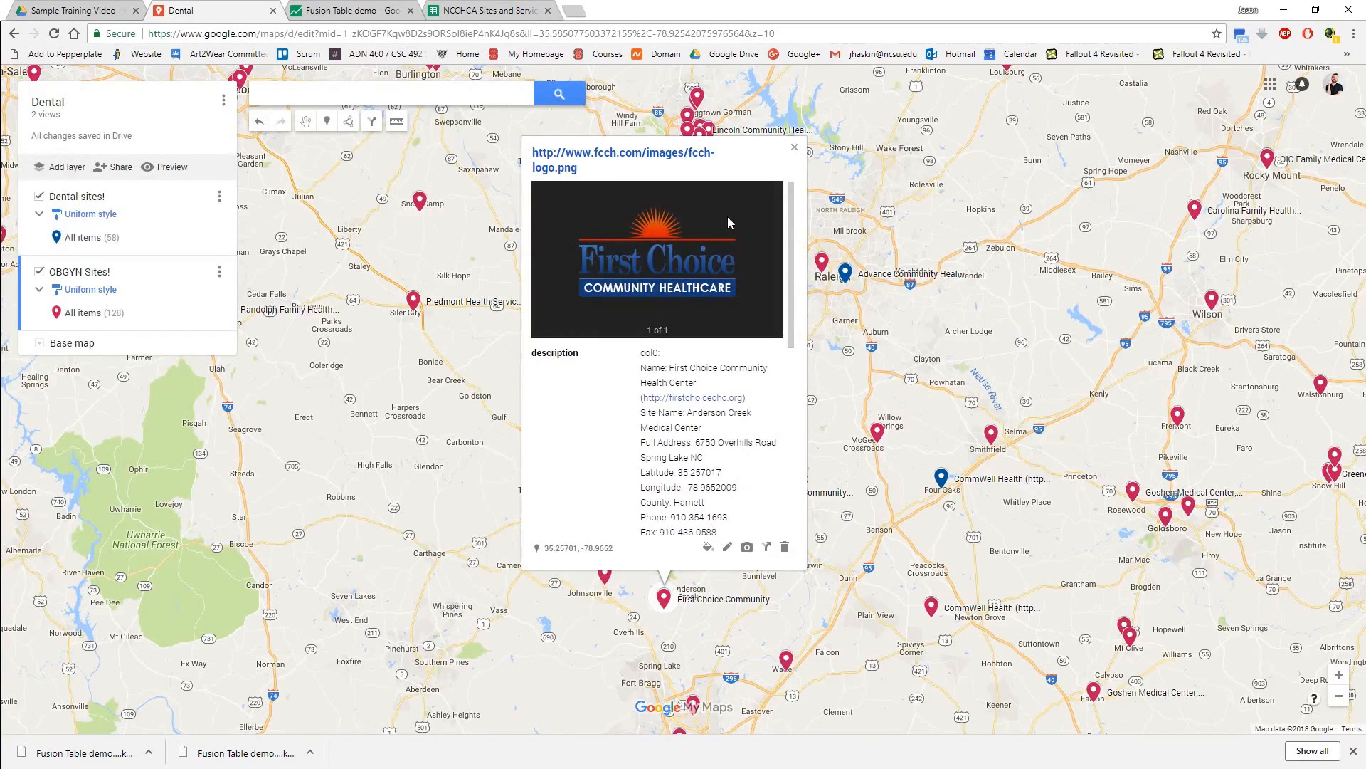
scroll(730, 406, down, 5)
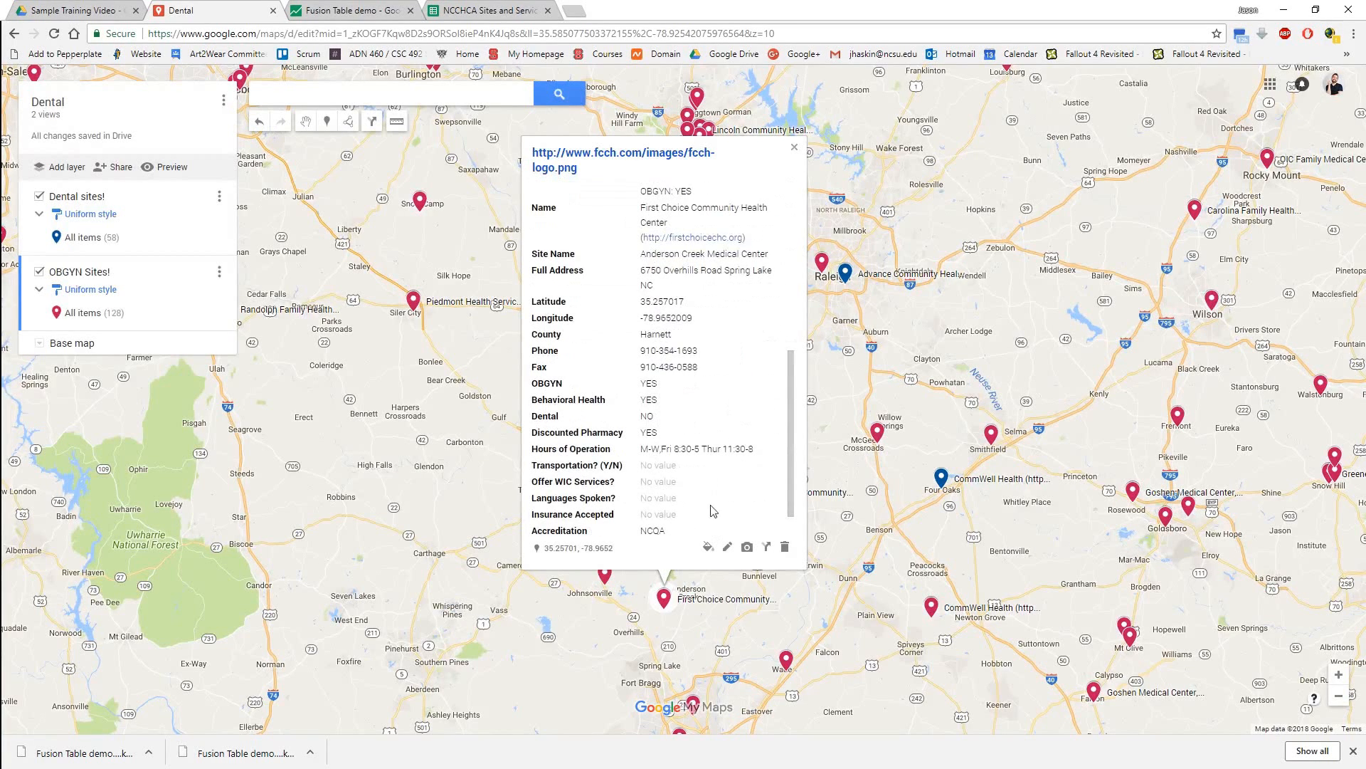
scroll(701, 402, down, 1)
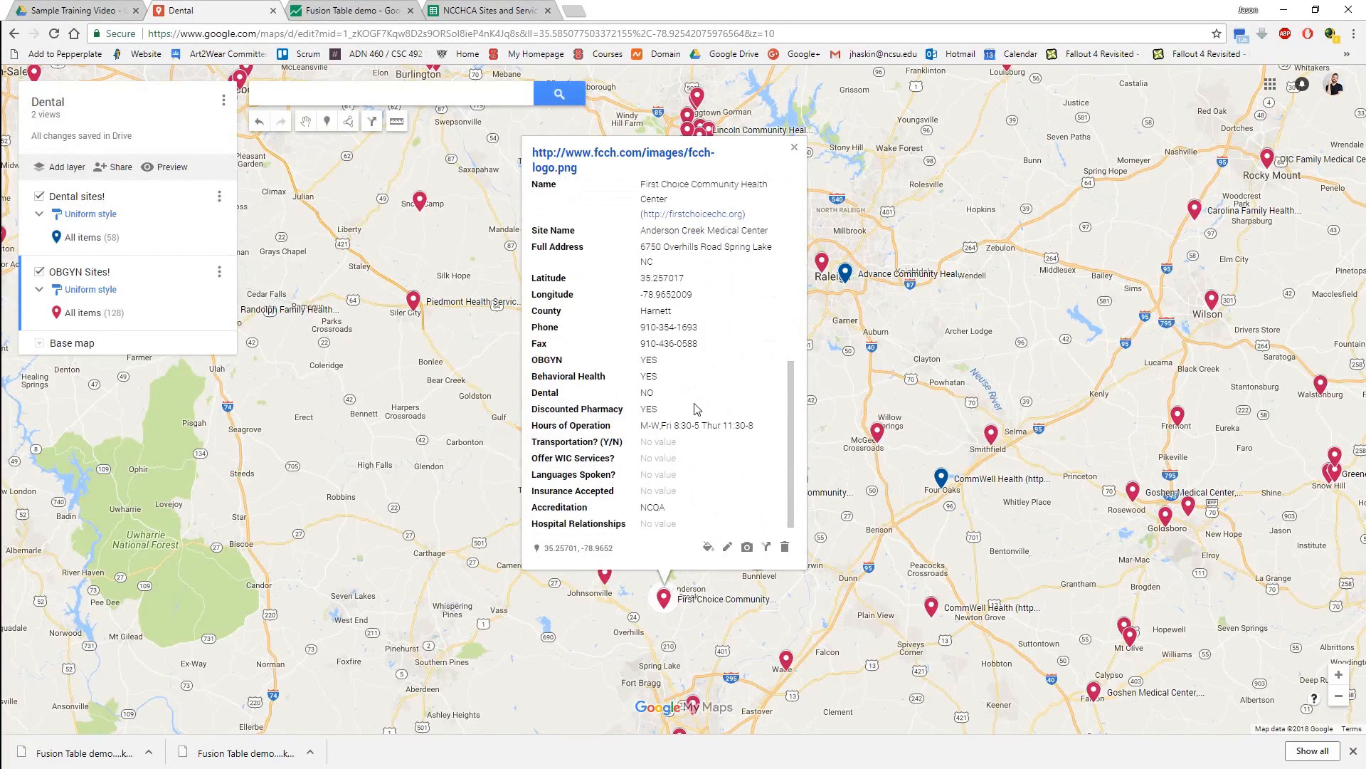
drag(642, 412, 762, 422)
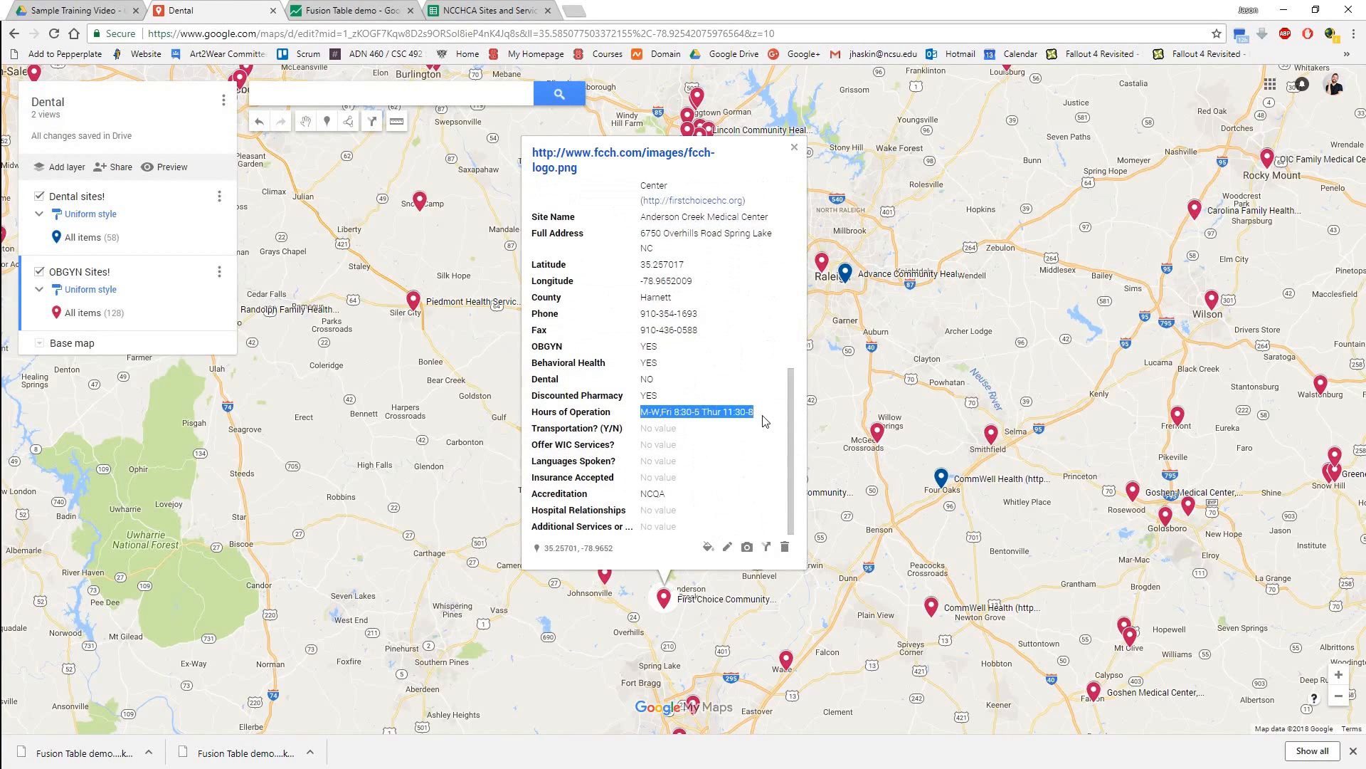
click(745, 377)
scroll(706, 491, up, 5)
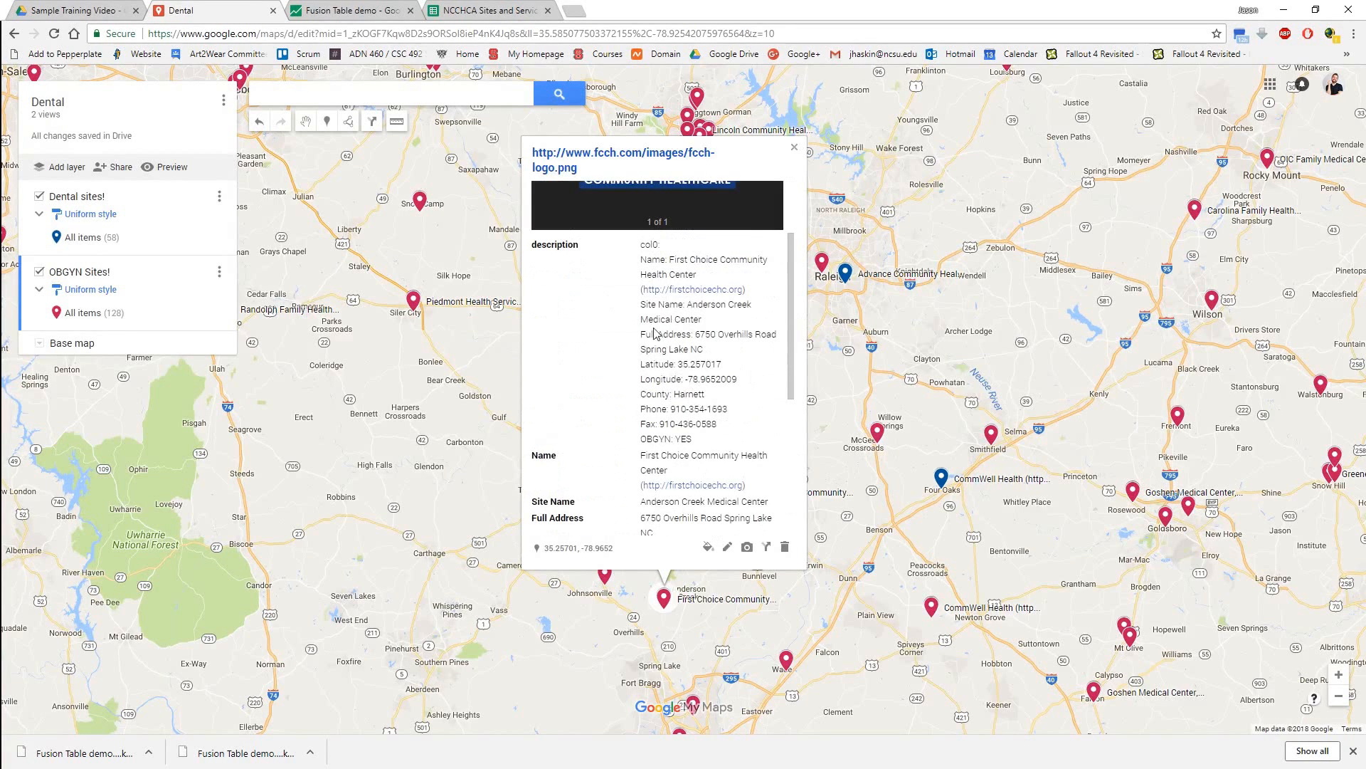
scroll(726, 477, down, 5)
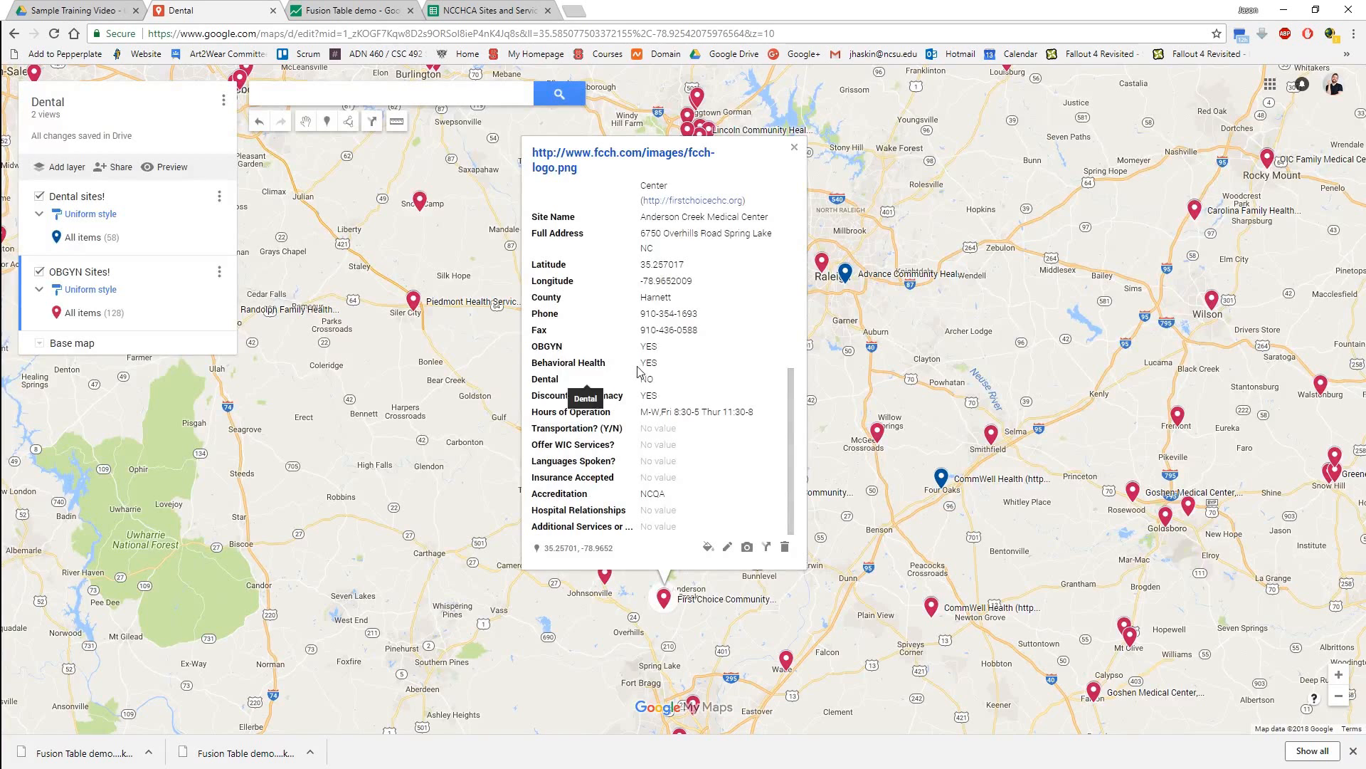
drag(669, 396, 644, 346)
click(674, 357)
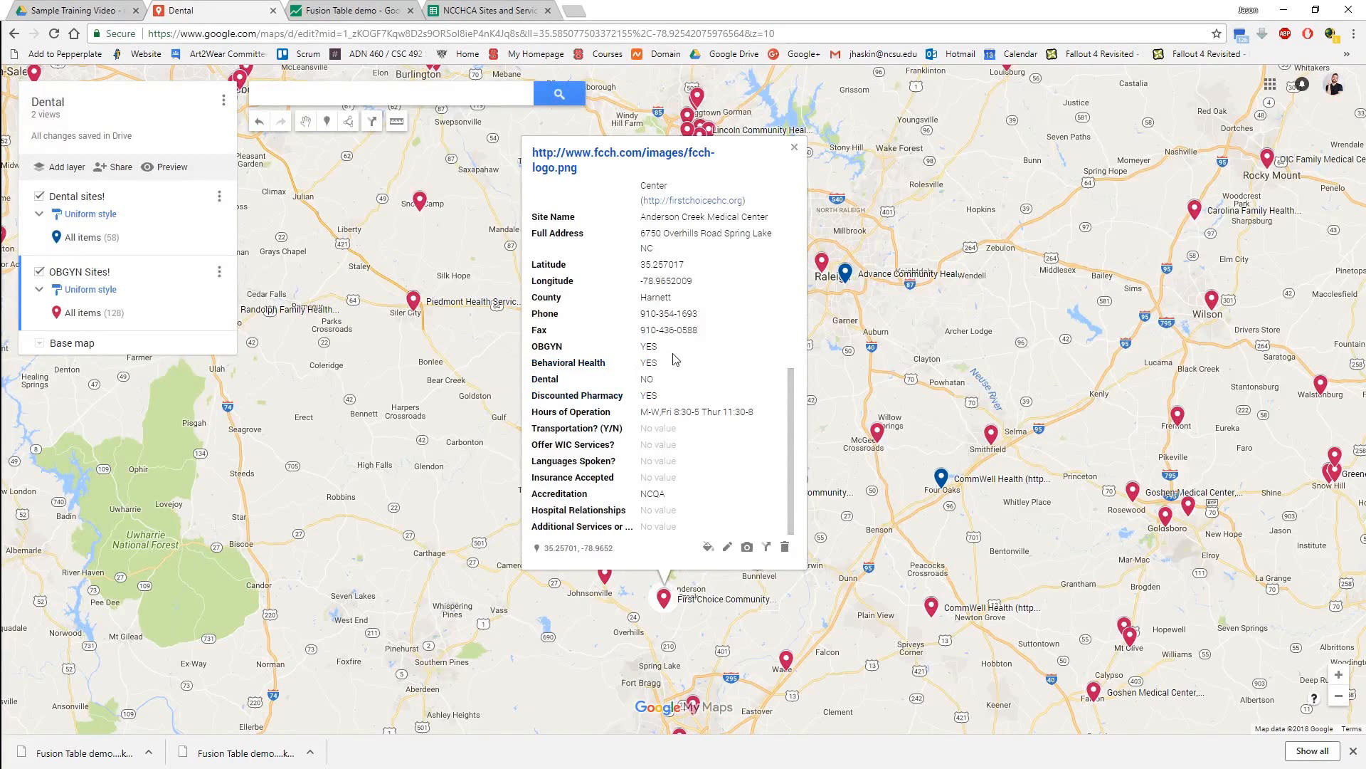
click(795, 149)
Examine the Siler City Community Health Center marker's site name, latitude and longitude, and dismiss its info window.
scroll(680, 350, down, 2)
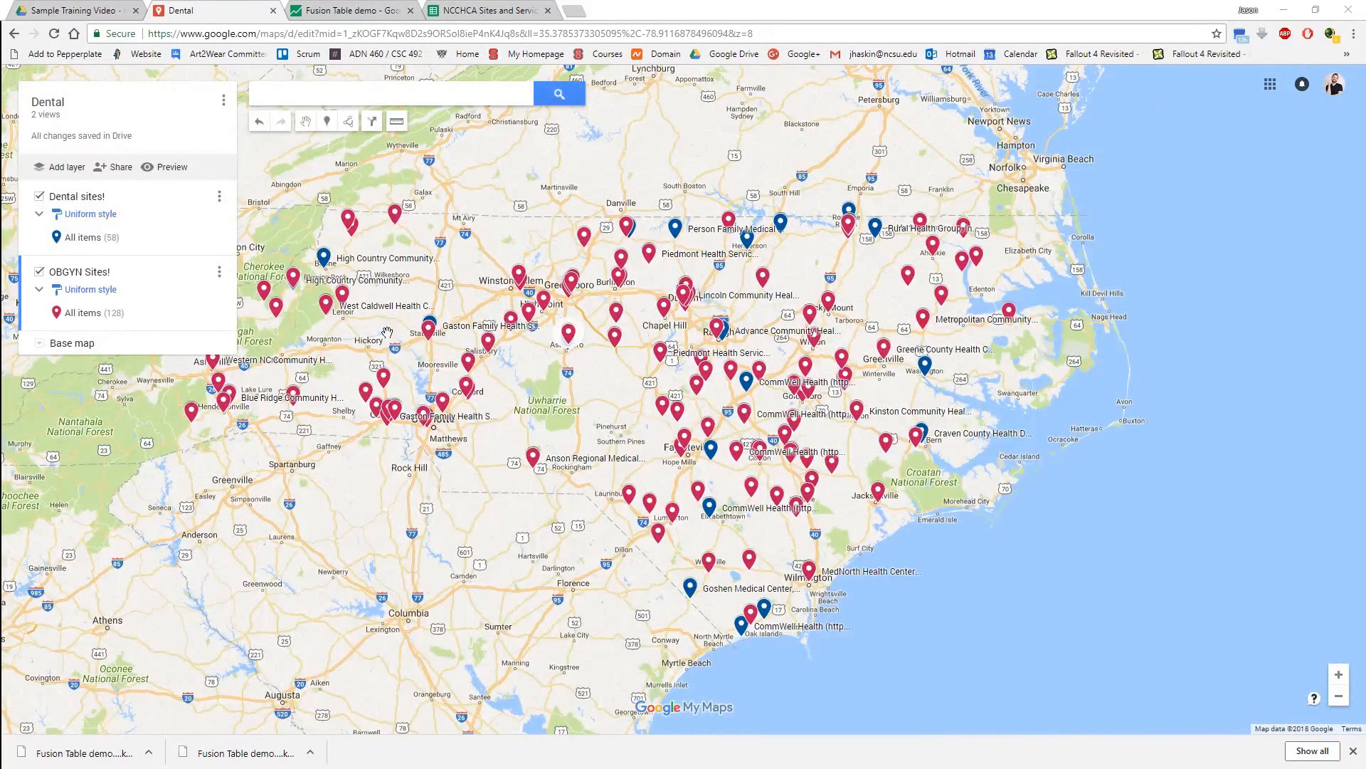
click(616, 343)
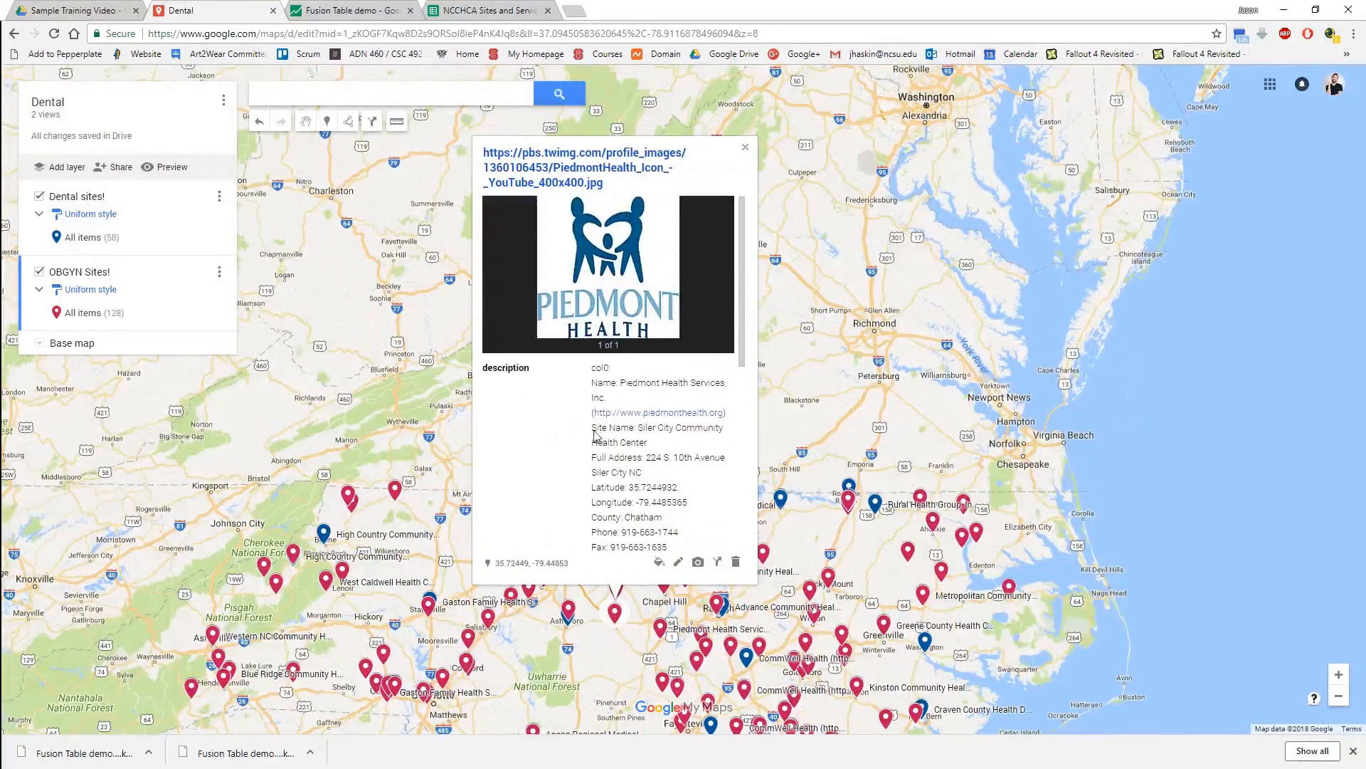
drag(591, 429, 634, 430)
drag(593, 488, 697, 507)
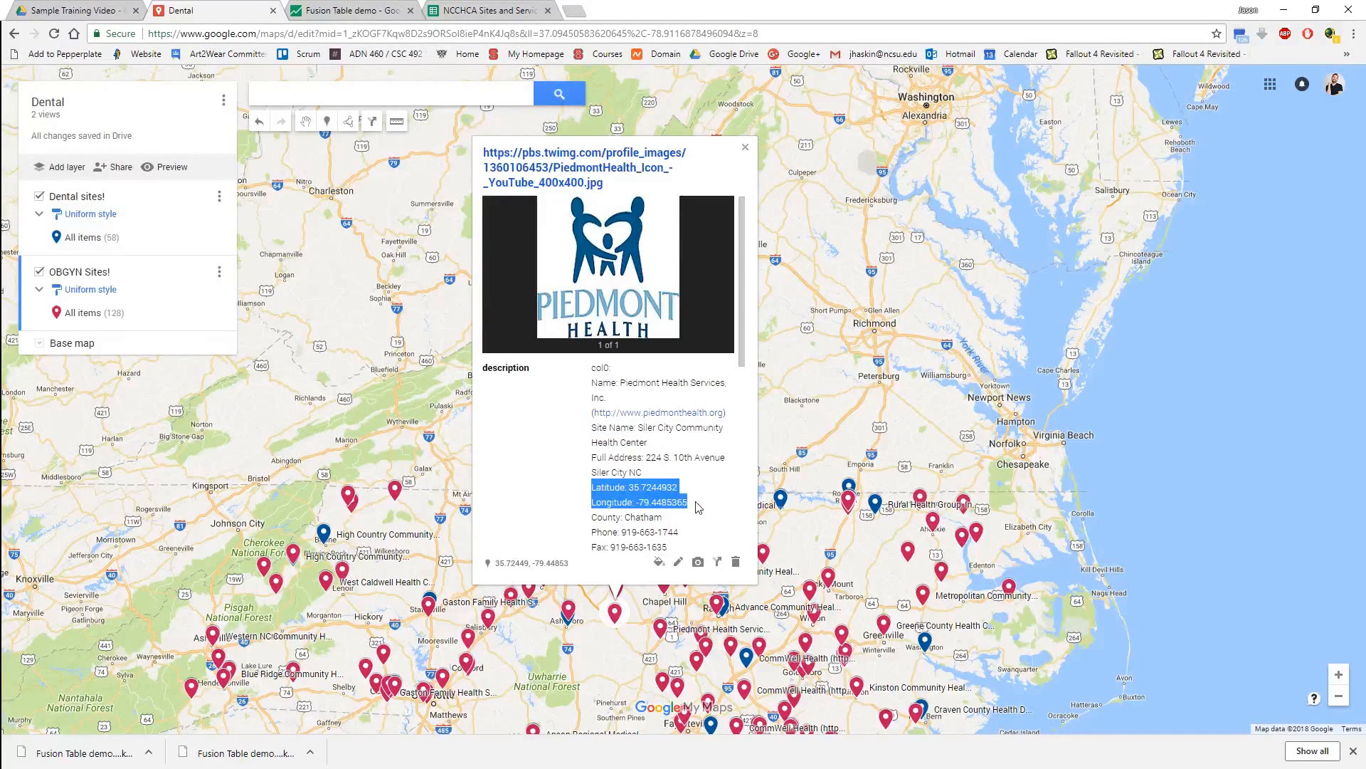
scroll(687, 491, down, 1)
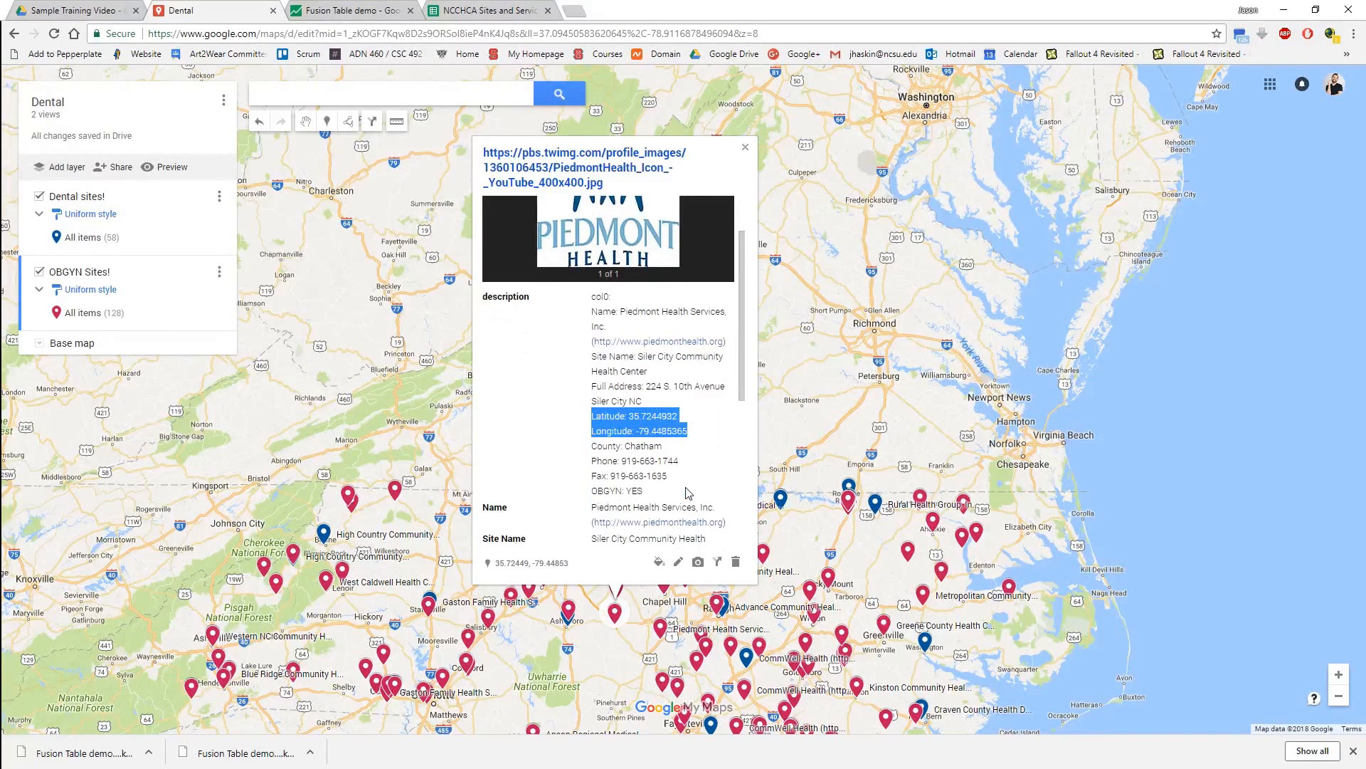
click(771, 414)
mouse_move(595, 276)
mouse_down()
mouse_move(572, 237)
mouse_move(557, 52)
mouse_up()
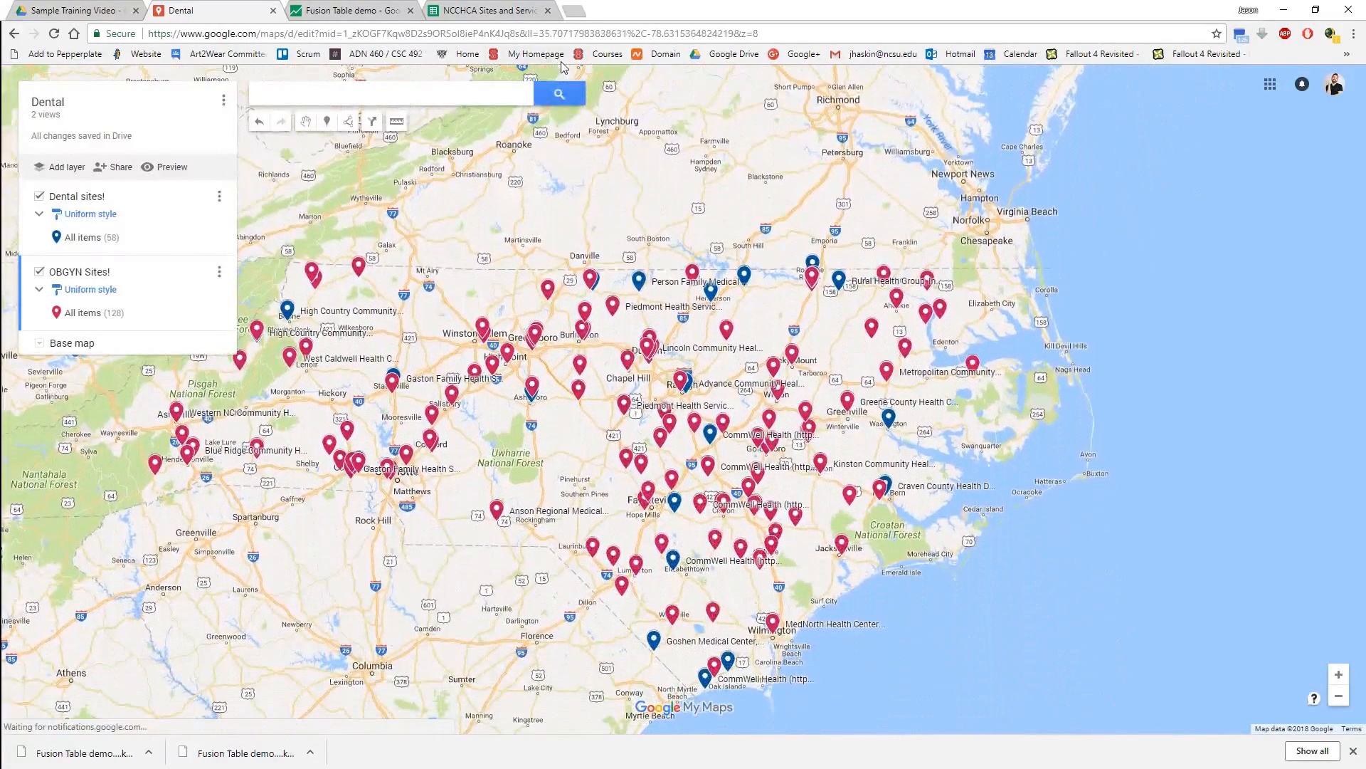
In the Fusion Table demo's Map of Latitude, exclude Site Name, Longitude and Latitude from the info window layout.
click(358, 12)
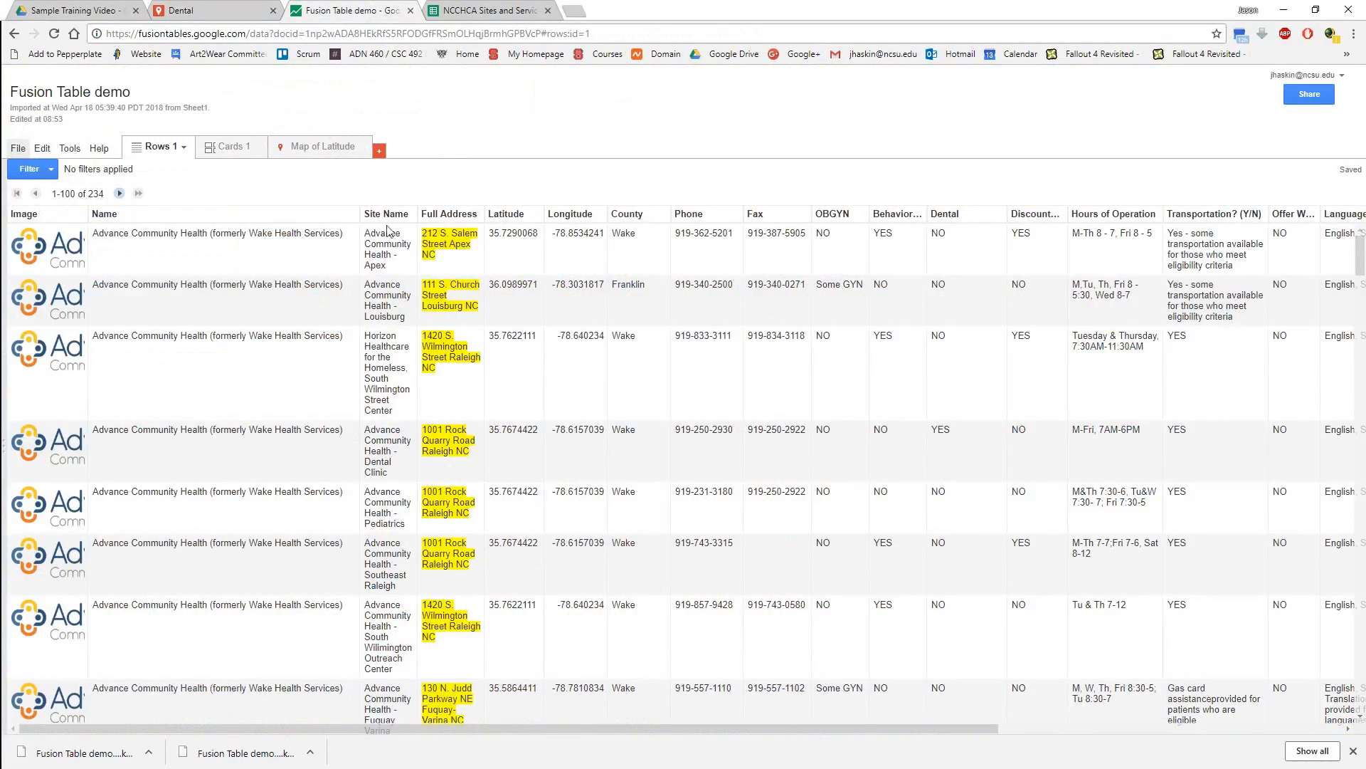
click(310, 155)
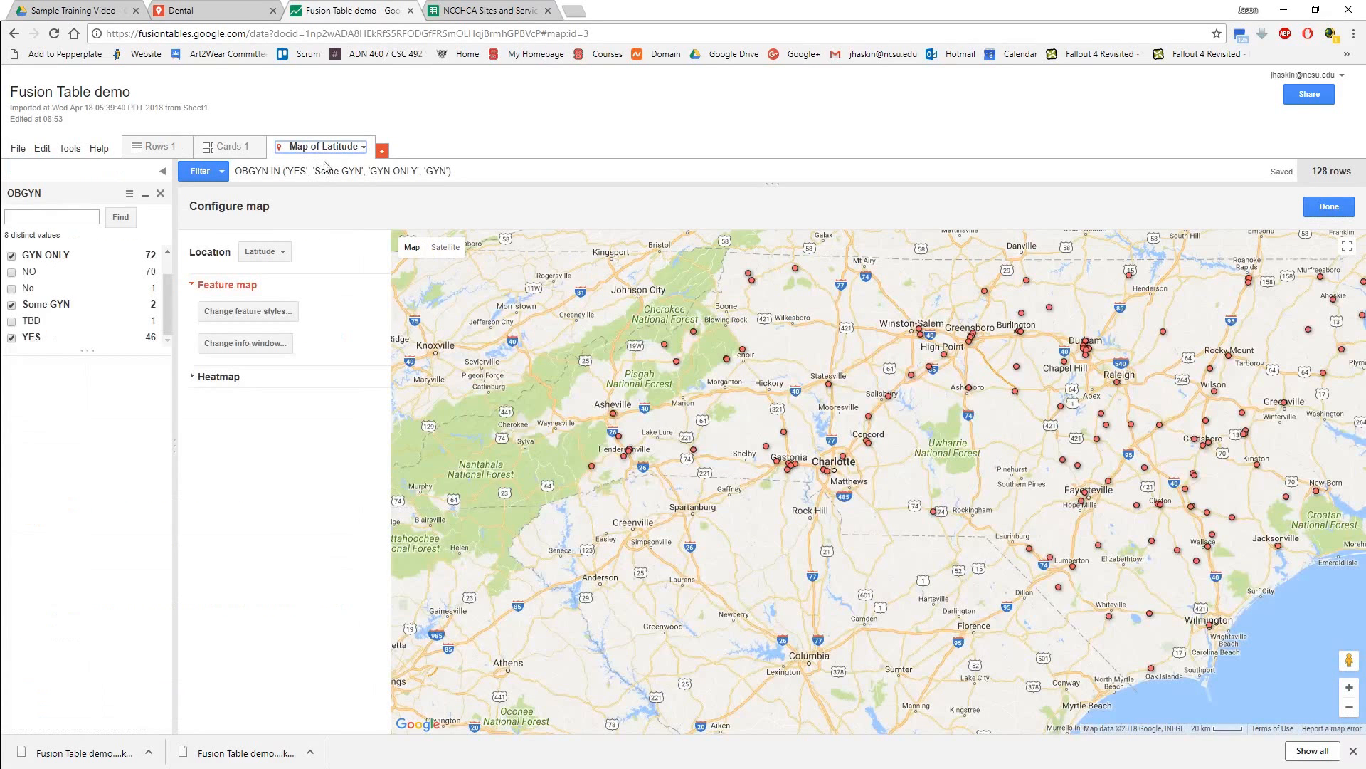
click(273, 347)
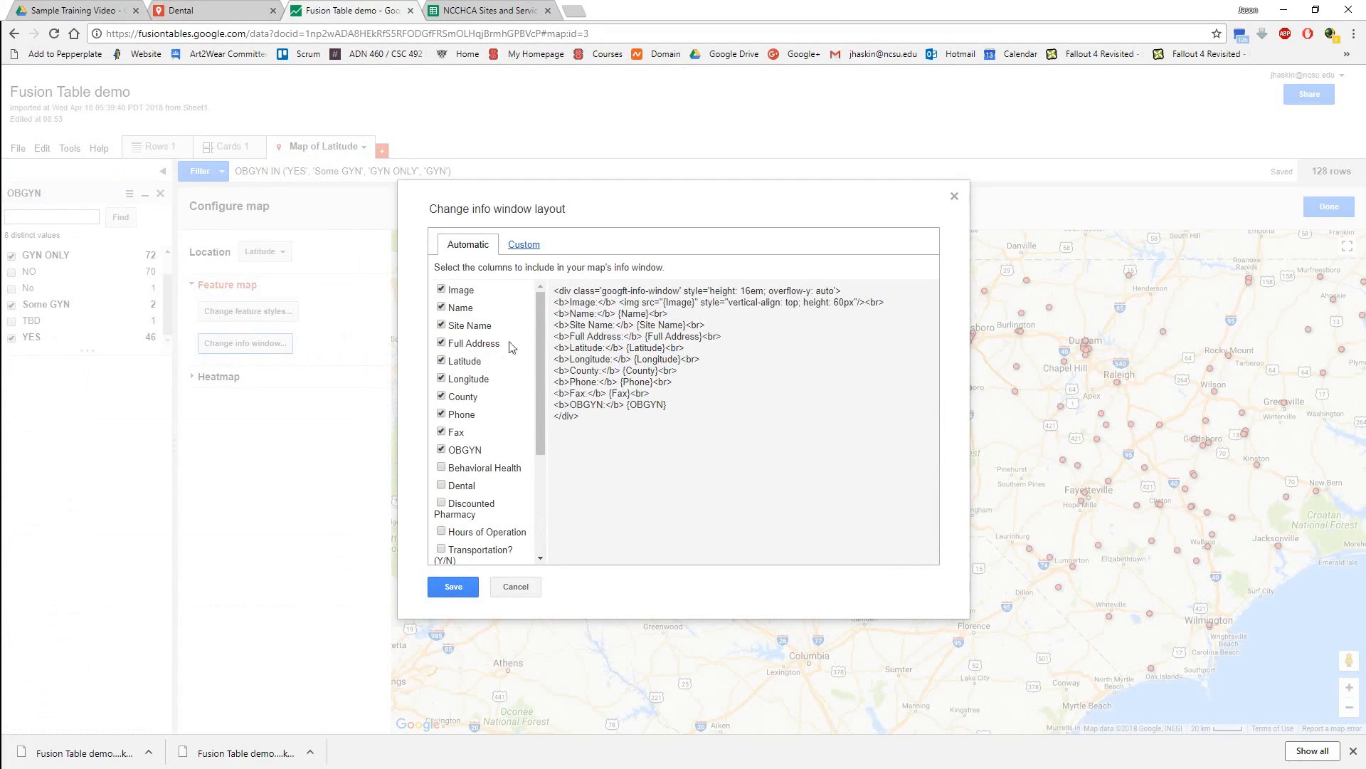
mouse_move(539, 319)
mouse_down()
mouse_move(528, 437)
mouse_move(523, 302)
mouse_up()
click(442, 326)
click(442, 379)
click(442, 361)
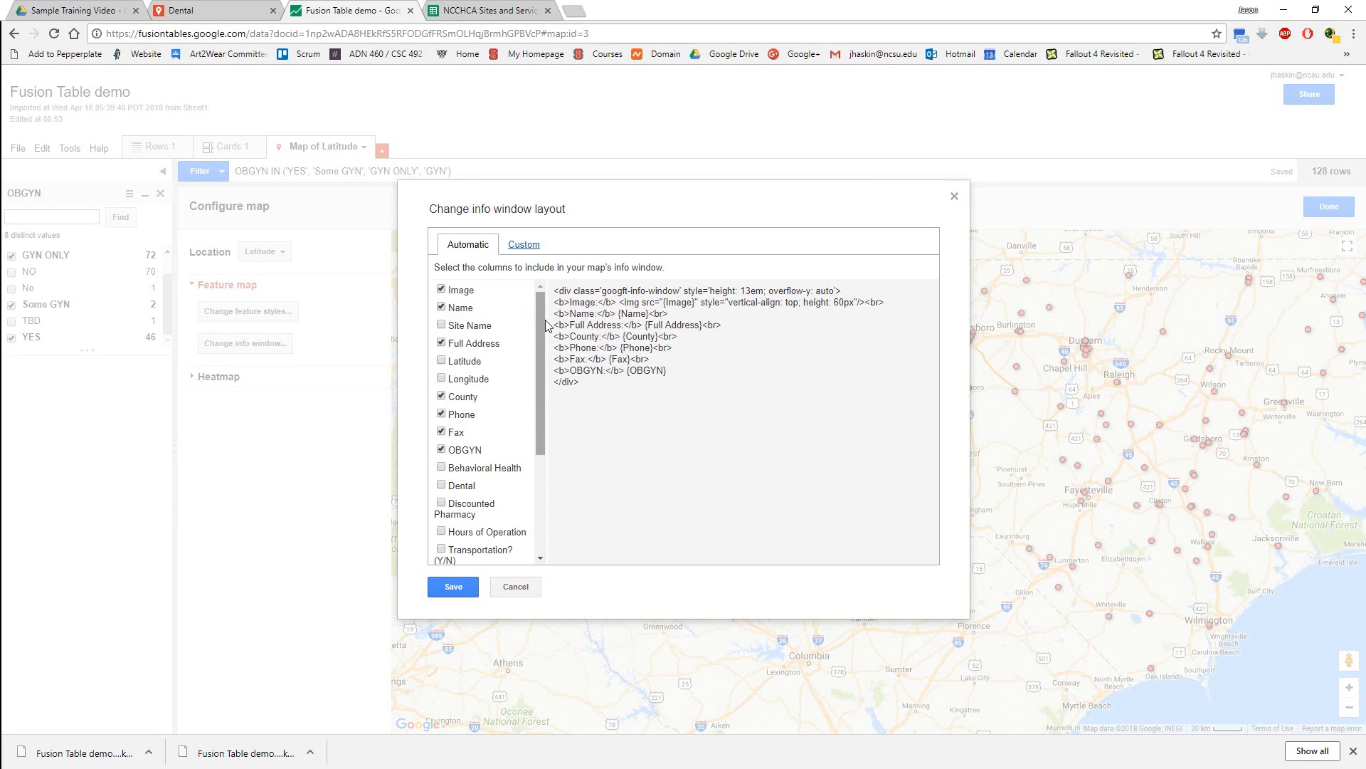
Include Transportation? (Y/N), Offer WIC Services? and Languages Spoken? in the info window layout and save it.
drag(544, 319, 522, 452)
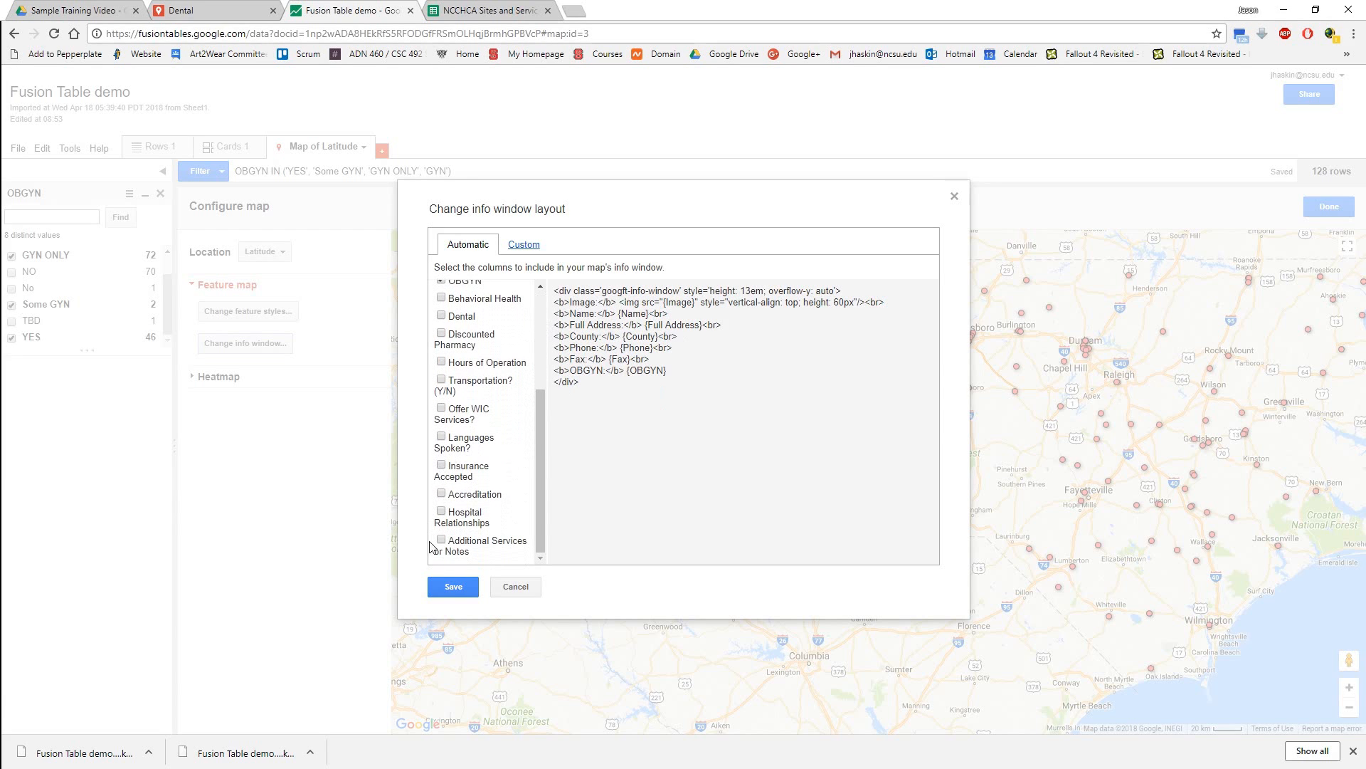
click(441, 381)
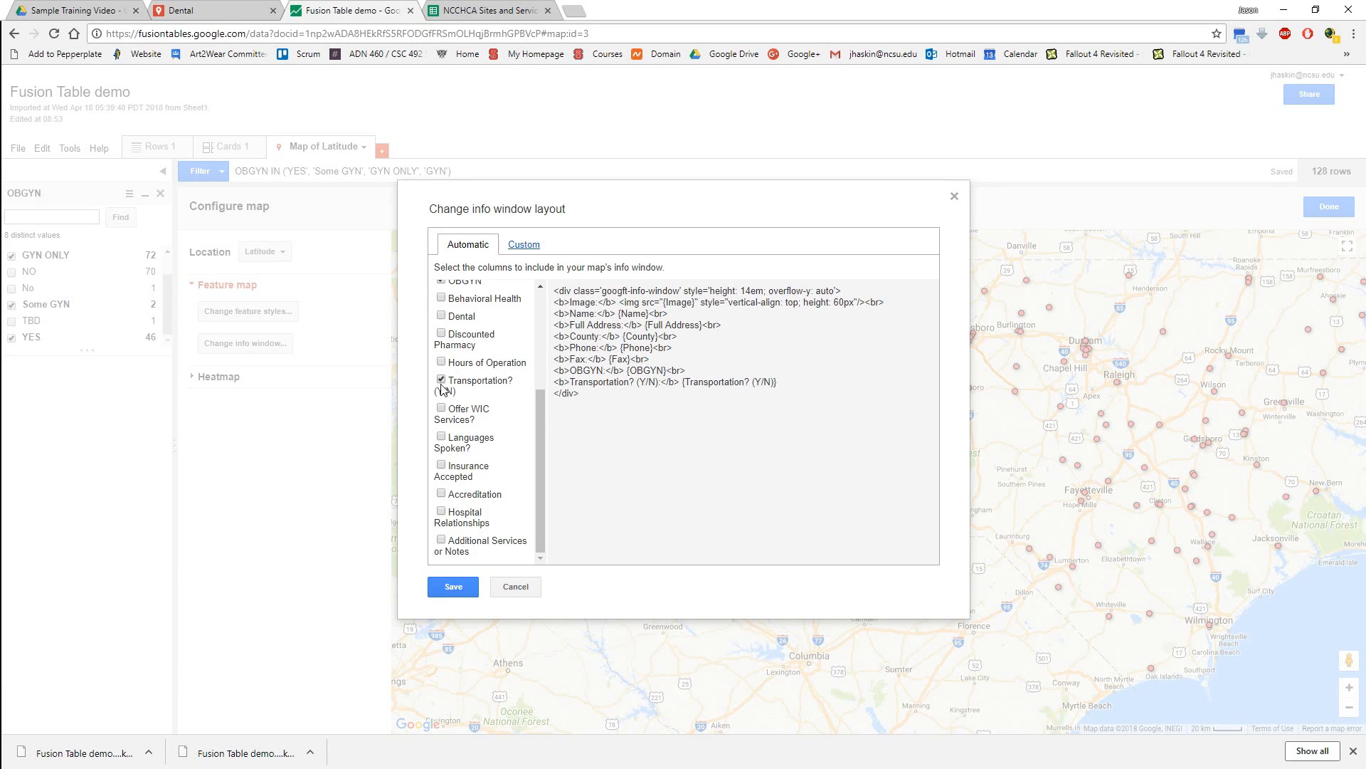
click(441, 409)
click(440, 437)
click(450, 587)
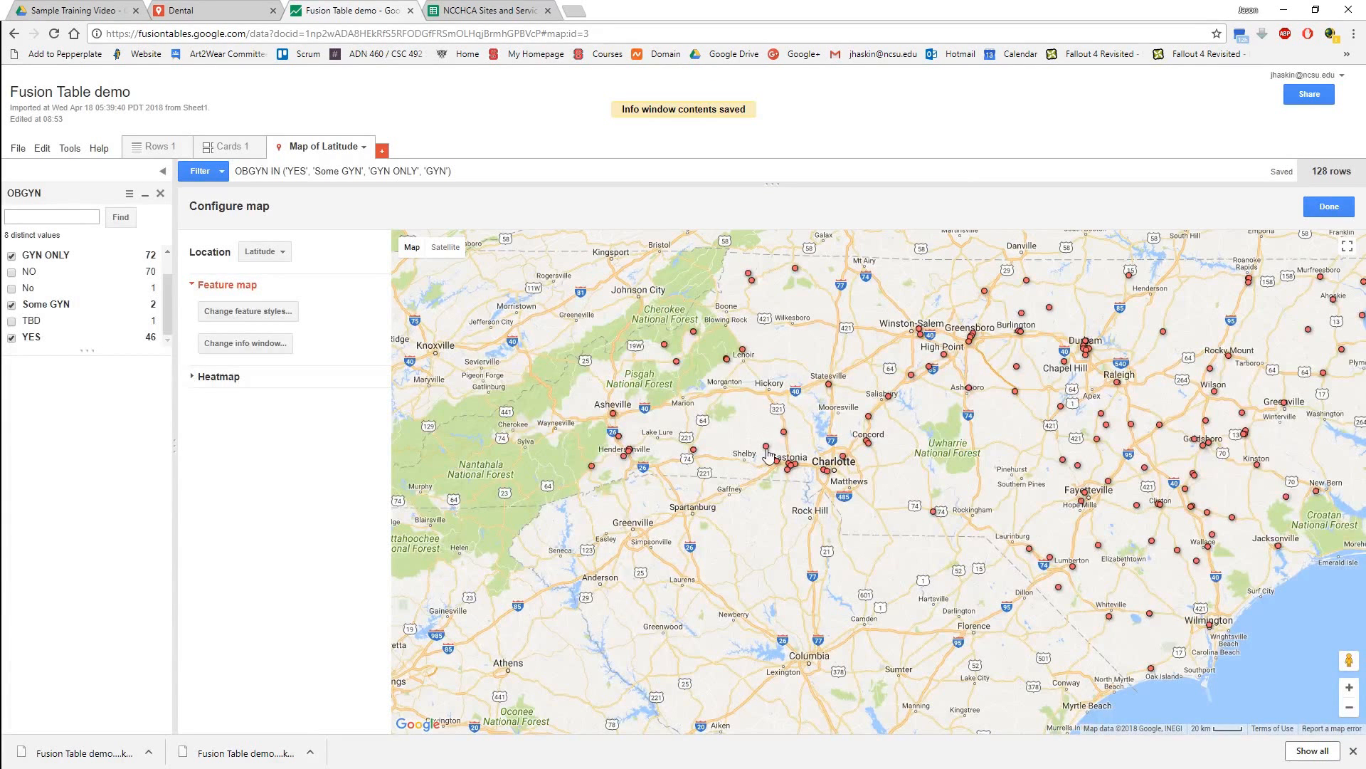
Check the revised info windows on the site markers west of Gastonia, at Concord and in Durham.
click(767, 449)
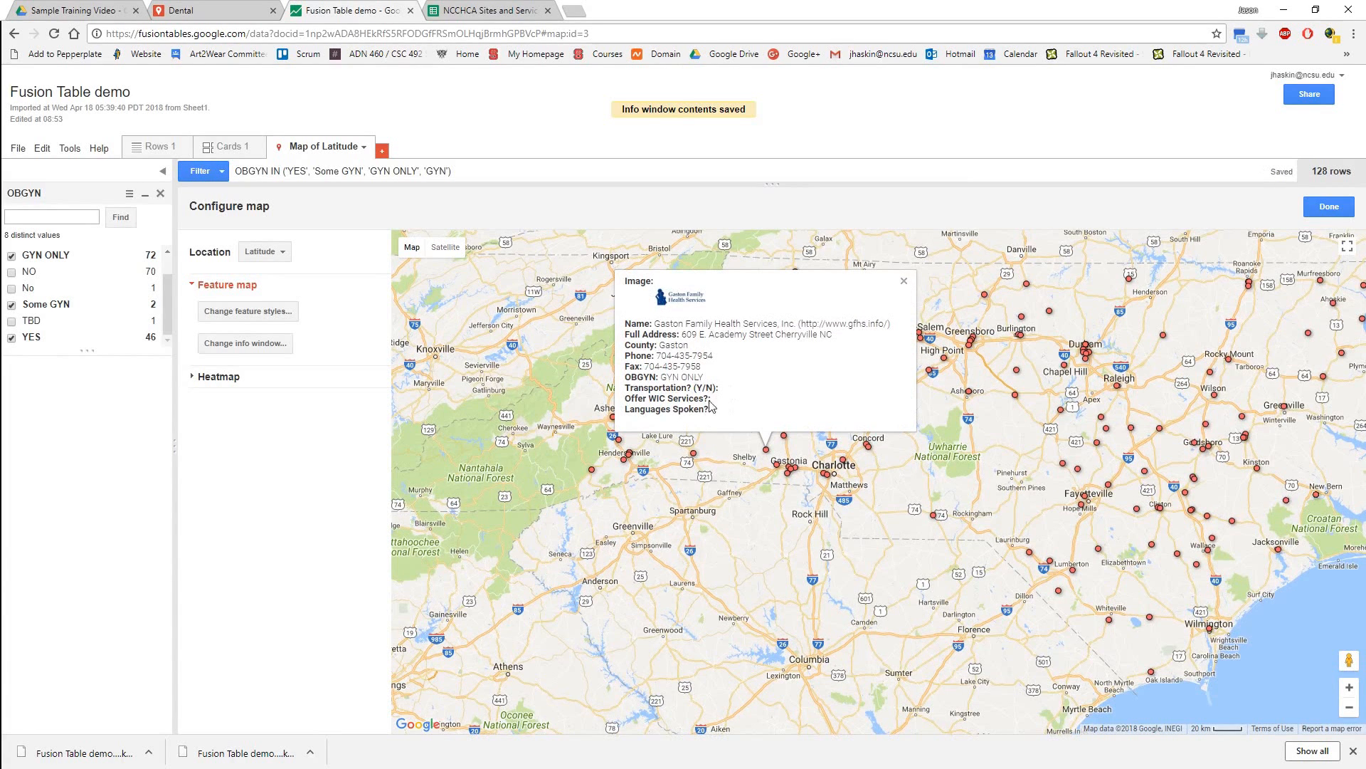
click(869, 449)
drag(841, 412, 782, 380)
click(862, 388)
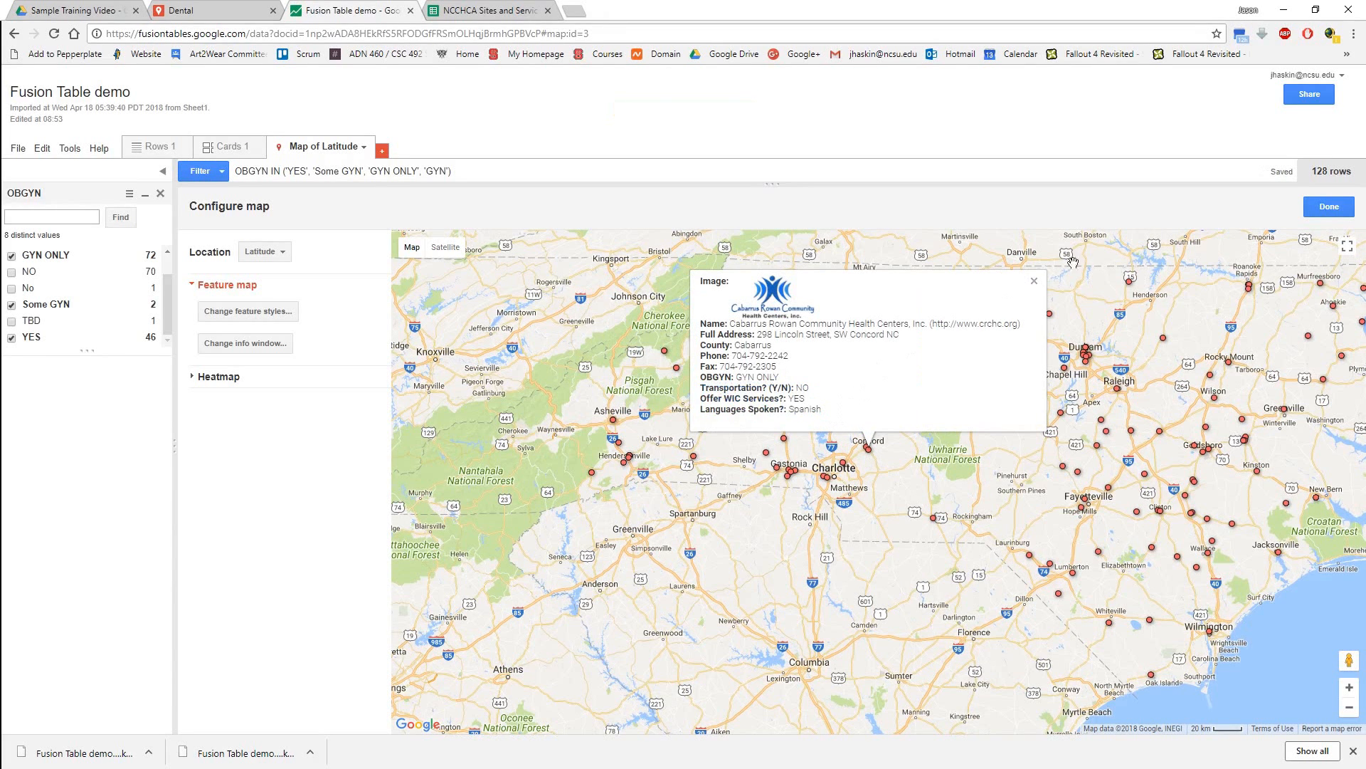
click(1086, 352)
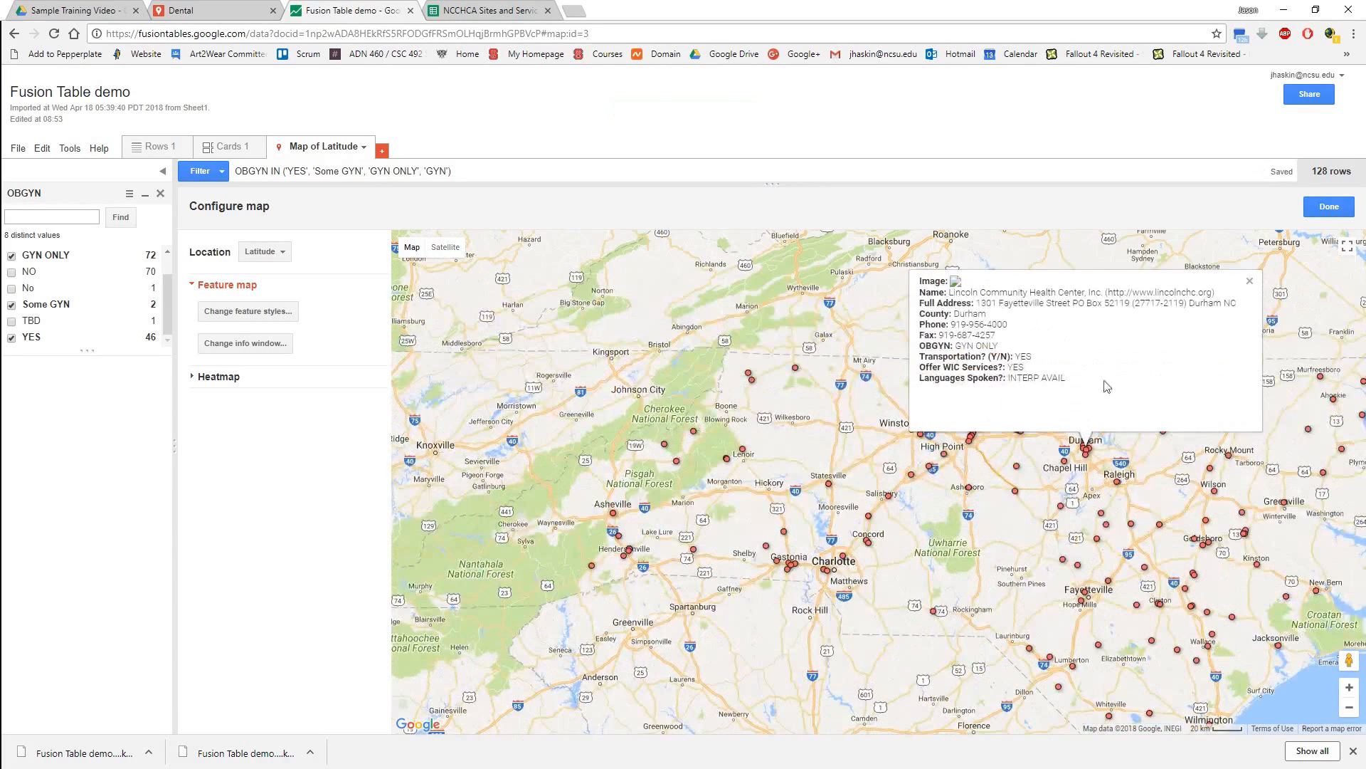
drag(1098, 392, 969, 363)
click(967, 370)
drag(1150, 471, 864, 455)
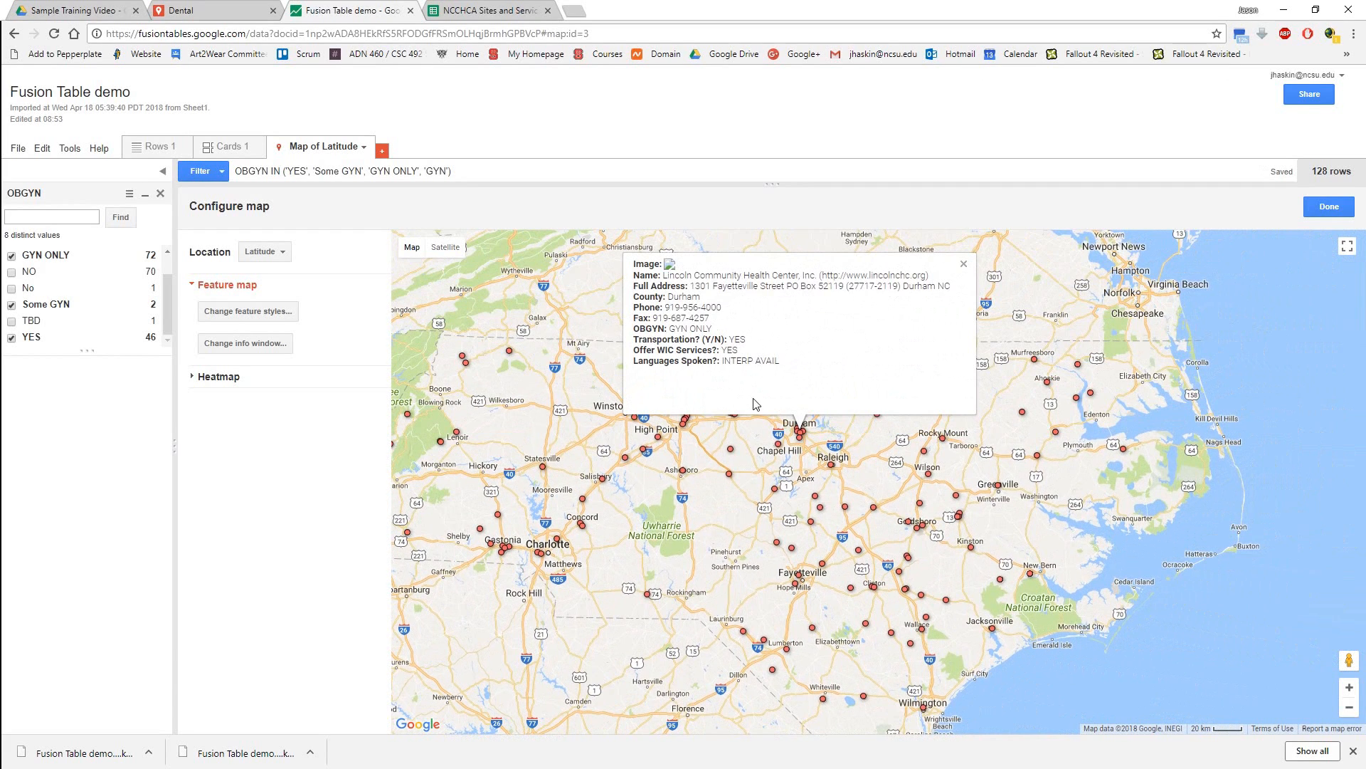
Return to the table's rows and sort them by the Image column from A to Z.
key(ctrl+f)
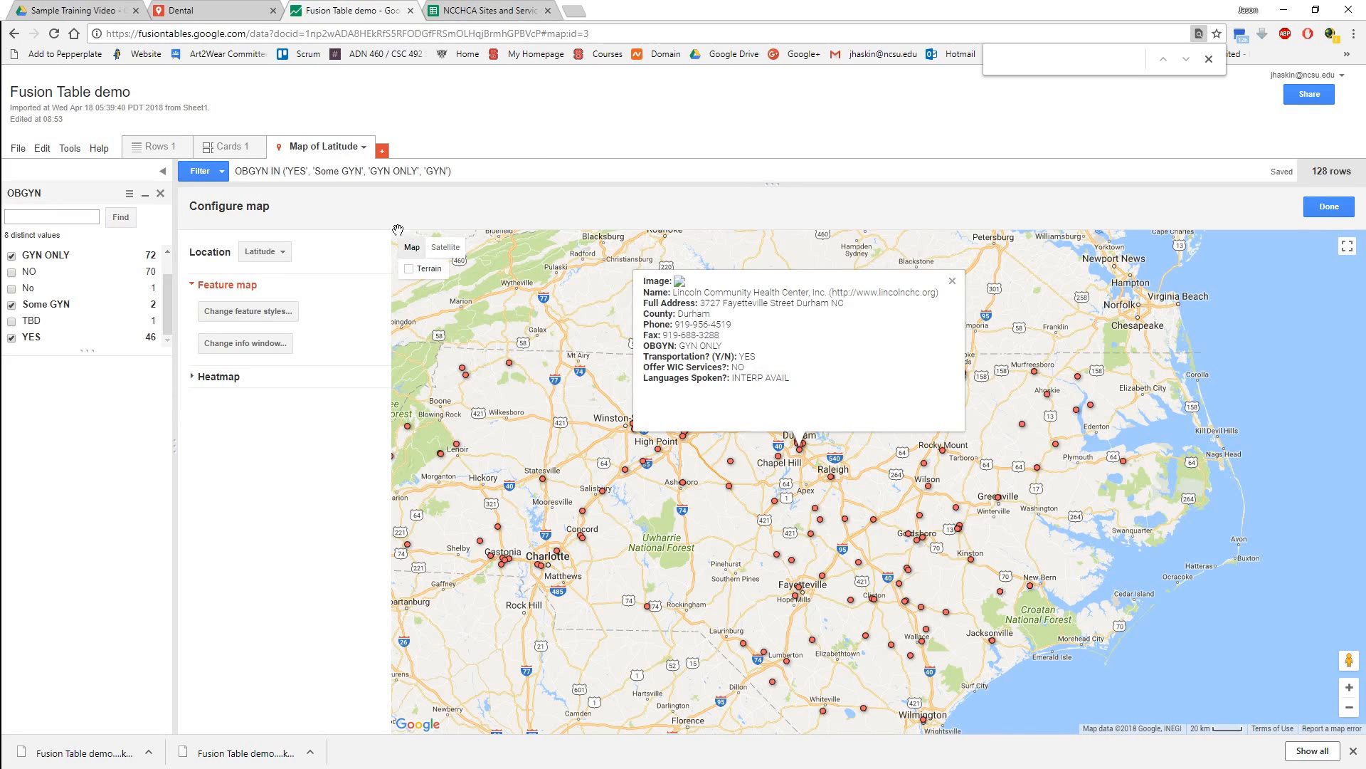
click(155, 148)
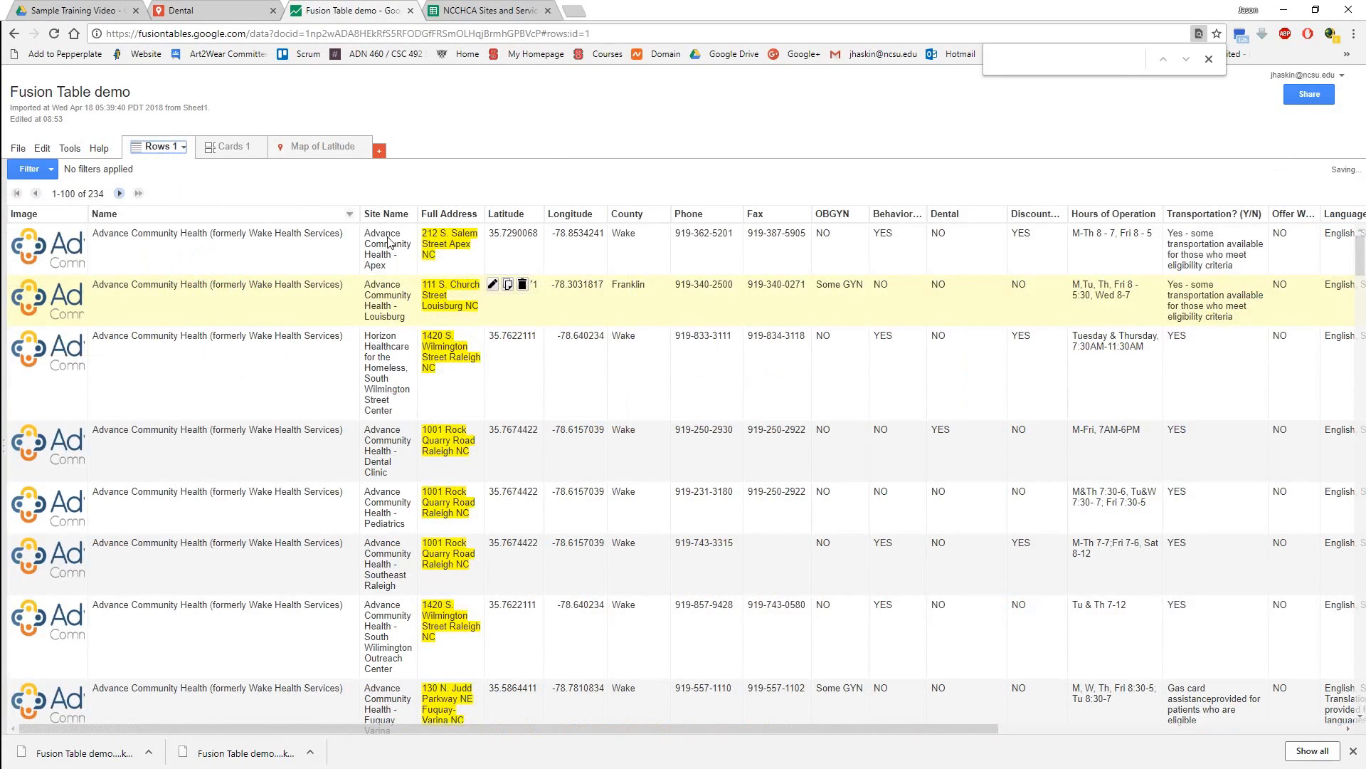
click(77, 214)
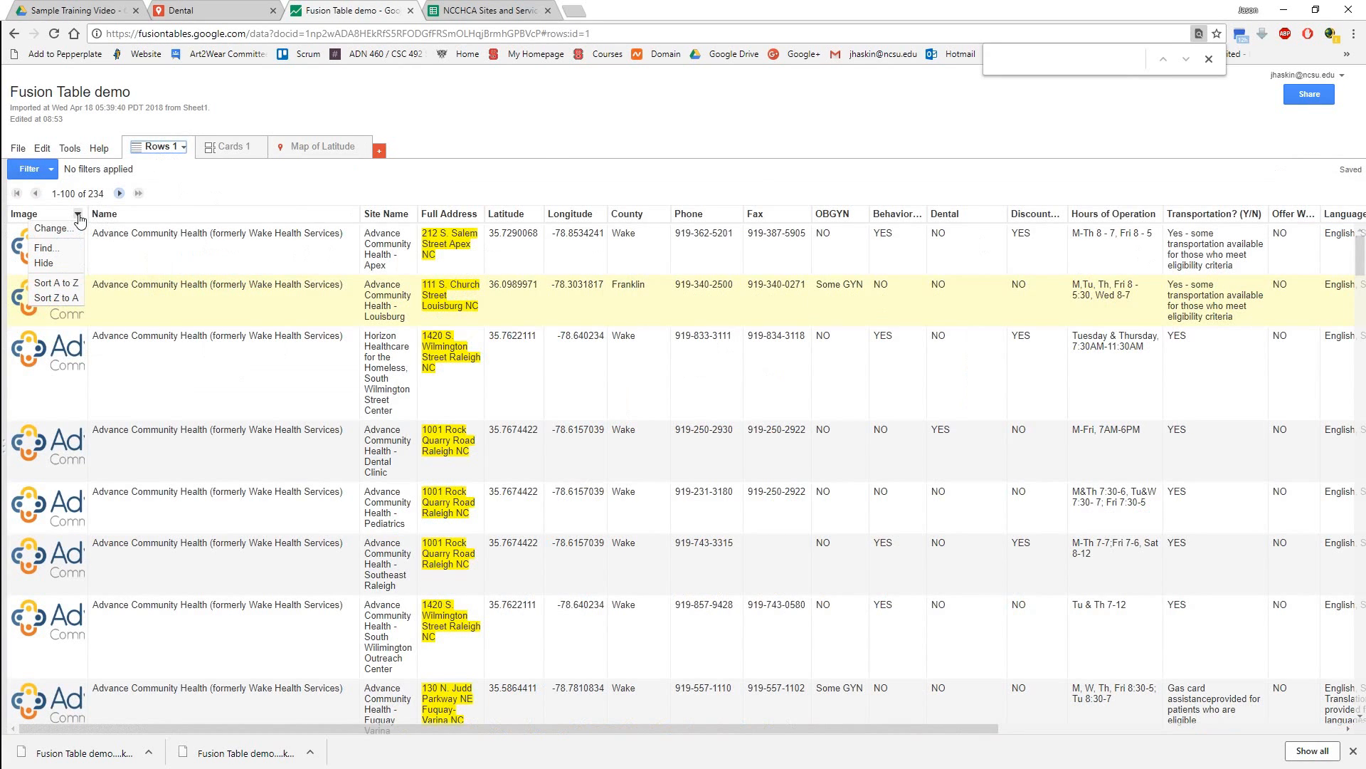
click(57, 283)
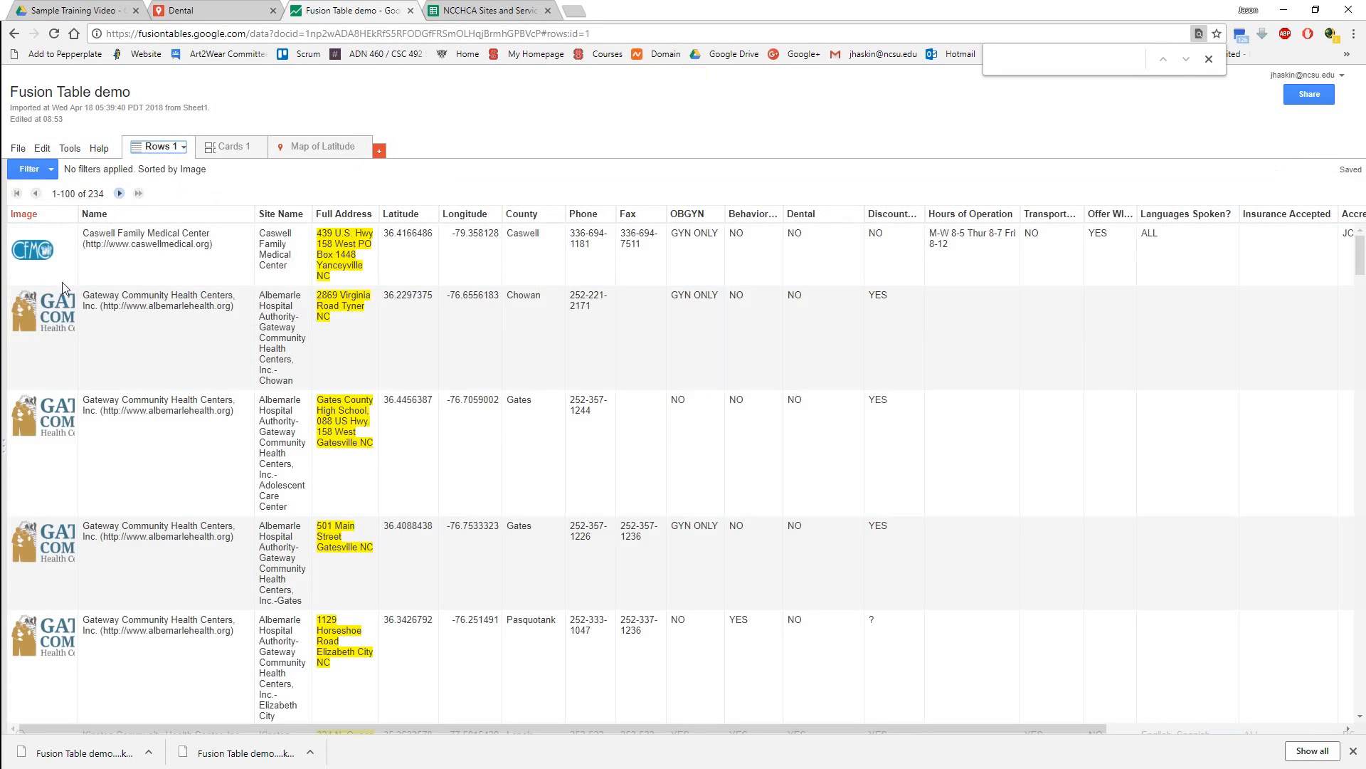
Sort the rows by the Image column from Z to A and widen that column to show the full logos.
click(76, 215)
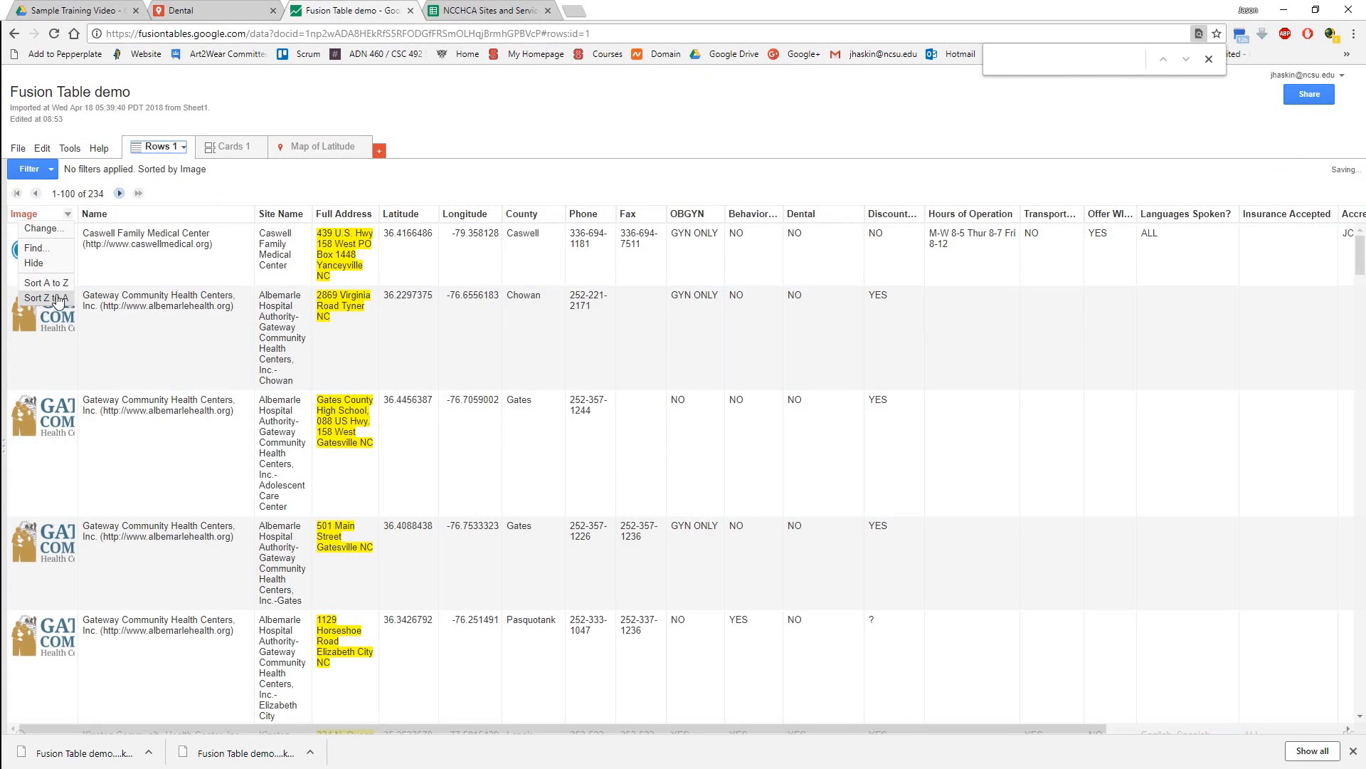
click(57, 302)
scroll(360, 408, down, 10)
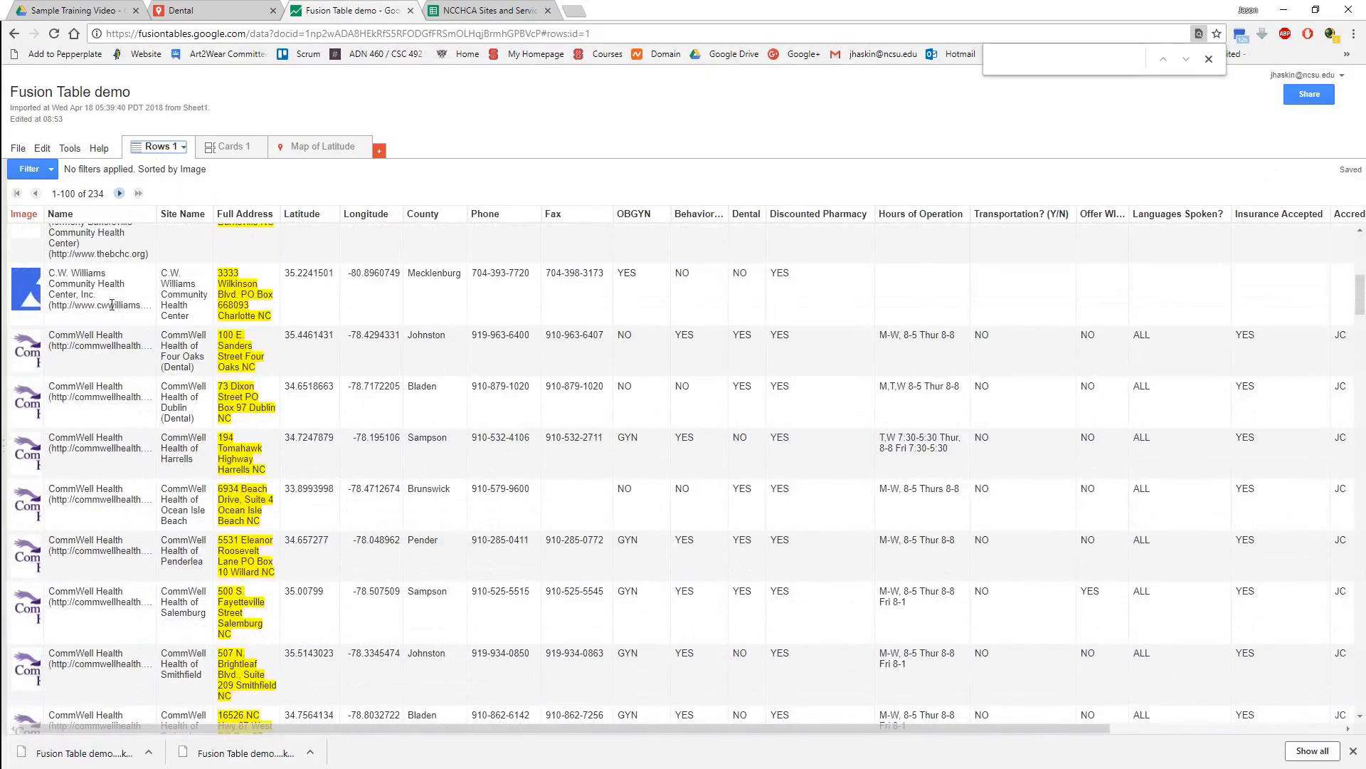
scroll(32, 291, down, 5)
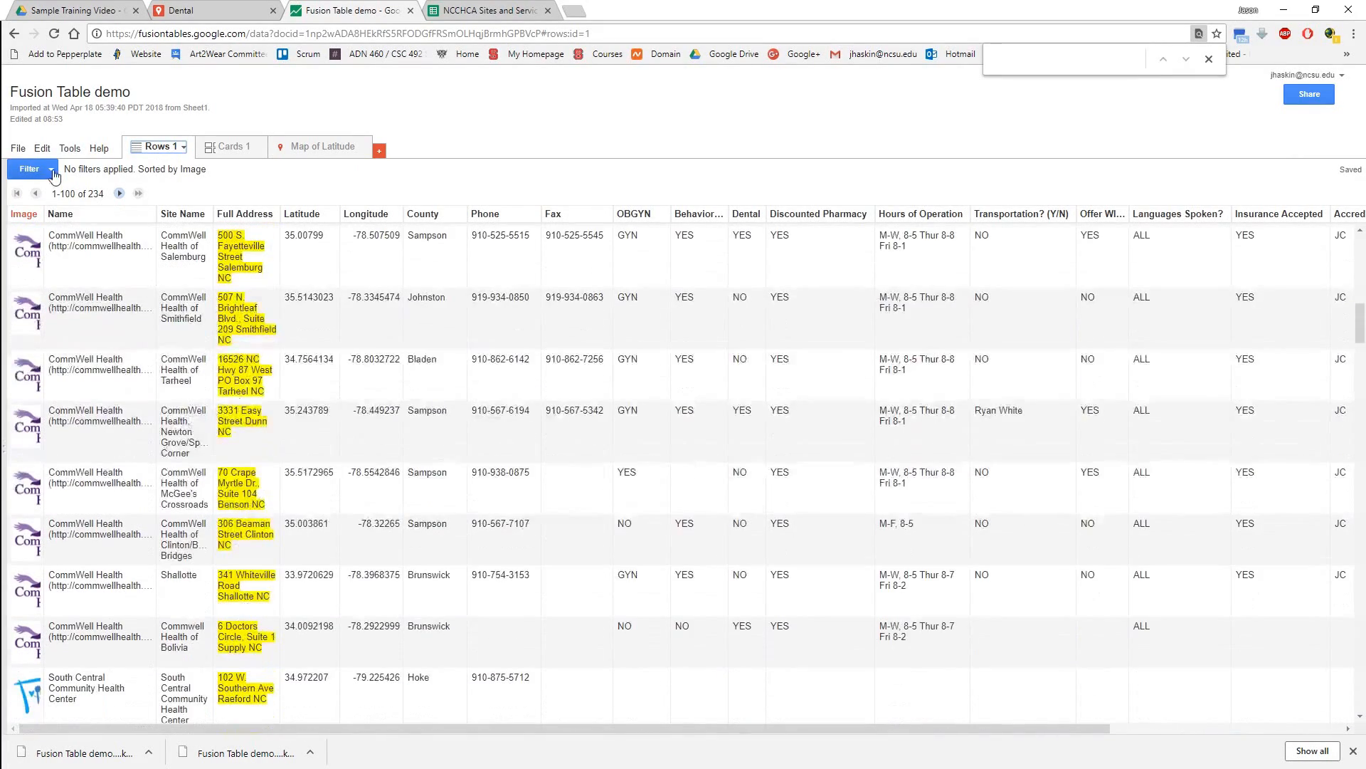
drag(49, 219, 143, 217)
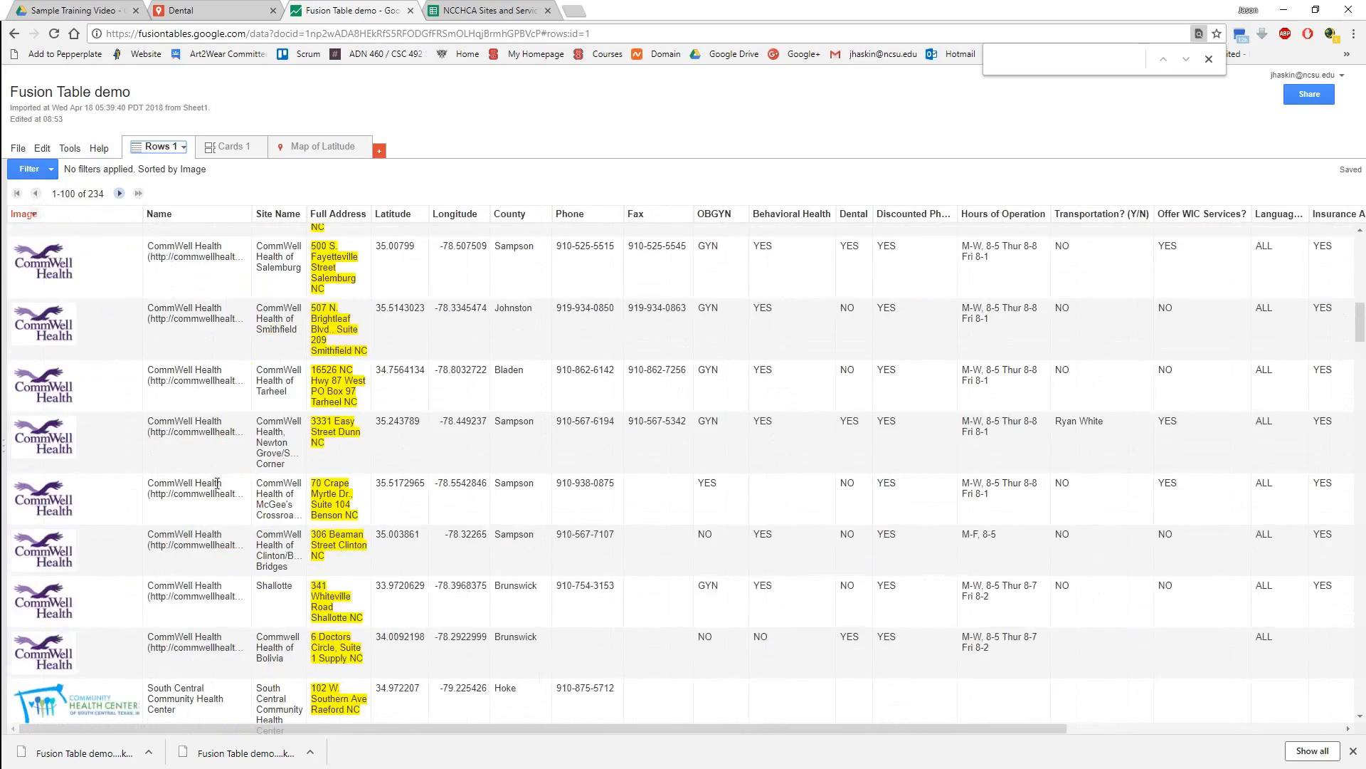
Find the Lincoln Community Health Center rows with broken images and inspect the image URL of the Durham Center Access row without changing it.
scroll(228, 498, down, 5)
scroll(228, 502, down, 6)
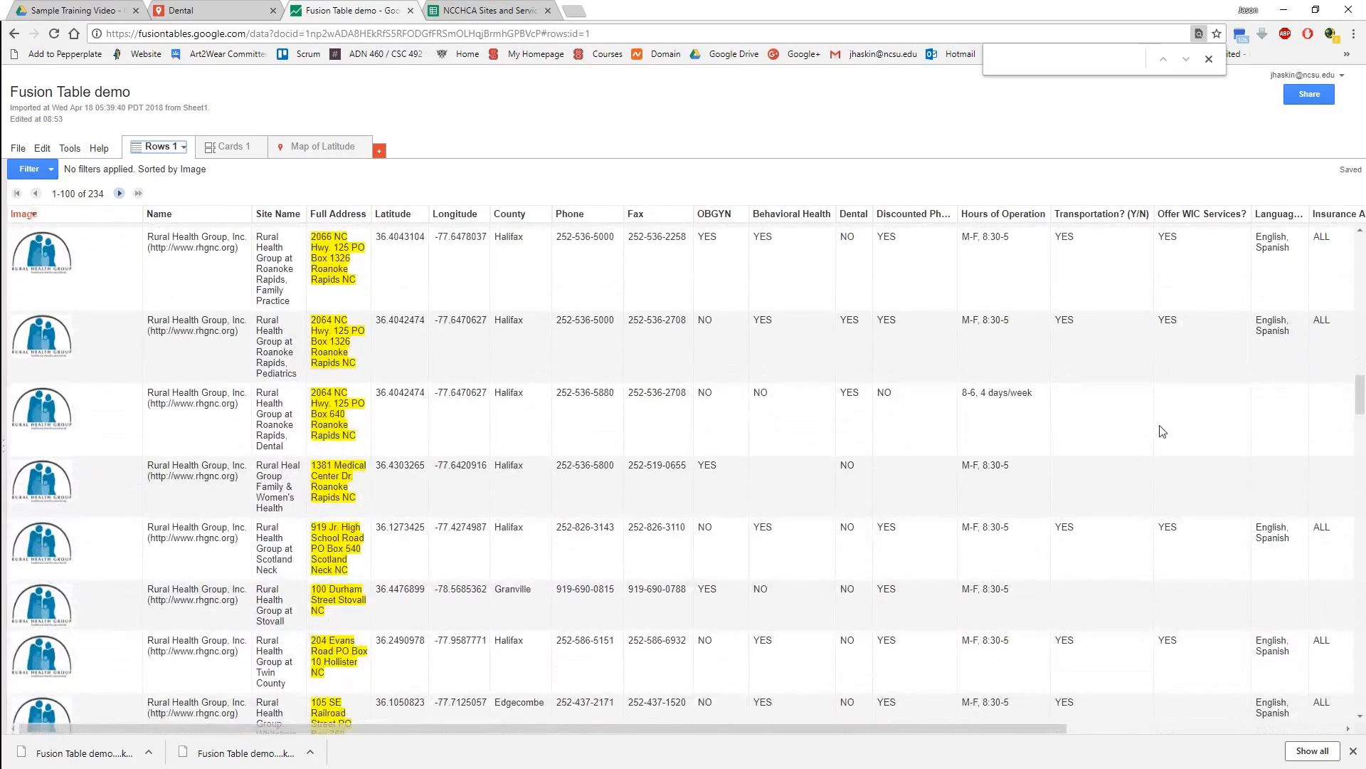
mouse_move(1360, 390)
mouse_down()
mouse_move(1363, 570)
mouse_move(1363, 545)
mouse_up()
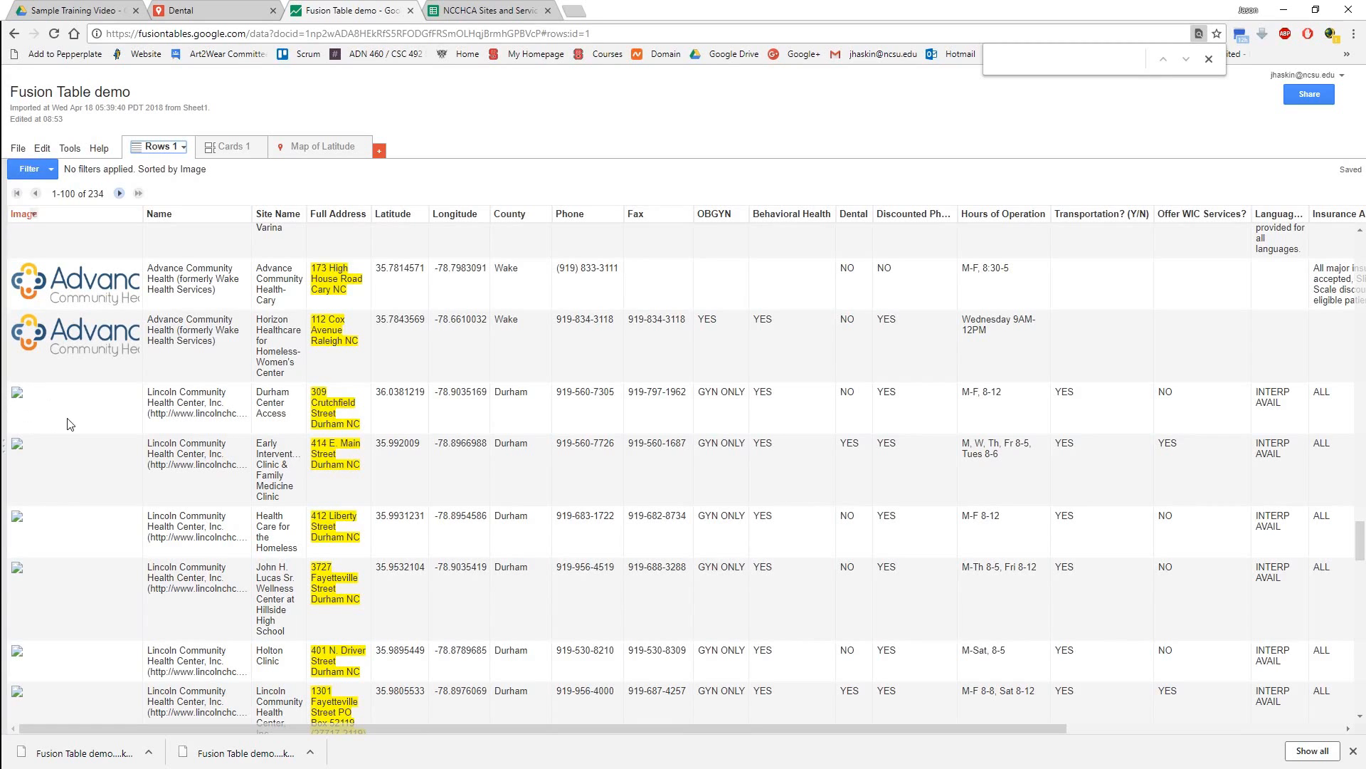
click(17, 402)
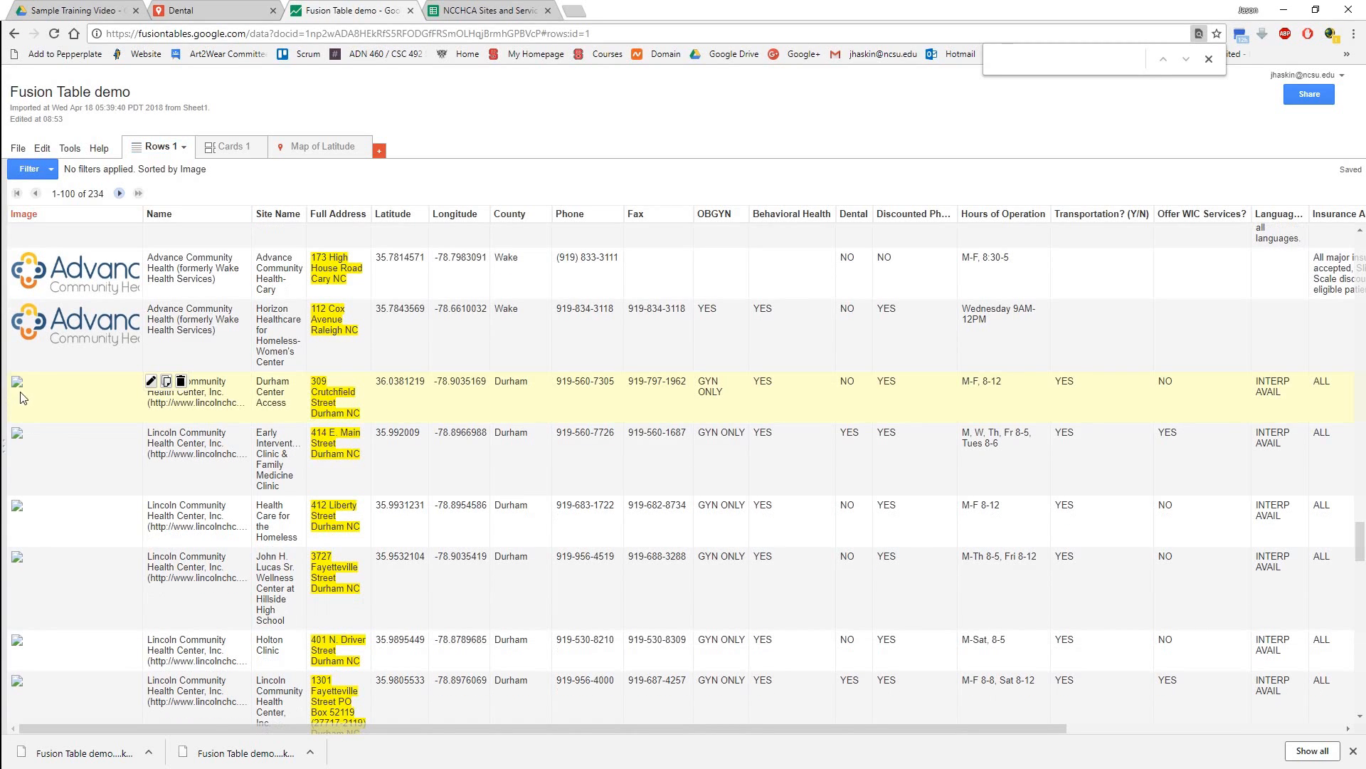
click(150, 385)
scroll(731, 154, up, 1)
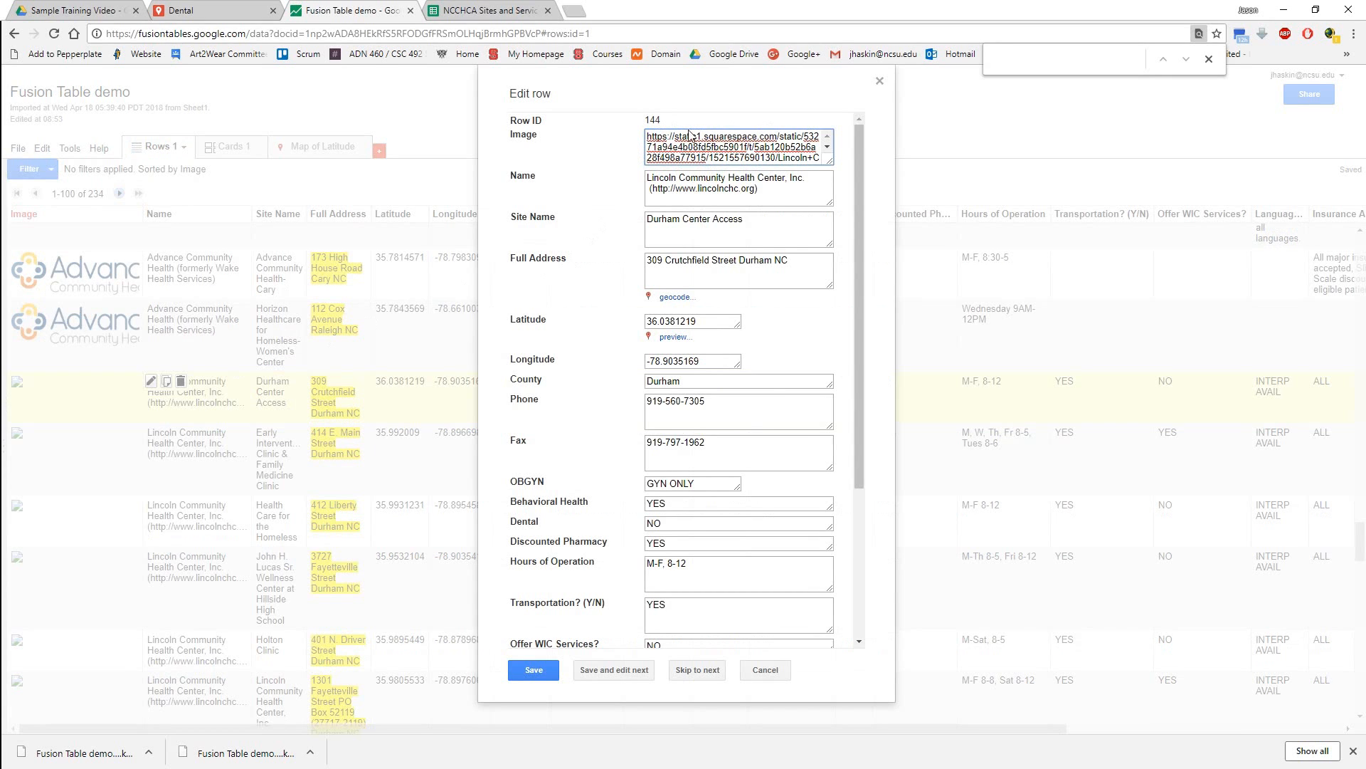
click(765, 675)
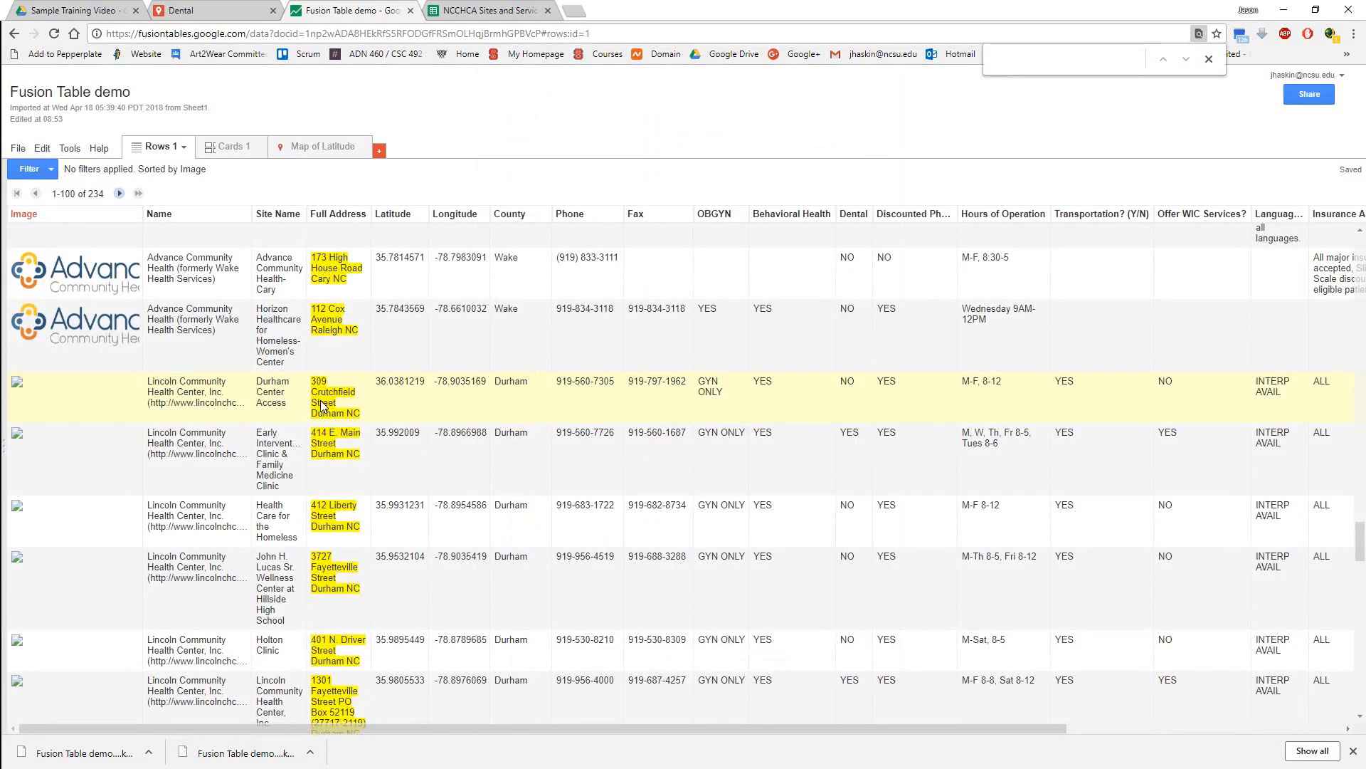
Search Google for the name Lincoln Community Health Center, Inc from the Durham Center Access row and show the image results.
drag(147, 384, 222, 394)
right_click(220, 394)
click(321, 423)
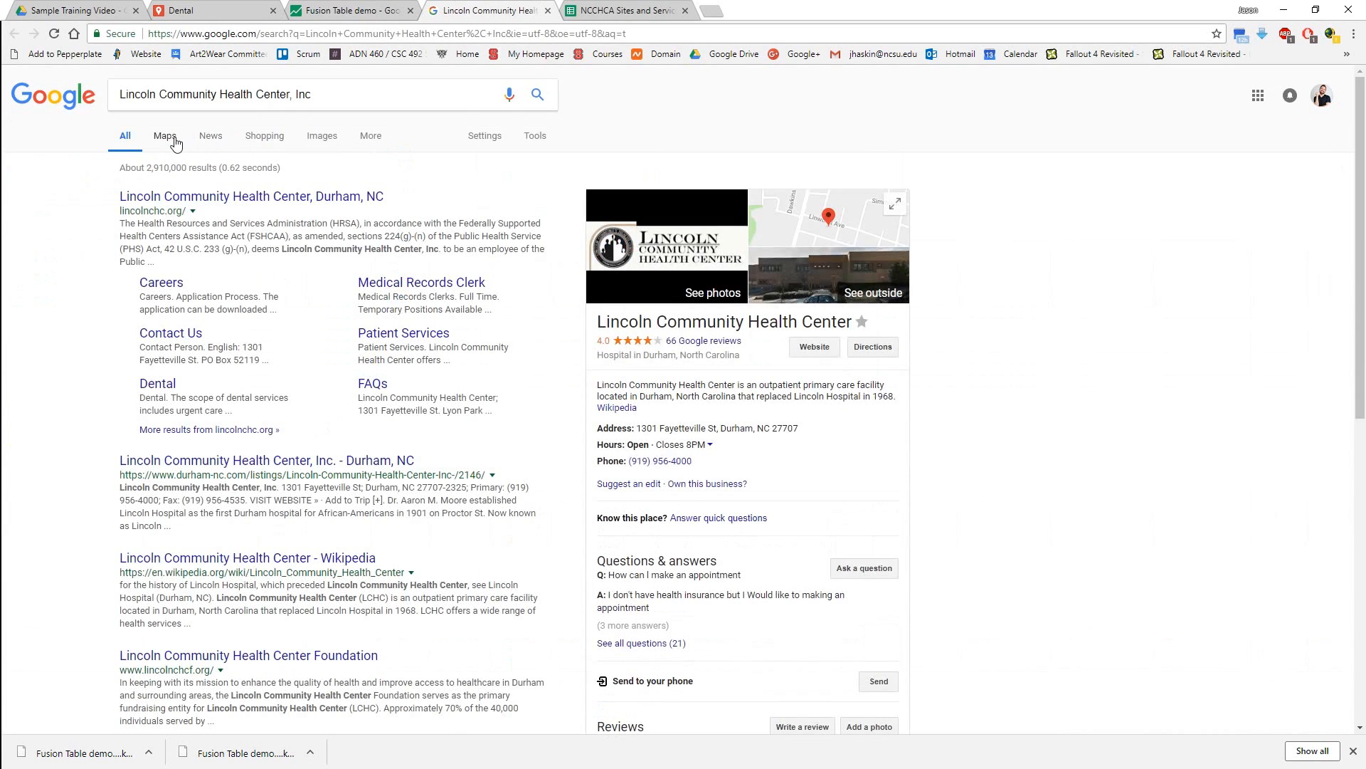
click(333, 137)
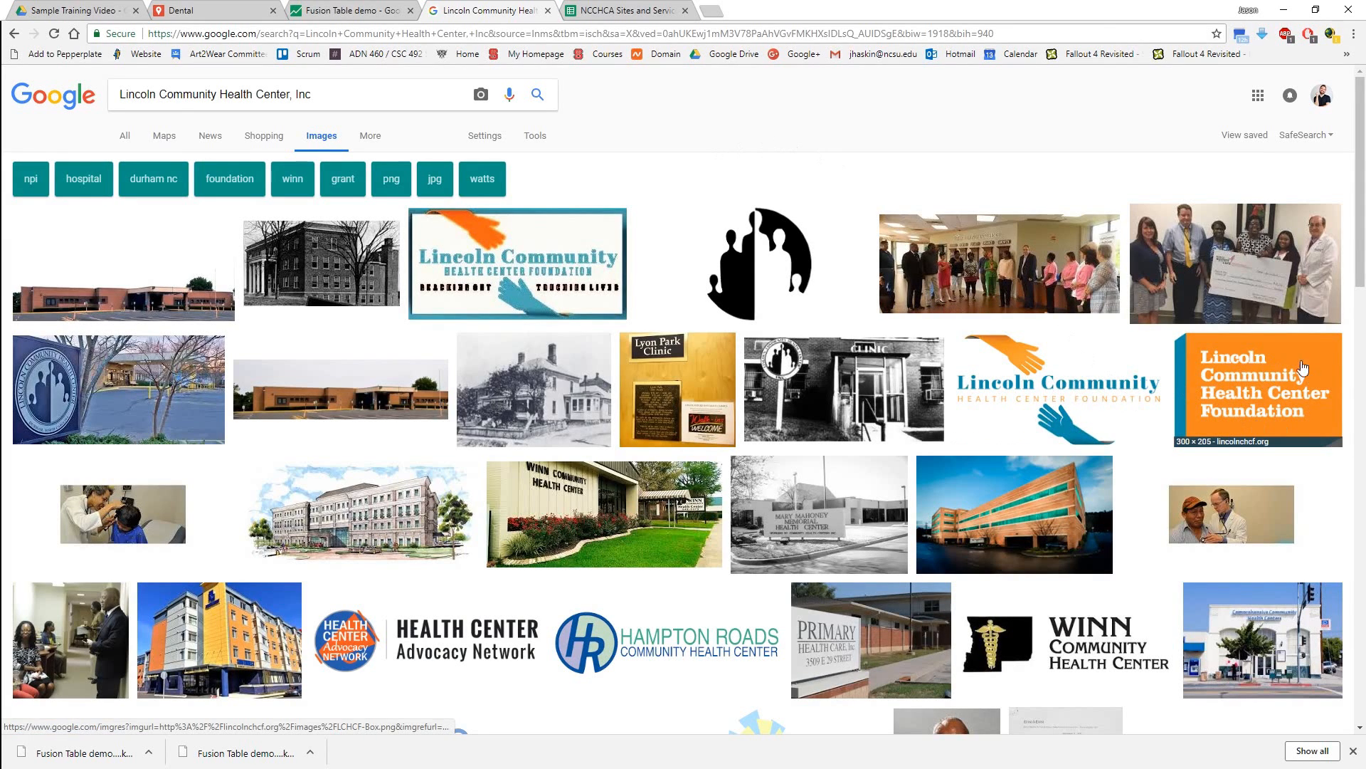
Copy the image address of the orange Lincoln Community Health Center Foundation logo.
click(1249, 403)
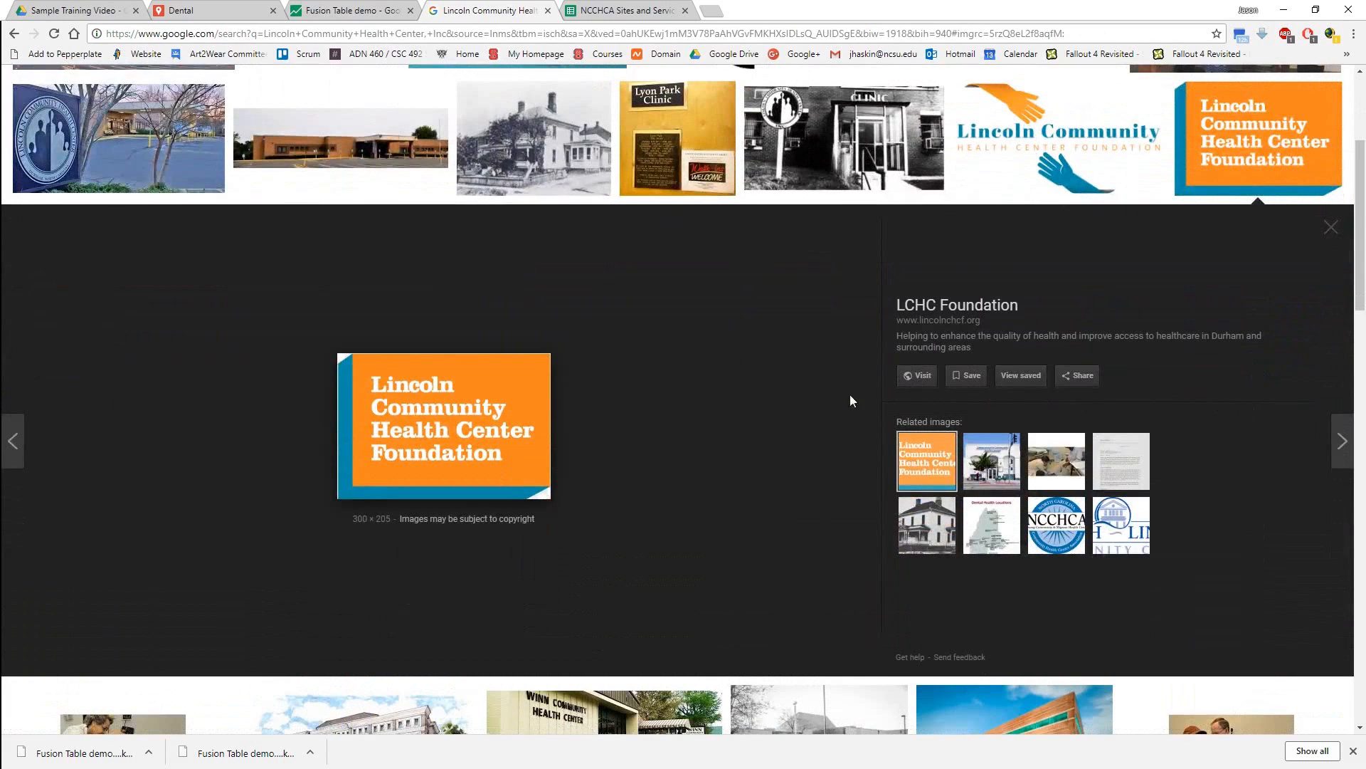
right_click(414, 419)
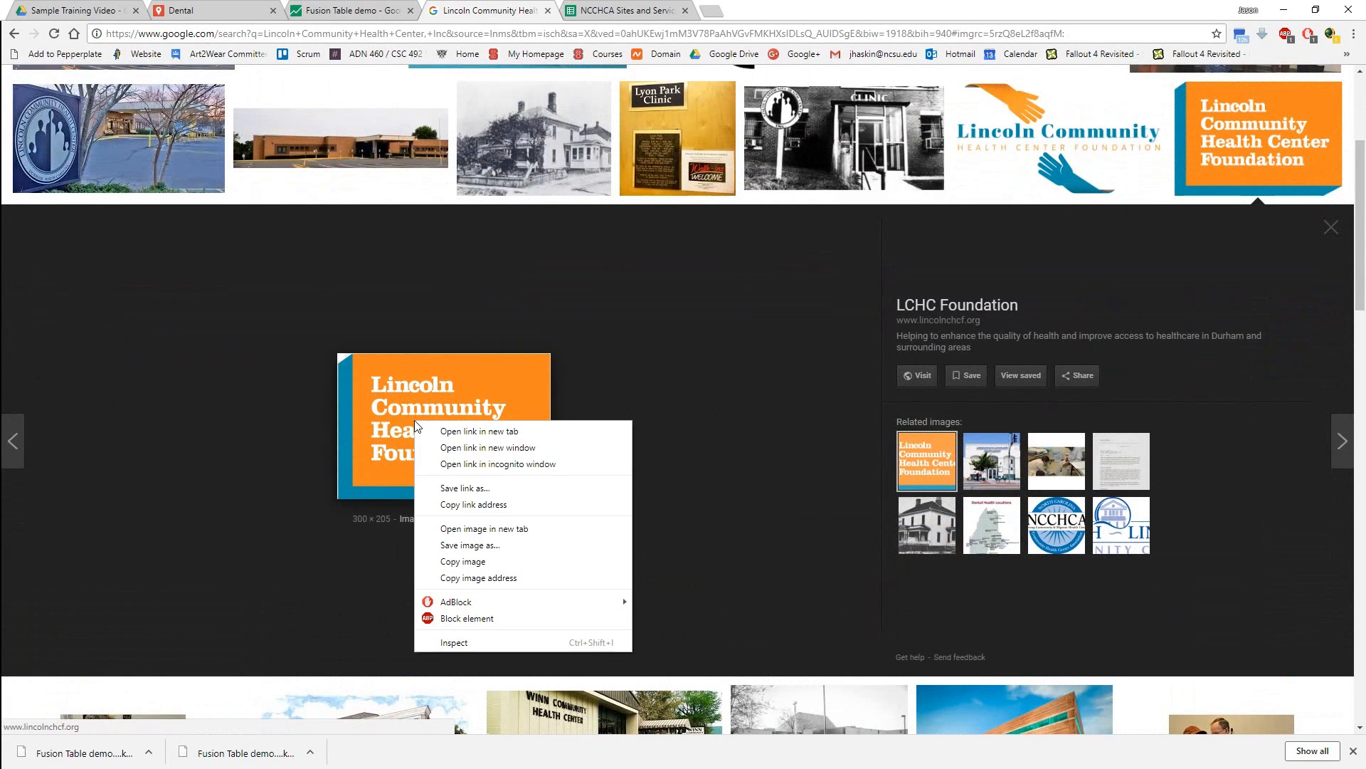
click(468, 579)
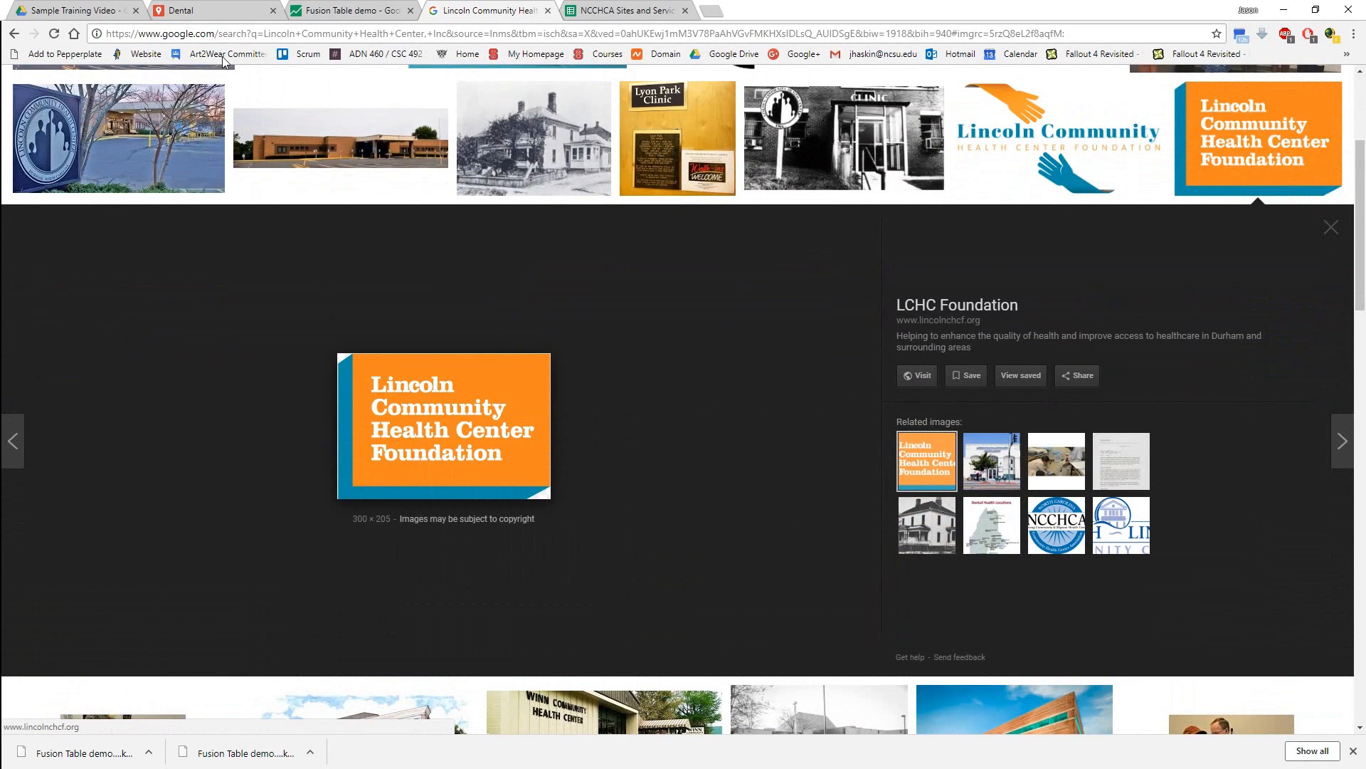
click(335, 11)
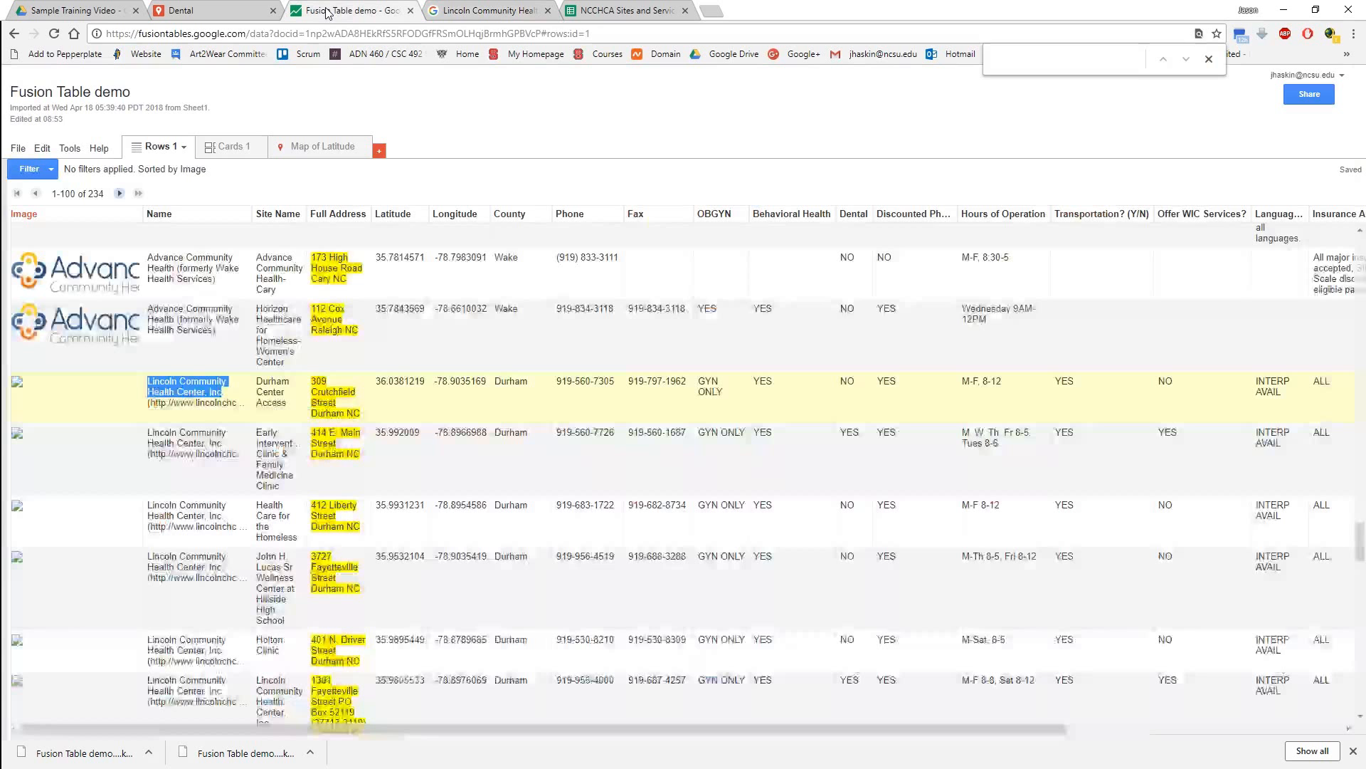
click(44, 396)
click(150, 382)
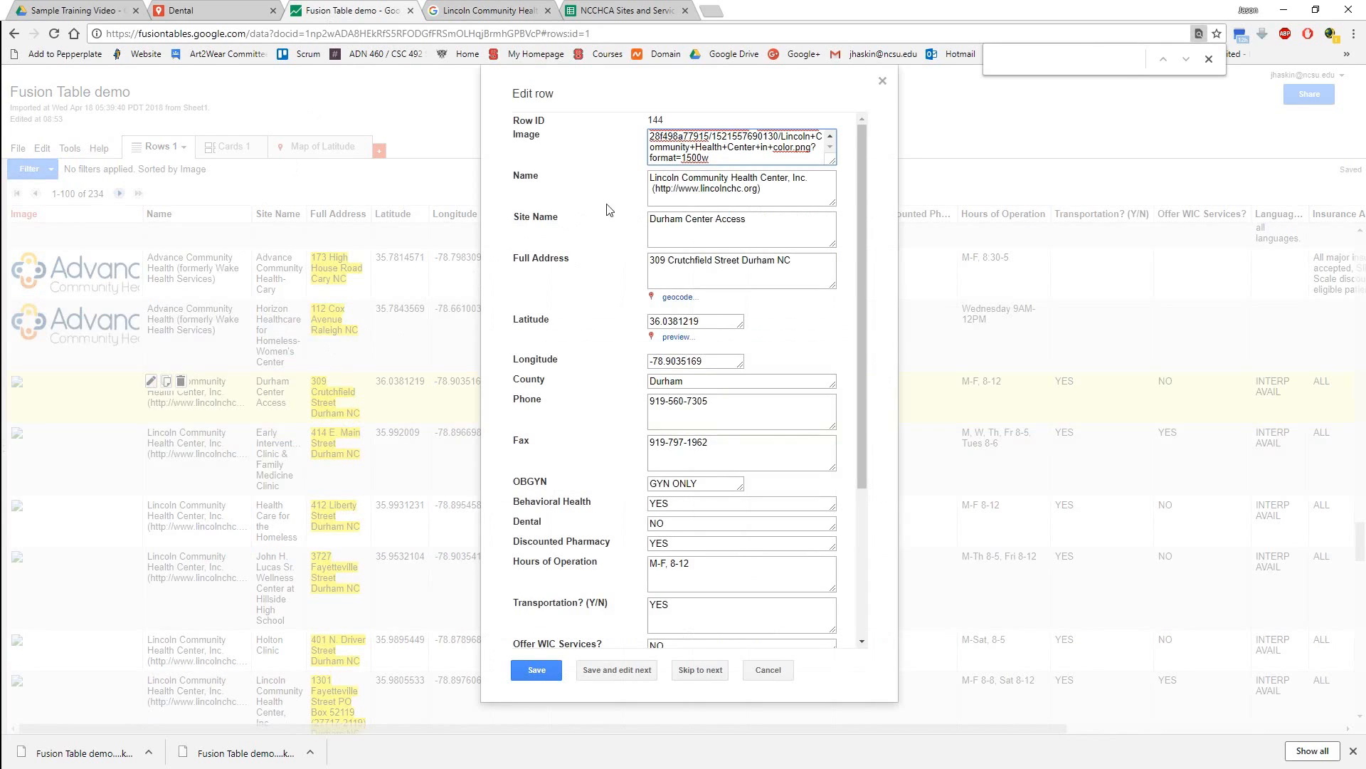
drag(712, 159, 659, 132)
text(http://lincolnchcf.org/images/LCHCF-Box.png)
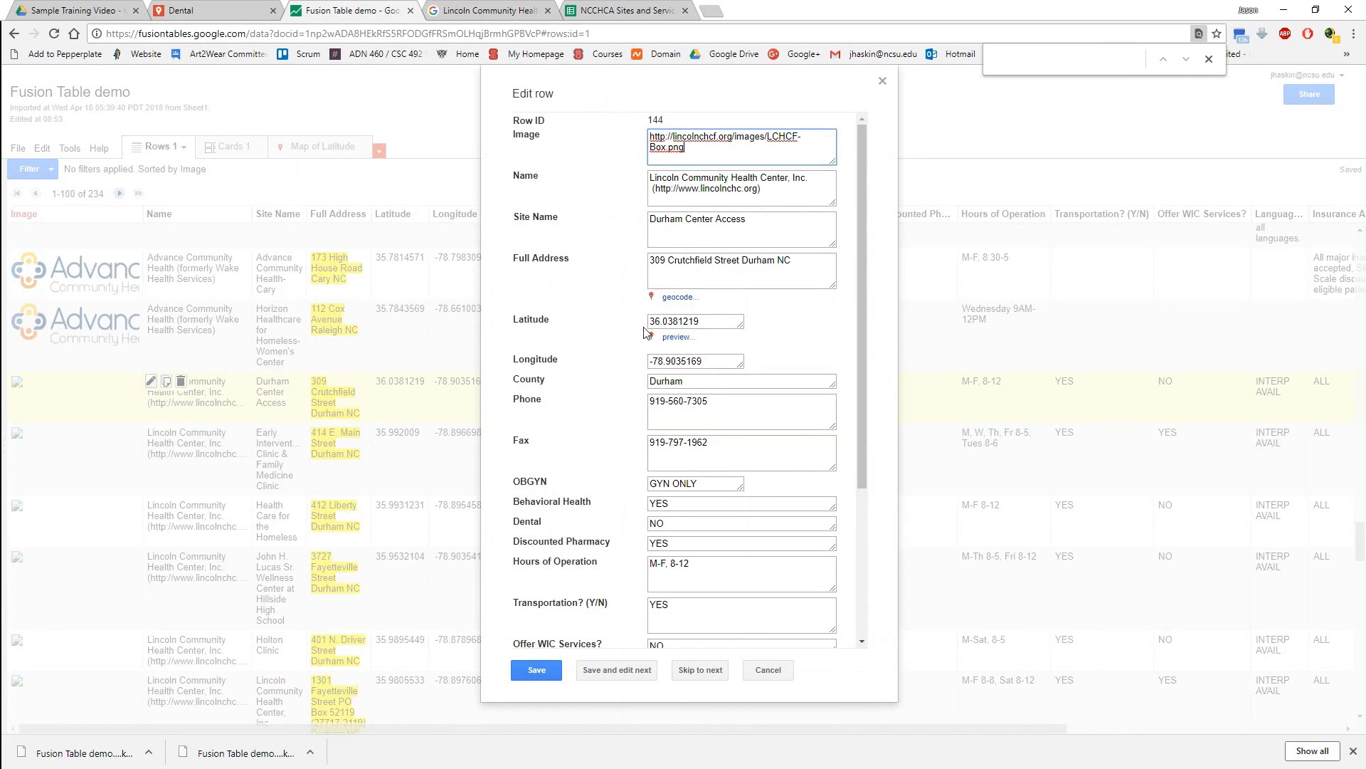
click(532, 671)
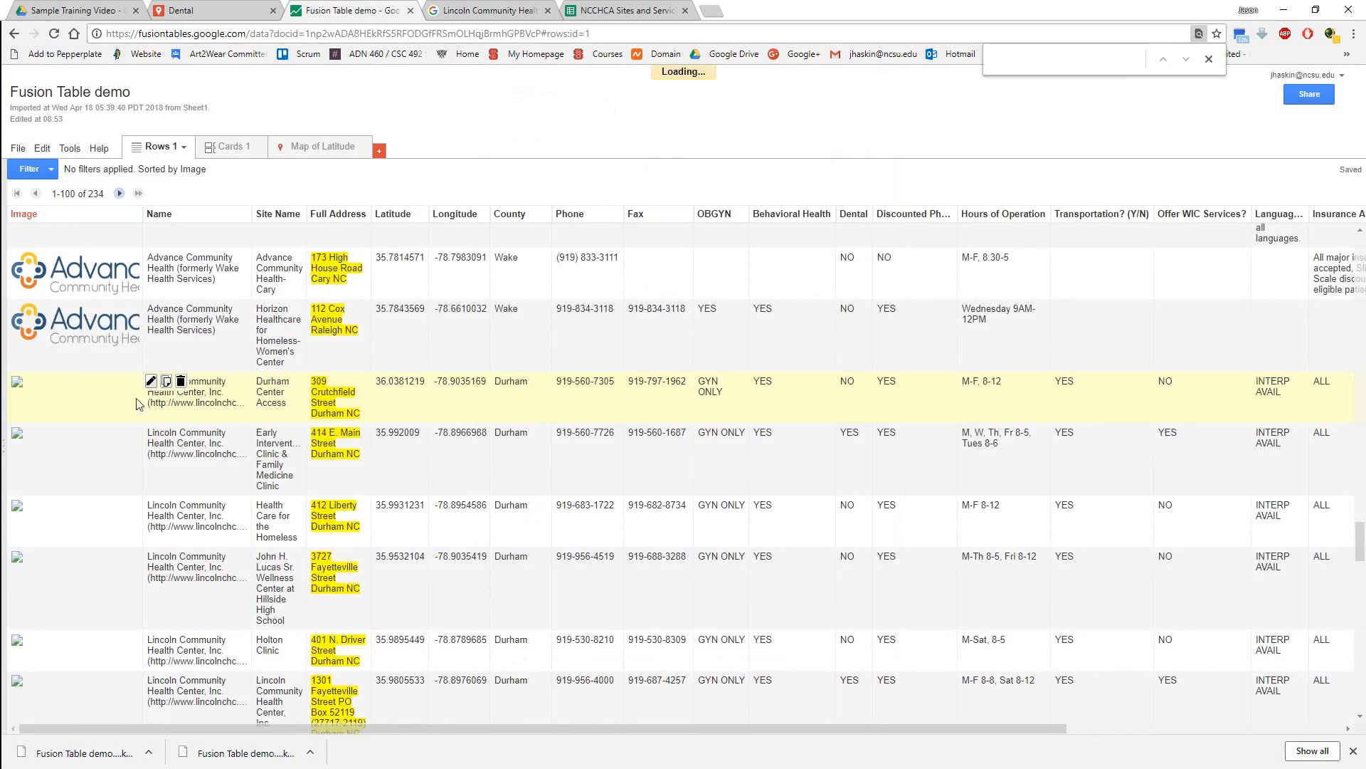
Replace the Image URL of the Early Intervention Clinic & Family Medicine Clinic row with the same copied logo address and save it.
scroll(155, 259, down, 3)
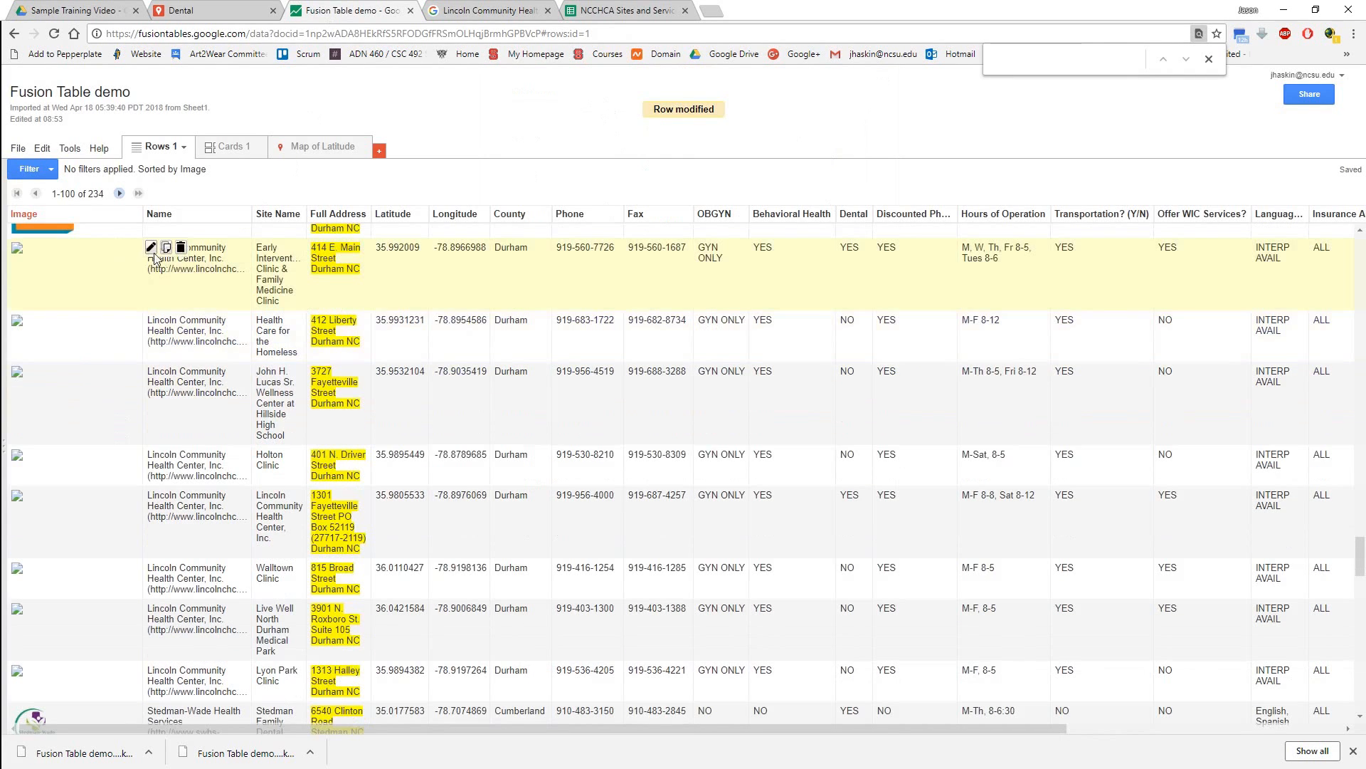
click(151, 248)
key(ctrl+a)
text(http://lincolnchcf.org/images/LCHCF-Box.png)
click(536, 680)
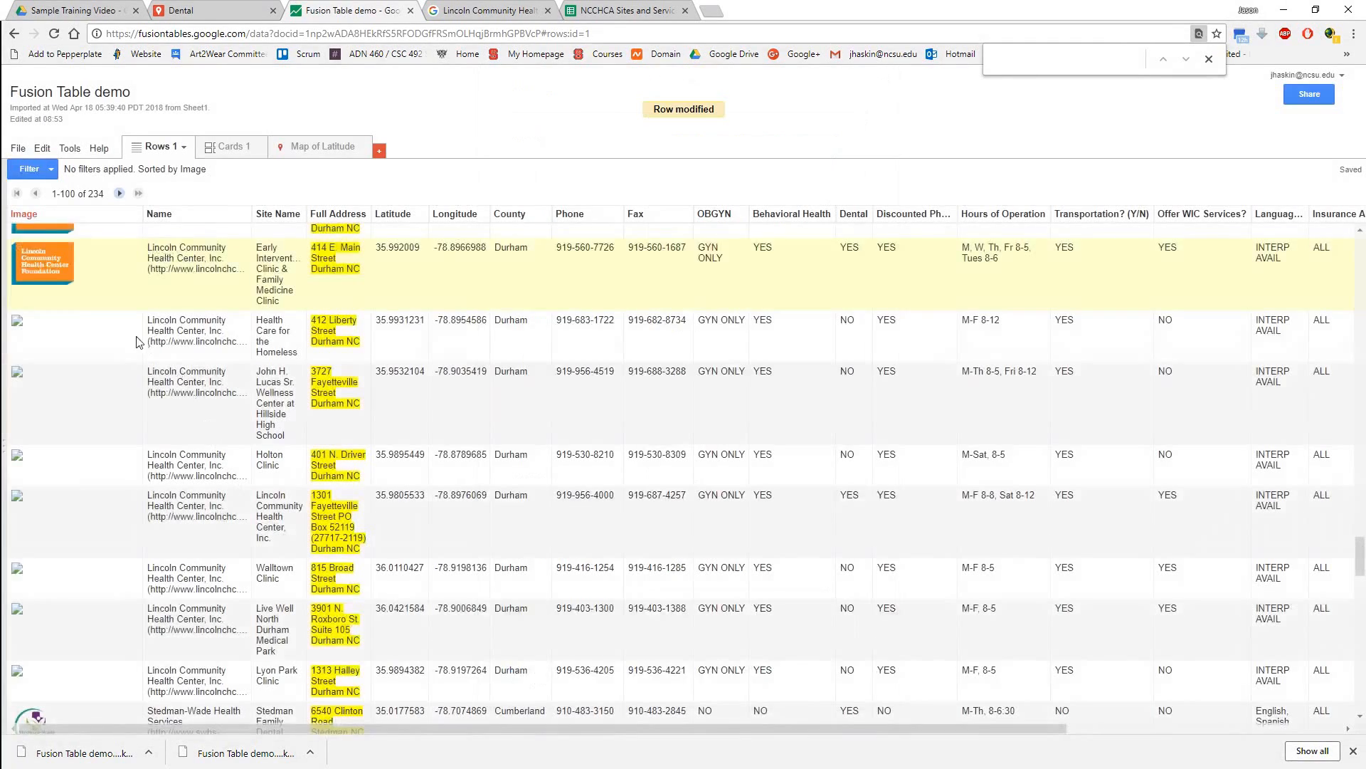
Widen the Site Name column, set the Name column's format to Link and save the column change.
scroll(281, 352, up, 5)
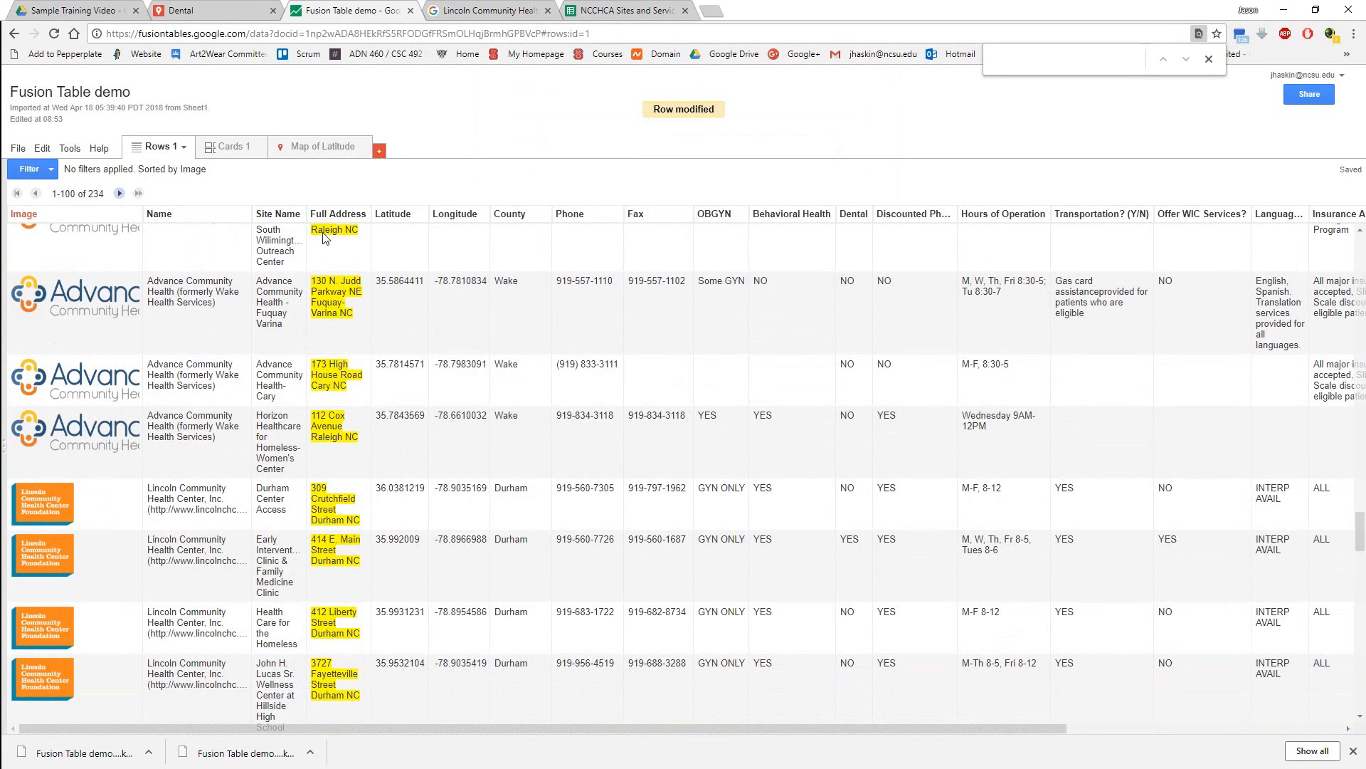
drag(306, 211, 388, 211)
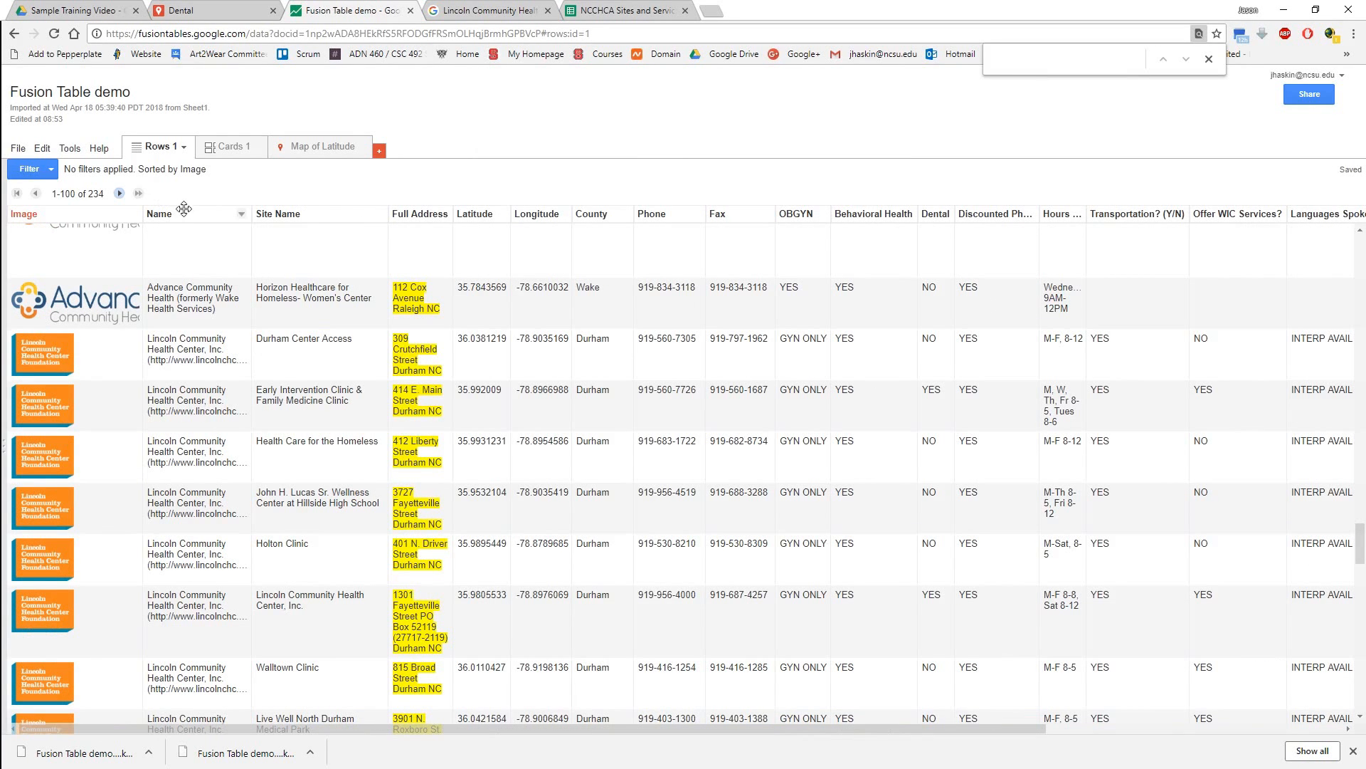
click(242, 216)
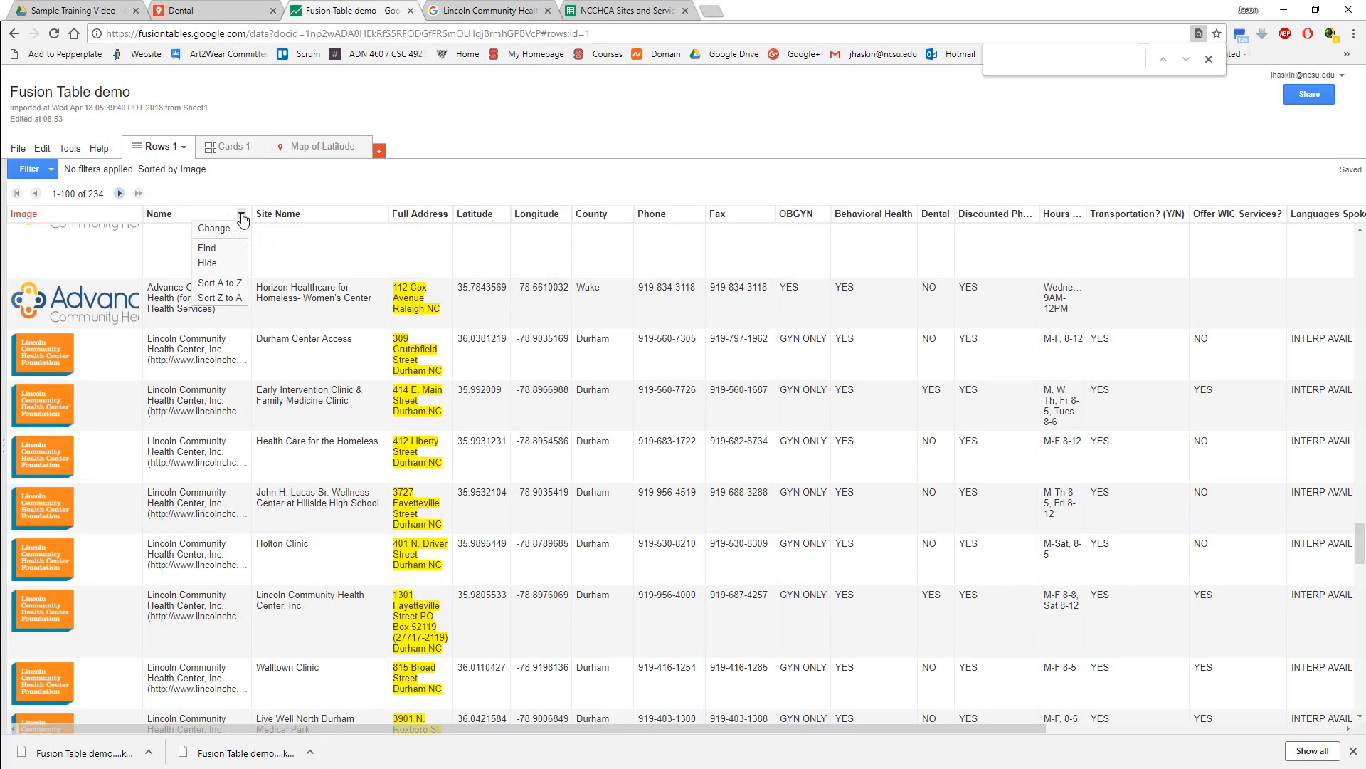
click(217, 229)
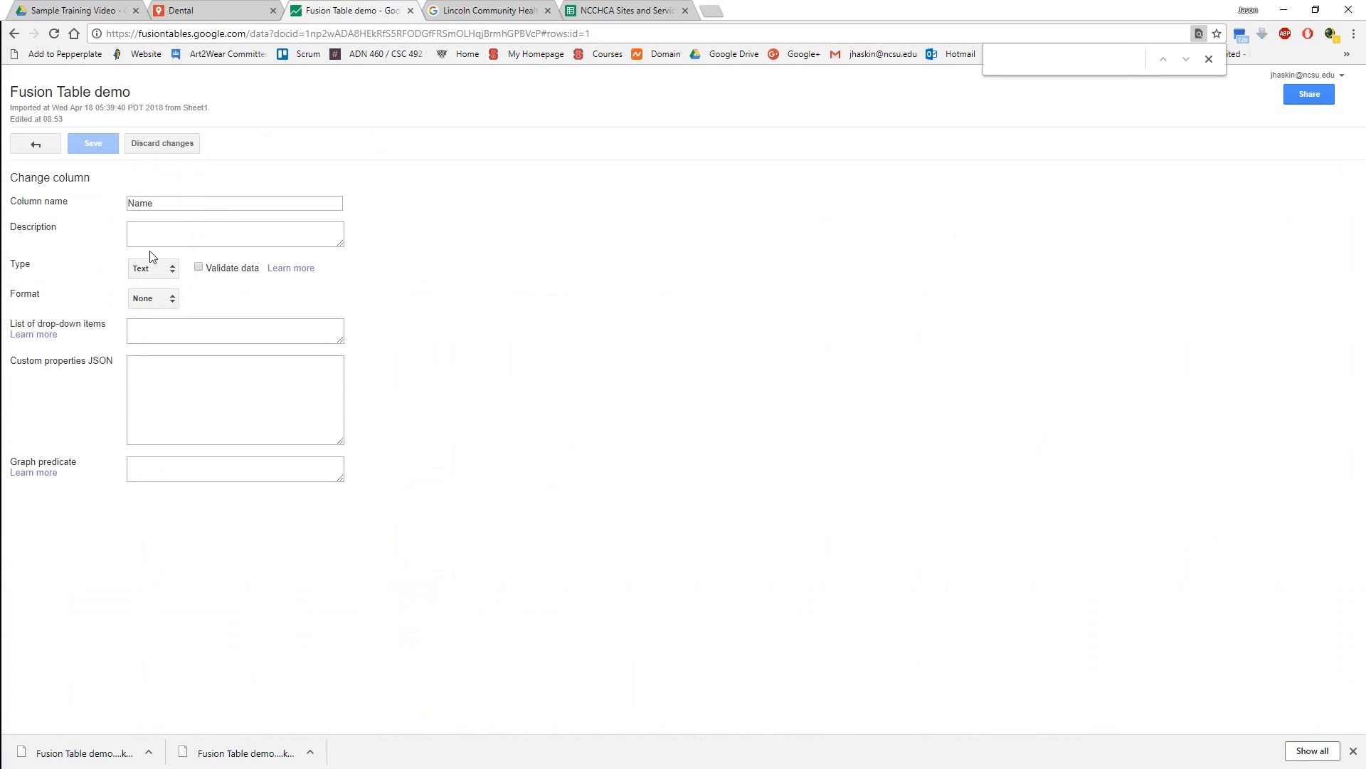
click(164, 303)
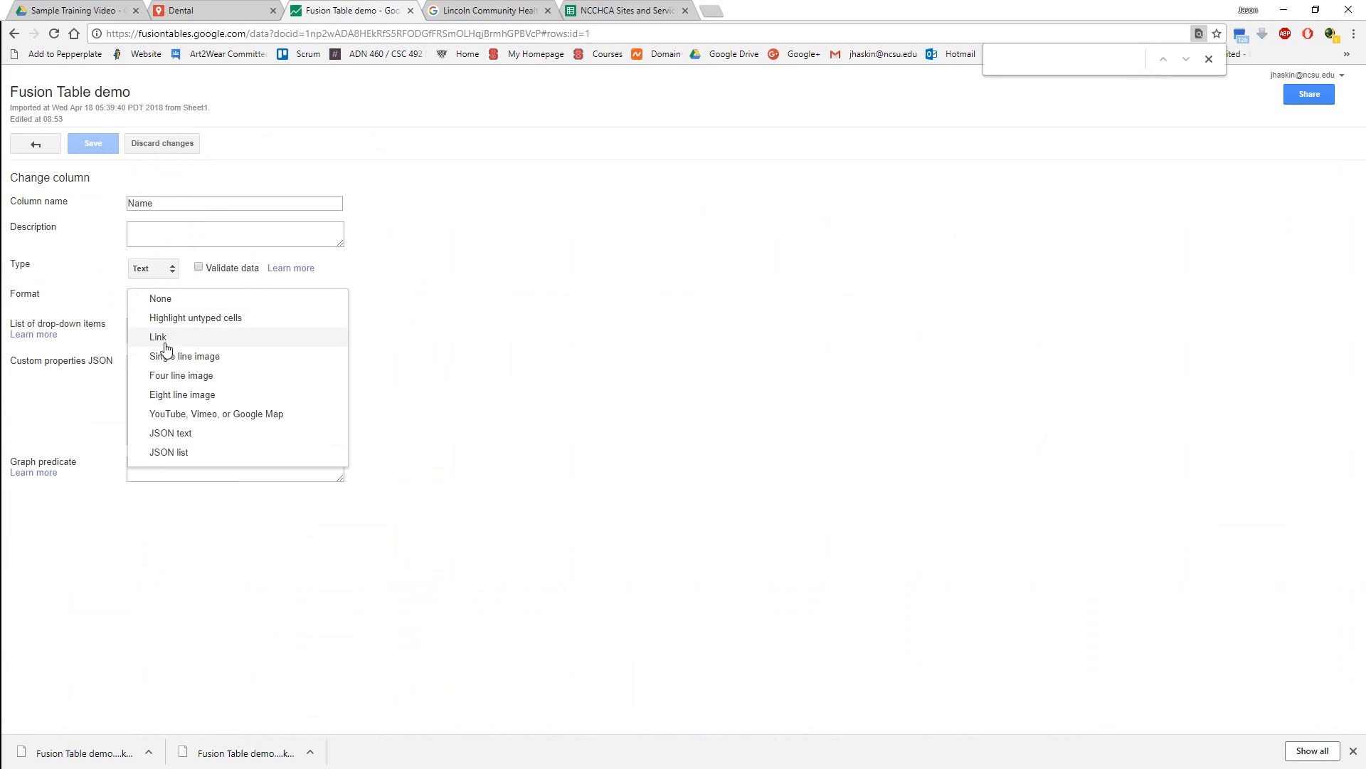
click(157, 341)
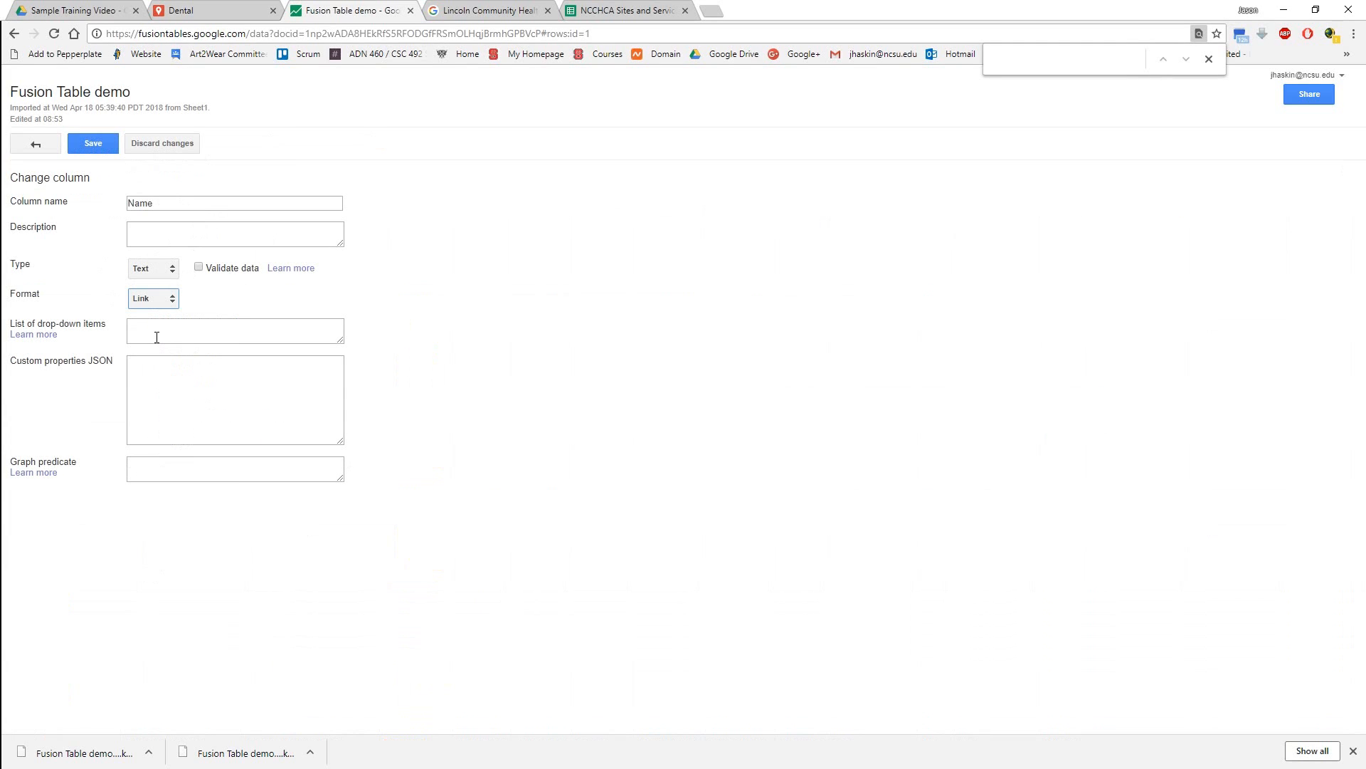
click(93, 143)
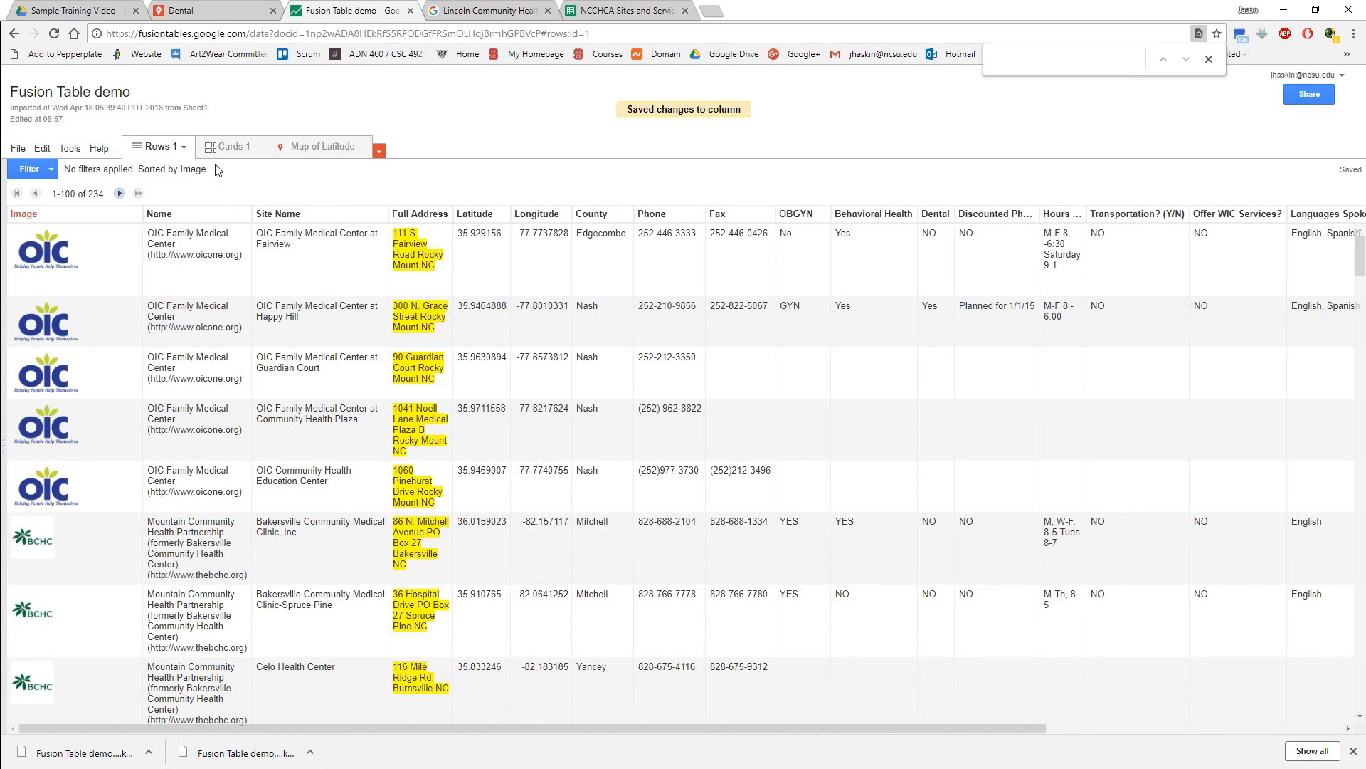
Review the site markers on the Map of Latitude and the updated Name entries in the table's rows.
click(317, 146)
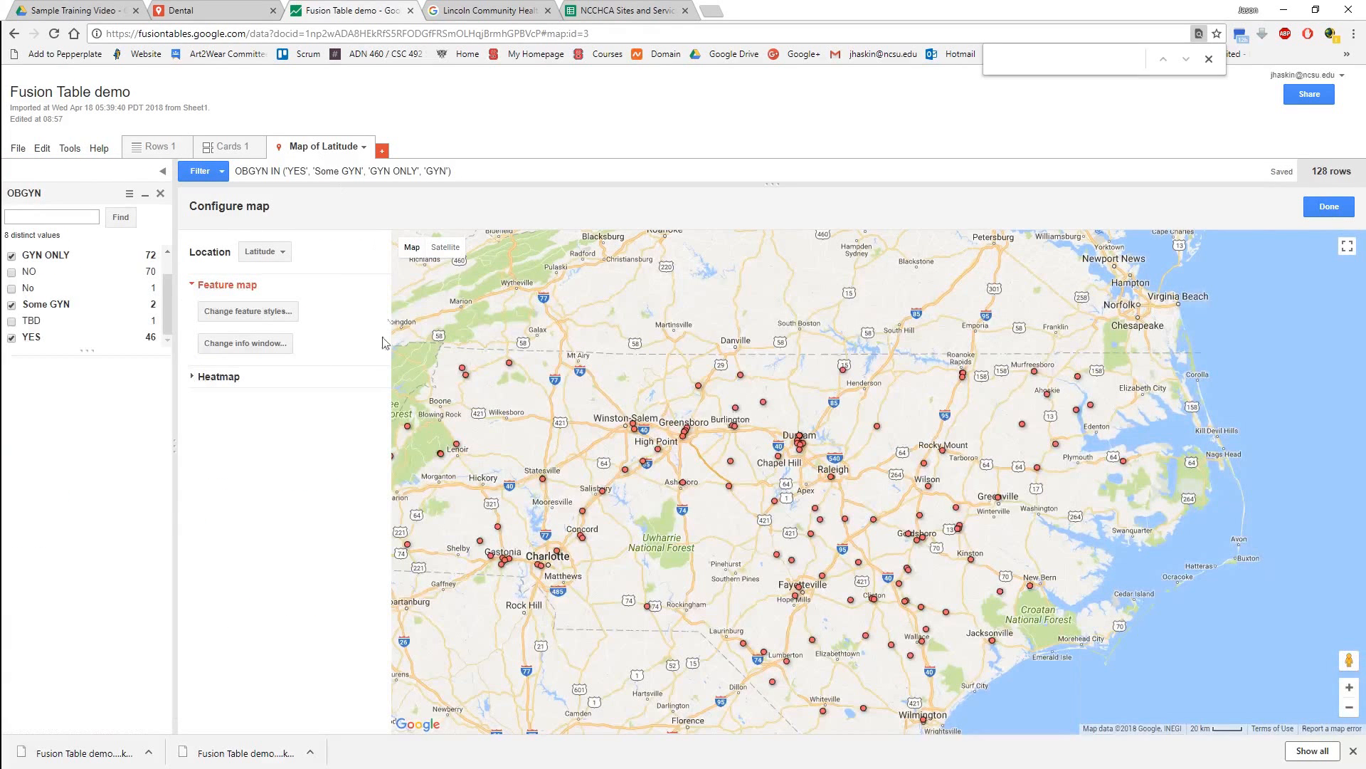
click(147, 148)
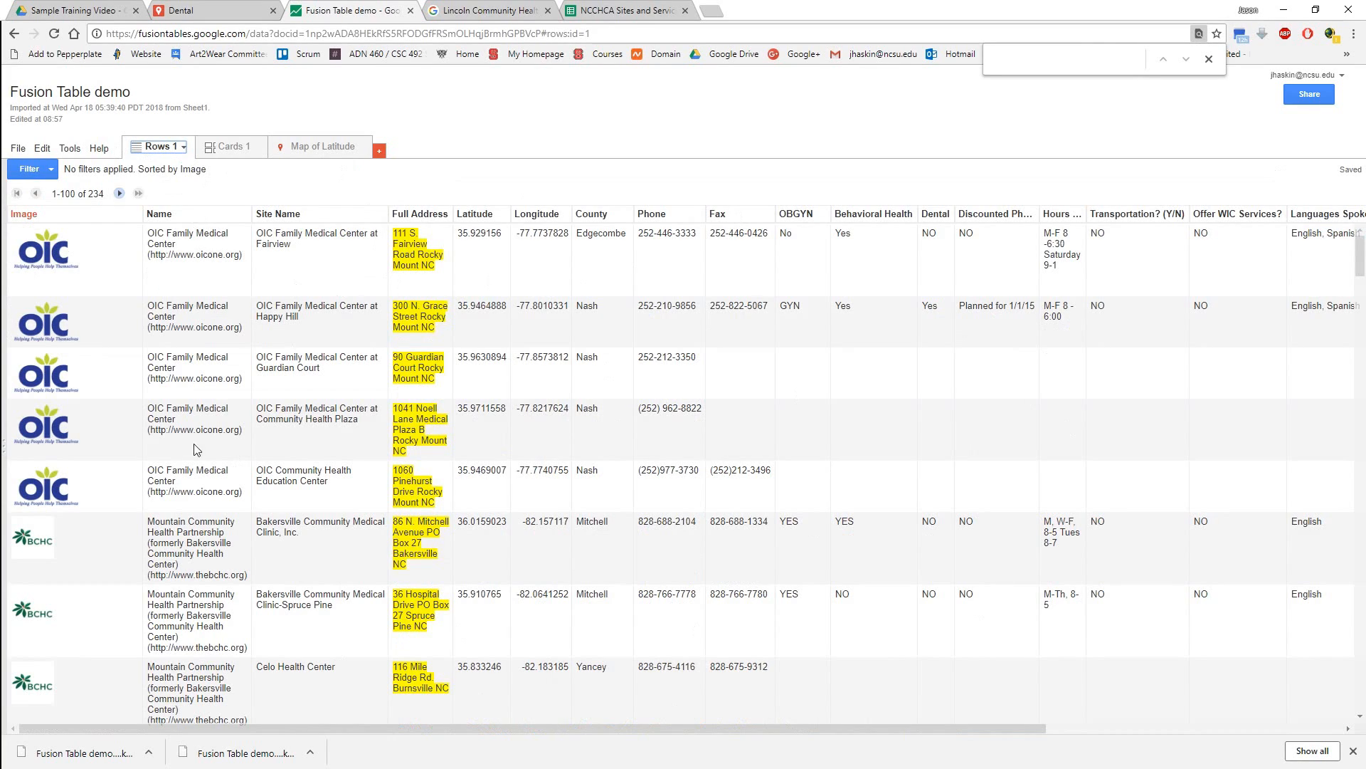
scroll(169, 578, down, 5)
scroll(141, 579, up, 5)
click(319, 146)
drag(820, 471, 874, 373)
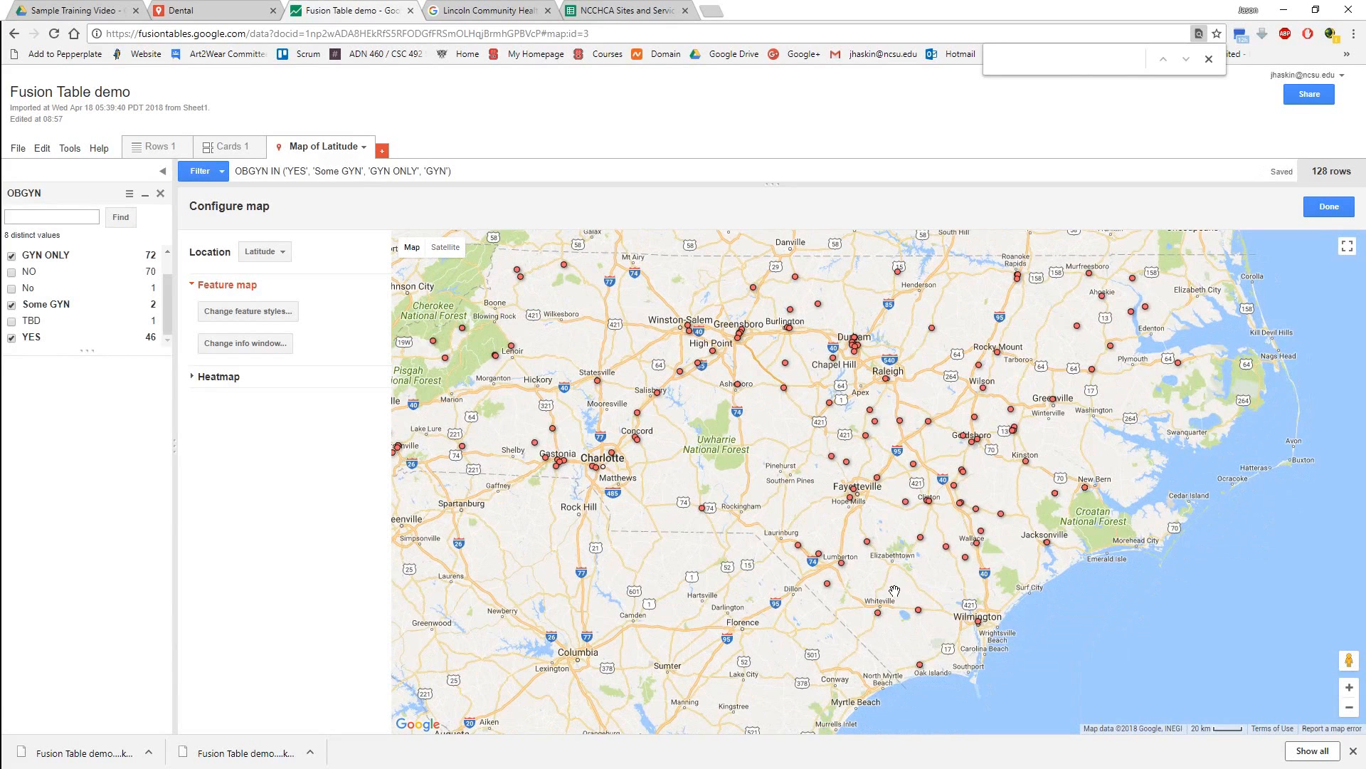
drag(699, 464, 740, 484)
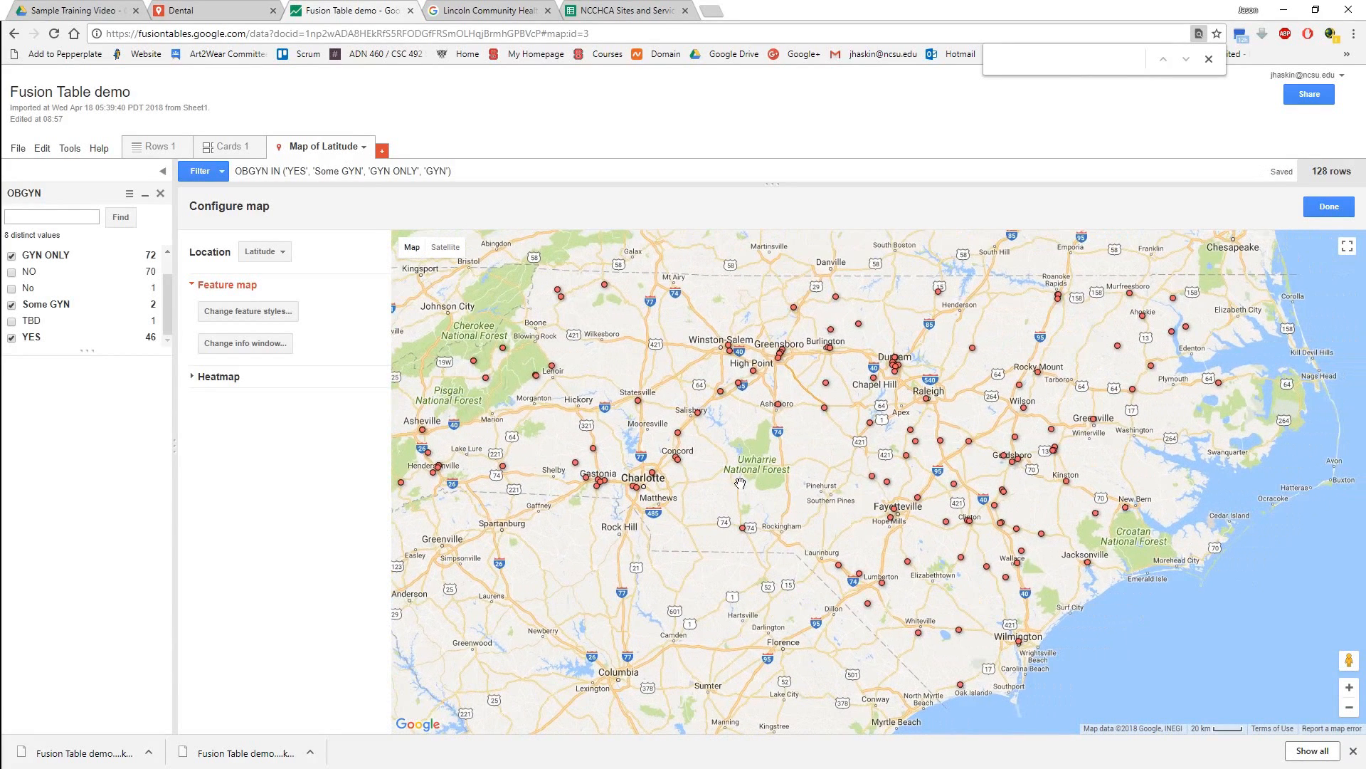
Download the Fusion Table's filtered rows as KML, replacing the existing file Fusion Table demo-filtered (1).kml in Downloads.
click(14, 149)
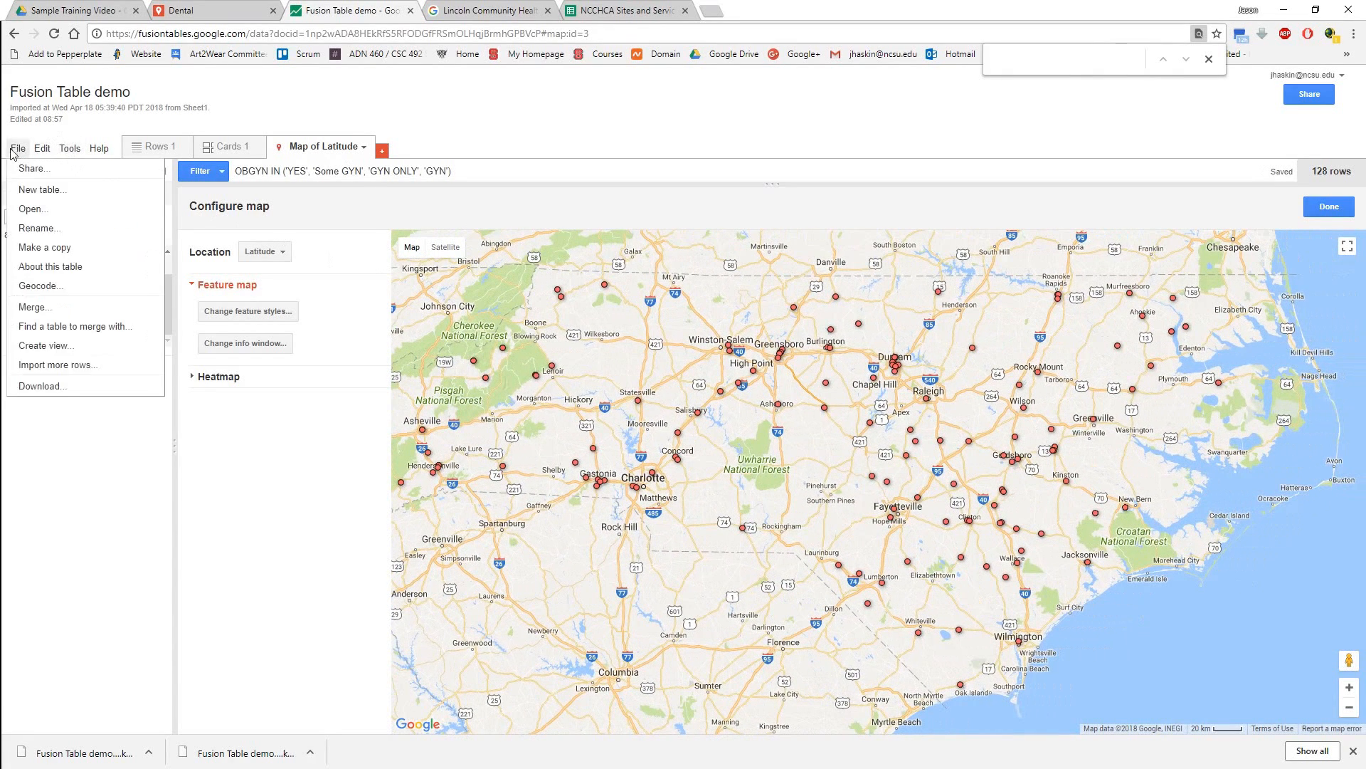
click(40, 385)
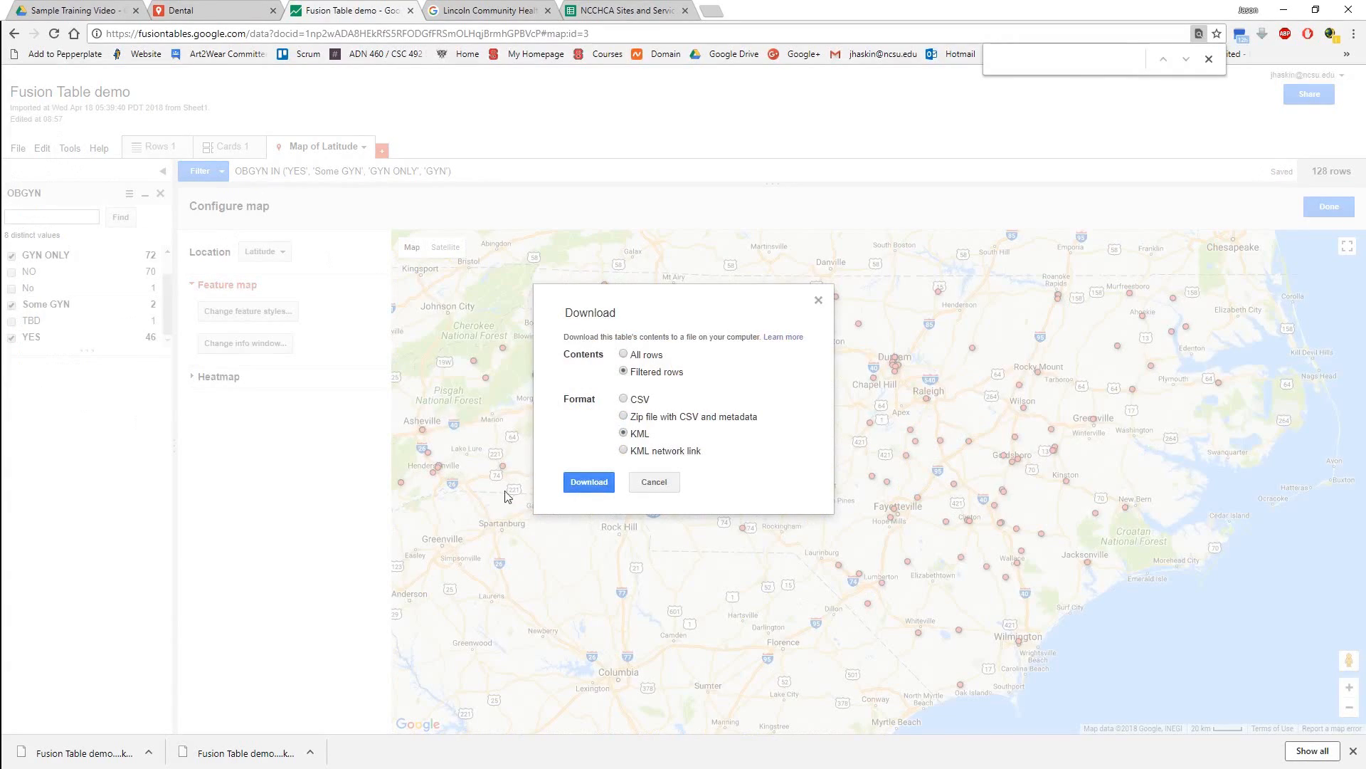
click(589, 481)
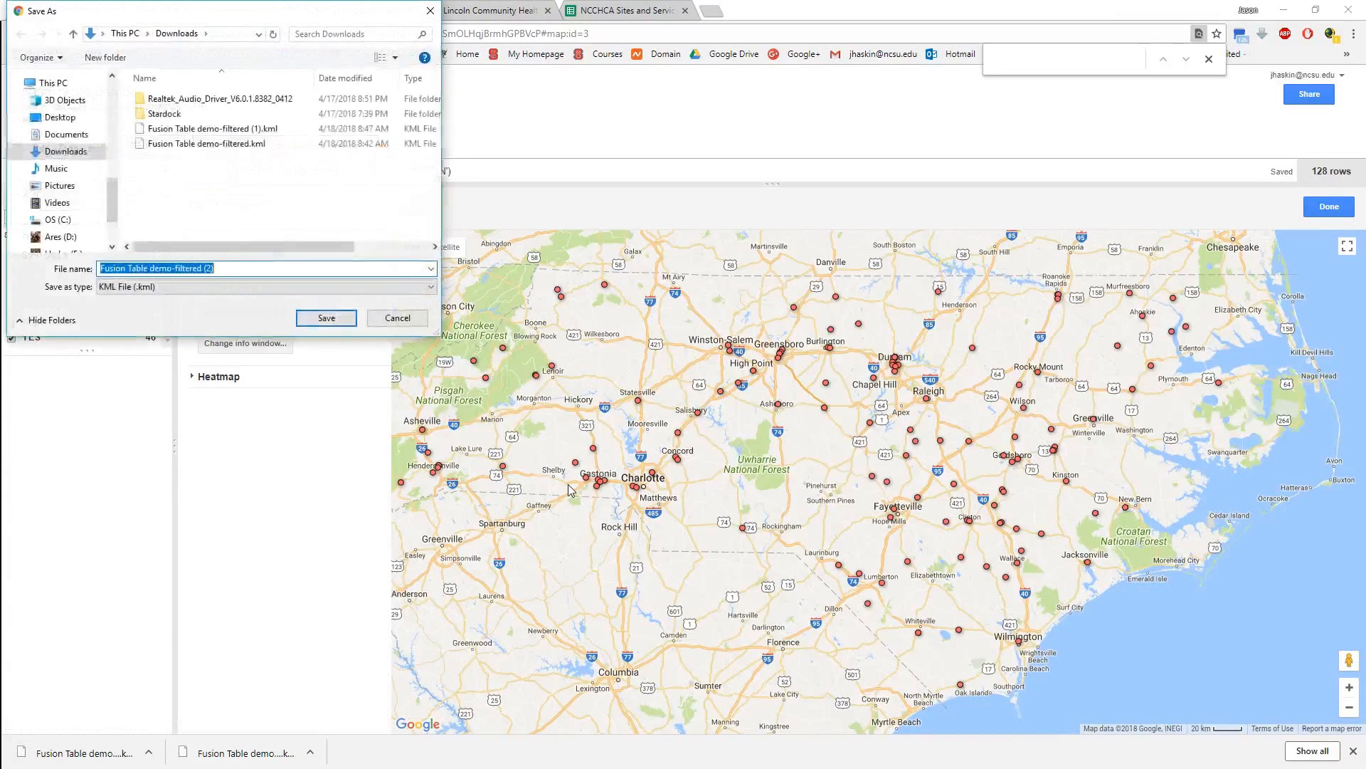
double_click(185, 132)
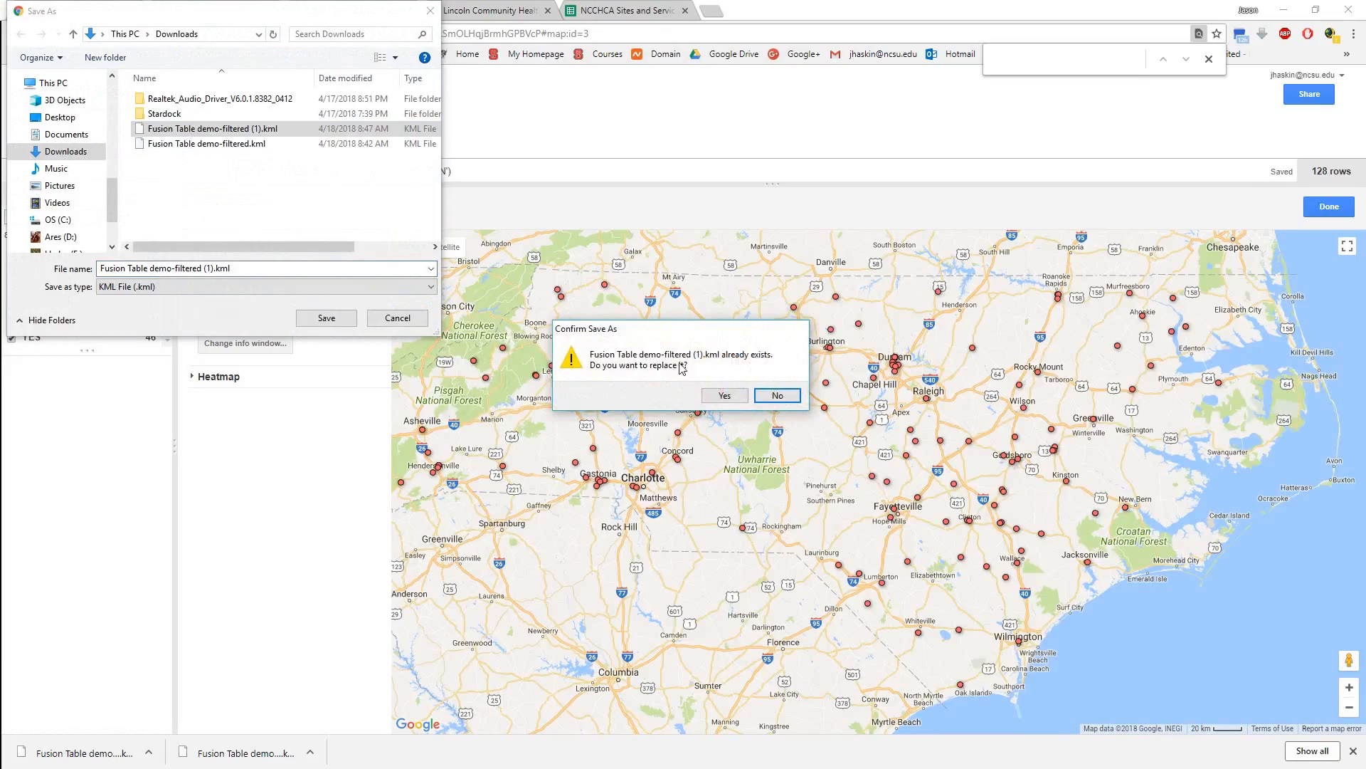
click(733, 395)
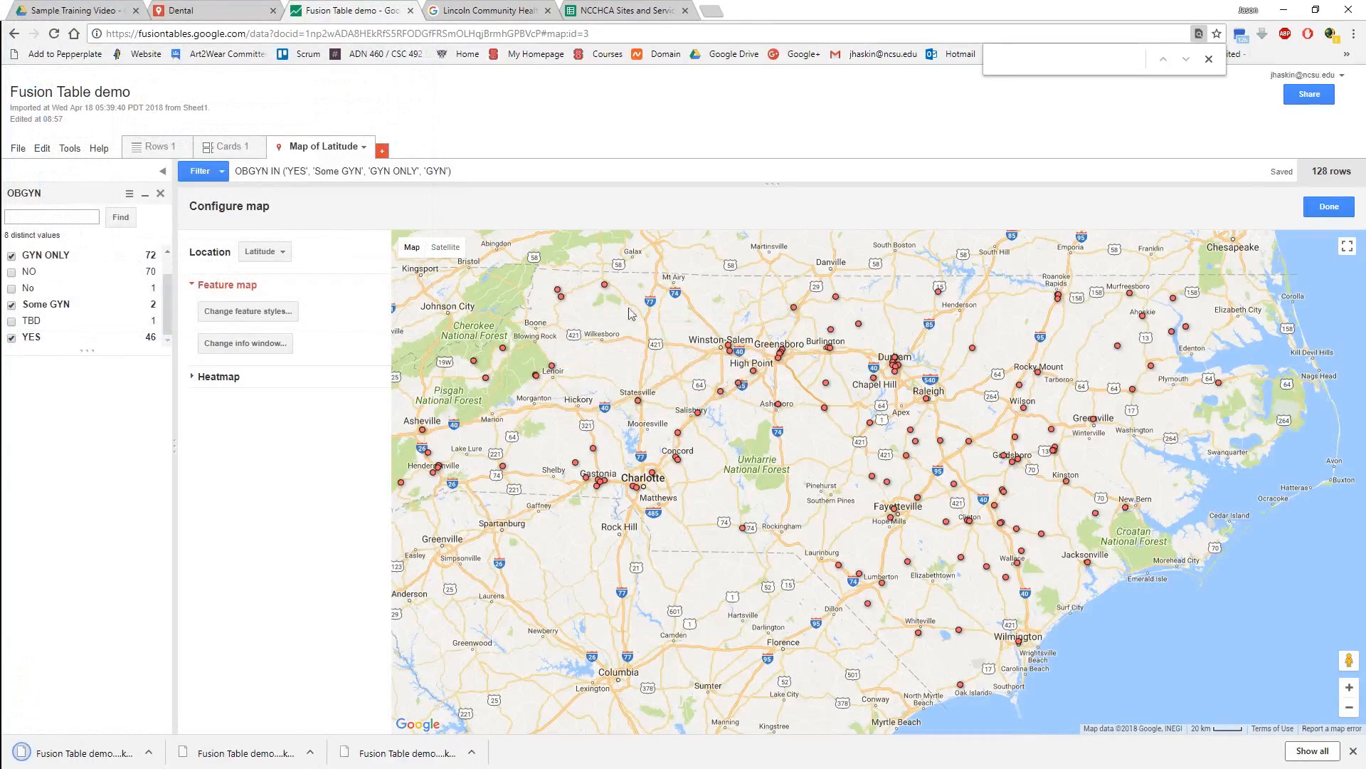
Switch to the Dental map in Google My Maps and delete its OBGYN Sites! layer.
click(213, 9)
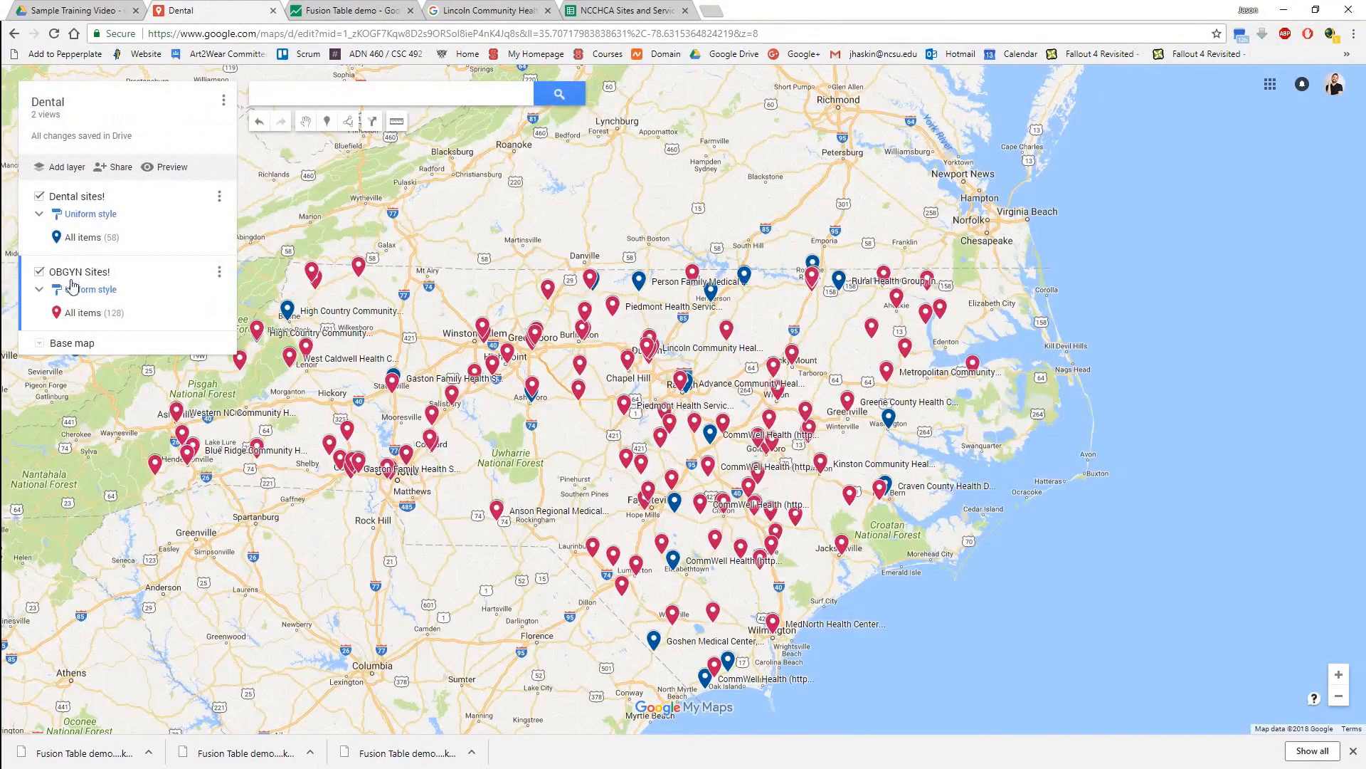
click(219, 271)
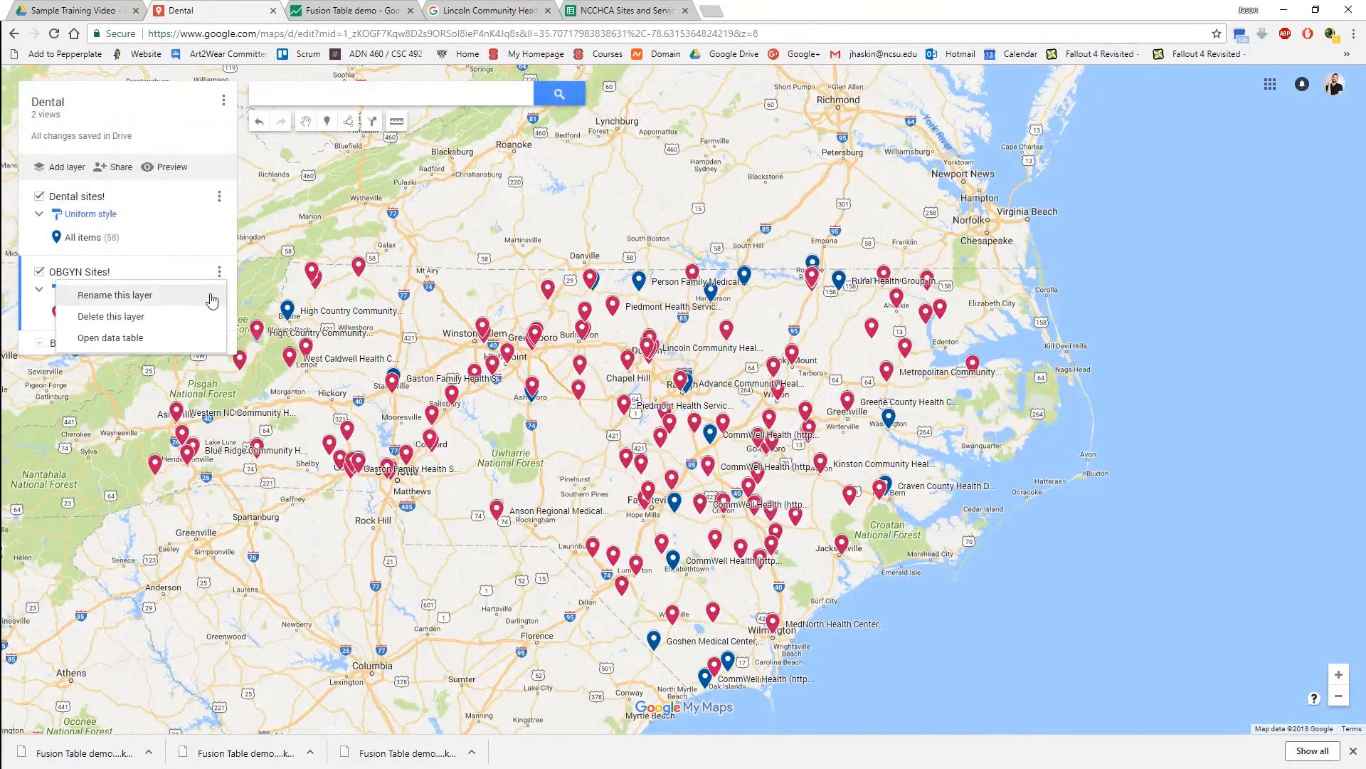
click(132, 322)
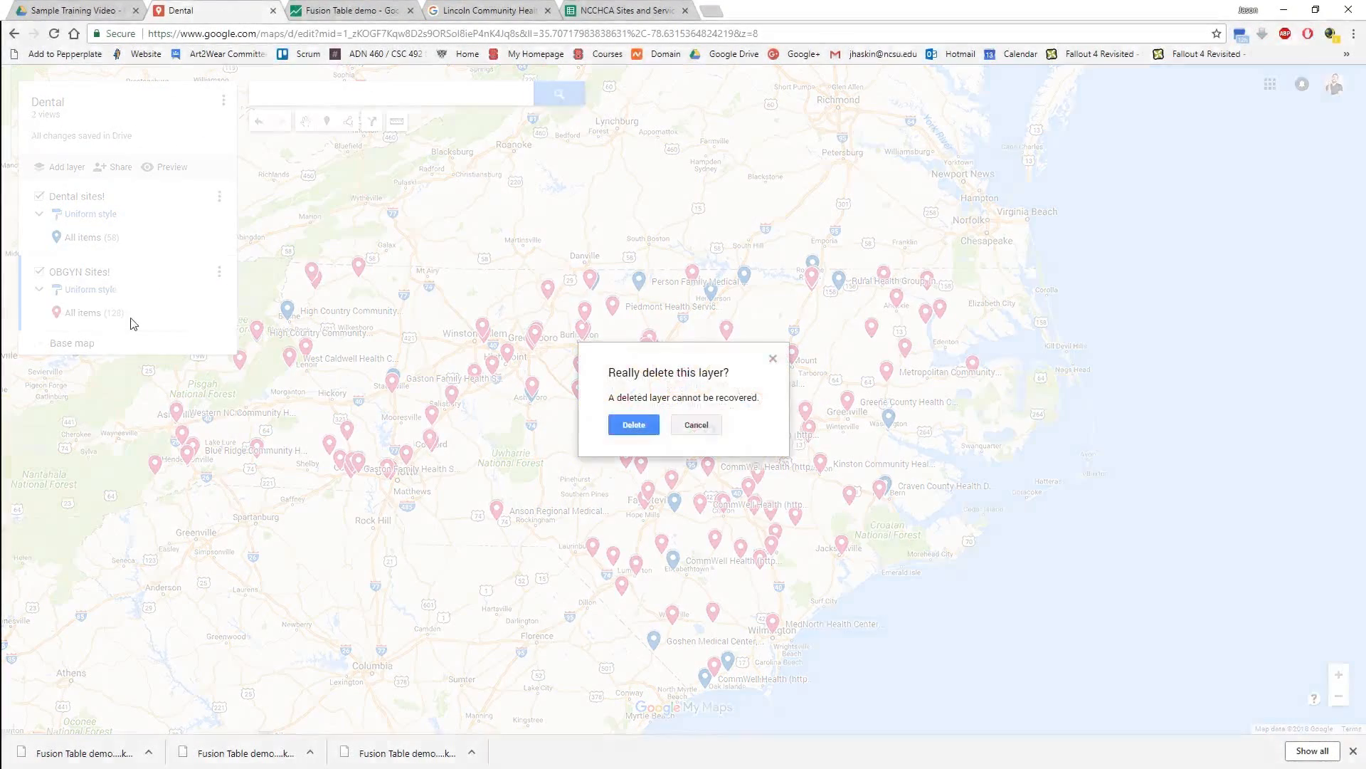
click(616, 427)
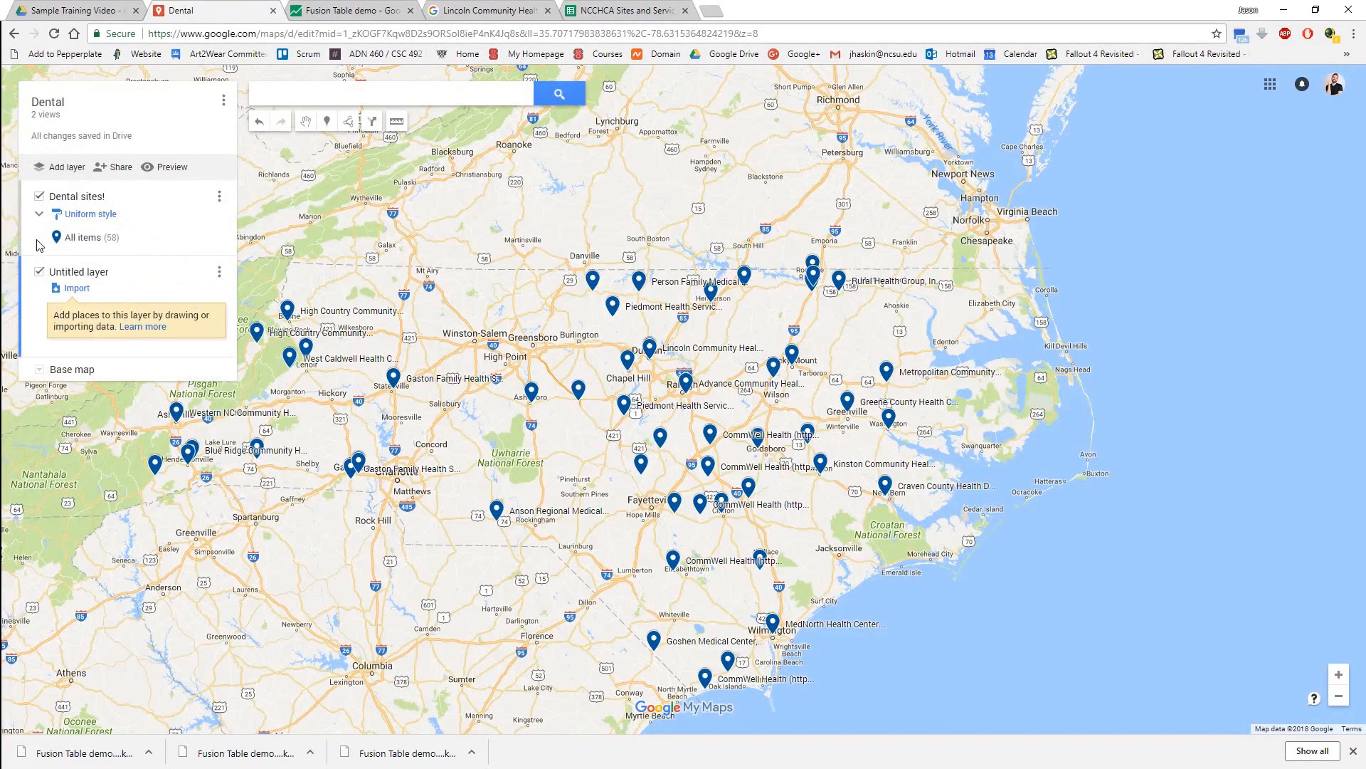
Import Fusion Table demo-filtered (1).kml from Downloads into the empty untitled layer.
click(75, 288)
click(684, 443)
click(240, 163)
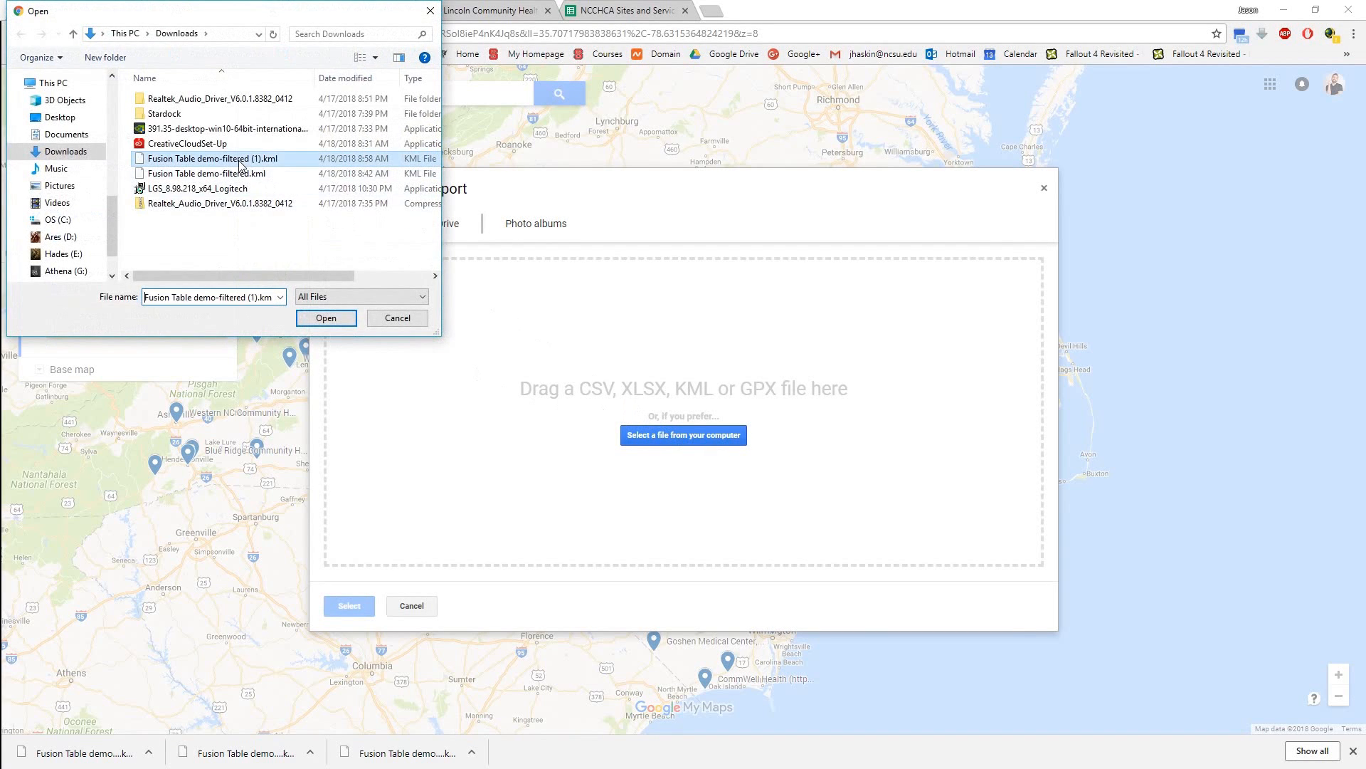
double_click(240, 165)
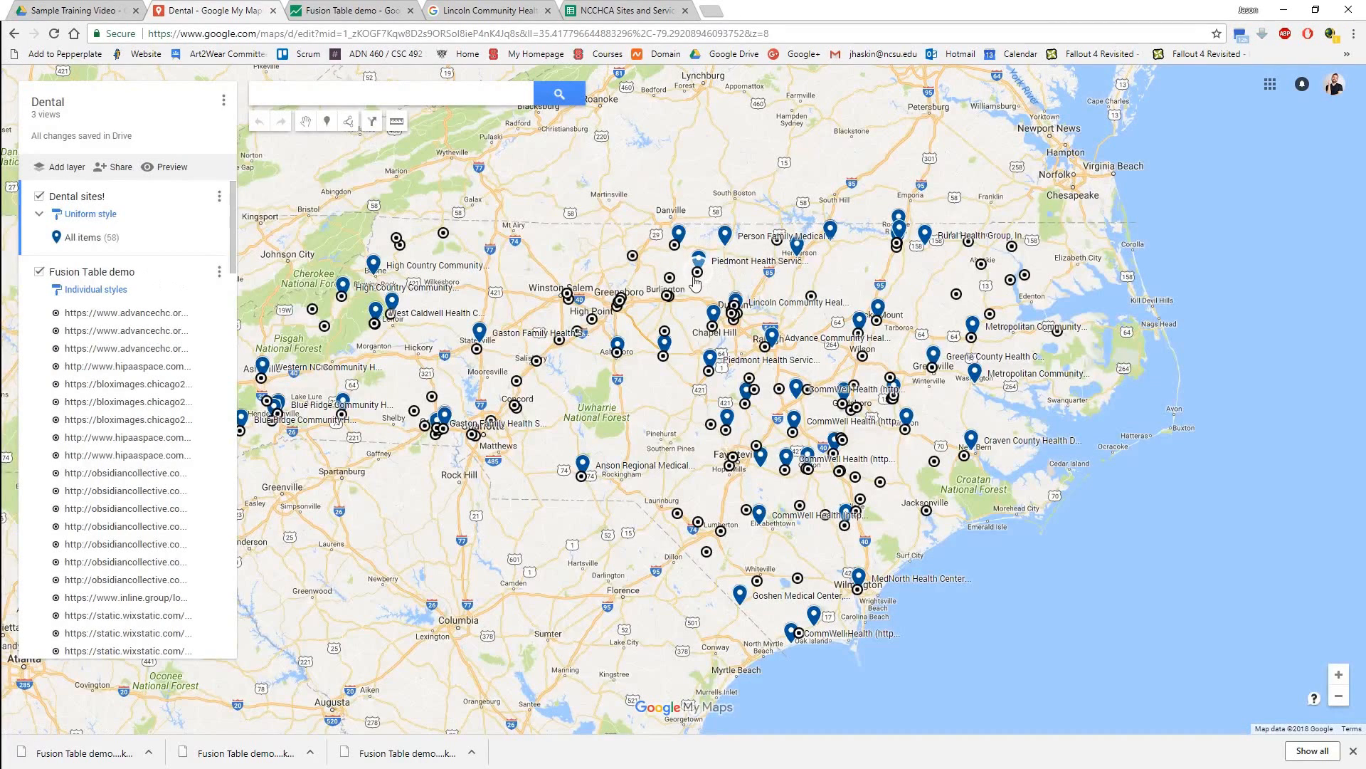
Check the logo and description in the info window of the Lincoln Community Health Center marker near Durham and close it.
click(733, 318)
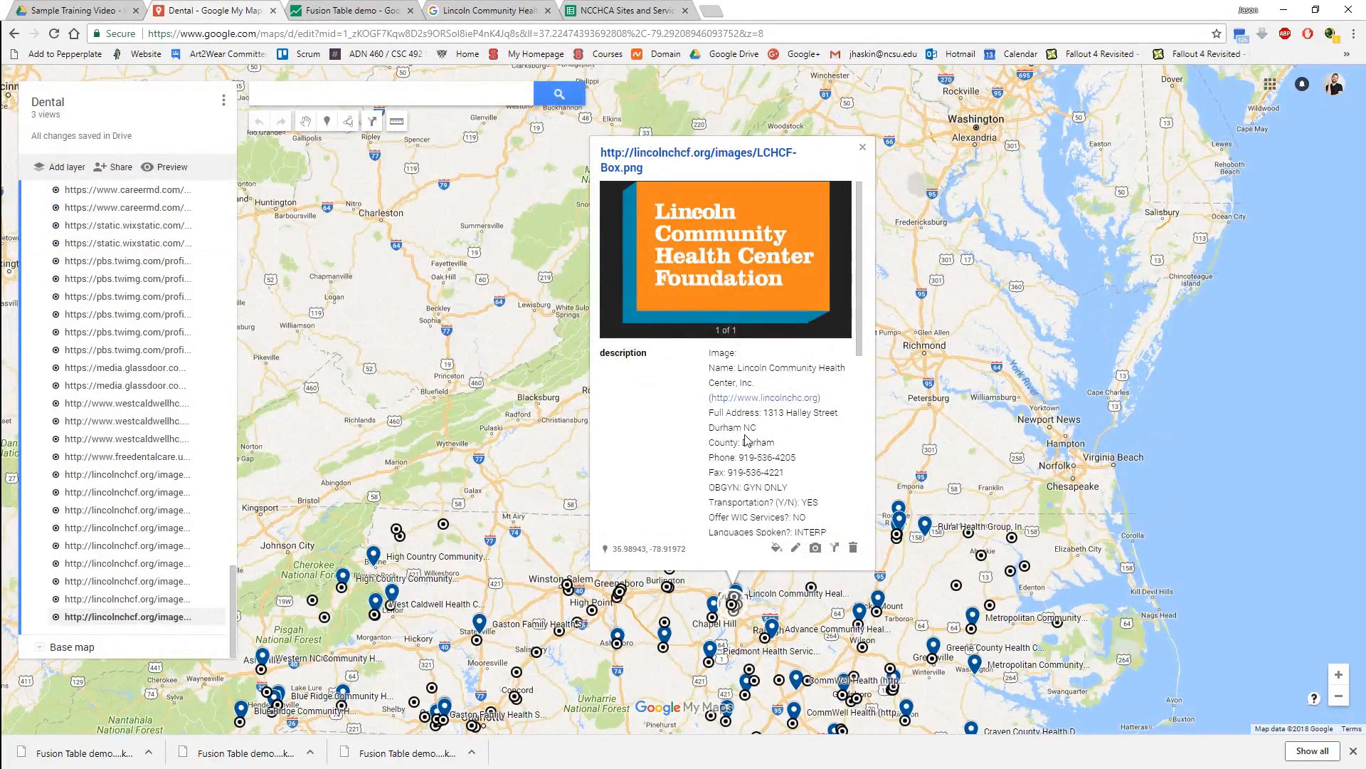
click(862, 150)
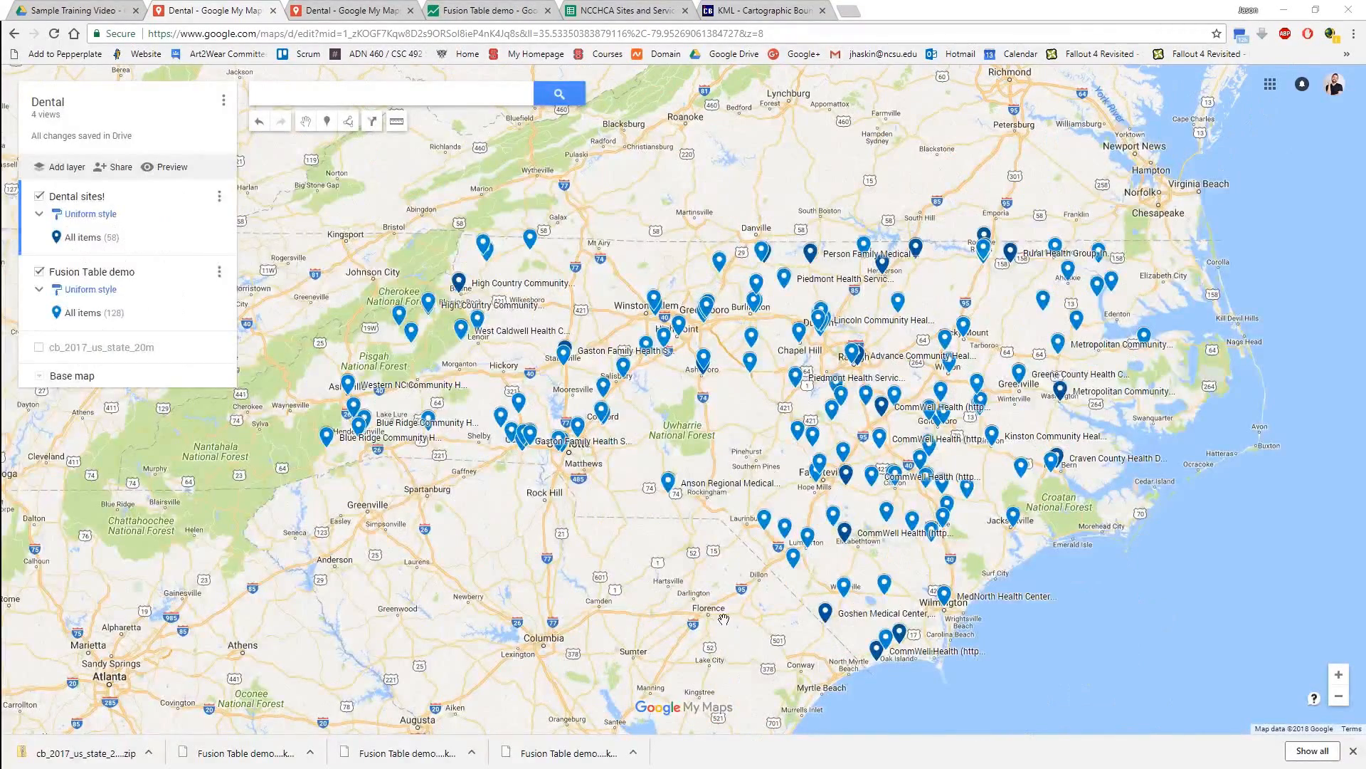
drag(723, 619, 713, 614)
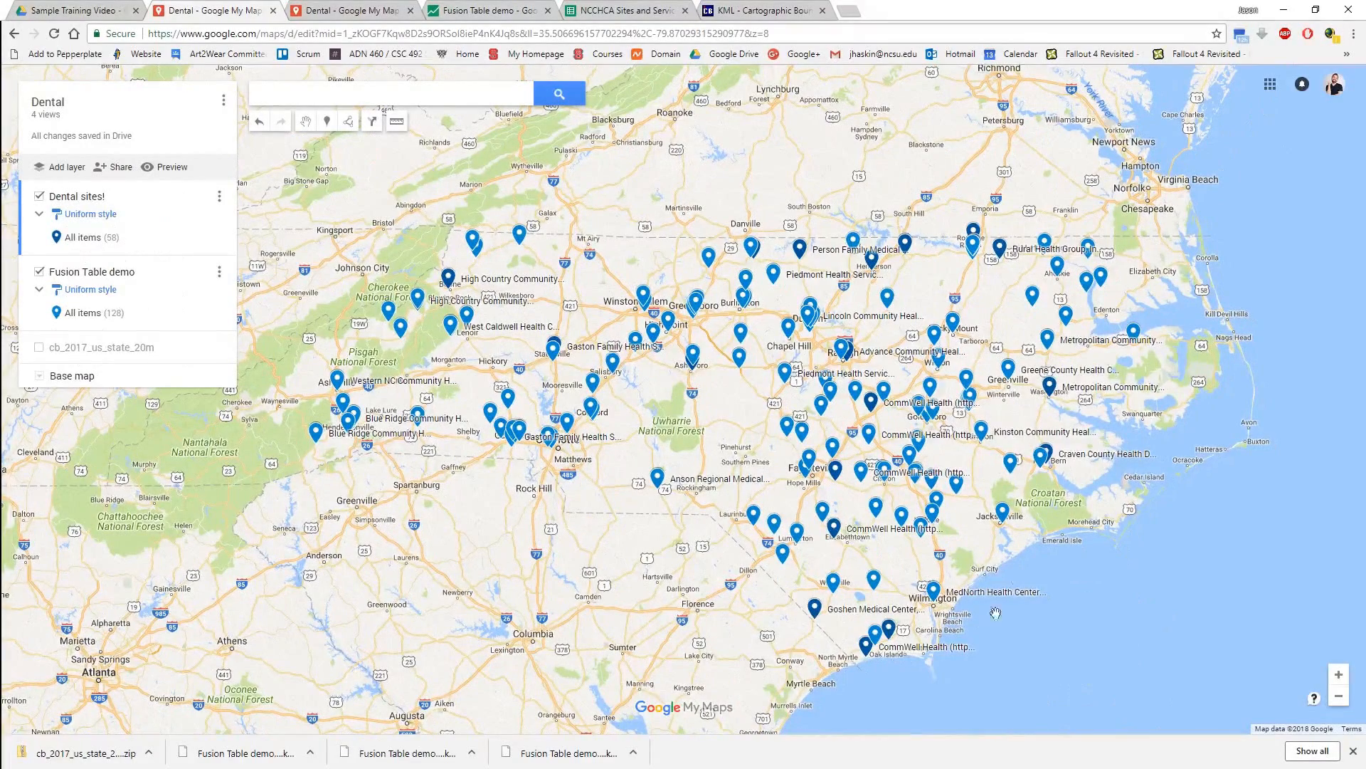
drag(1210, 234, 1193, 248)
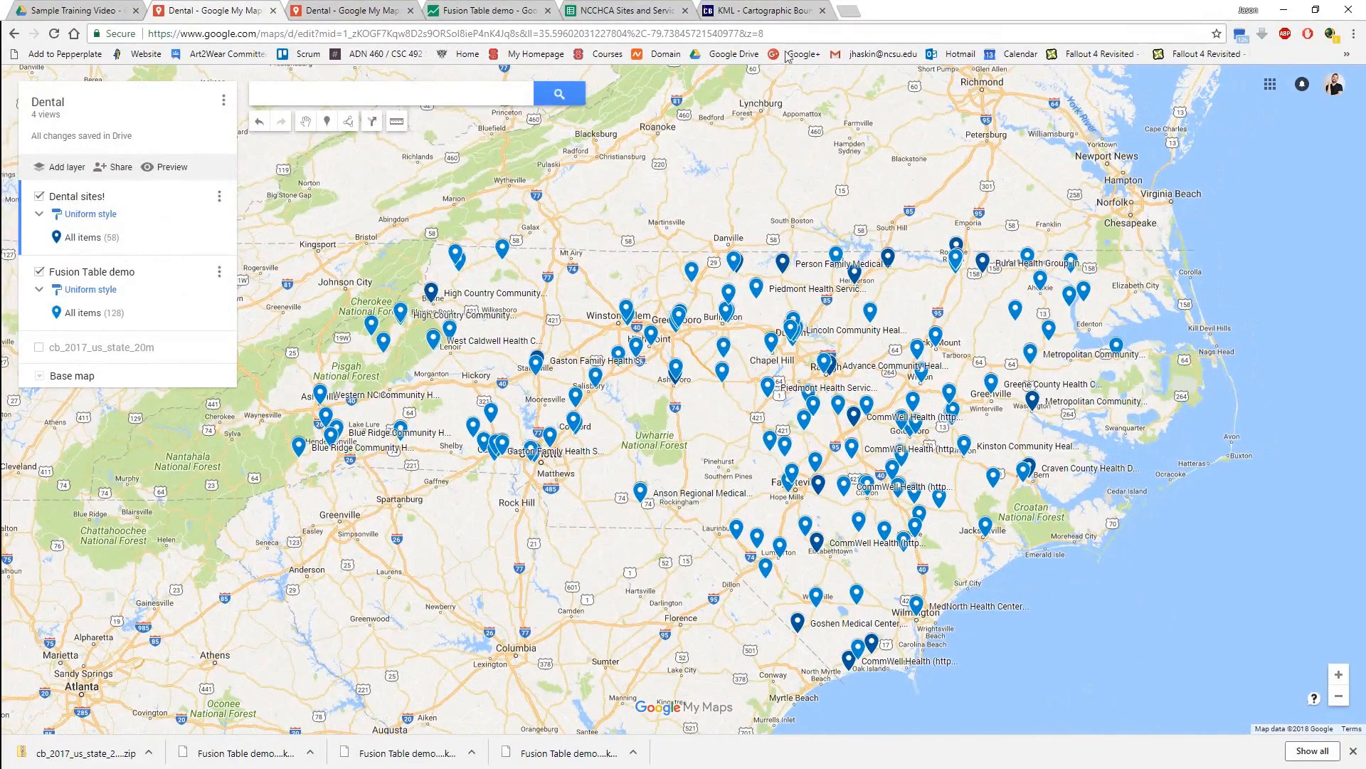
On the Census Bureau's KML boundary page, open the State files, review the 2017 resolution levels and request cb_2017_us_state_20m.zip, cancelling the save.
click(787, 7)
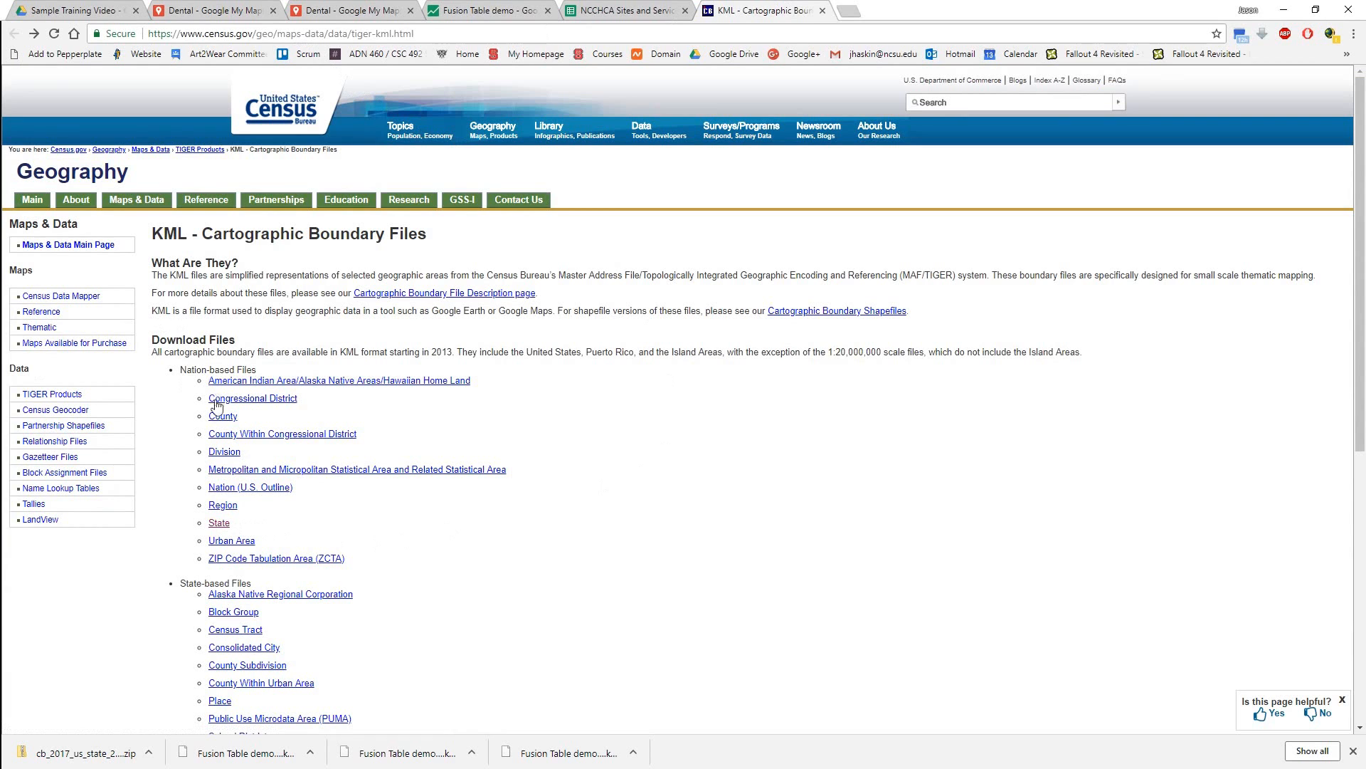
click(222, 528)
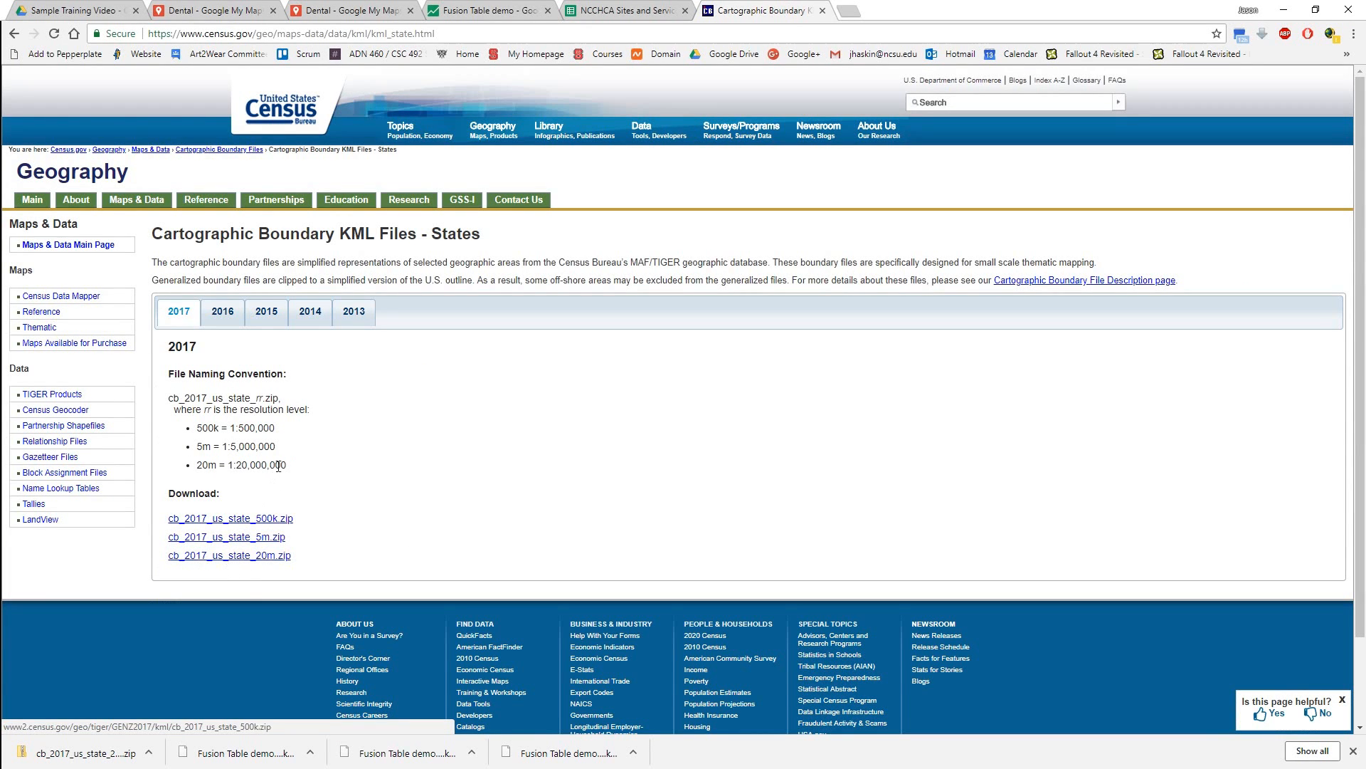
drag(293, 470, 191, 433)
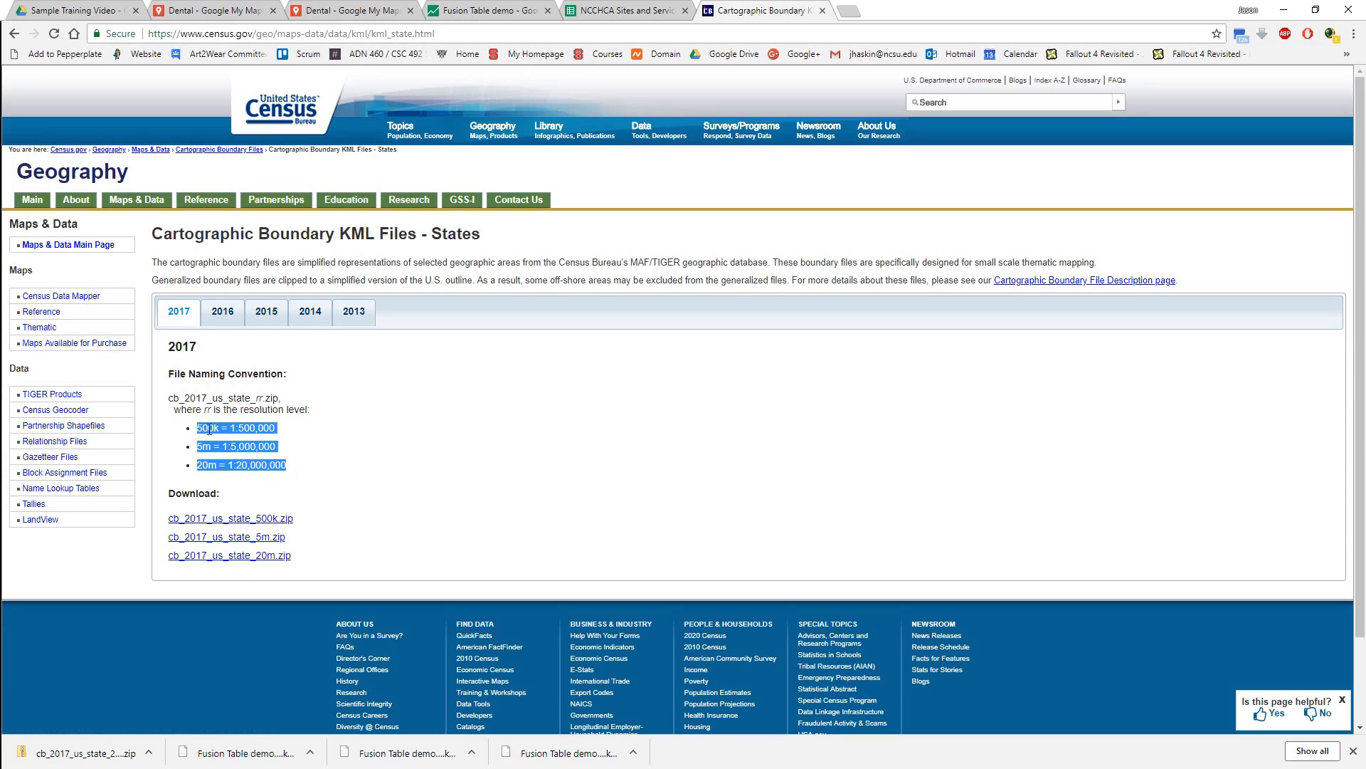
click(316, 428)
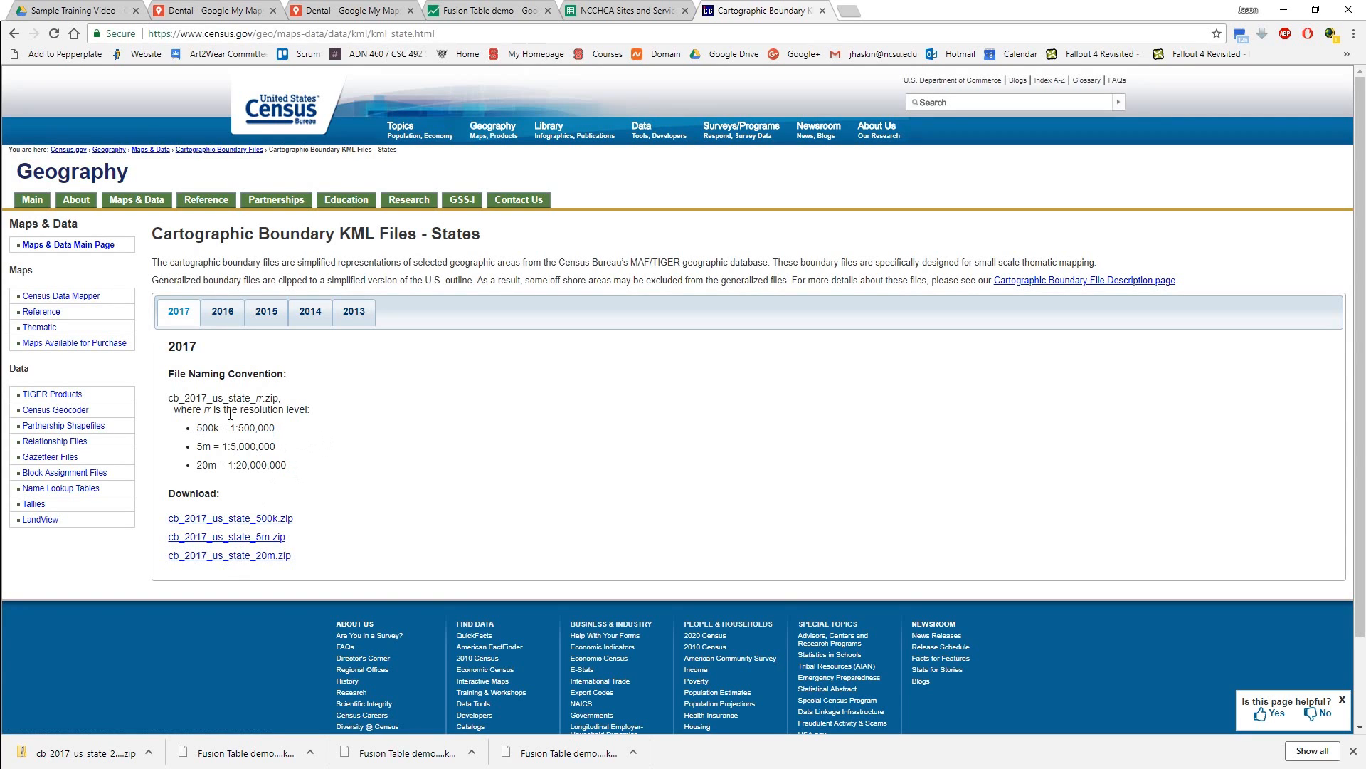
click(222, 559)
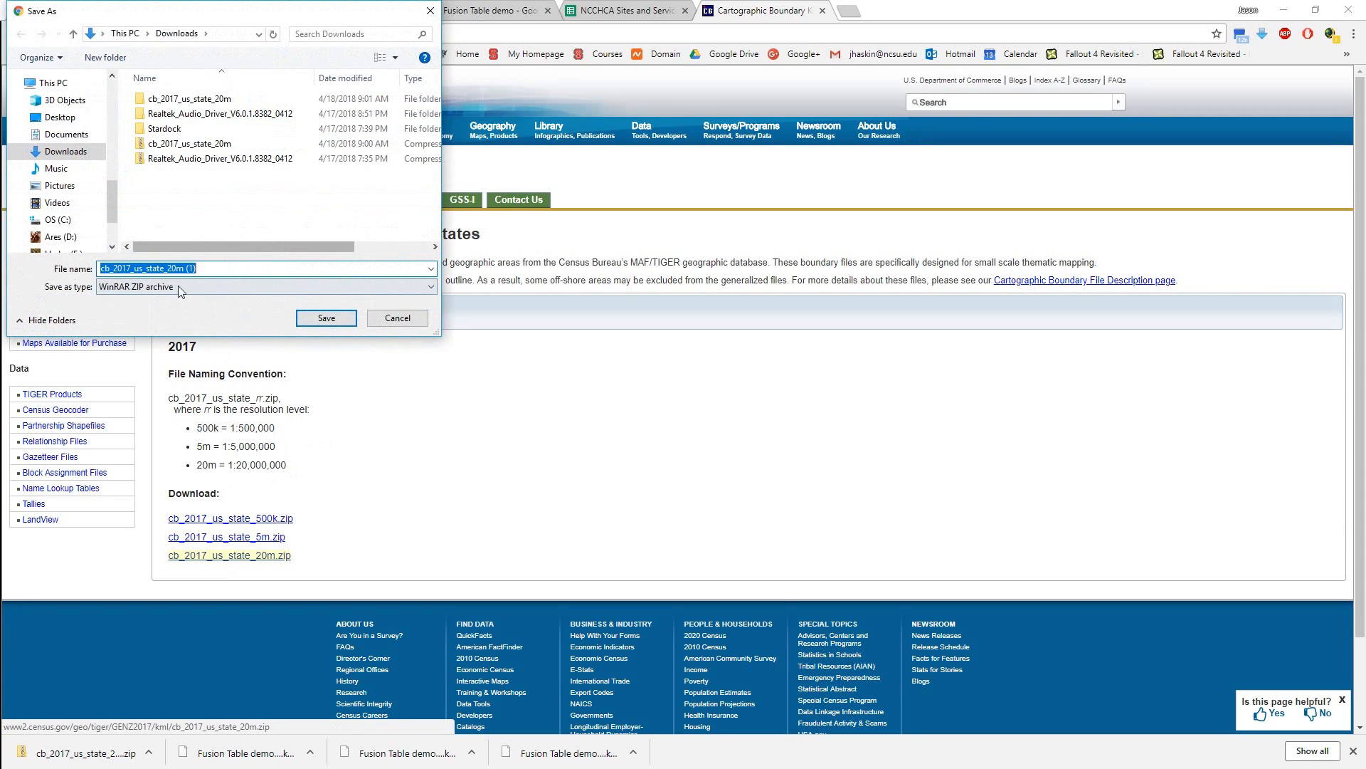
click(401, 322)
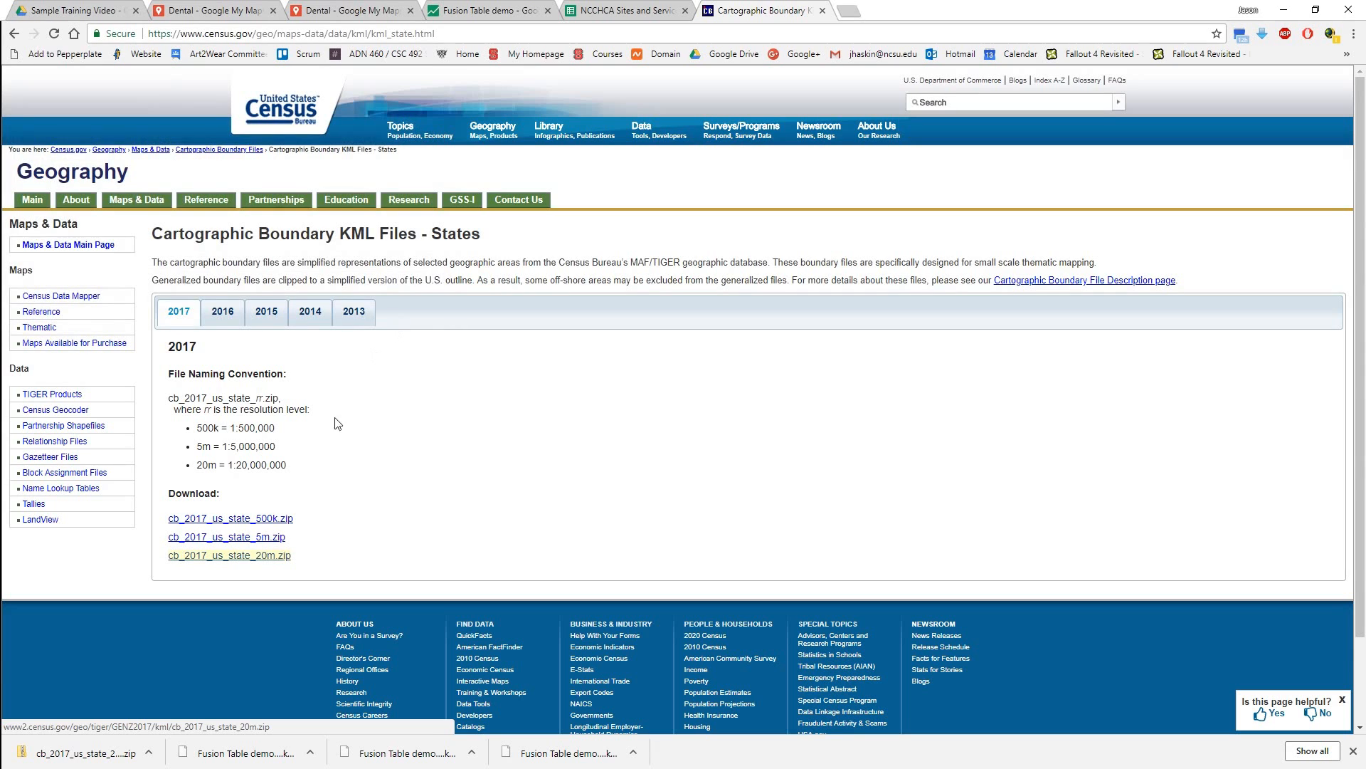
Show the downloaded state zip in its folder and locate cb_2017_us_state_20m.kml inside the extracted cb_2017_us_state_20m folder.
right_click(112, 747)
click(140, 729)
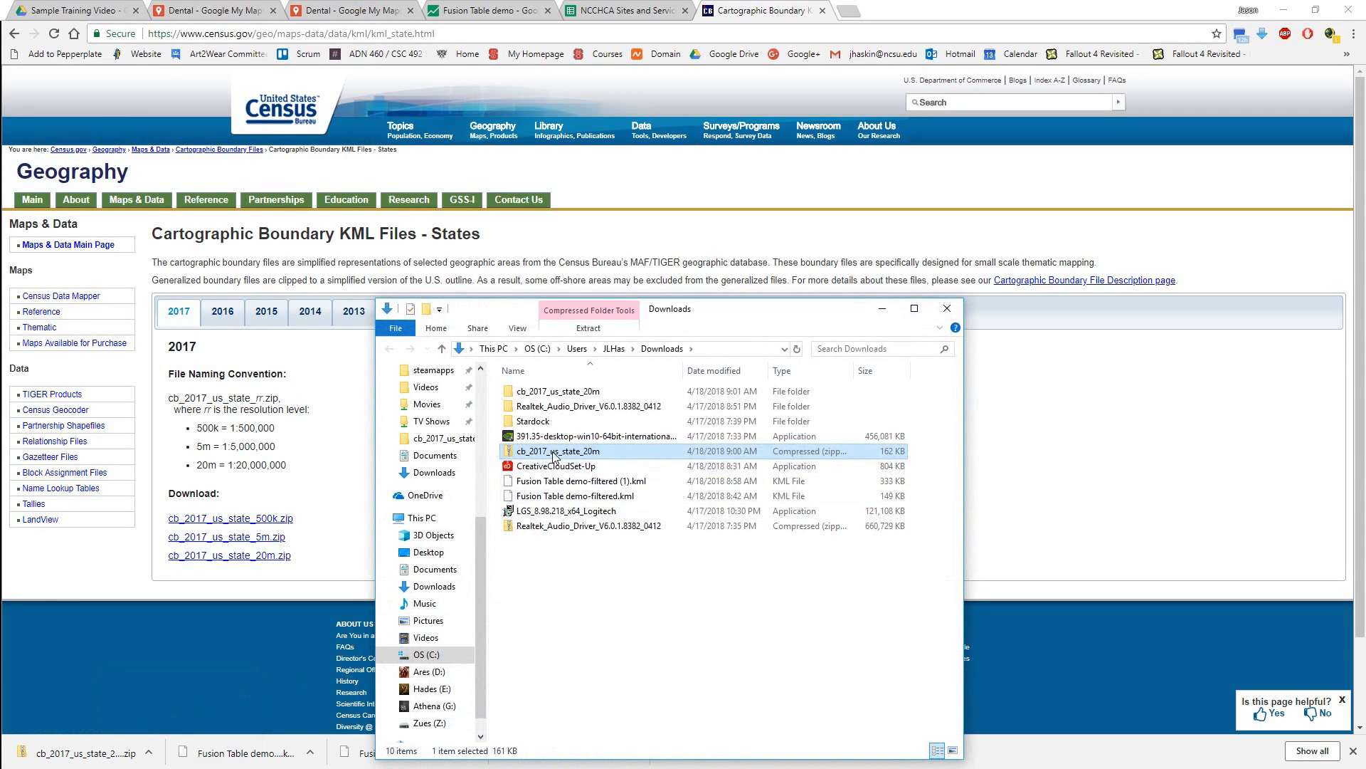
double_click(545, 392)
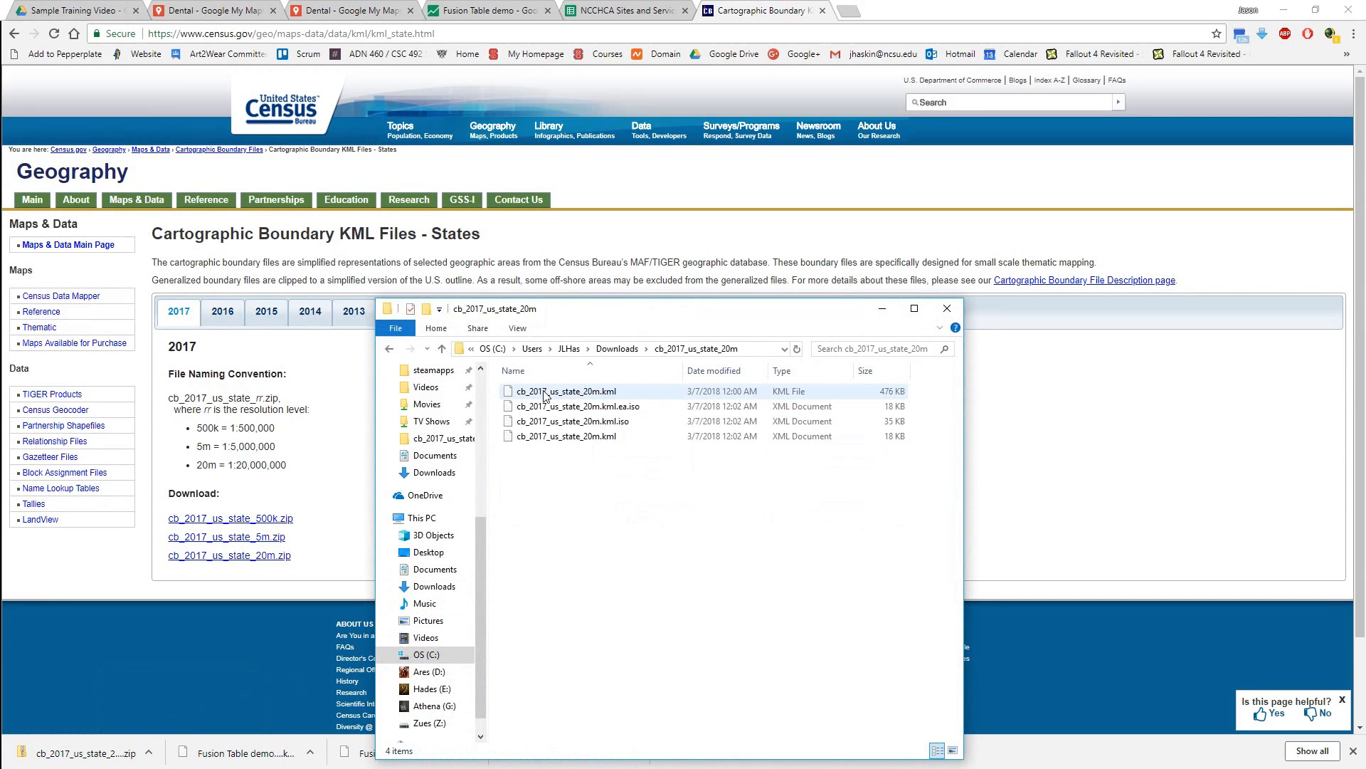
click(593, 393)
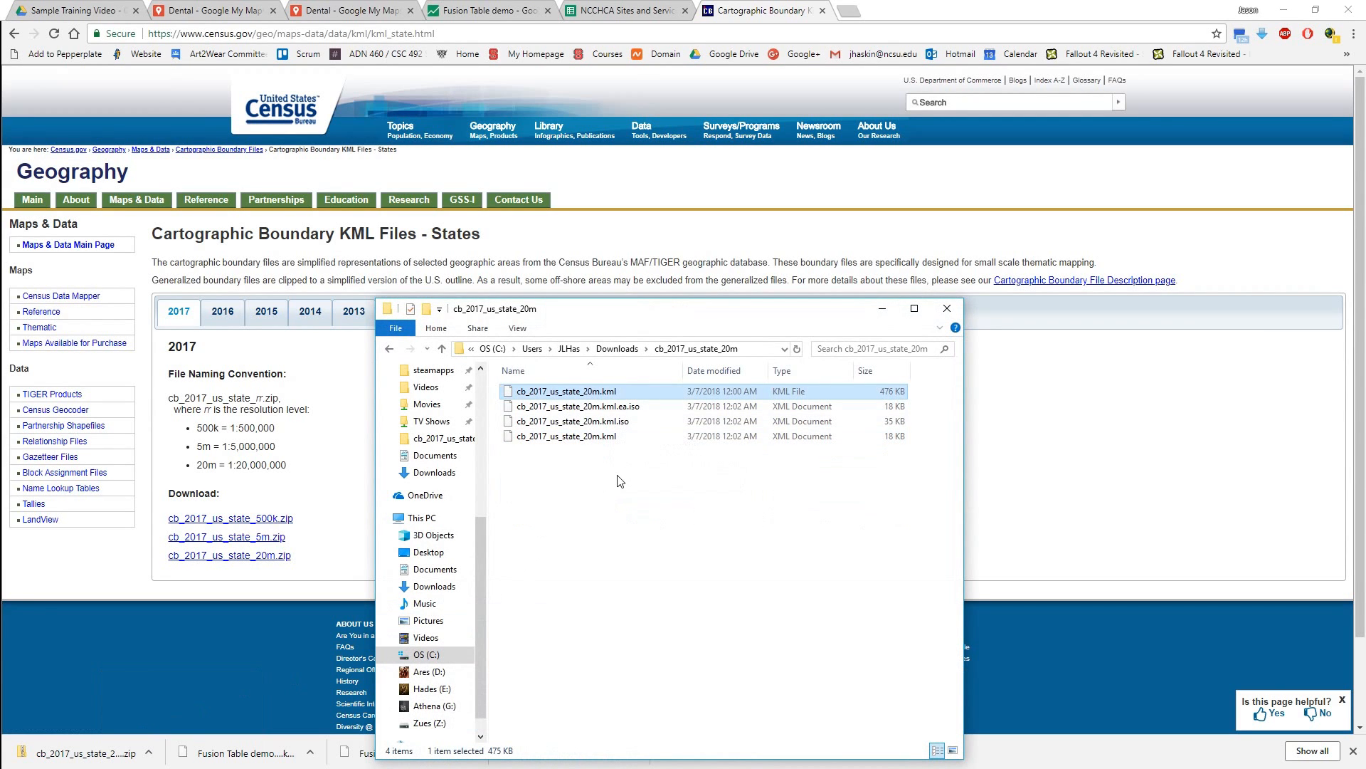
Add a new layer to the Dental map and import cb_2017_us_state_20m.kml into it.
click(213, 10)
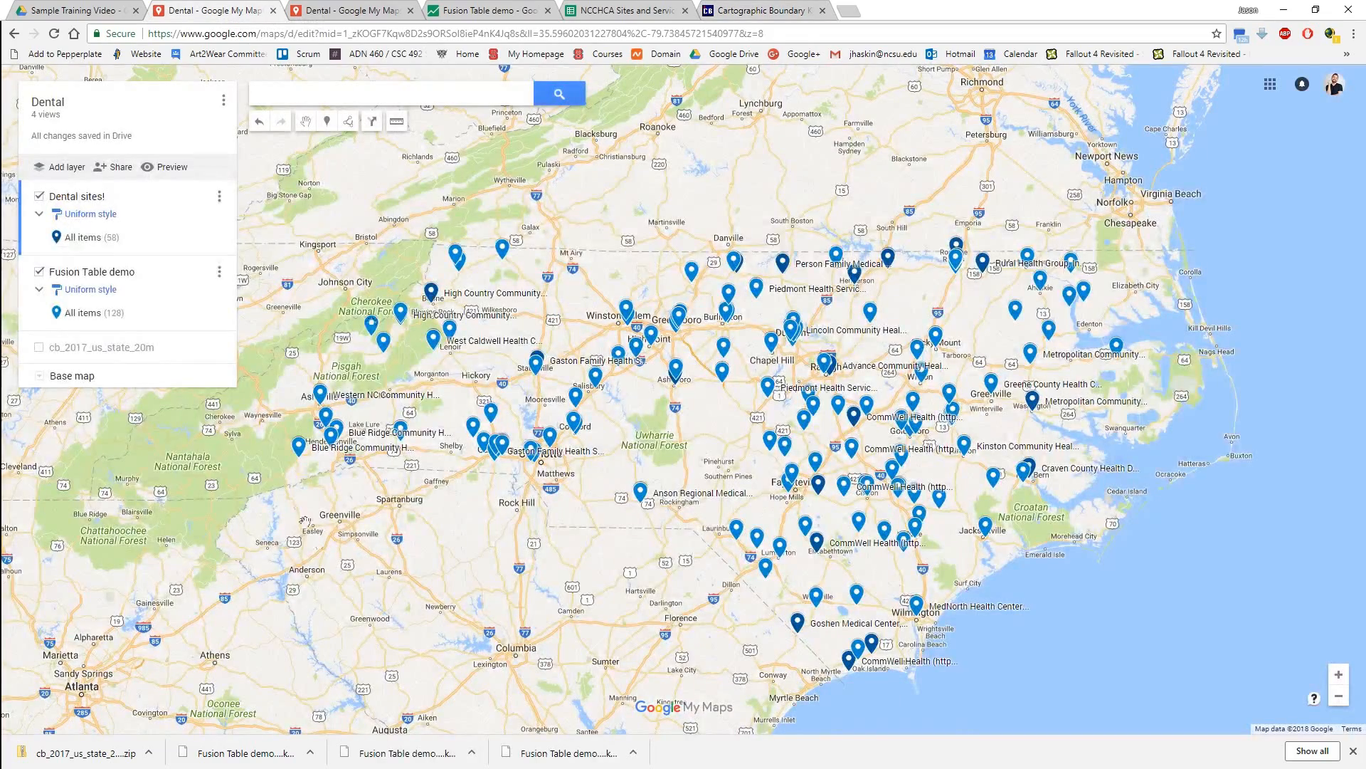
click(61, 172)
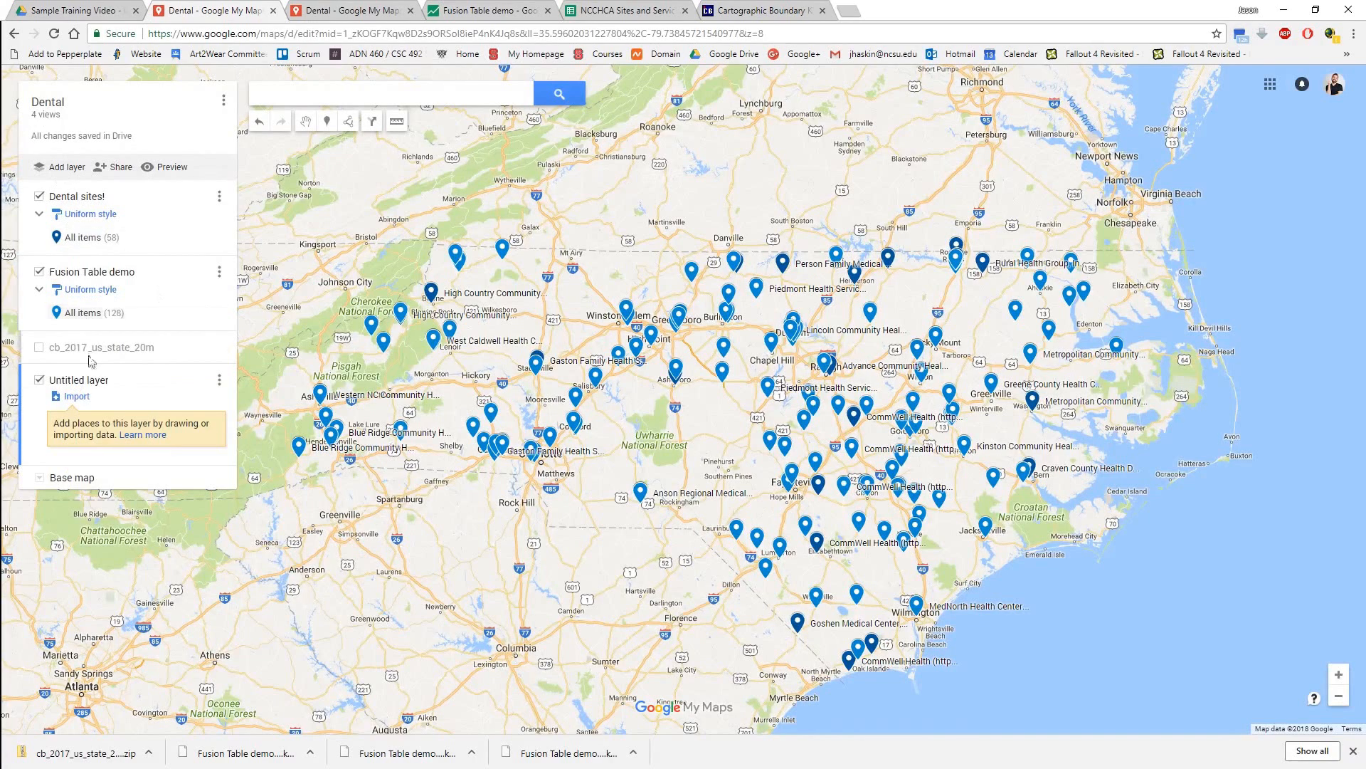
click(83, 399)
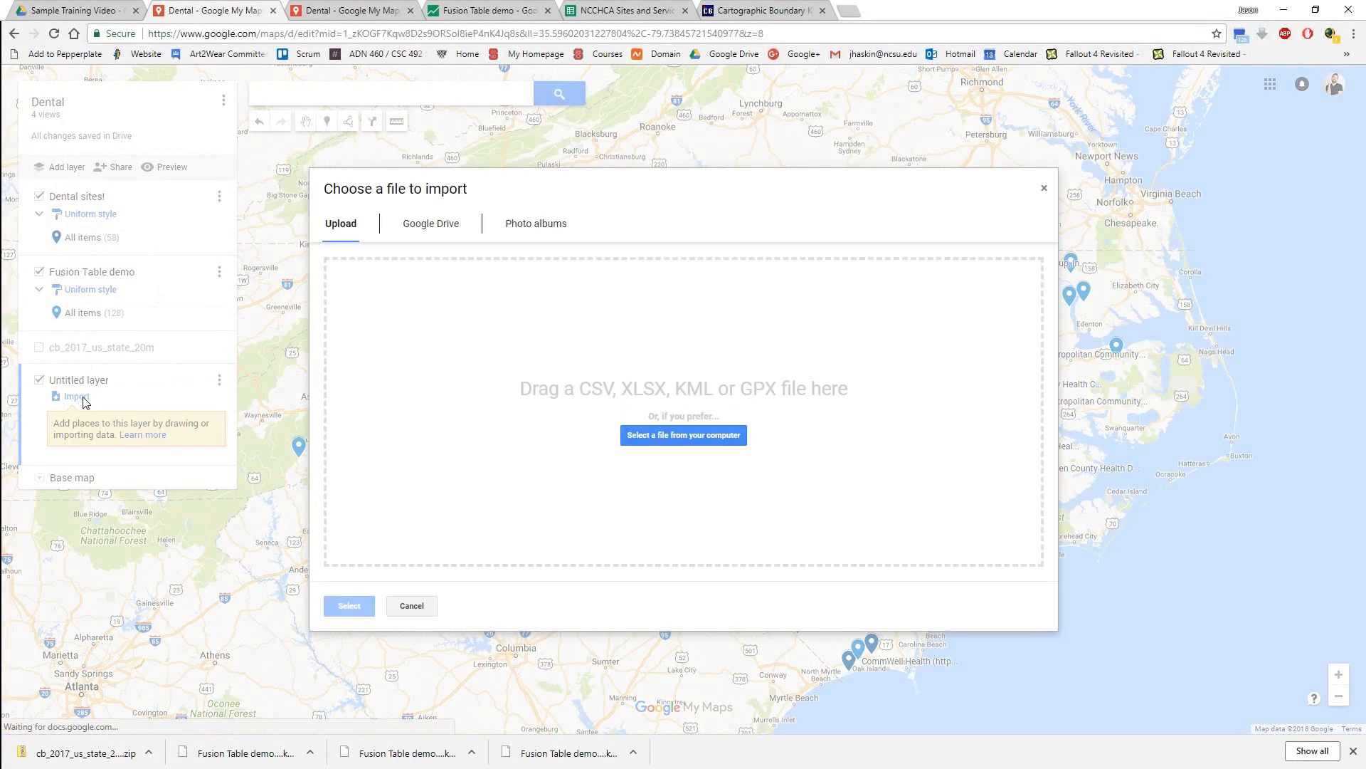
click(672, 443)
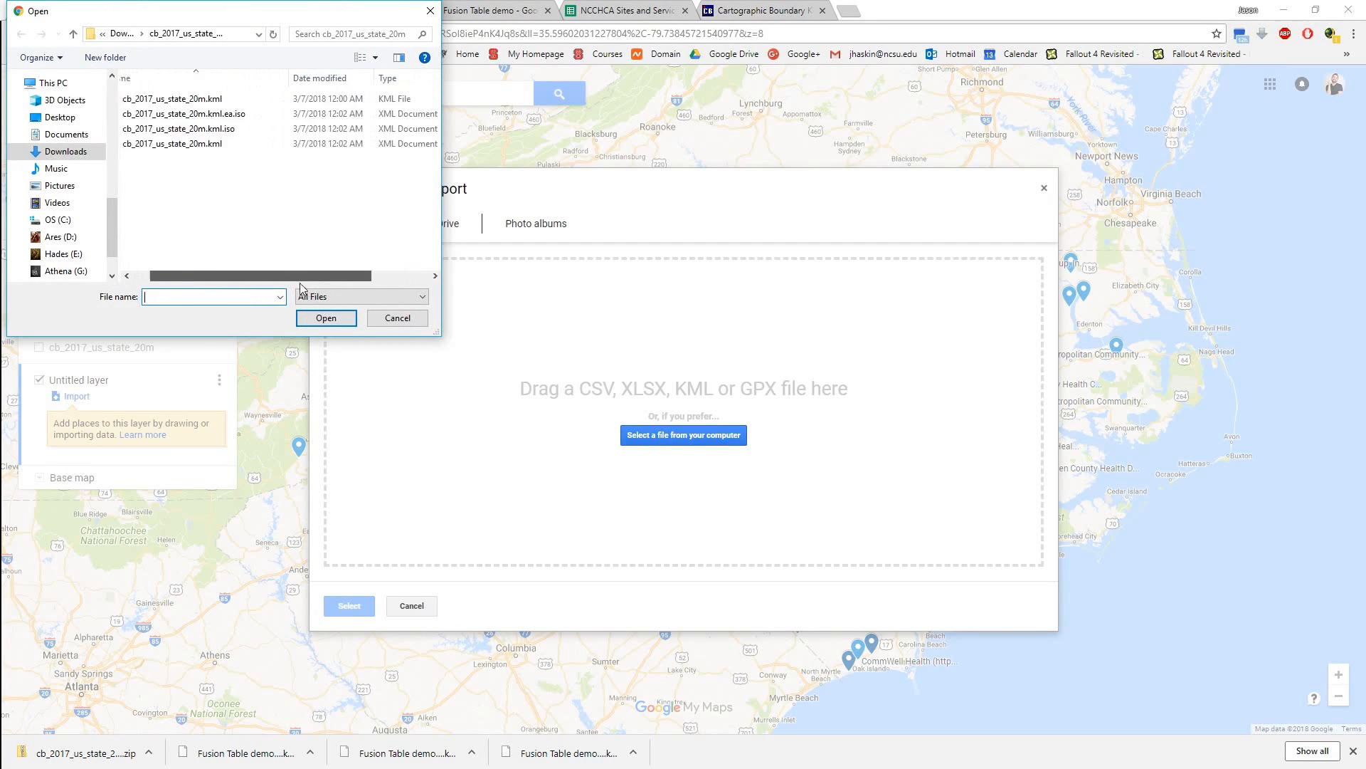
click(222, 100)
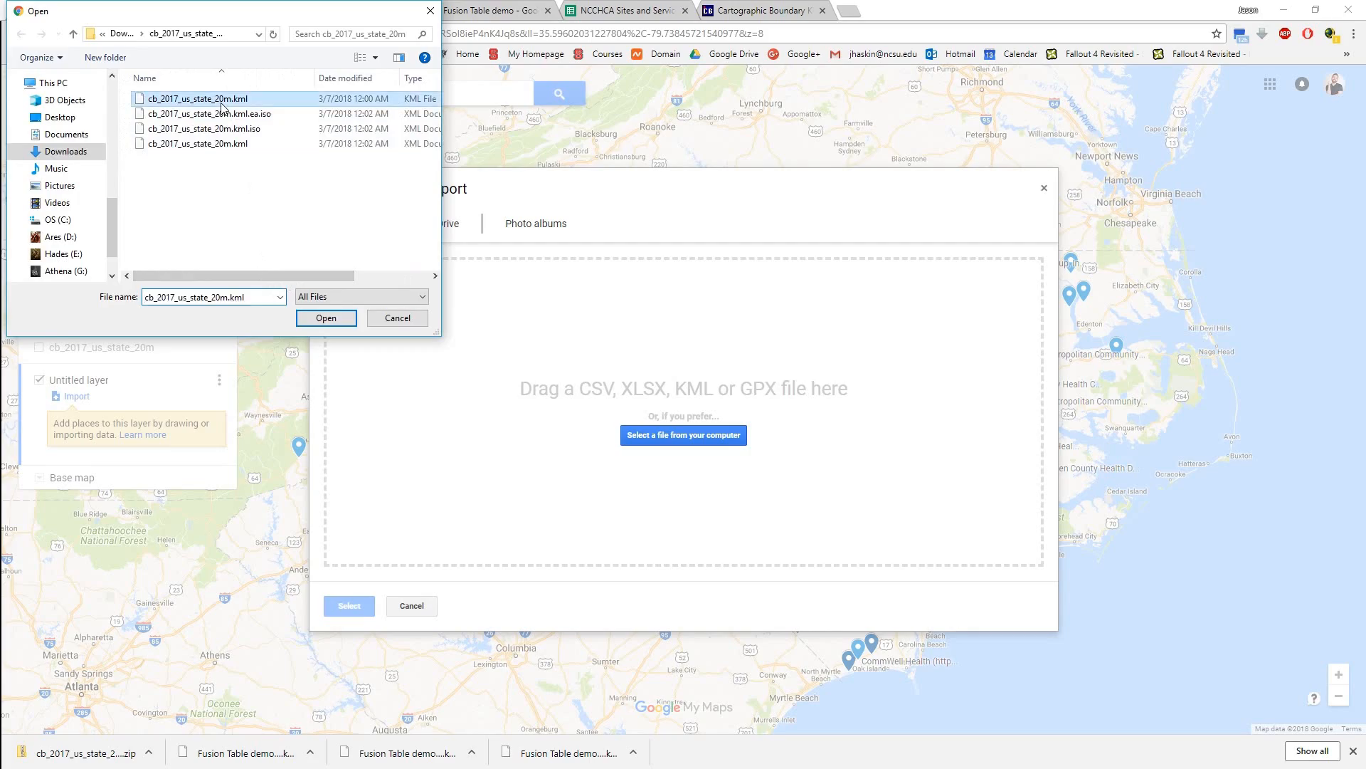
click(326, 318)
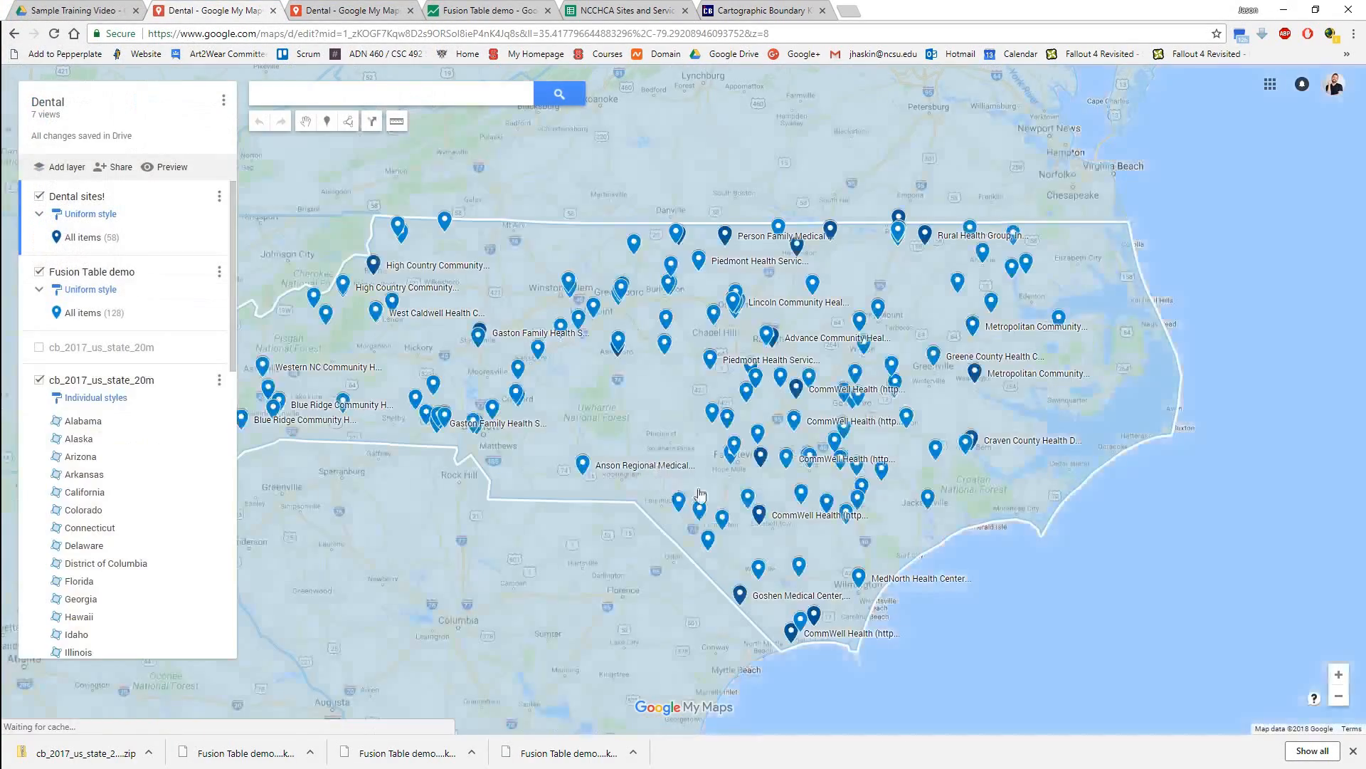
Examine the imported state boundaries across the whole United States, including Alaska, and return to North Carolina.
scroll(699, 499, down, 3)
scroll(656, 506, down, 2)
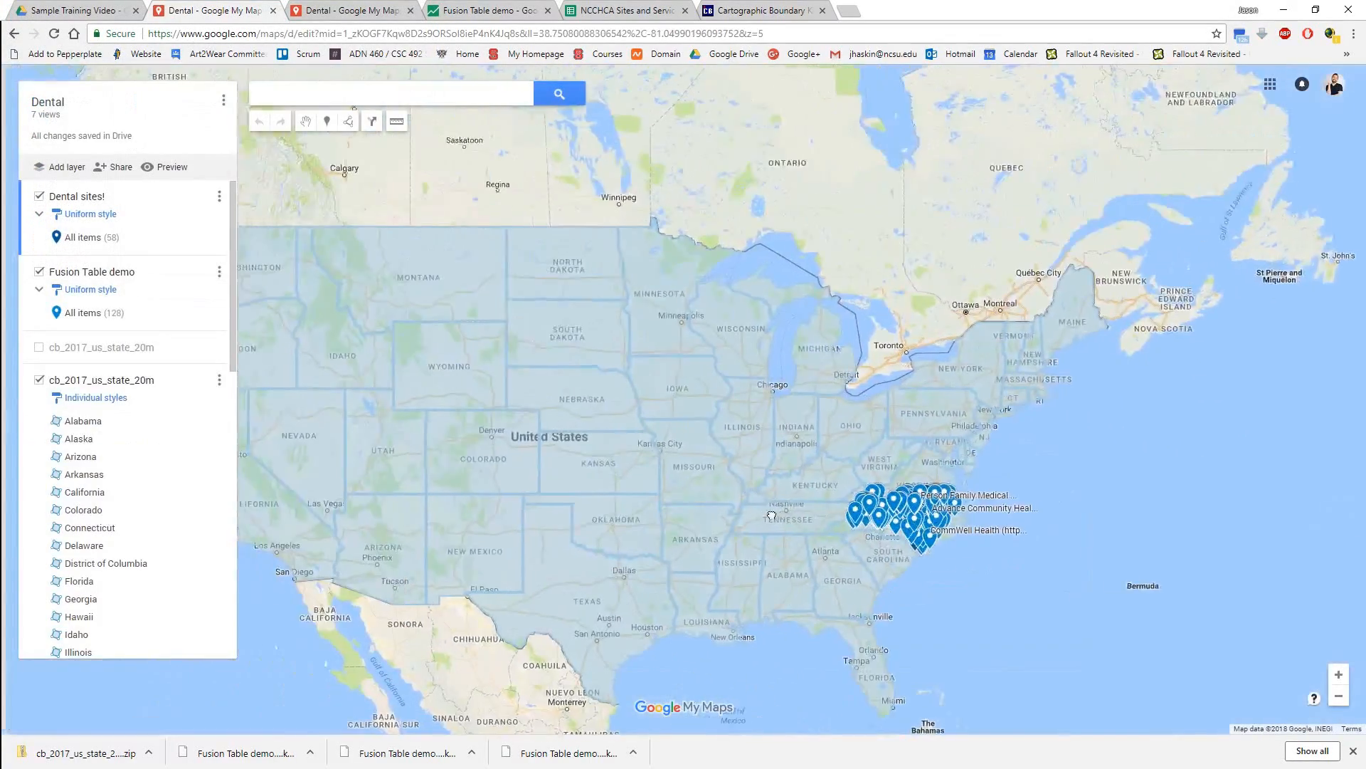
scroll(501, 416, down, 1)
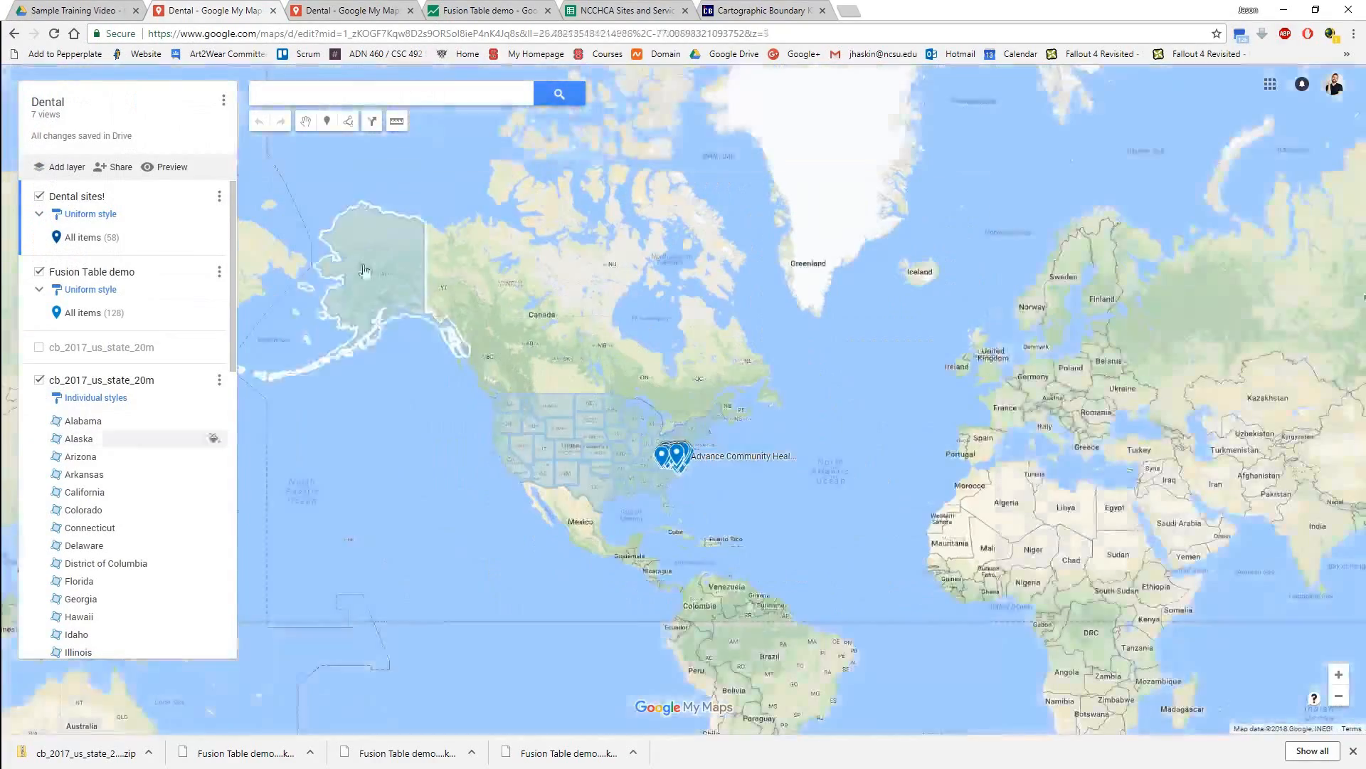
scroll(674, 471, up, 3)
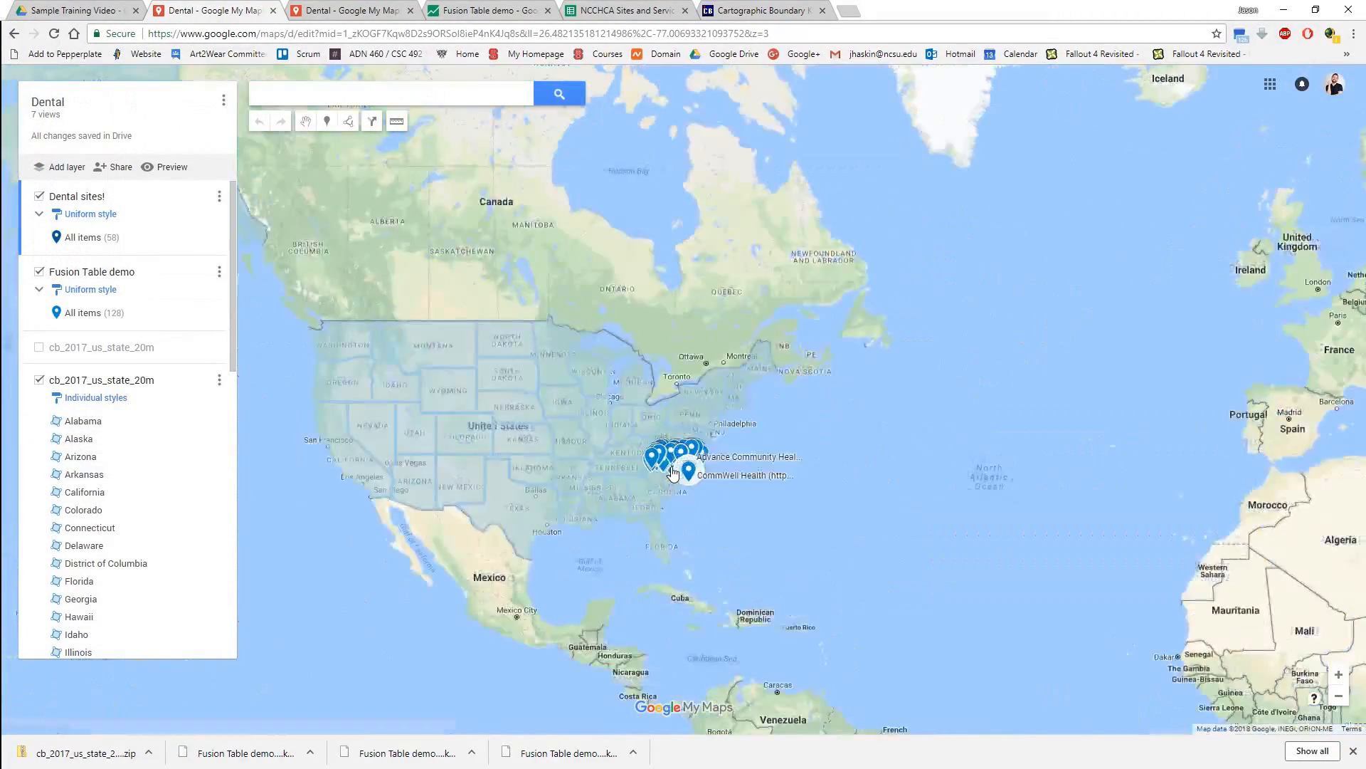
scroll(712, 498, up, 2)
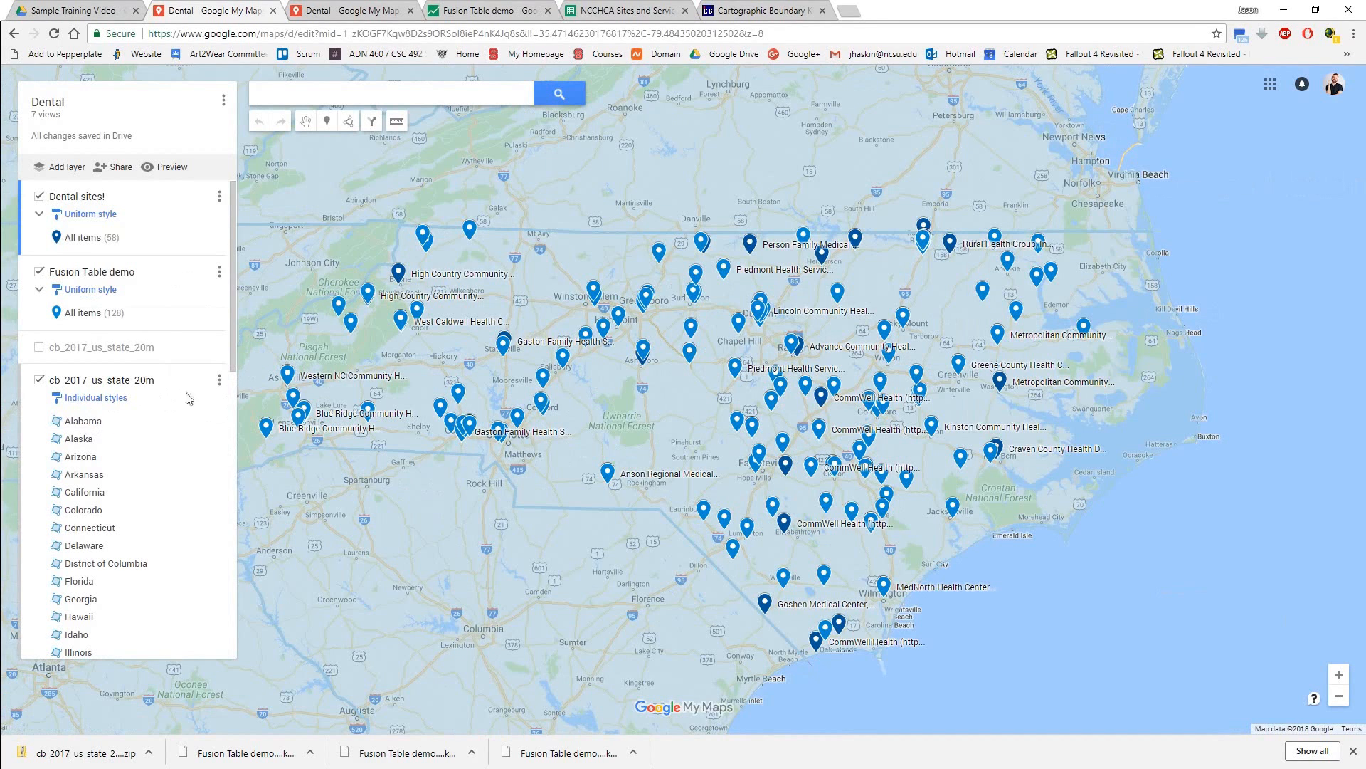
Open the data table of the full state layer, check the row options for Alabama and the Alaska row, and close it.
click(219, 381)
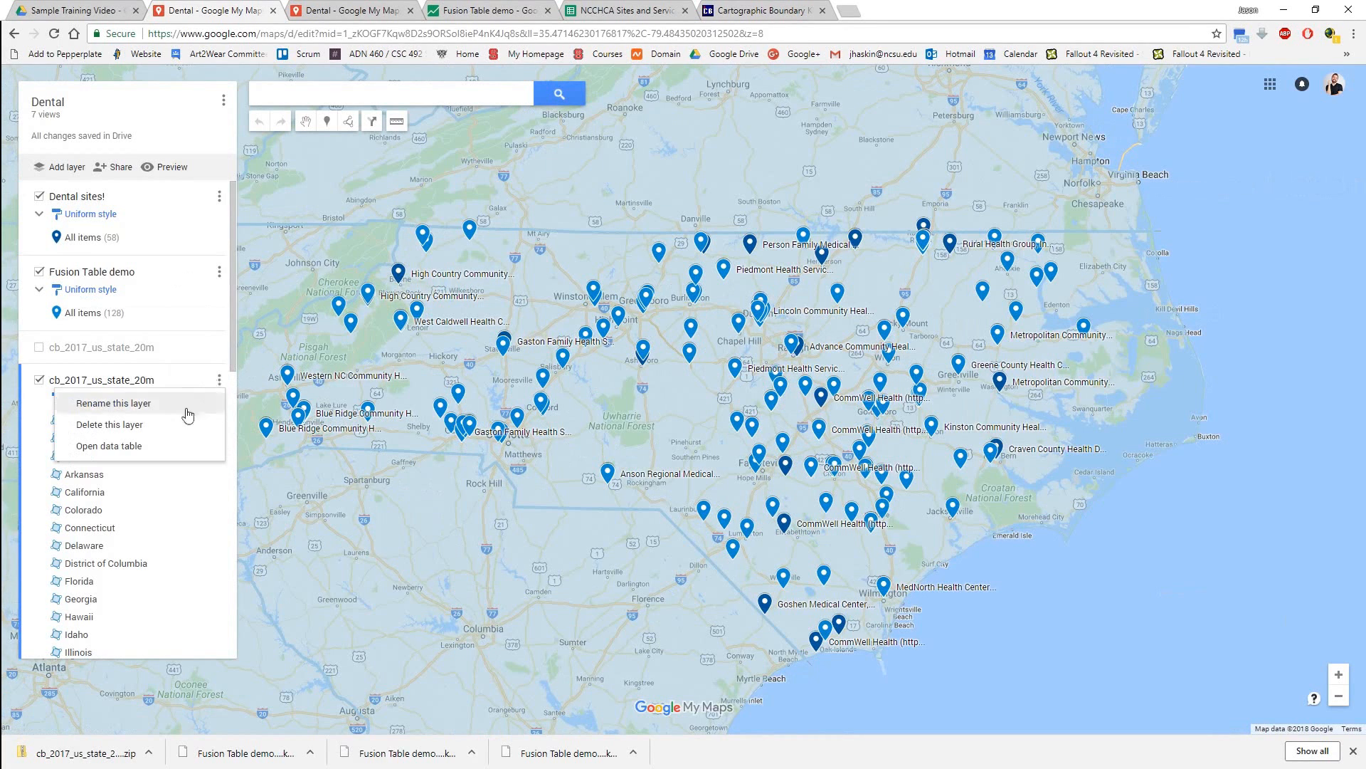
click(110, 446)
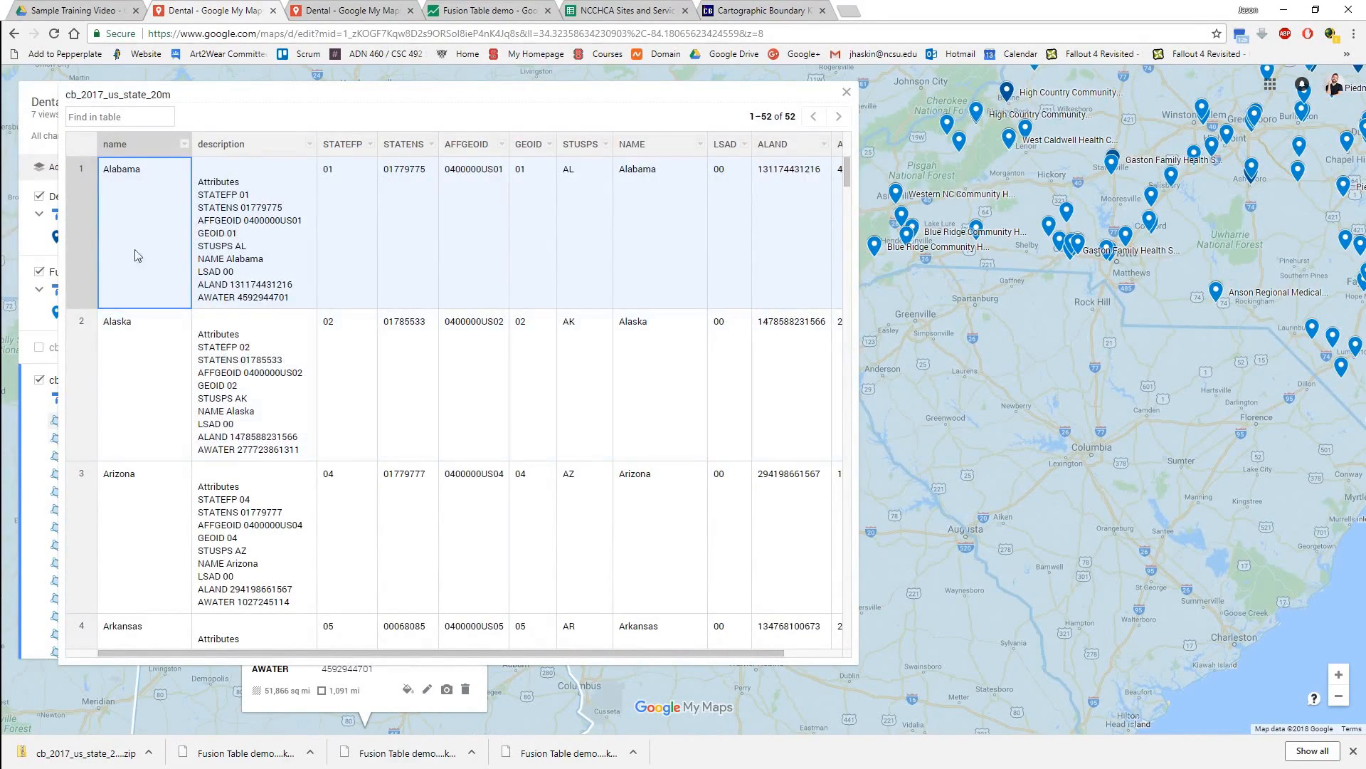
right_click(148, 190)
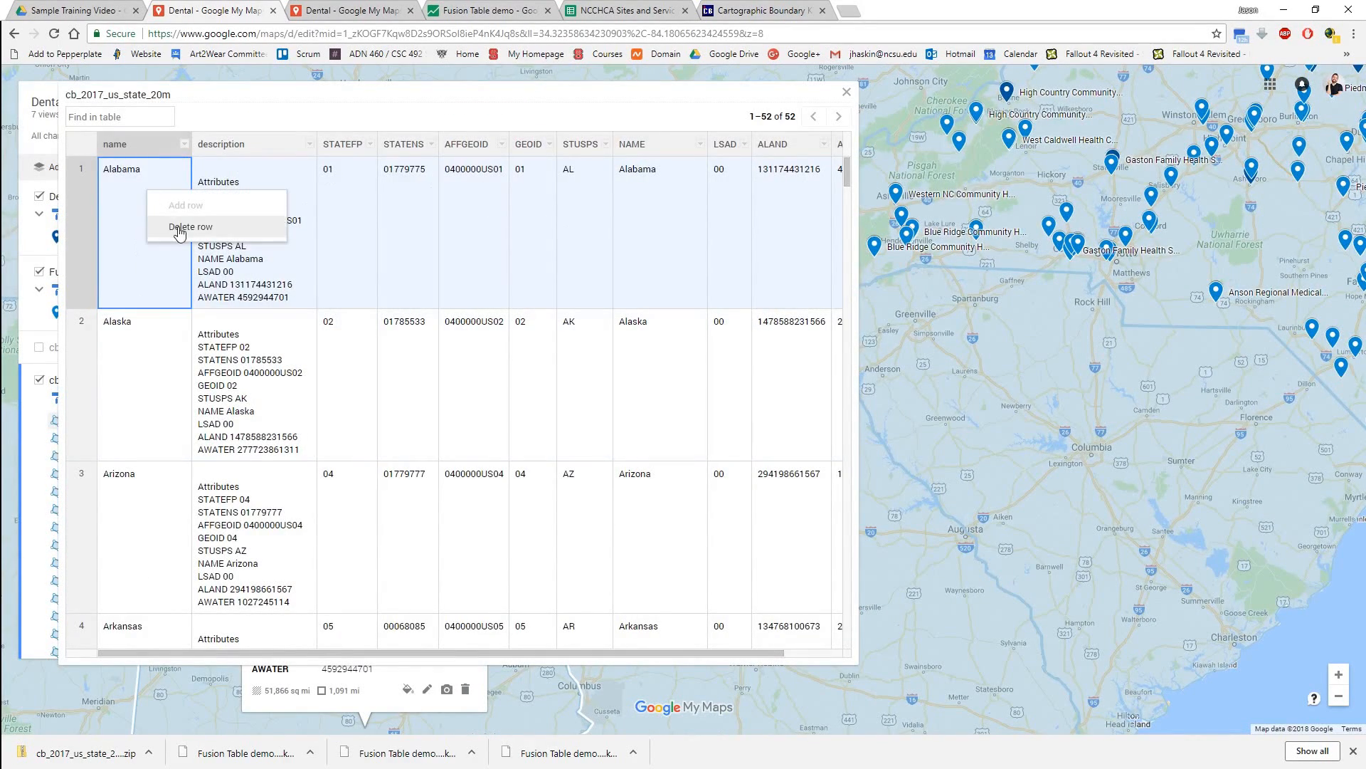
click(154, 349)
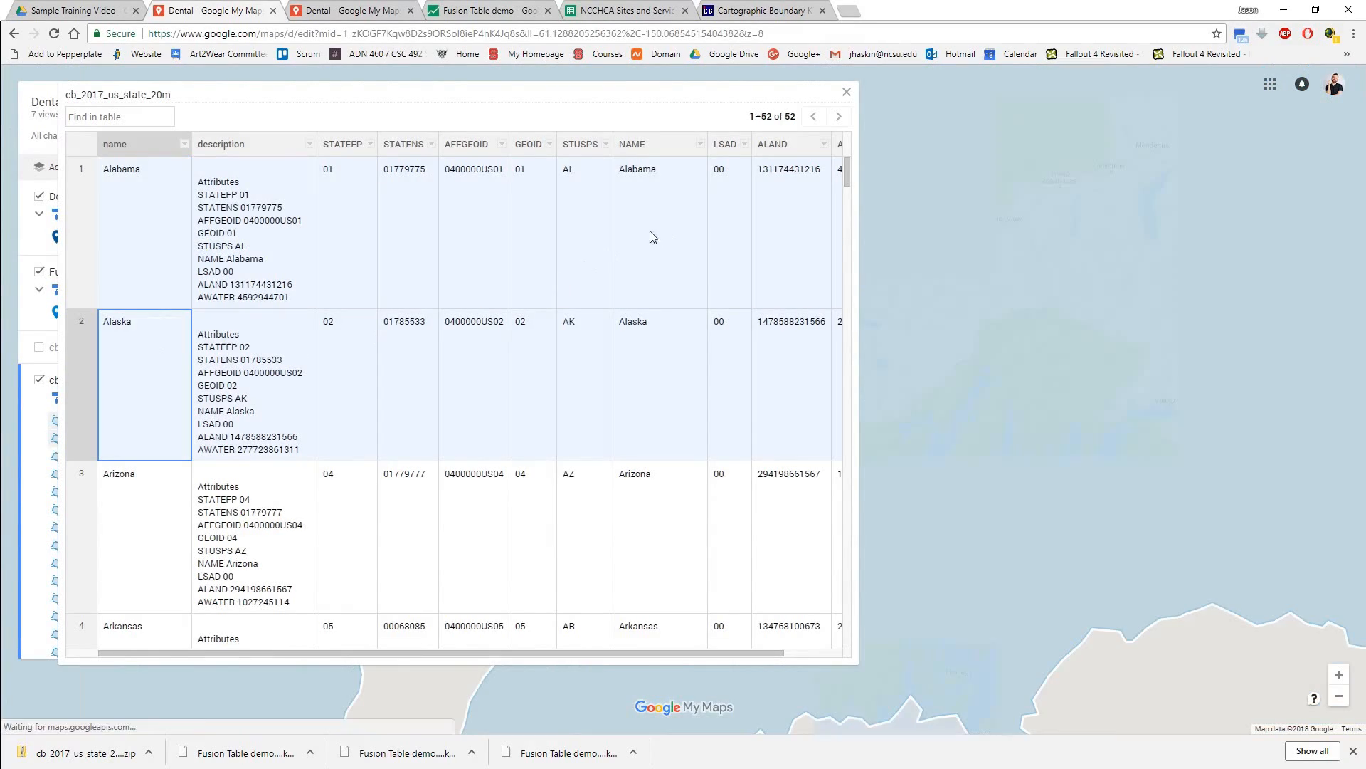
mouse_move(845, 179)
mouse_down()
mouse_move(845, 349)
mouse_move(831, 167)
mouse_up()
click(845, 94)
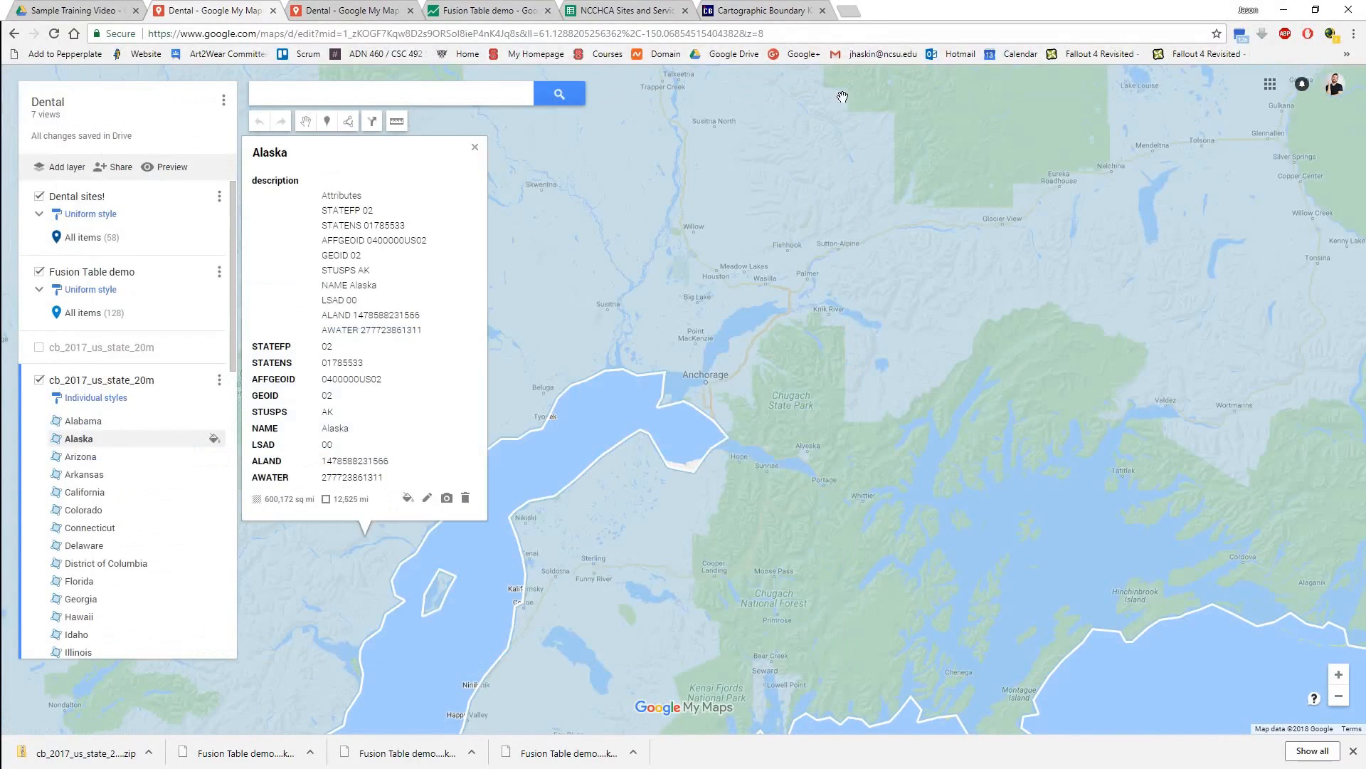
Hide the full state layer, show the layer holding only North Carolina, and inspect that state's outline with the sites.
click(39, 382)
click(39, 348)
click(103, 390)
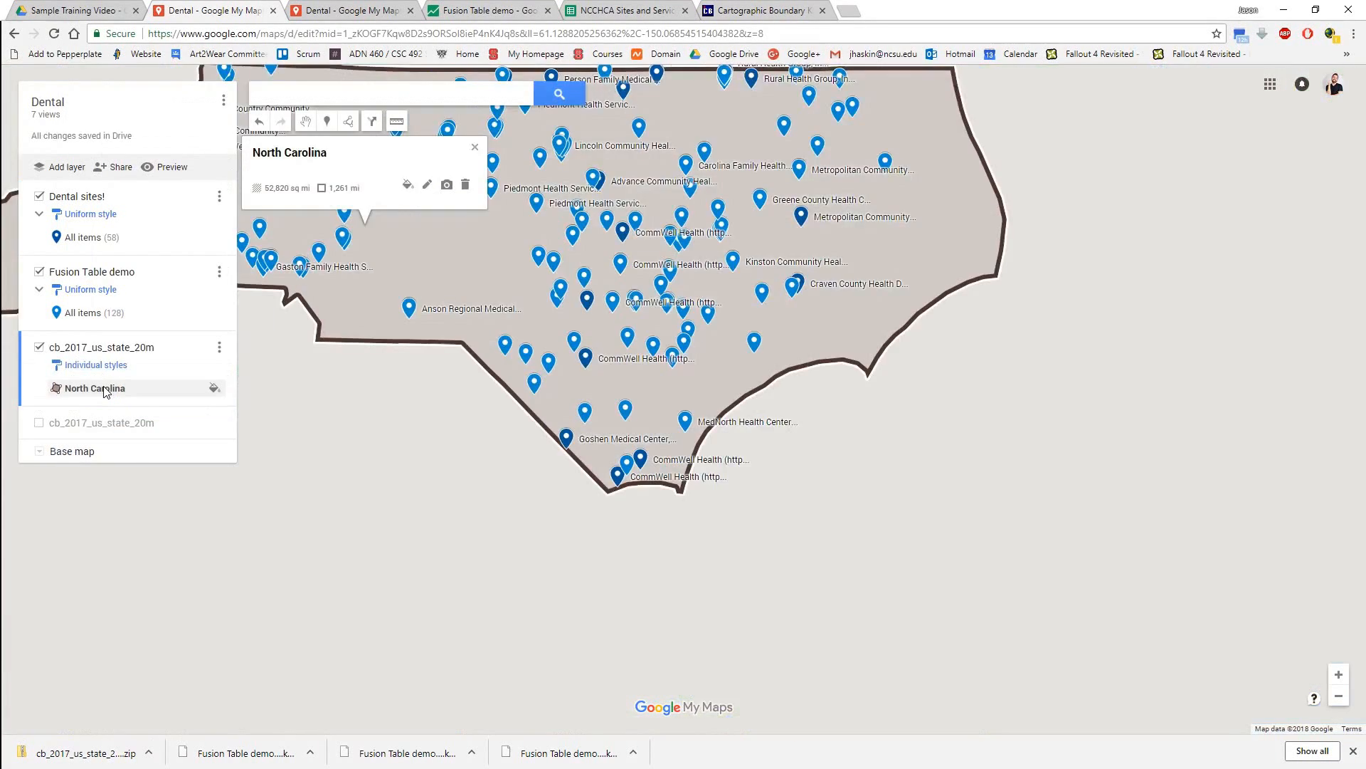
scroll(600, 463, down, 1)
drag(525, 416, 644, 482)
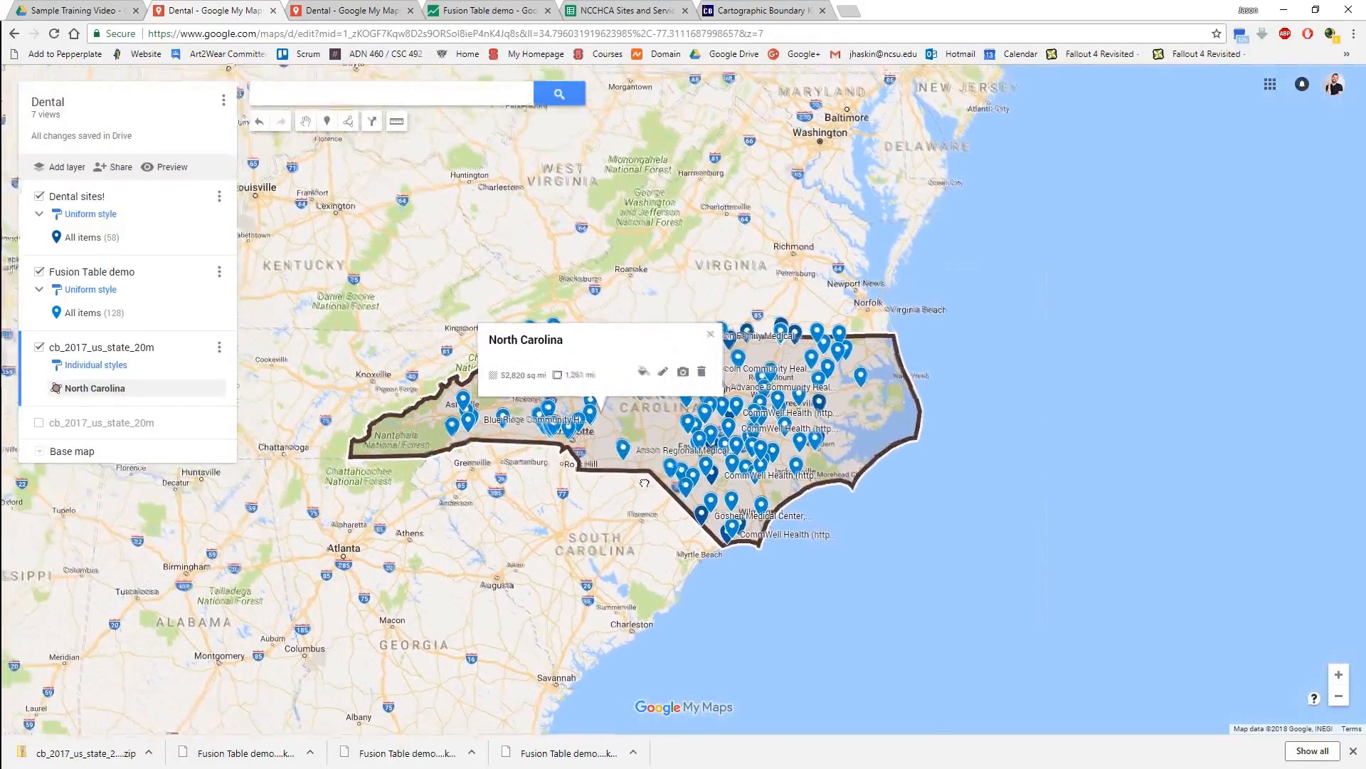
click(644, 482)
scroll(662, 607, down, 2)
drag(569, 585, 517, 400)
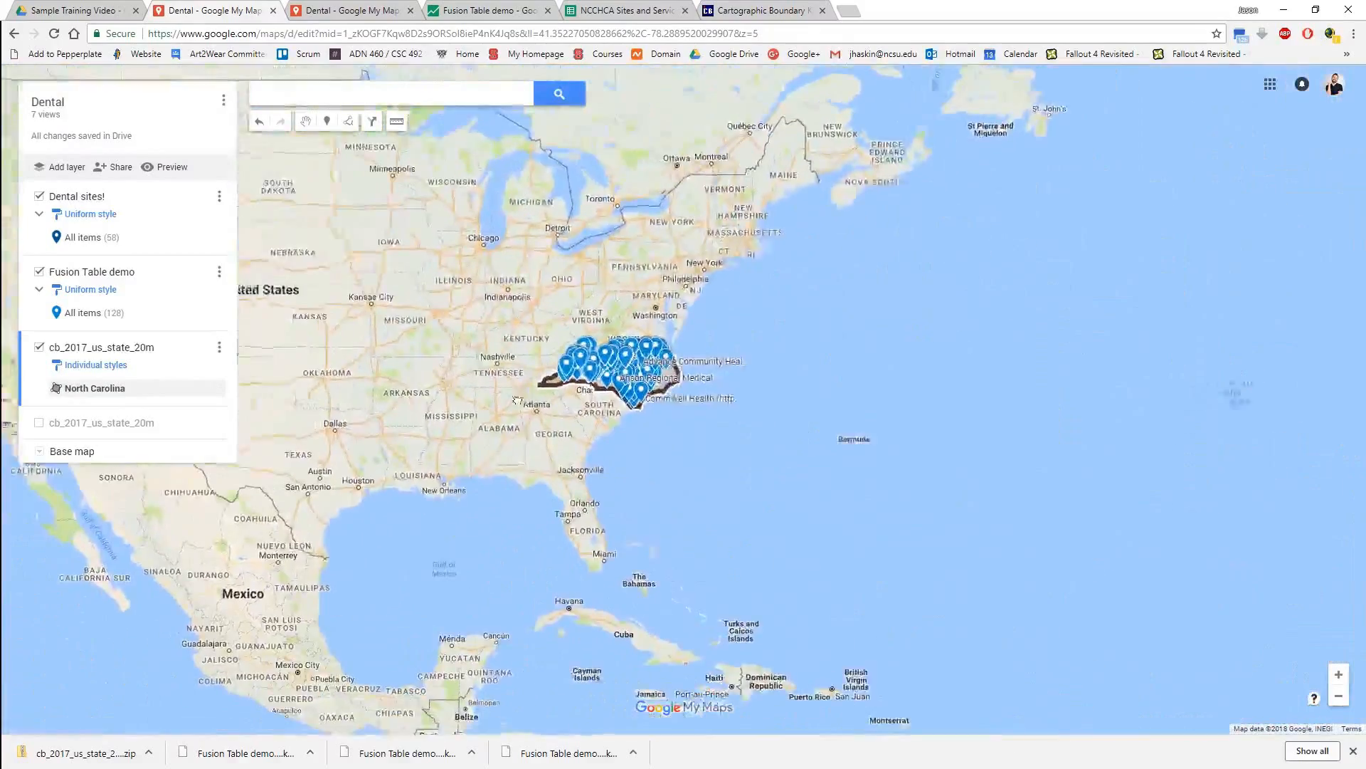
scroll(616, 373, up, 2)
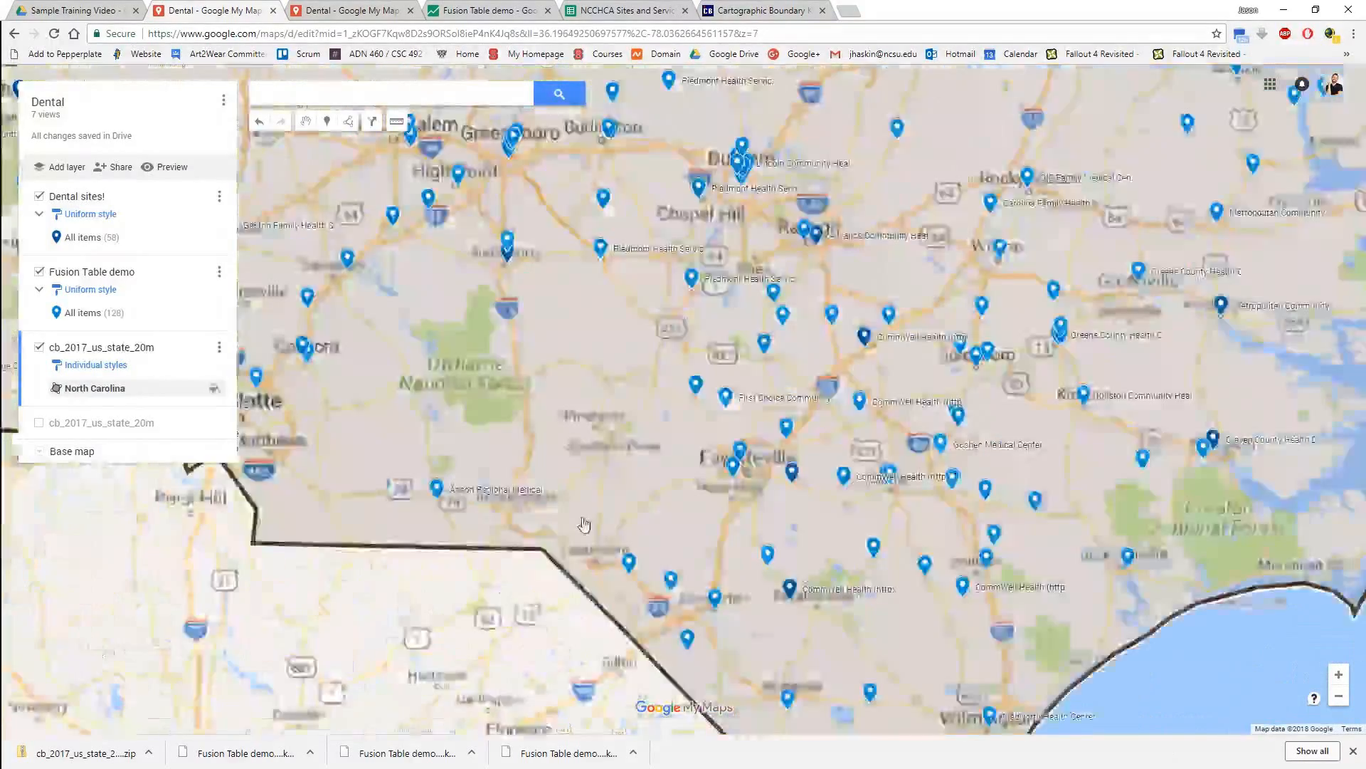
scroll(584, 525, down, 1)
drag(476, 585, 557, 593)
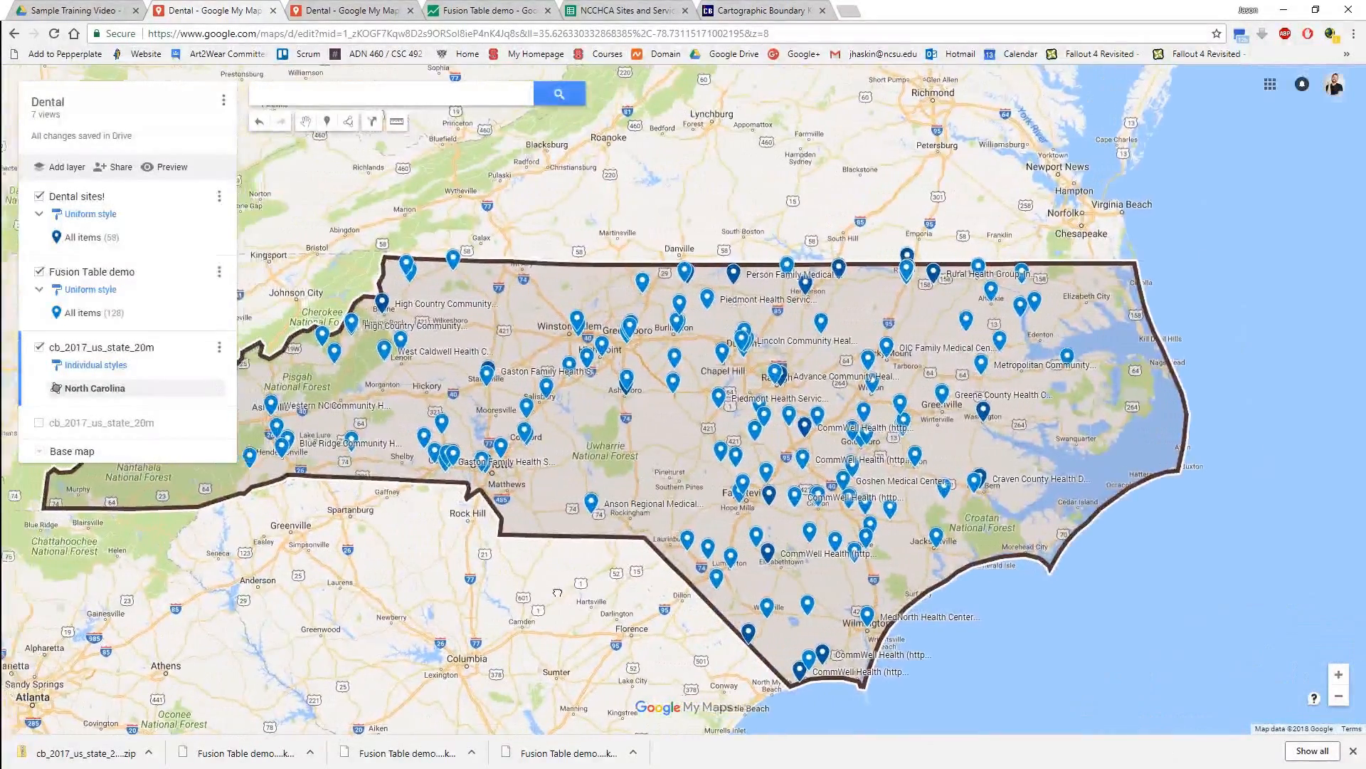
Restyle the North Carolina polygon with a thinner border, an orange color and slightly lower transparency, and close its info window.
click(214, 388)
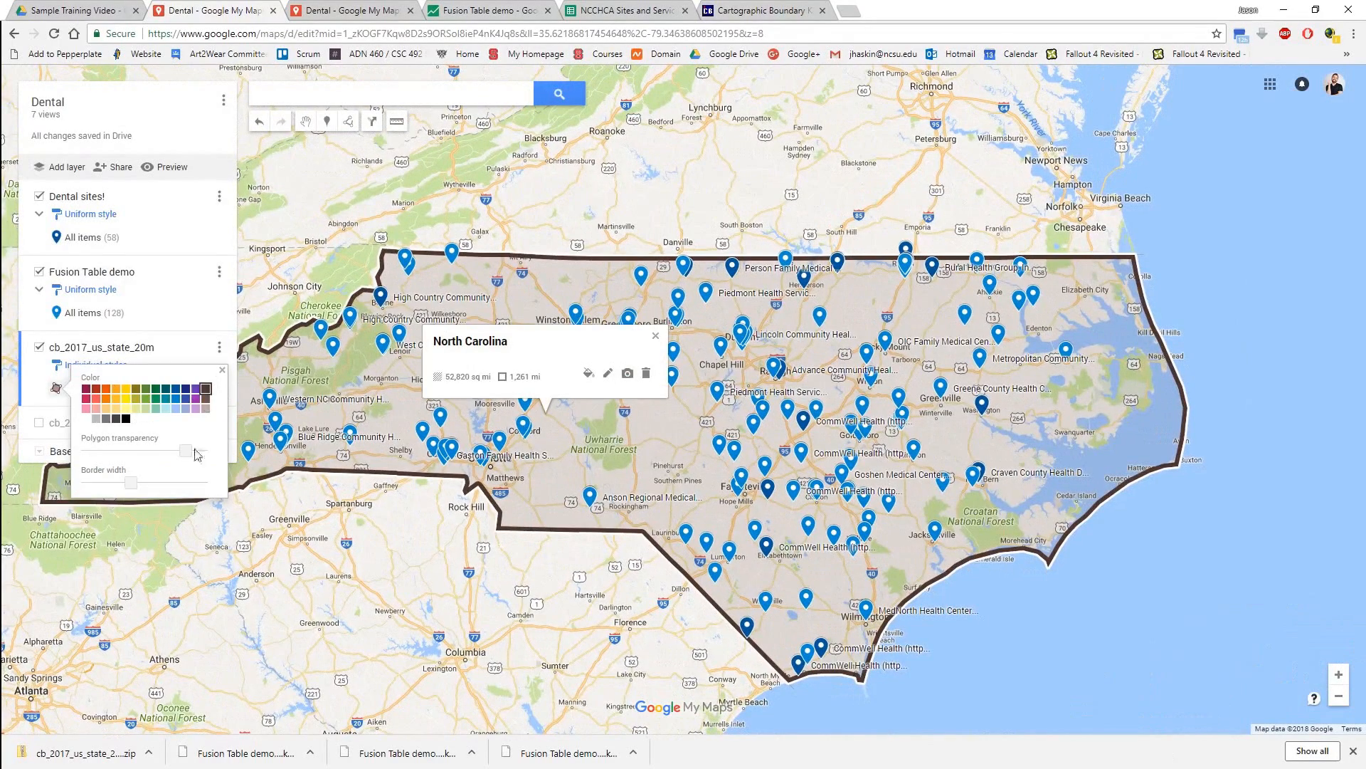
drag(132, 487, 108, 487)
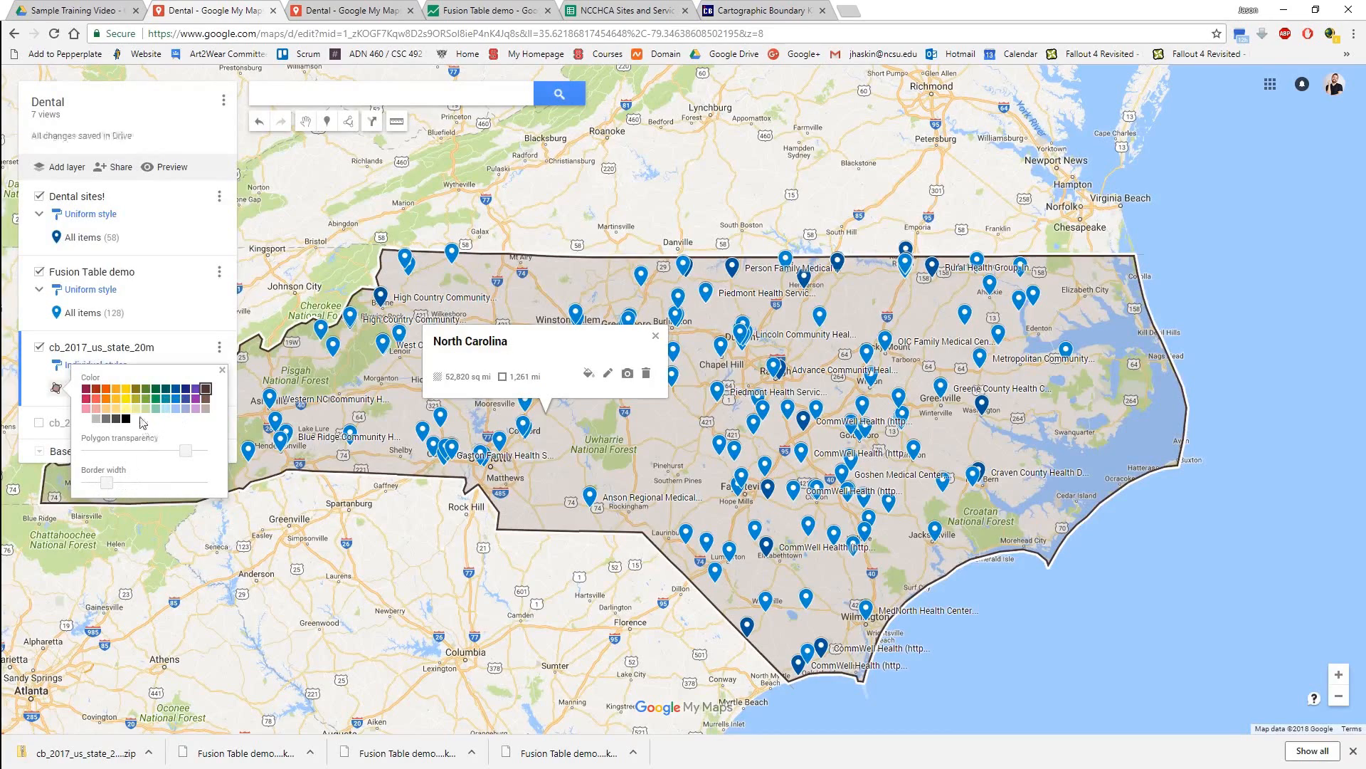
click(111, 403)
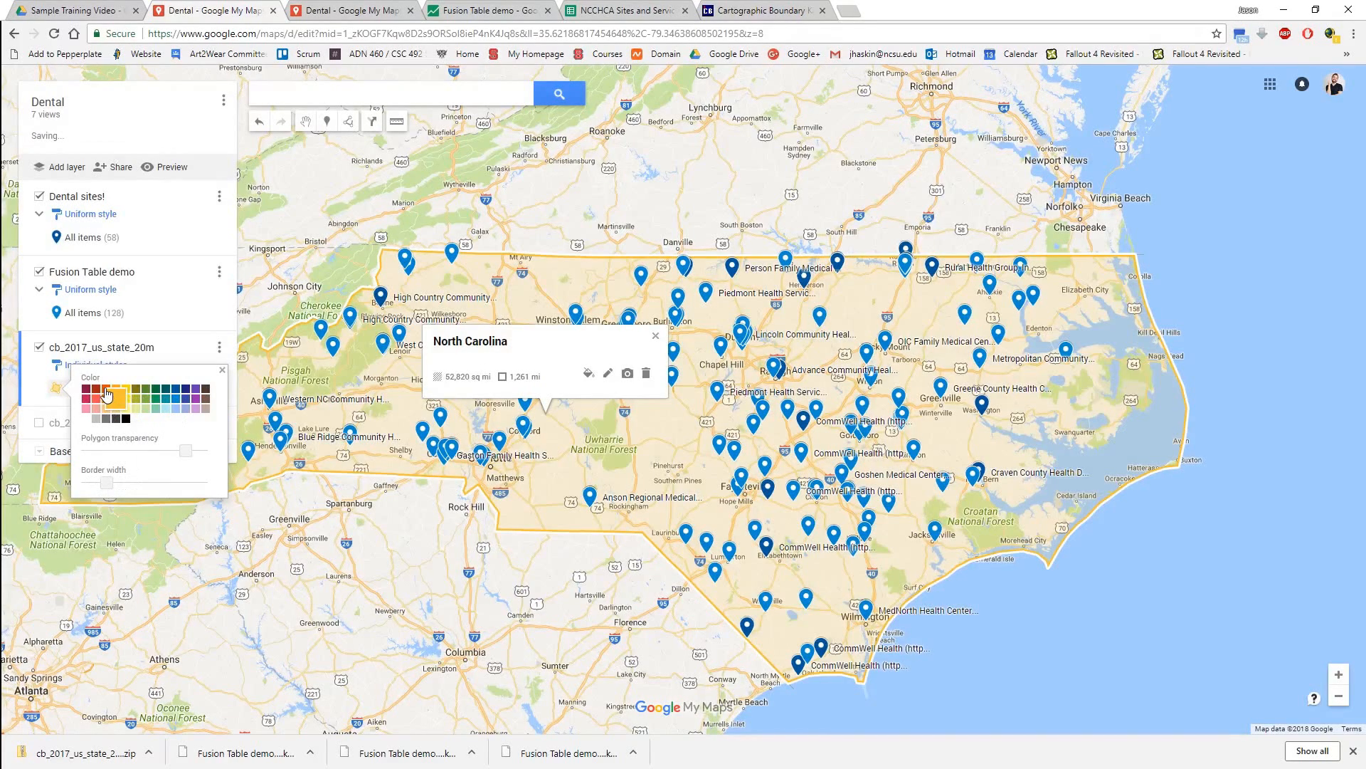
click(106, 390)
mouse_move(188, 453)
mouse_down()
mouse_move(150, 458)
mouse_move(188, 464)
mouse_up()
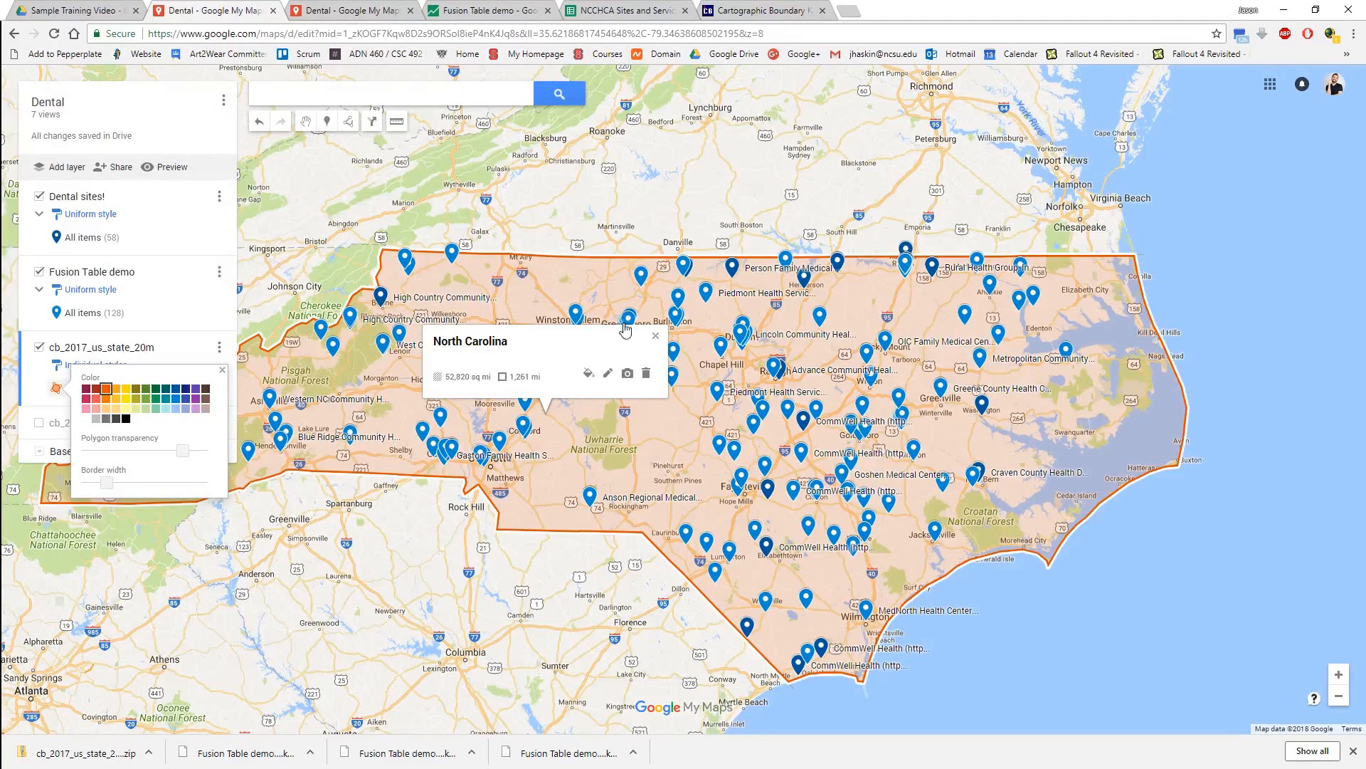
click(662, 343)
click(655, 336)
drag(438, 573, 449, 563)
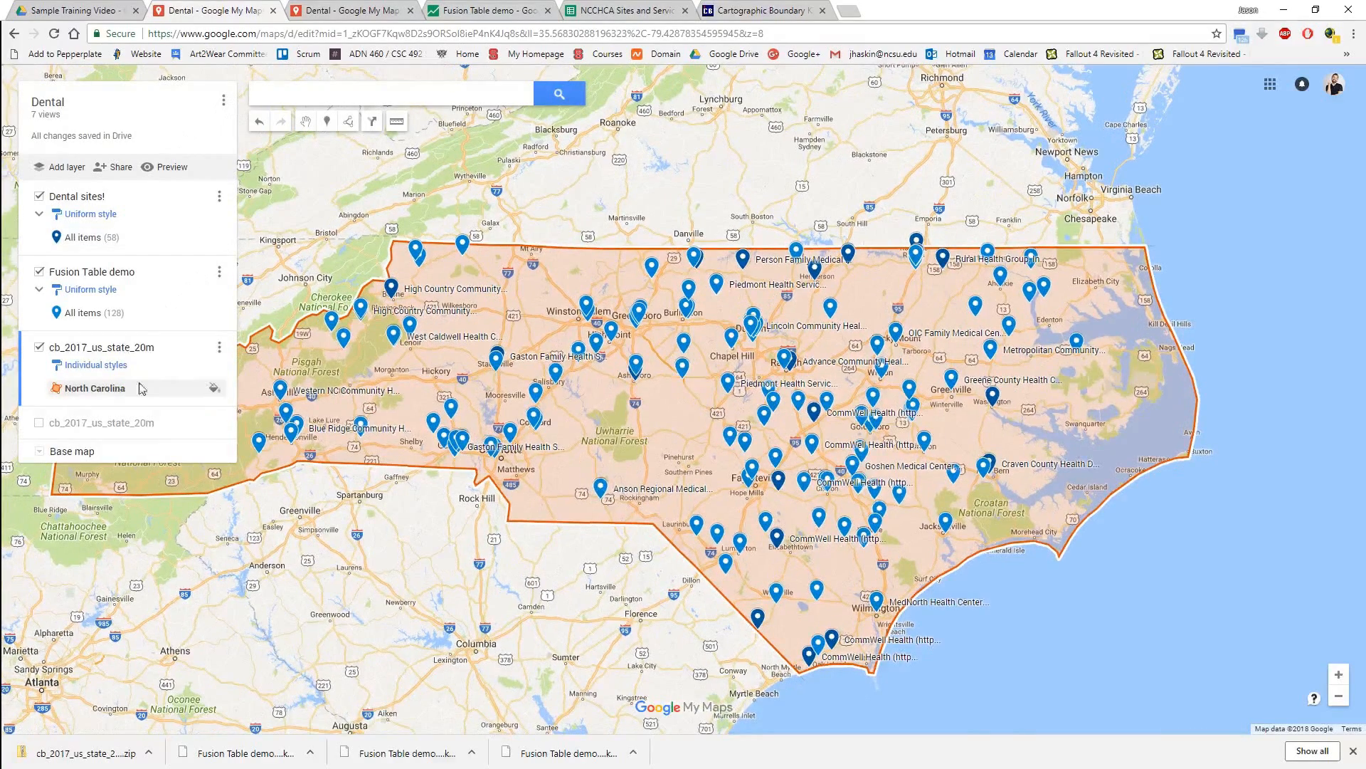
Swap the North Carolina layer for the full state layer and remove the description and all attribute fields from North Carolina's info window.
click(39, 424)
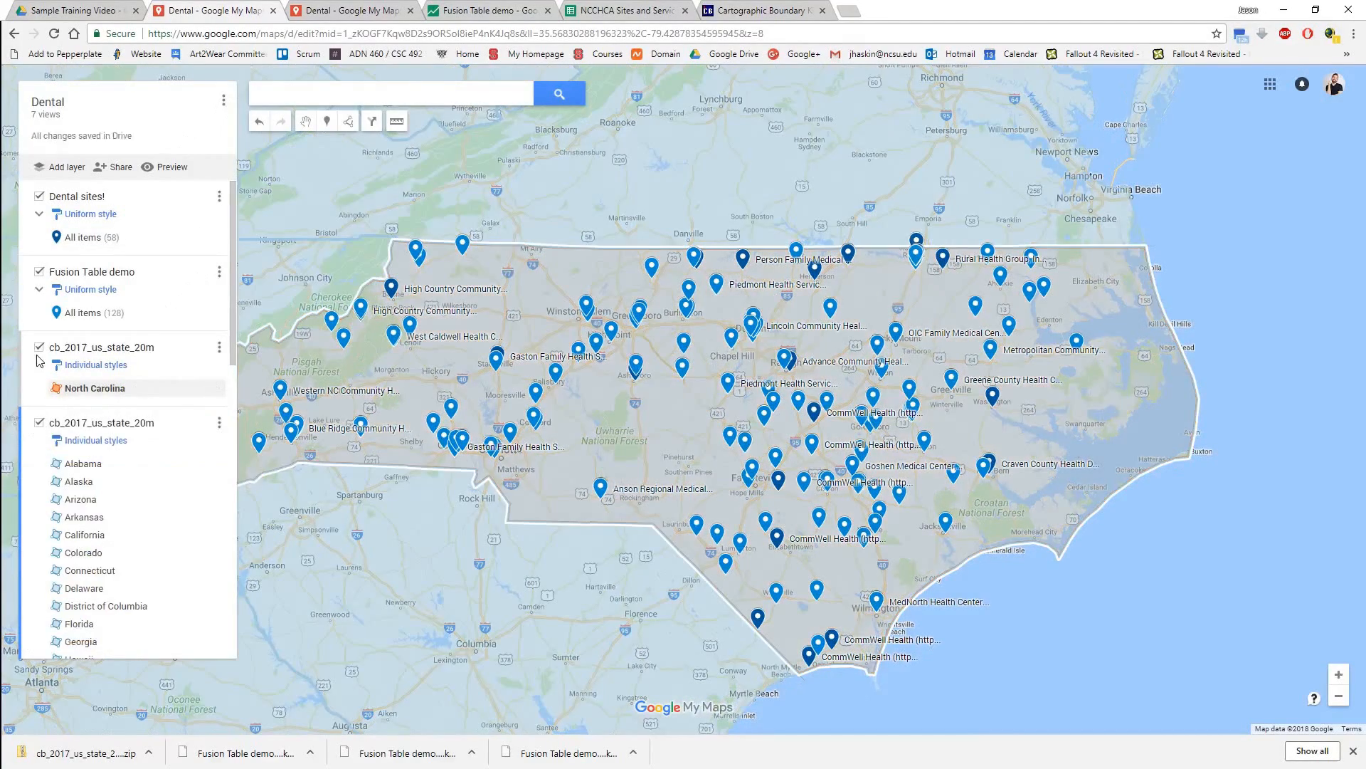
click(39, 347)
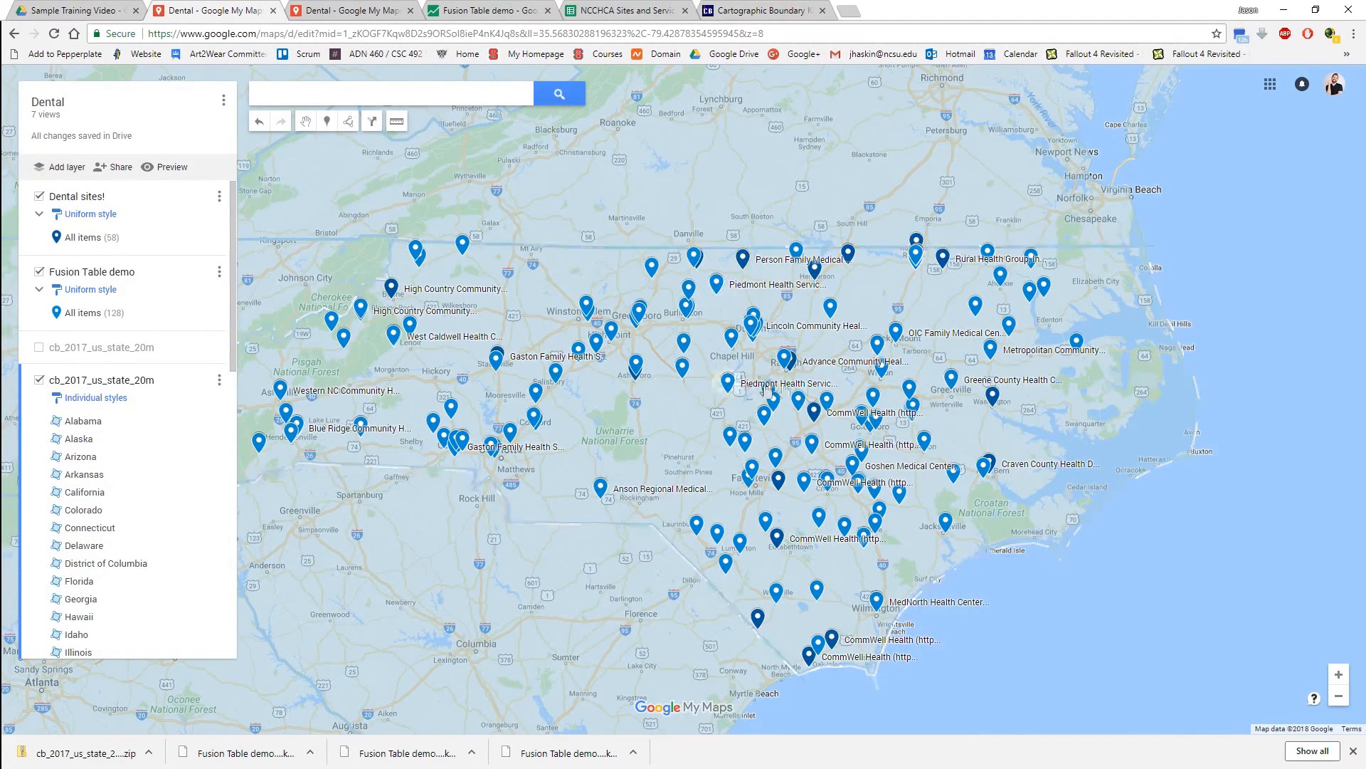
click(658, 427)
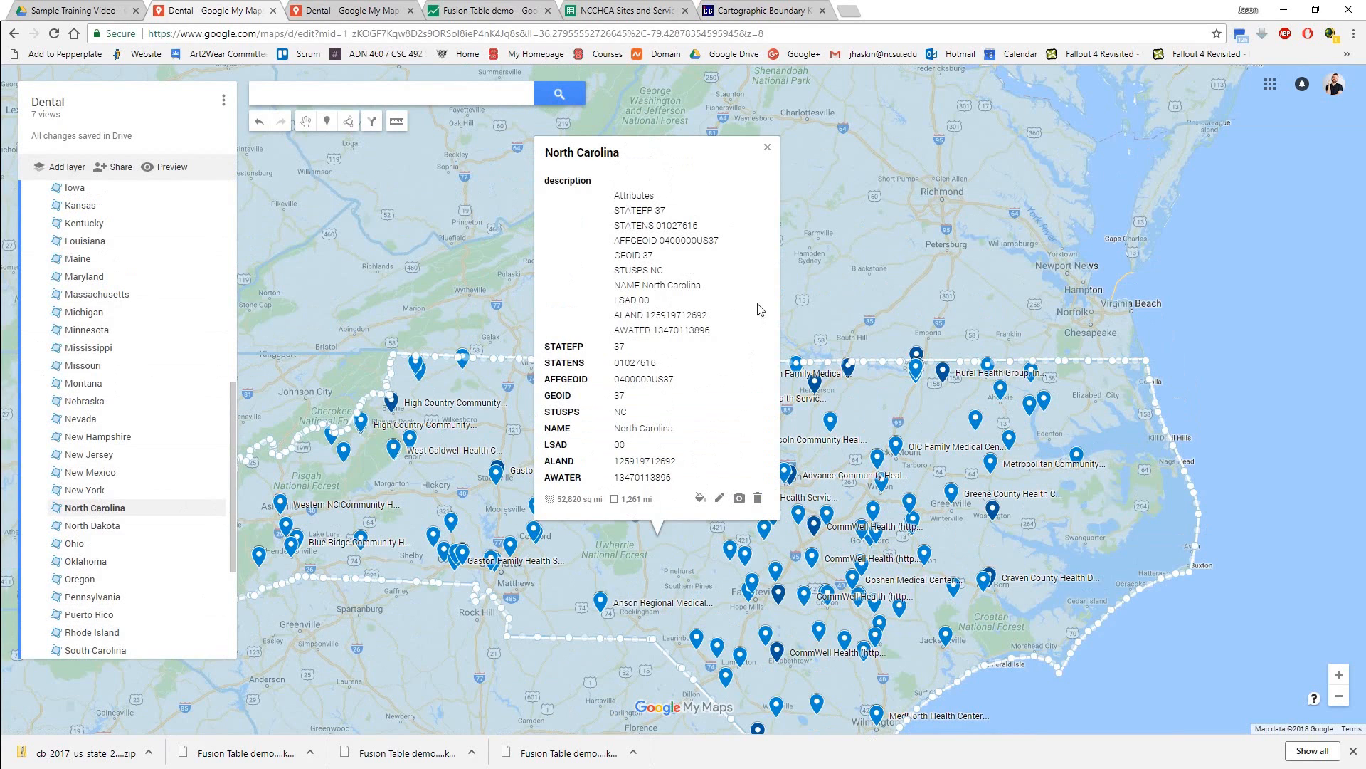
click(719, 498)
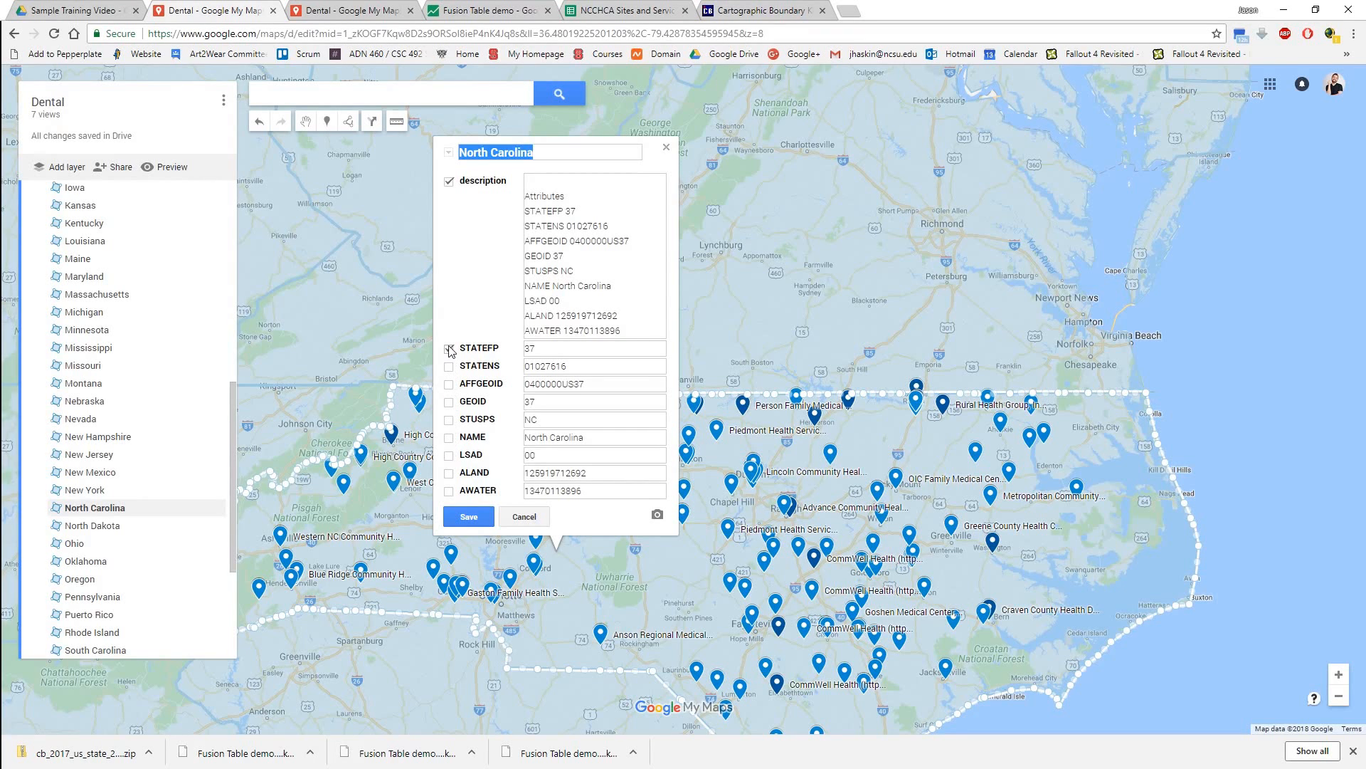
click(469, 516)
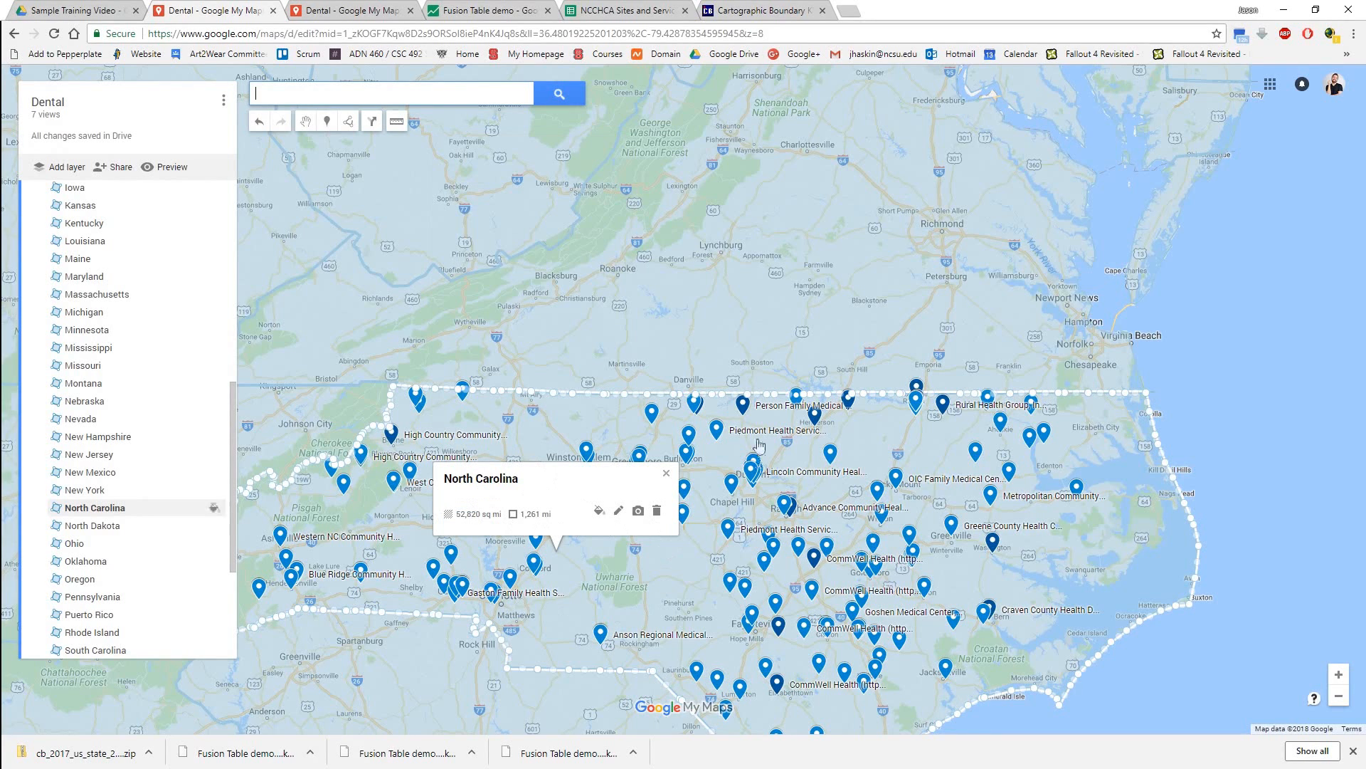
click(666, 474)
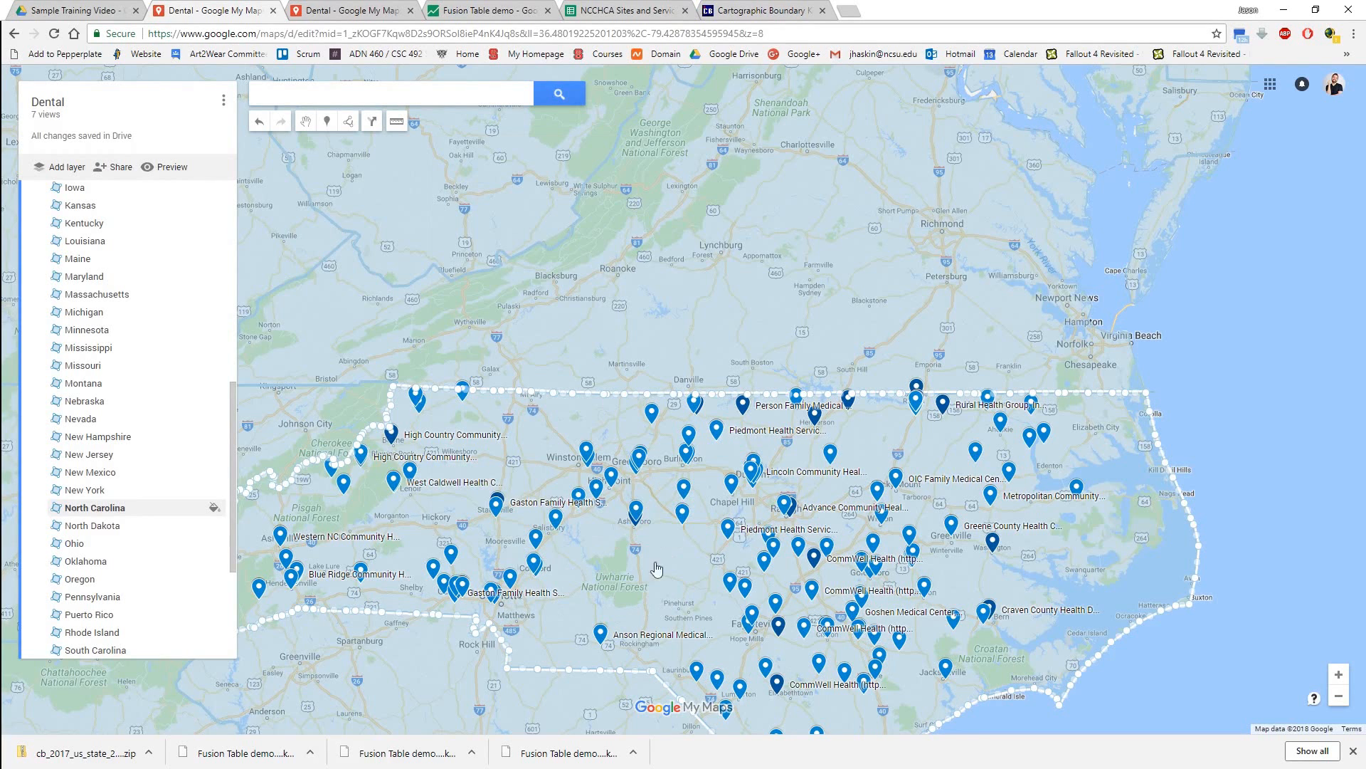
Increase the polygon transparency of North Carolina in the full state layer and close its info window.
click(214, 507)
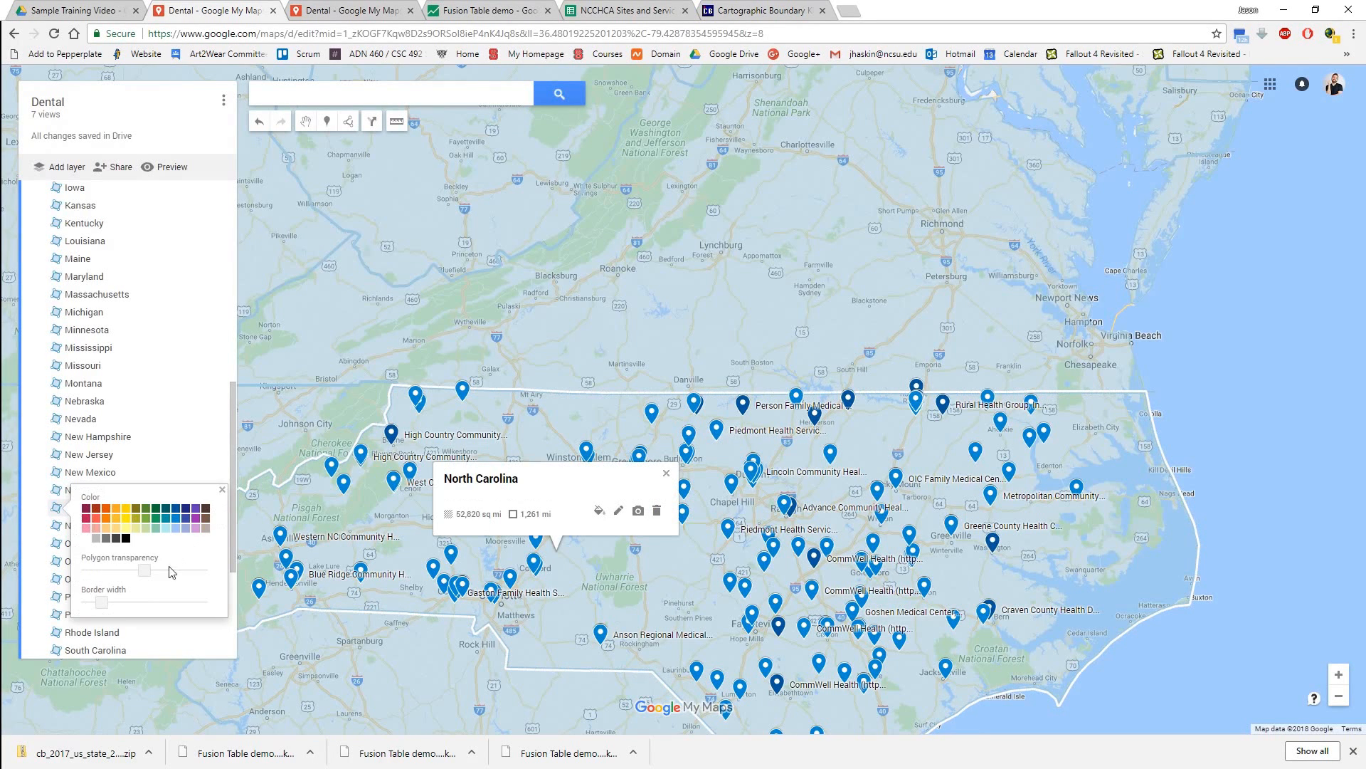
drag(152, 574, 169, 573)
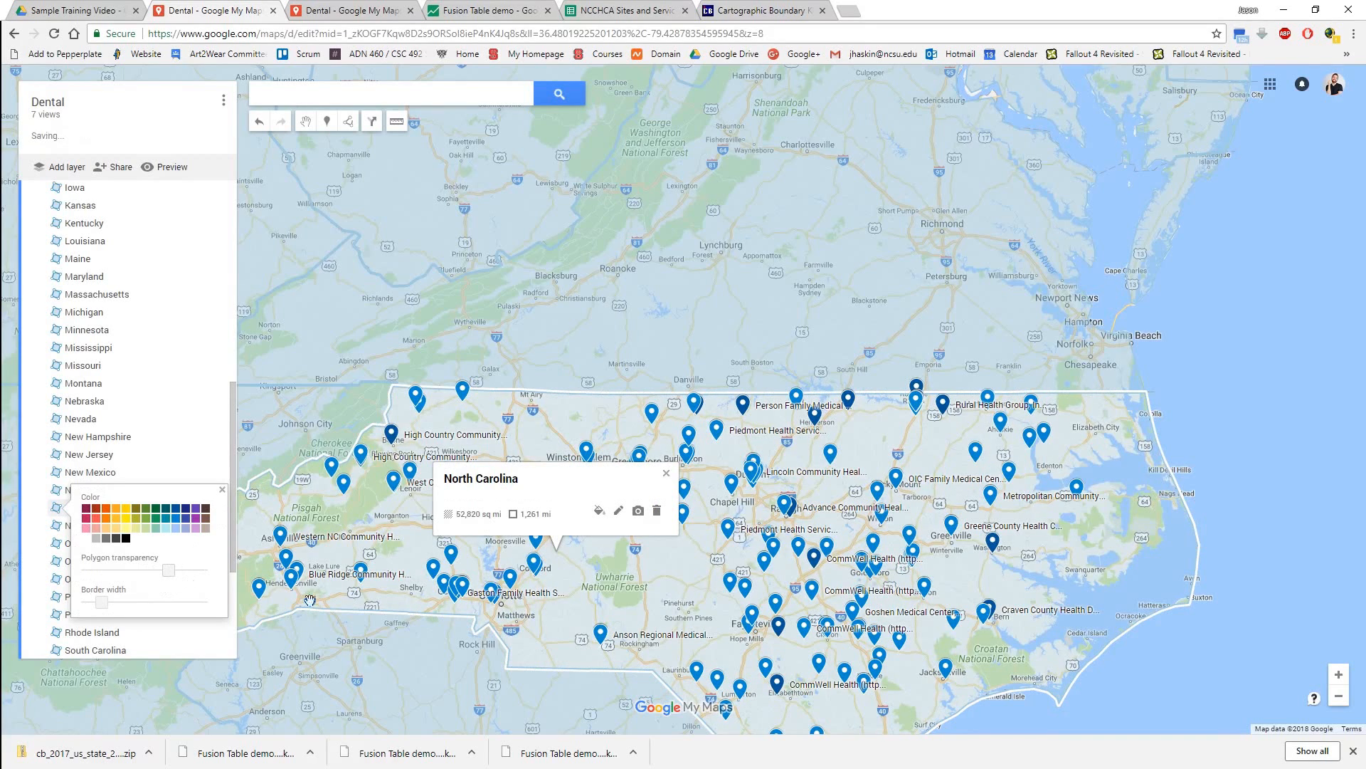
click(666, 473)
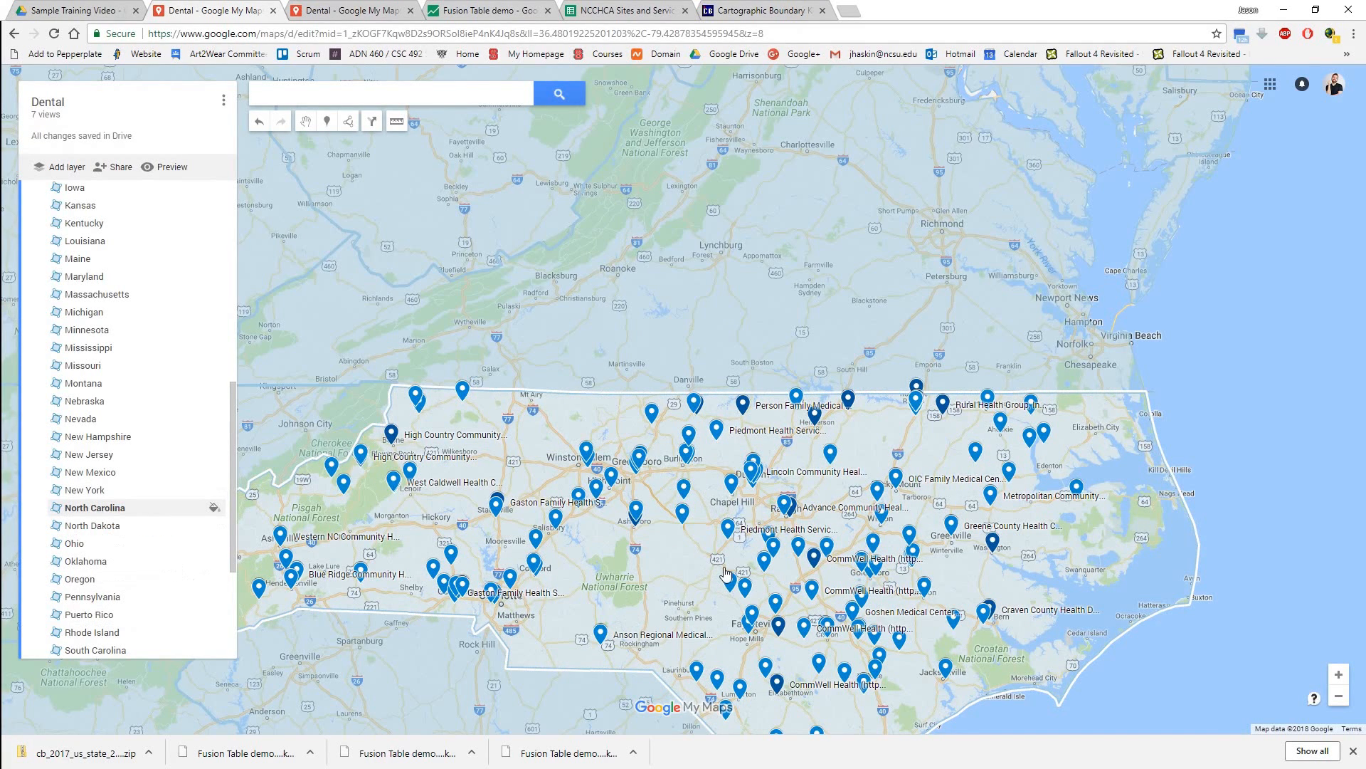
Hide the full state layer and preview the map in view-only mode with the orange North Carolina layer shown.
drag(232, 387, 229, 195)
click(39, 361)
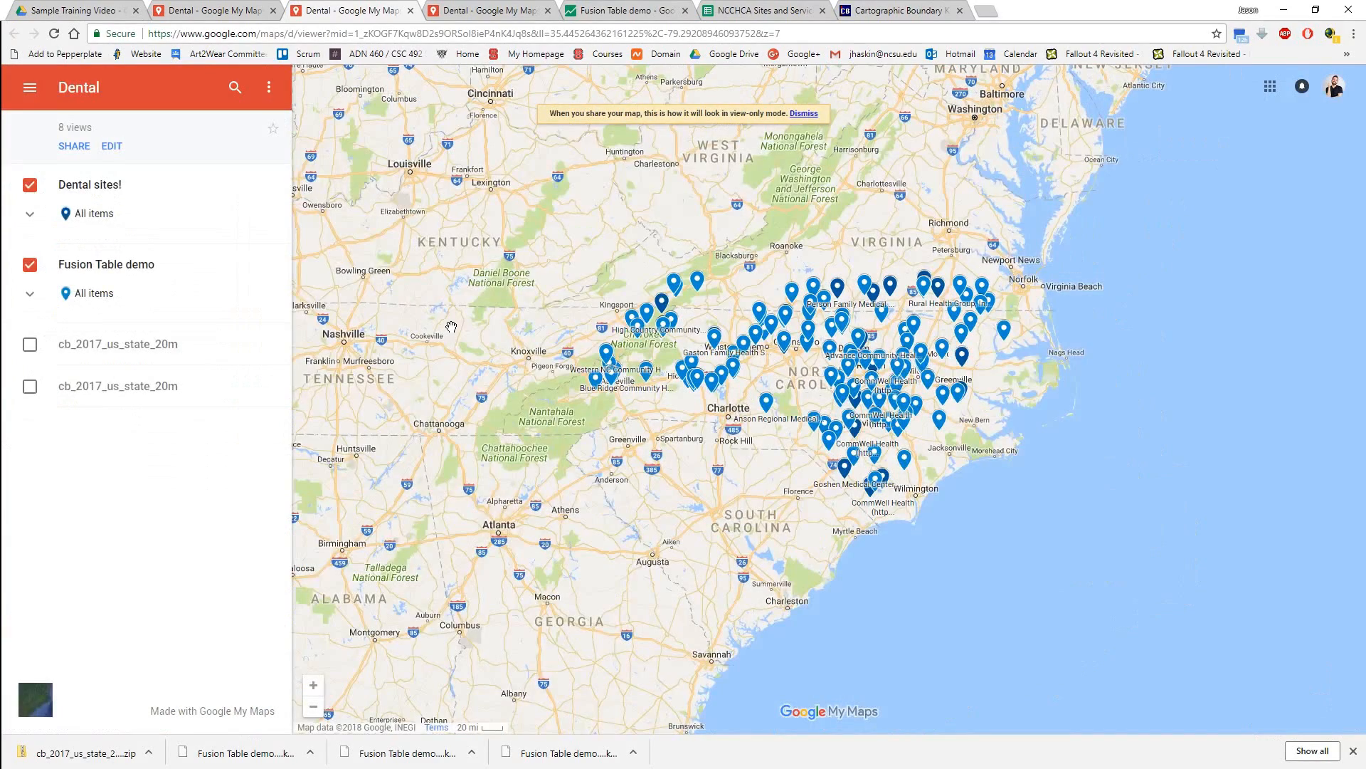
drag(943, 448, 903, 502)
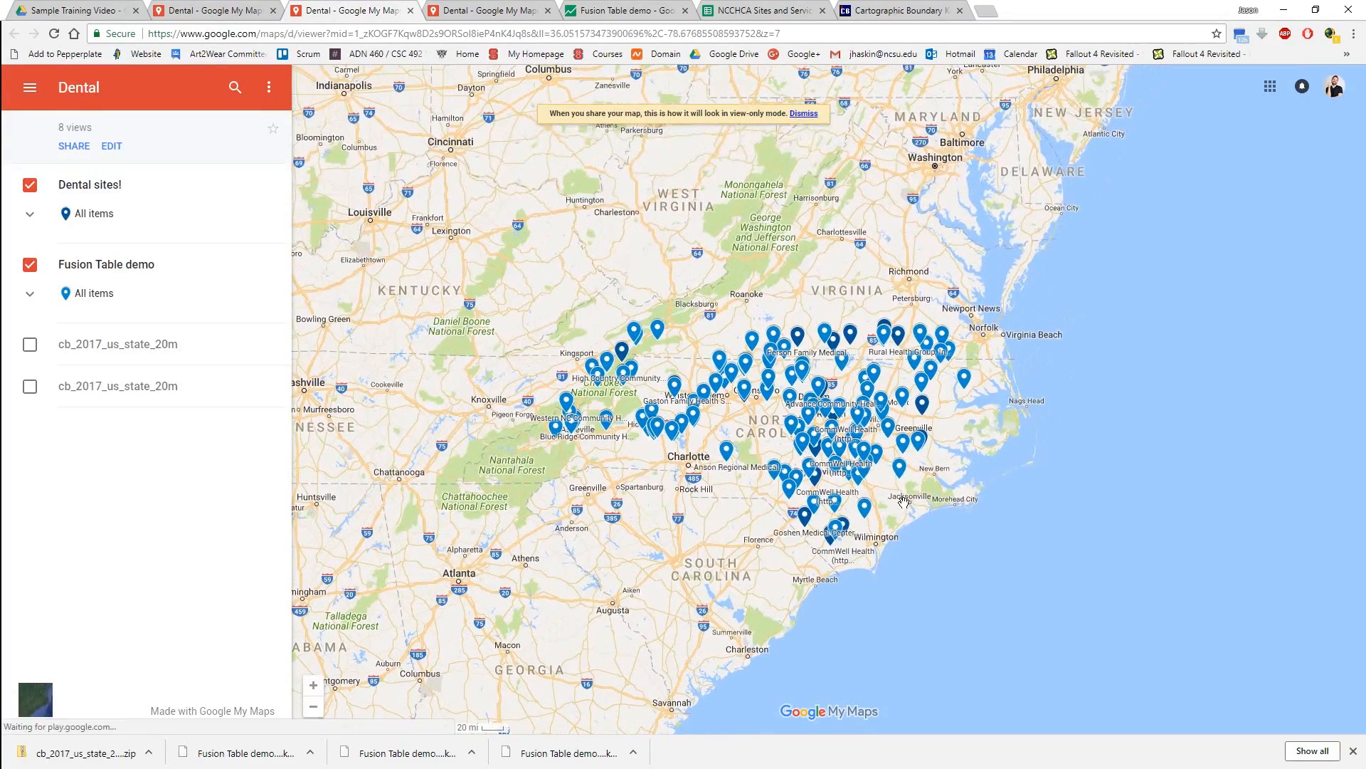
click(28, 345)
scroll(754, 484, up, 2)
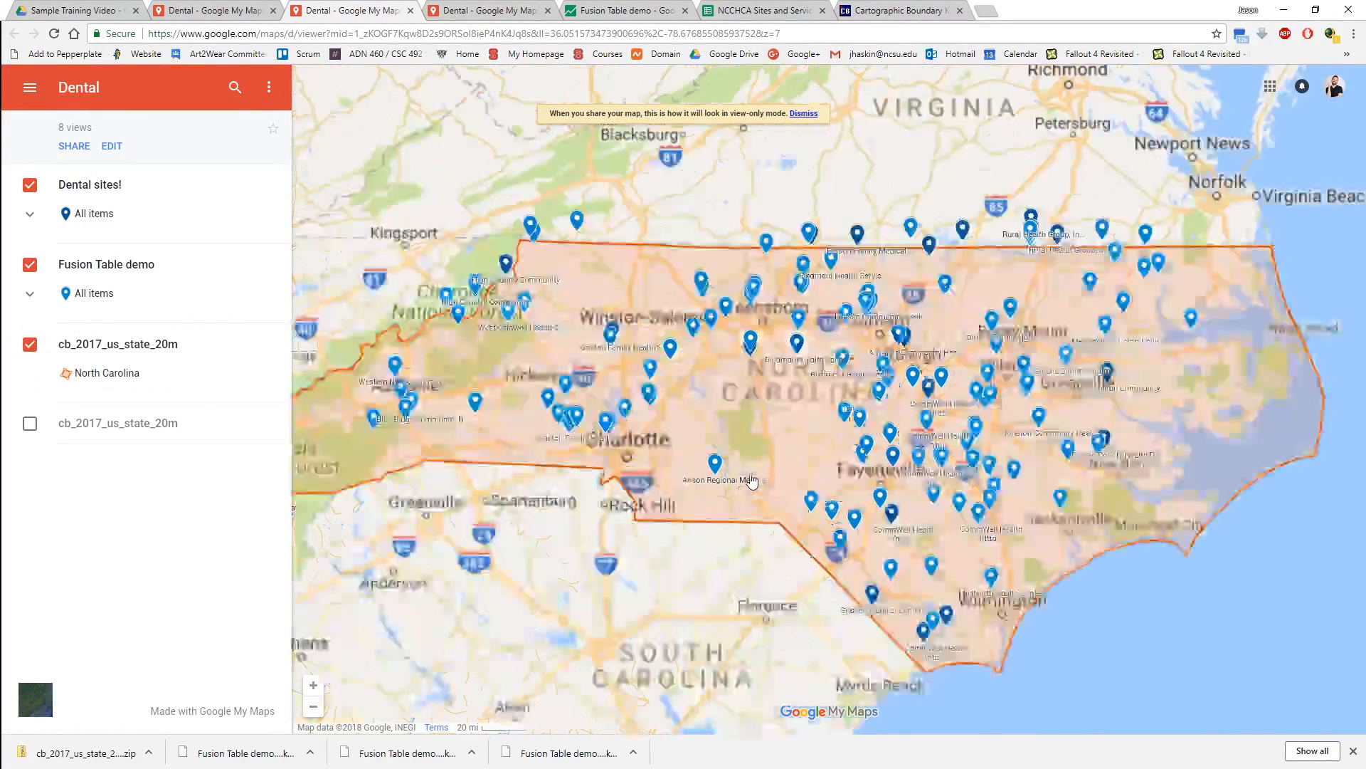
scroll(764, 516, down, 1)
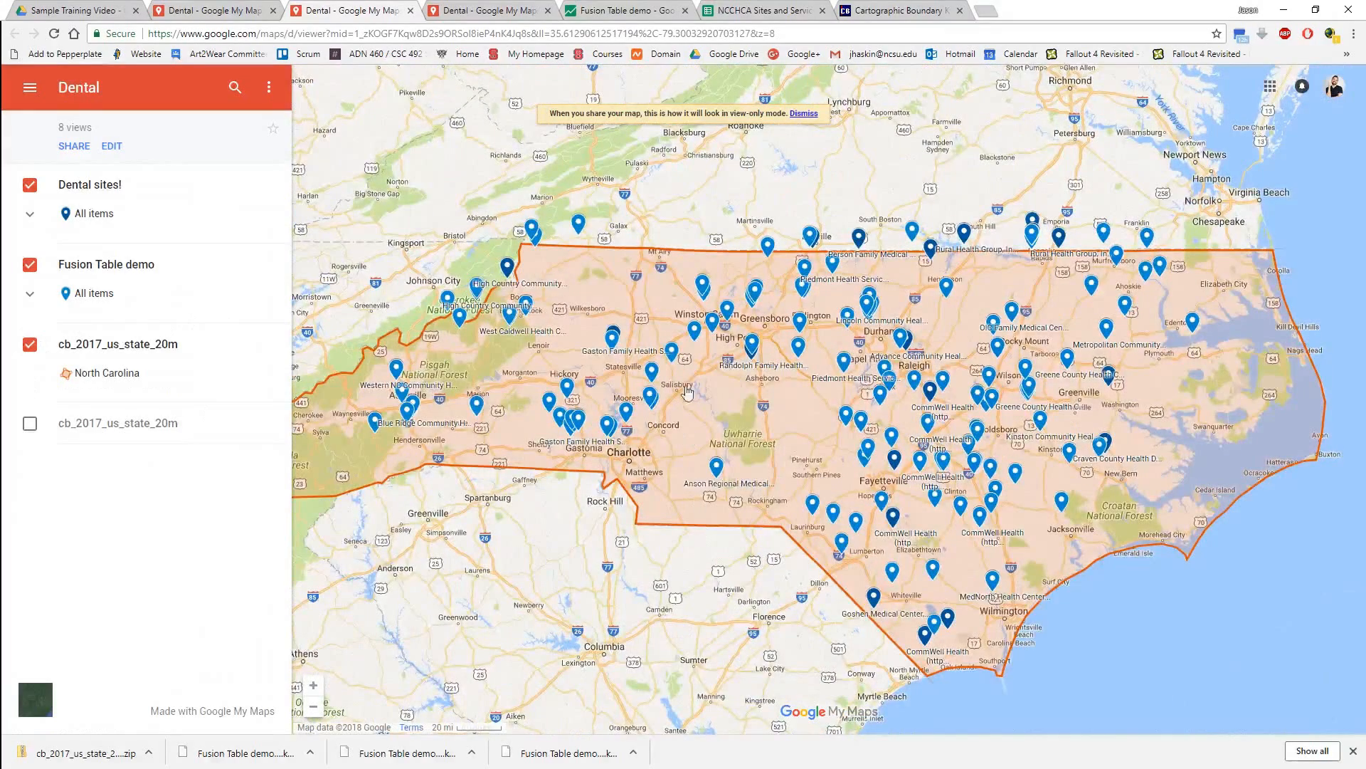
click(746, 430)
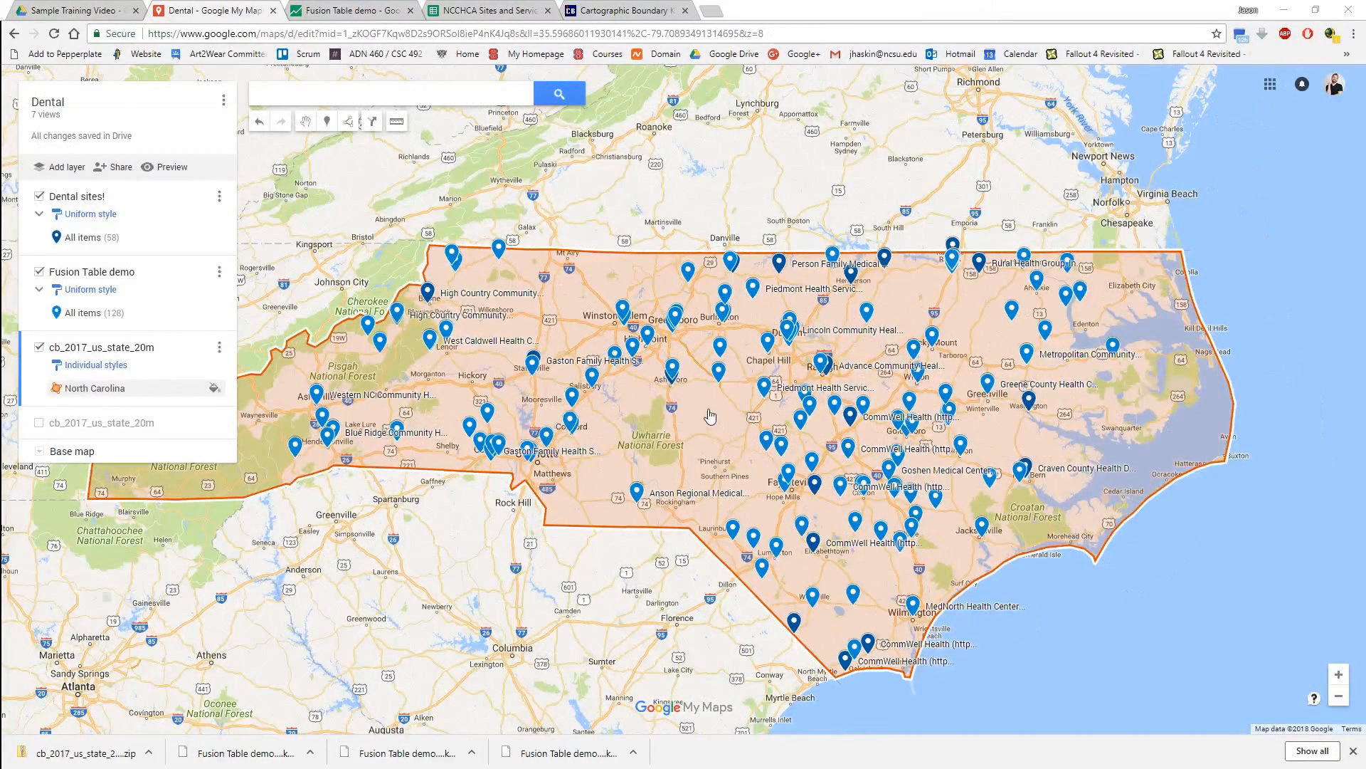
Switch to the Fusion Table demo map and filter Behavioral Health to the values YES and Yes.
click(307, 9)
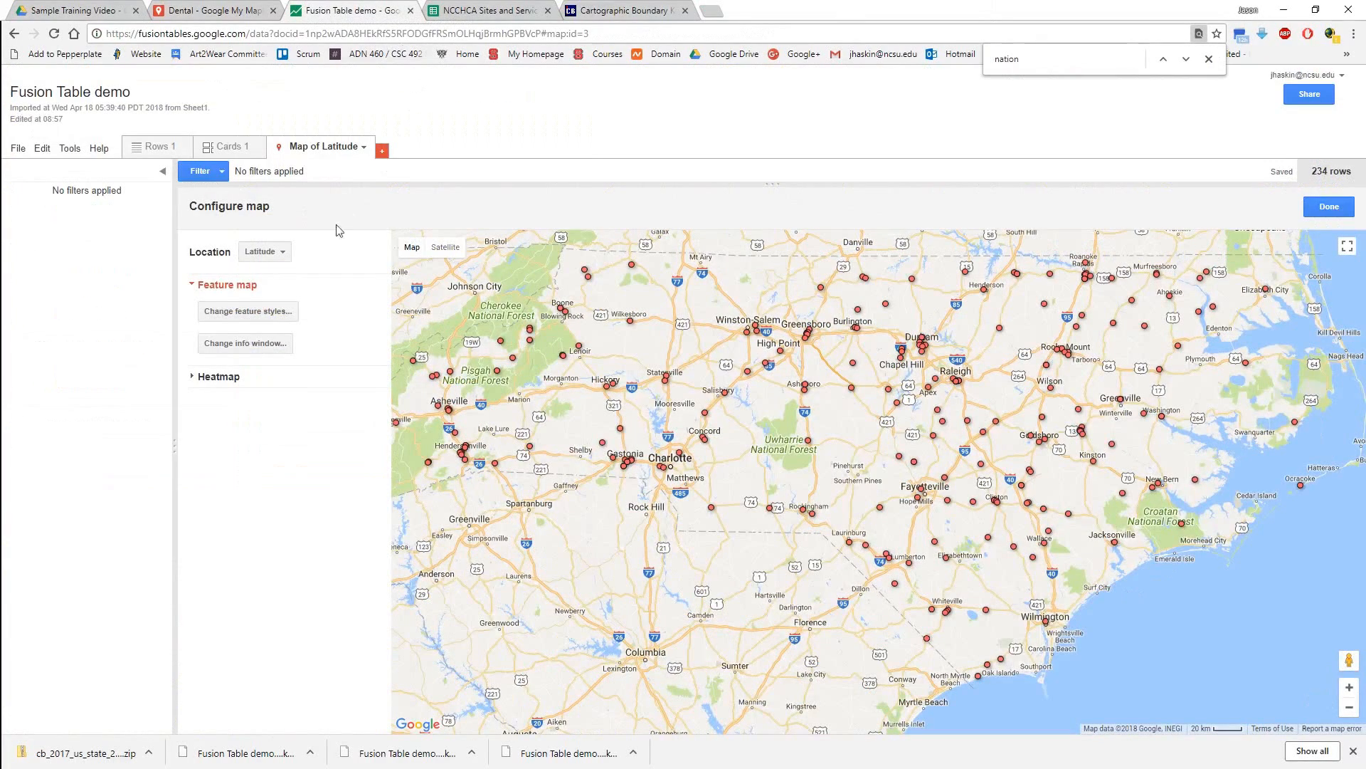
click(205, 178)
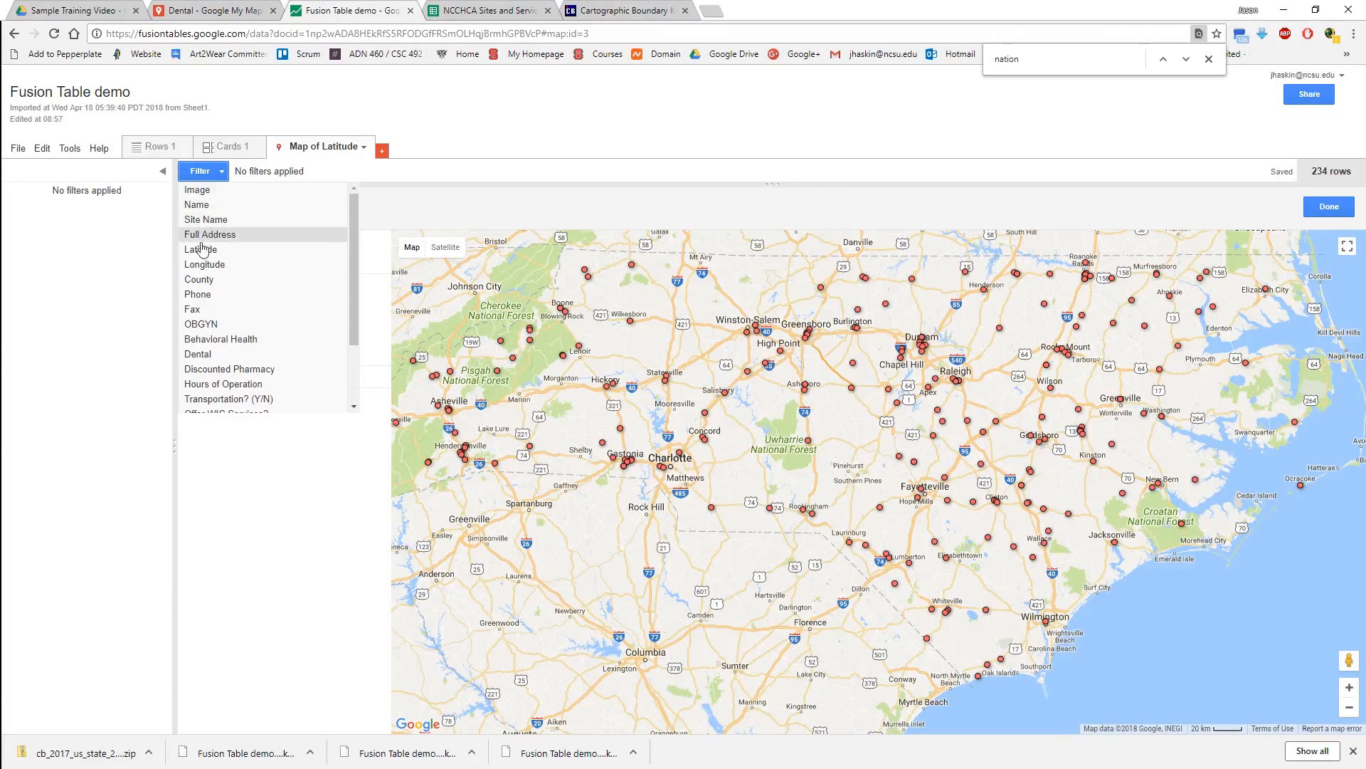
scroll(204, 412, down, 3)
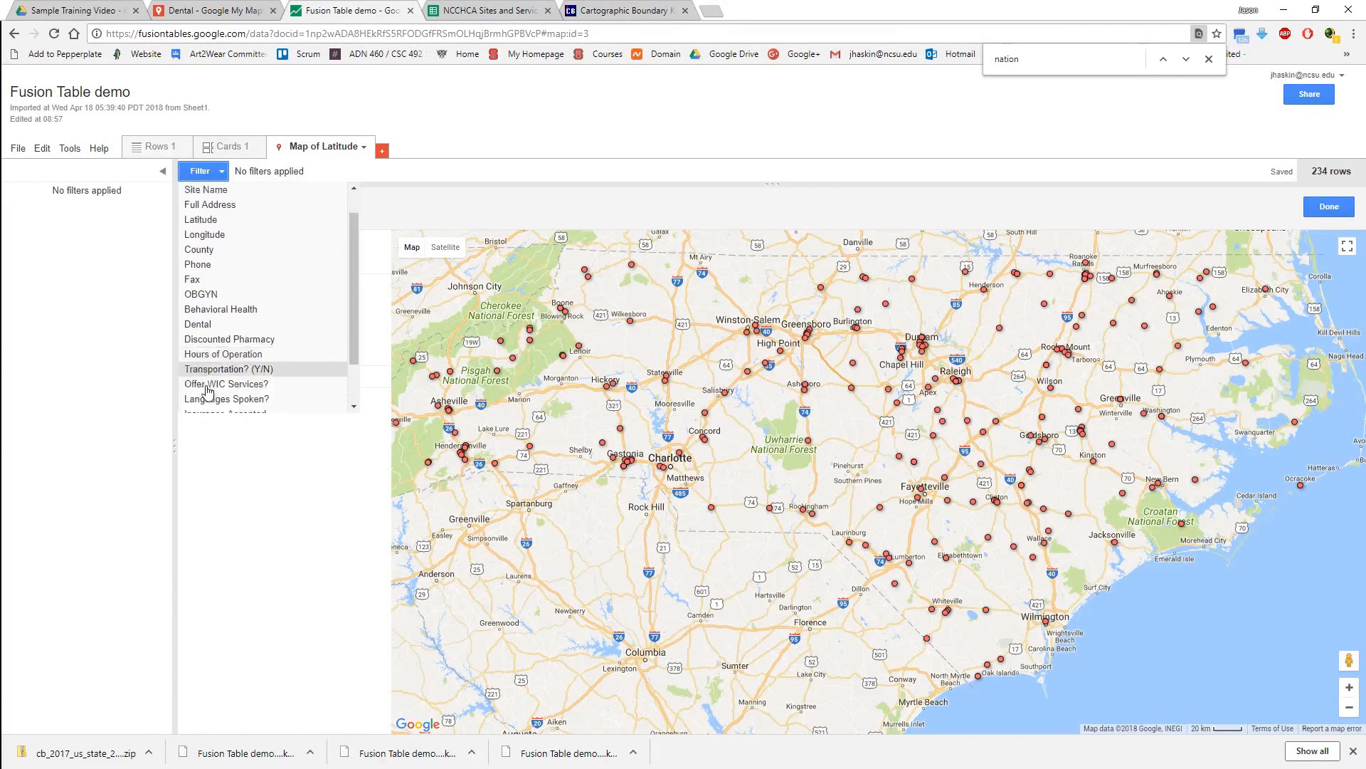
click(230, 277)
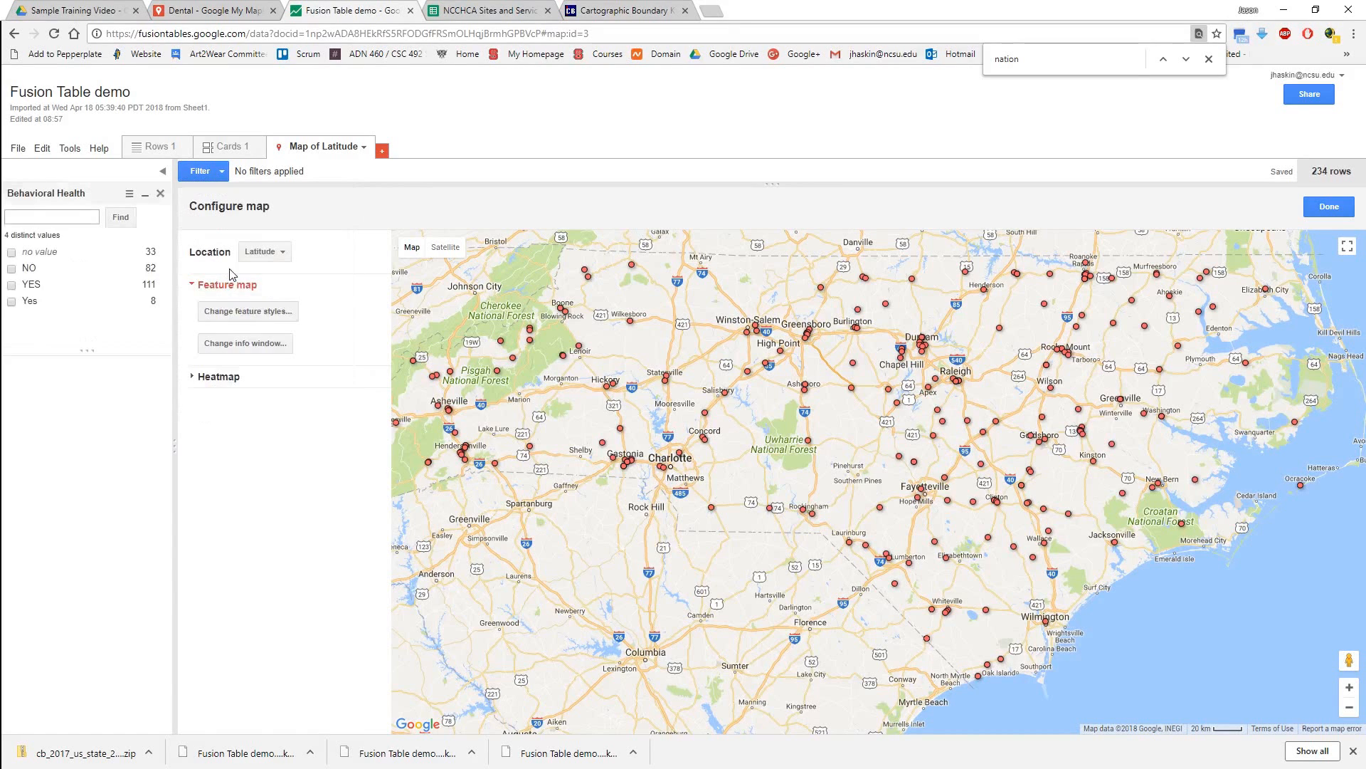
click(11, 285)
click(11, 301)
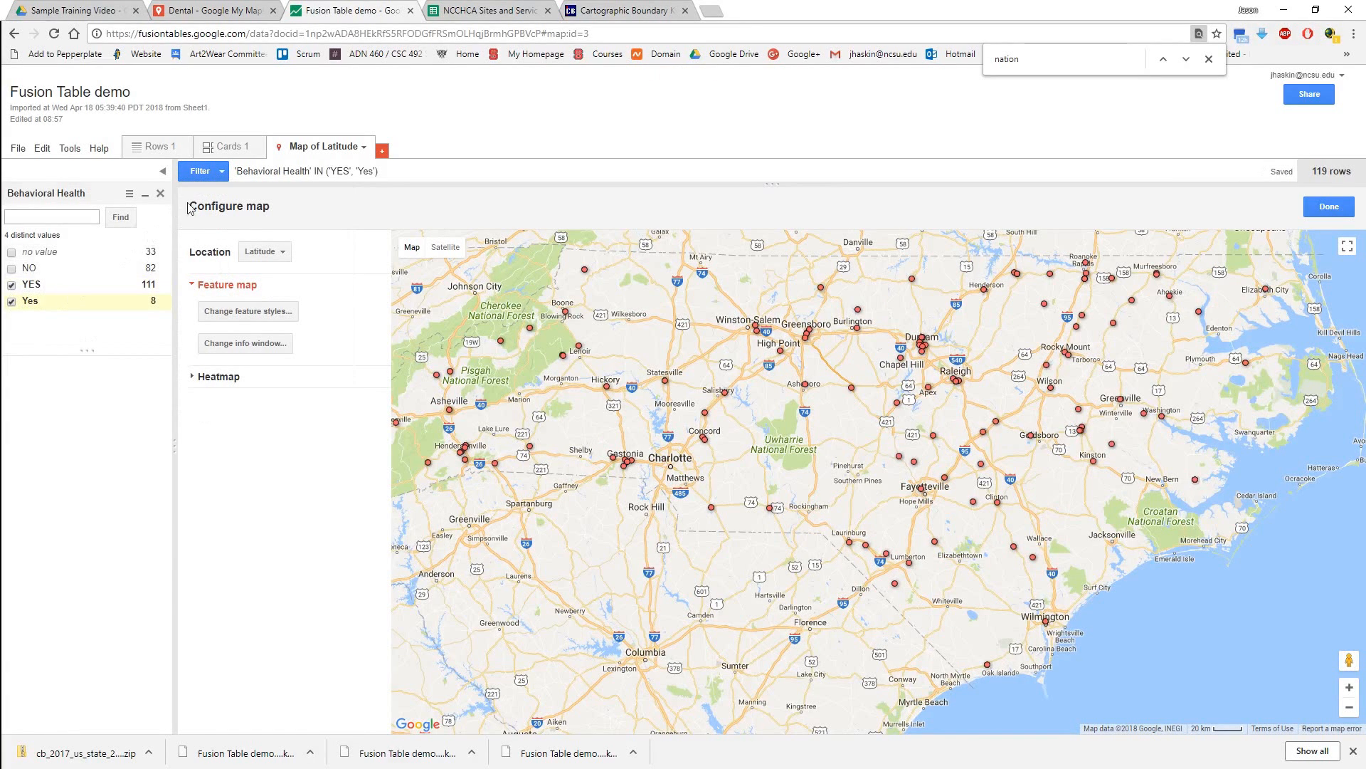
Add a County filter limited to Pitt, Robeson, Rowan, Warren and Wake.
click(206, 171)
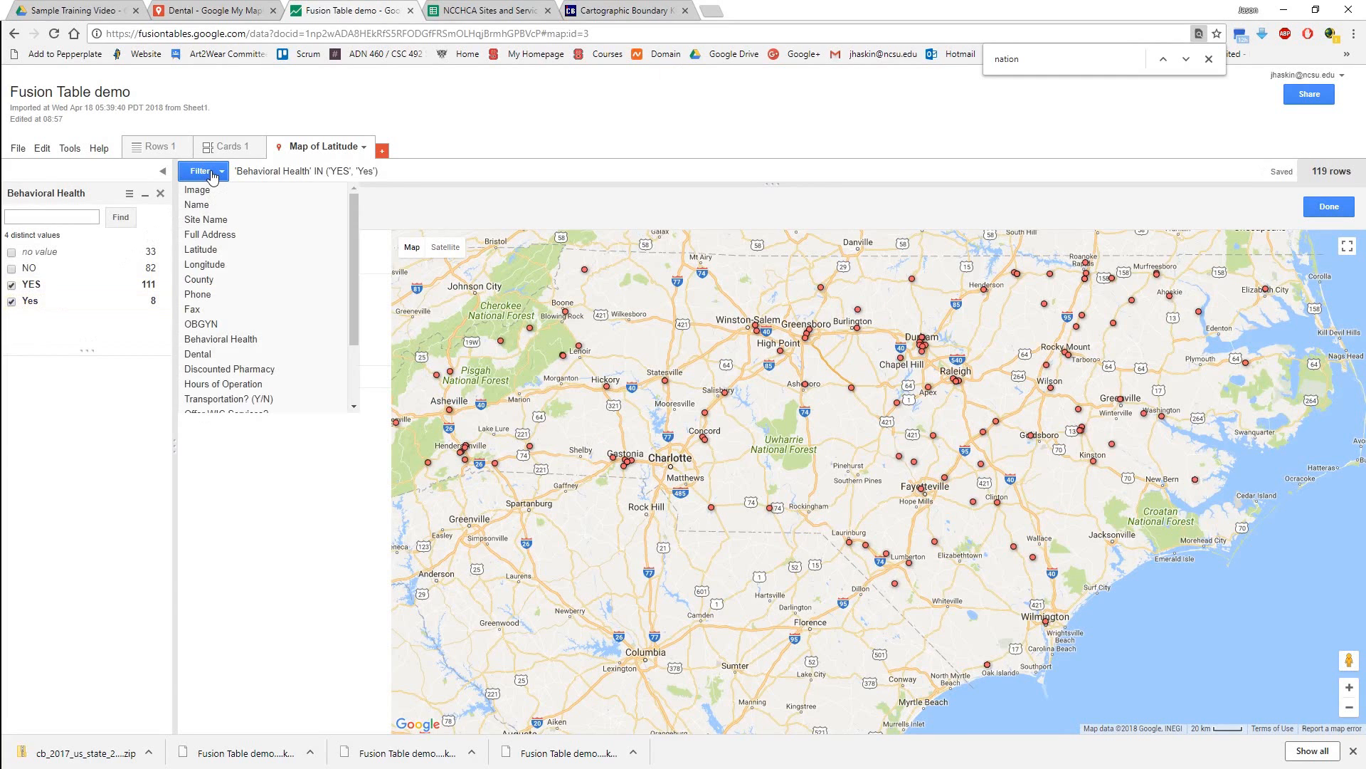
click(214, 280)
scroll(80, 448, down, 6)
scroll(77, 451, down, 5)
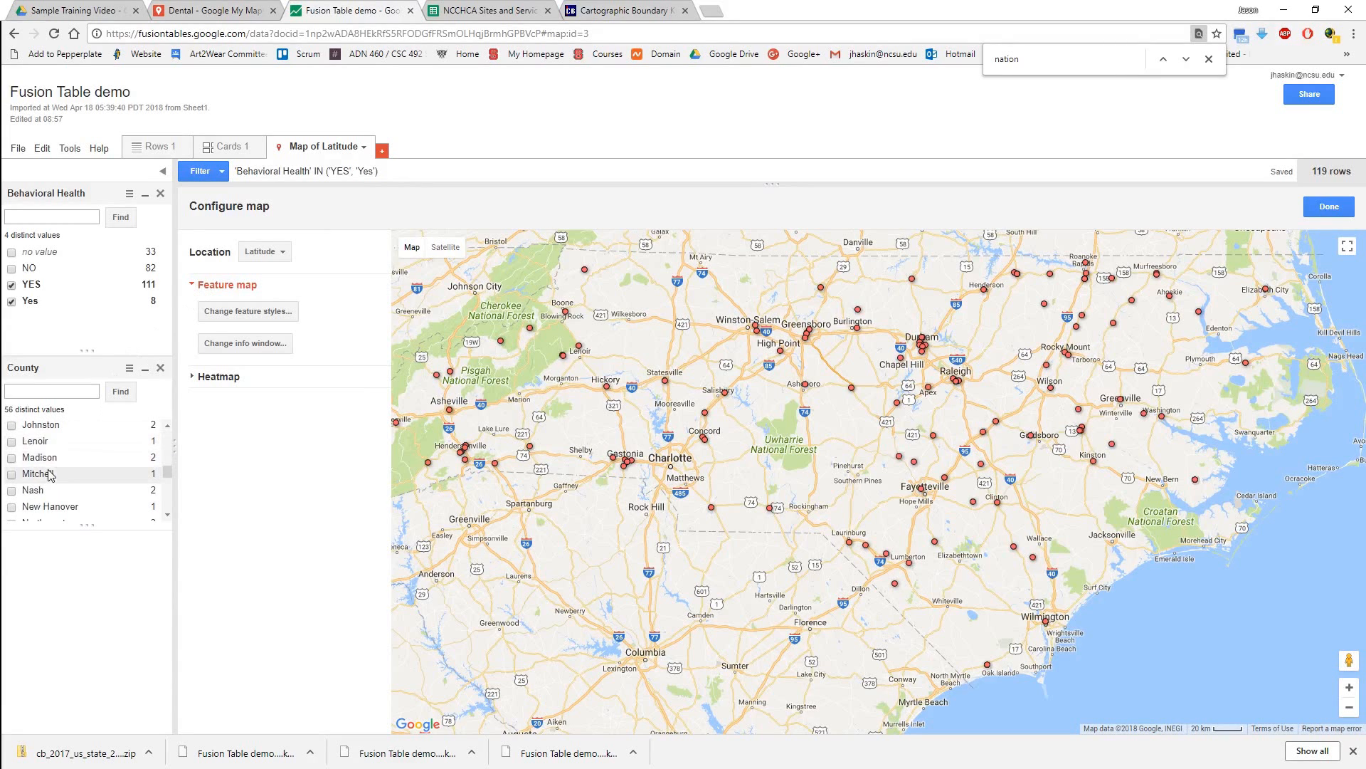
click(12, 479)
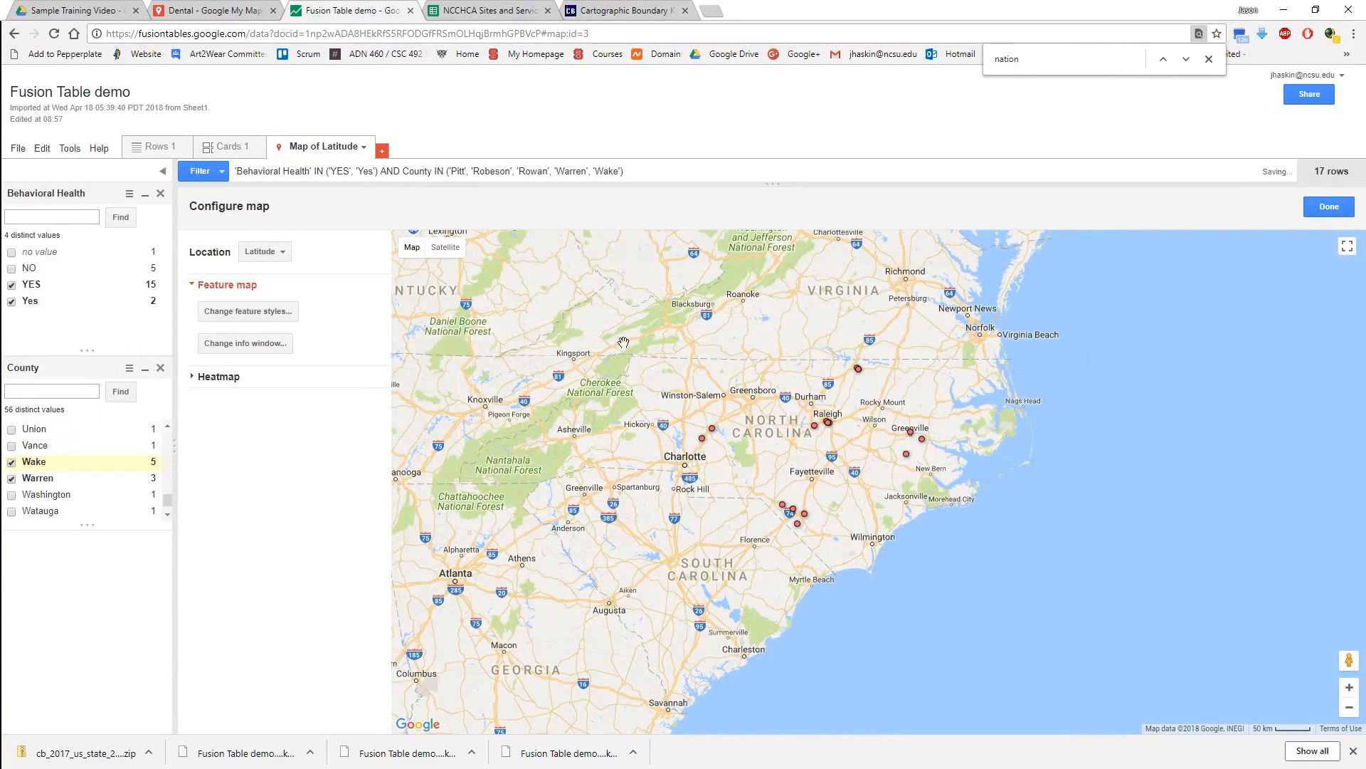
scroll(72, 466, down, 2)
scroll(72, 466, up, 10)
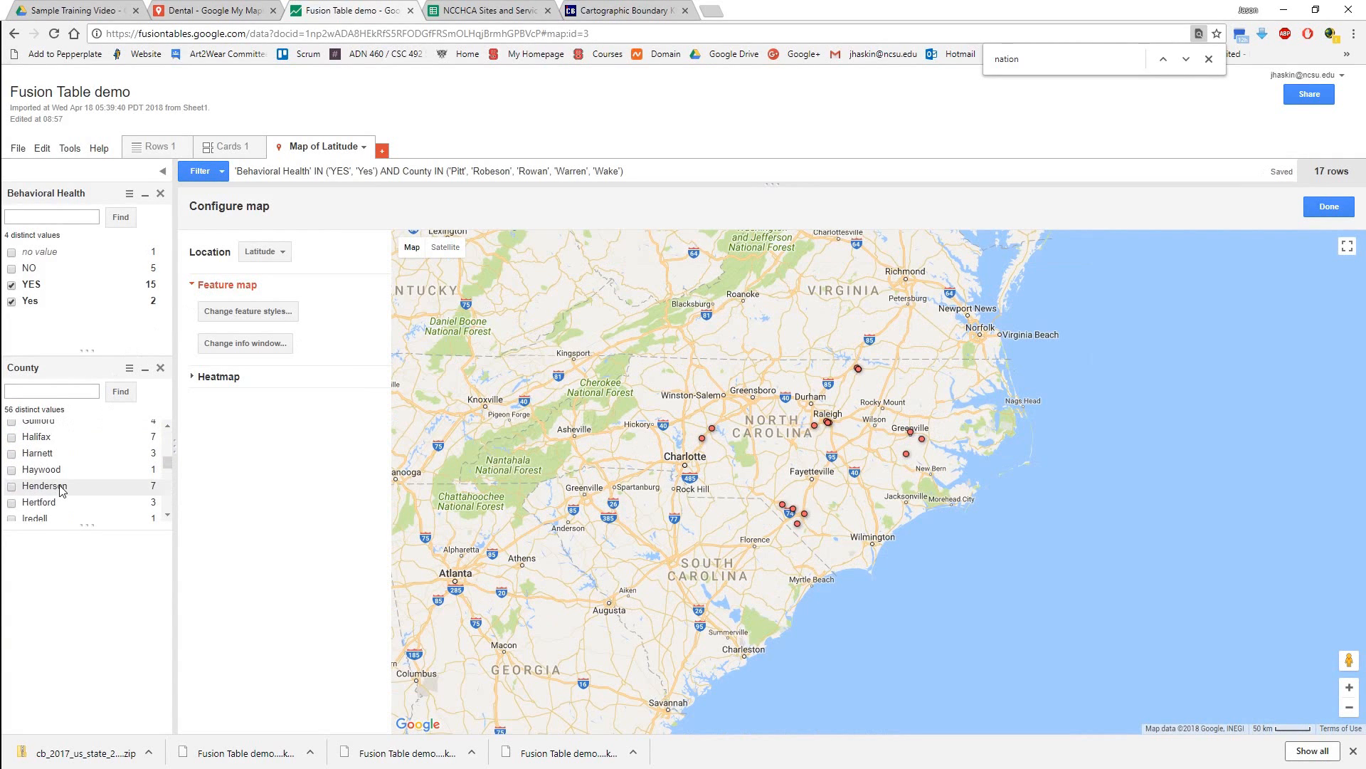
scroll(62, 490, up, 5)
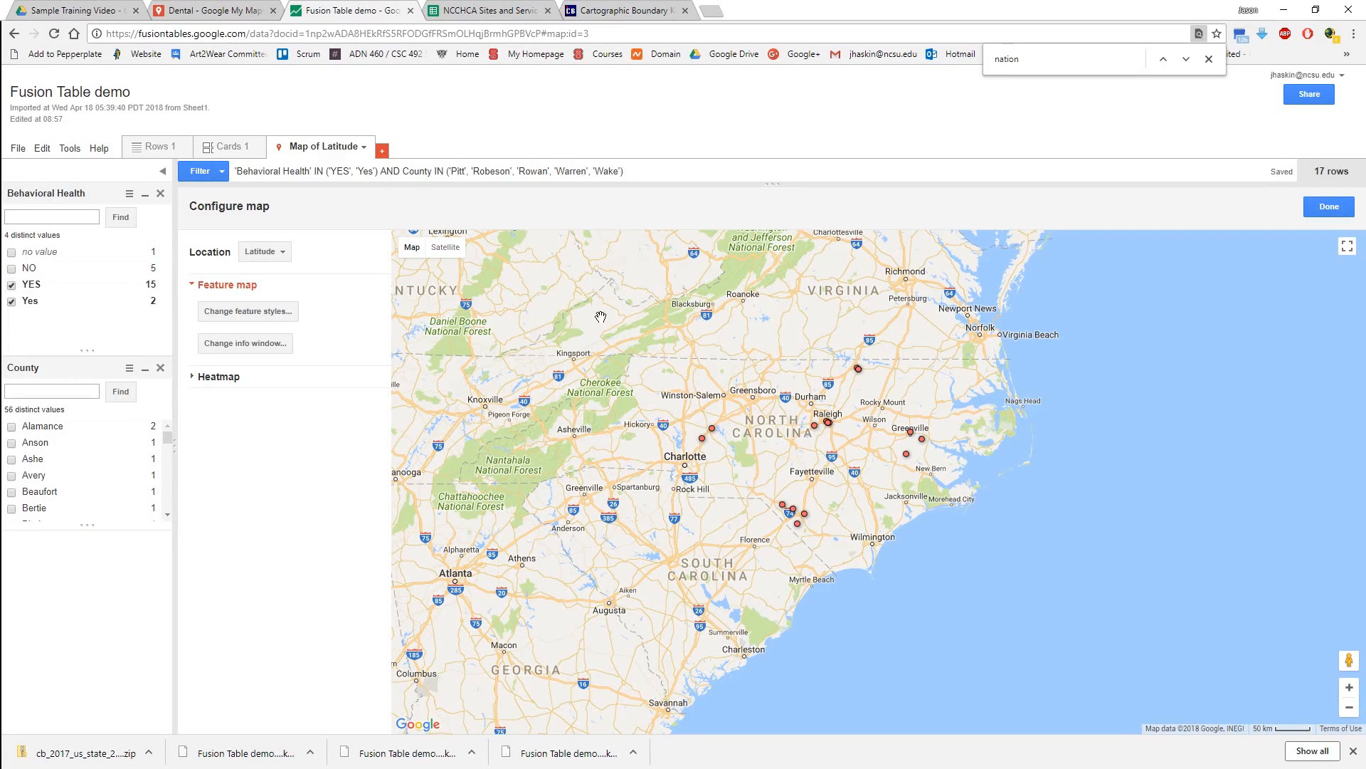
Display the filtered sites as a heatmap and set its radius to 50.
scroll(815, 479, up, 1)
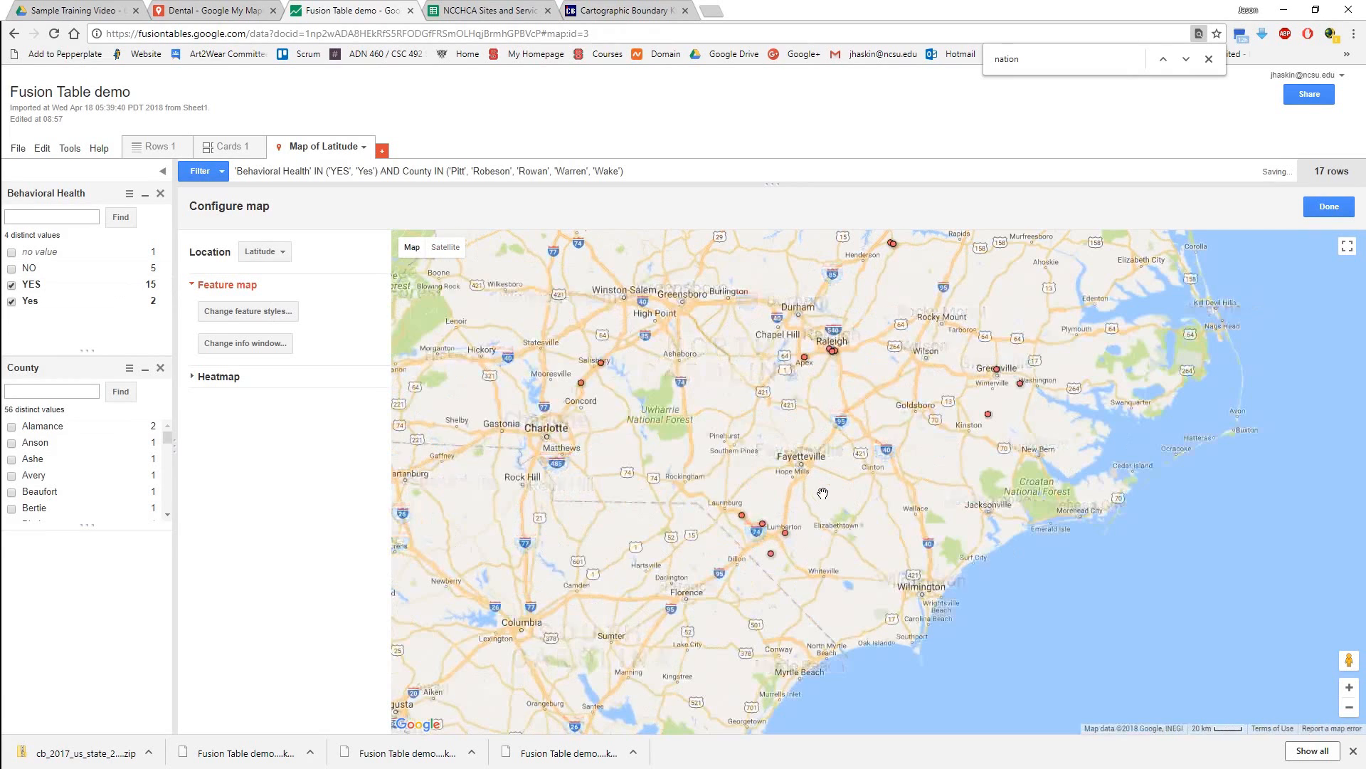
drag(654, 457, 656, 459)
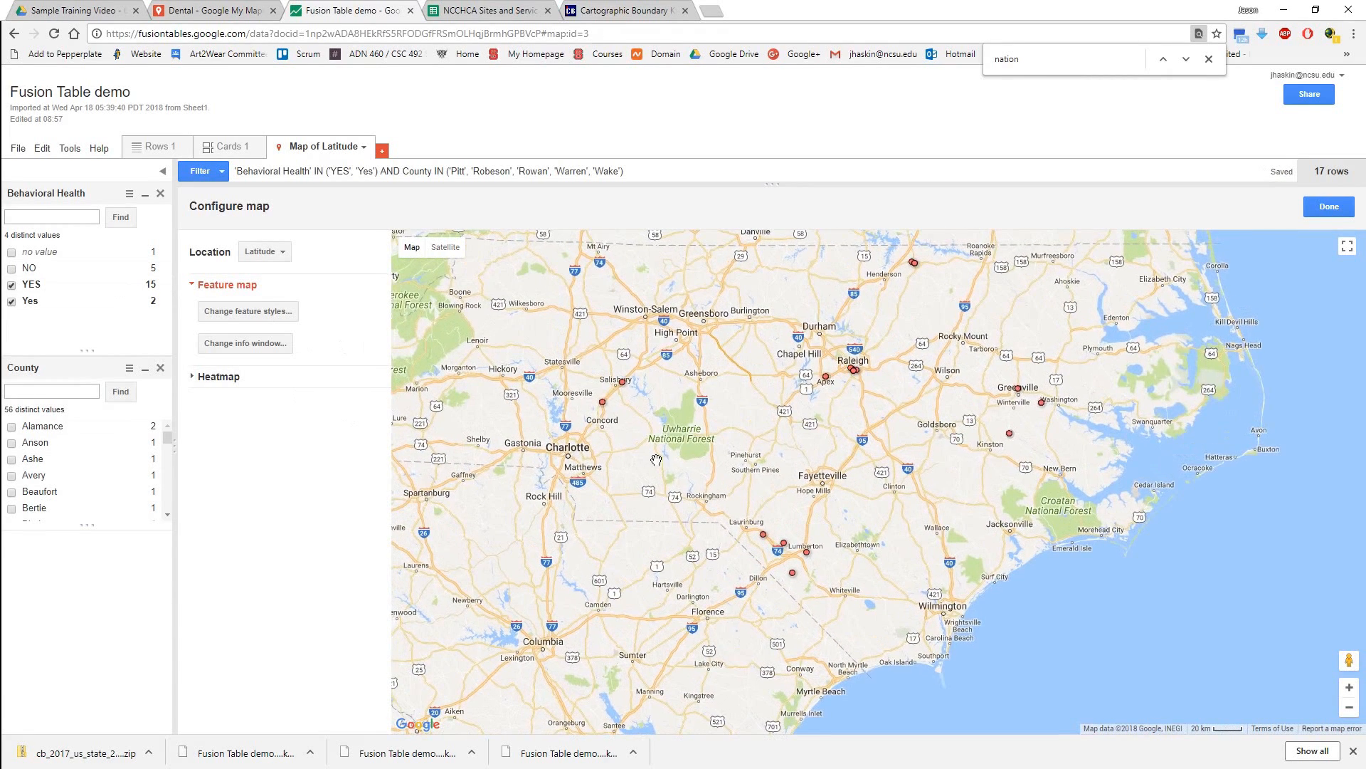
click(219, 376)
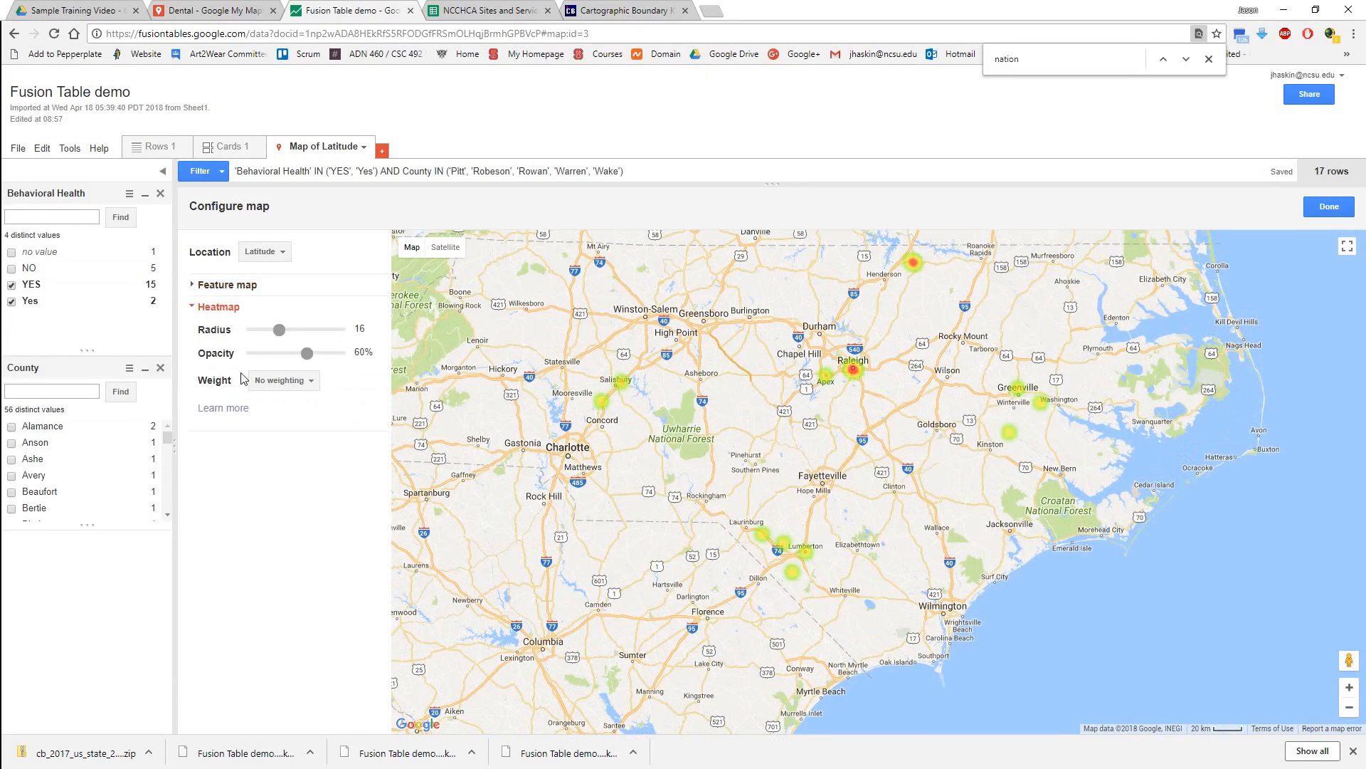
drag(278, 332, 356, 334)
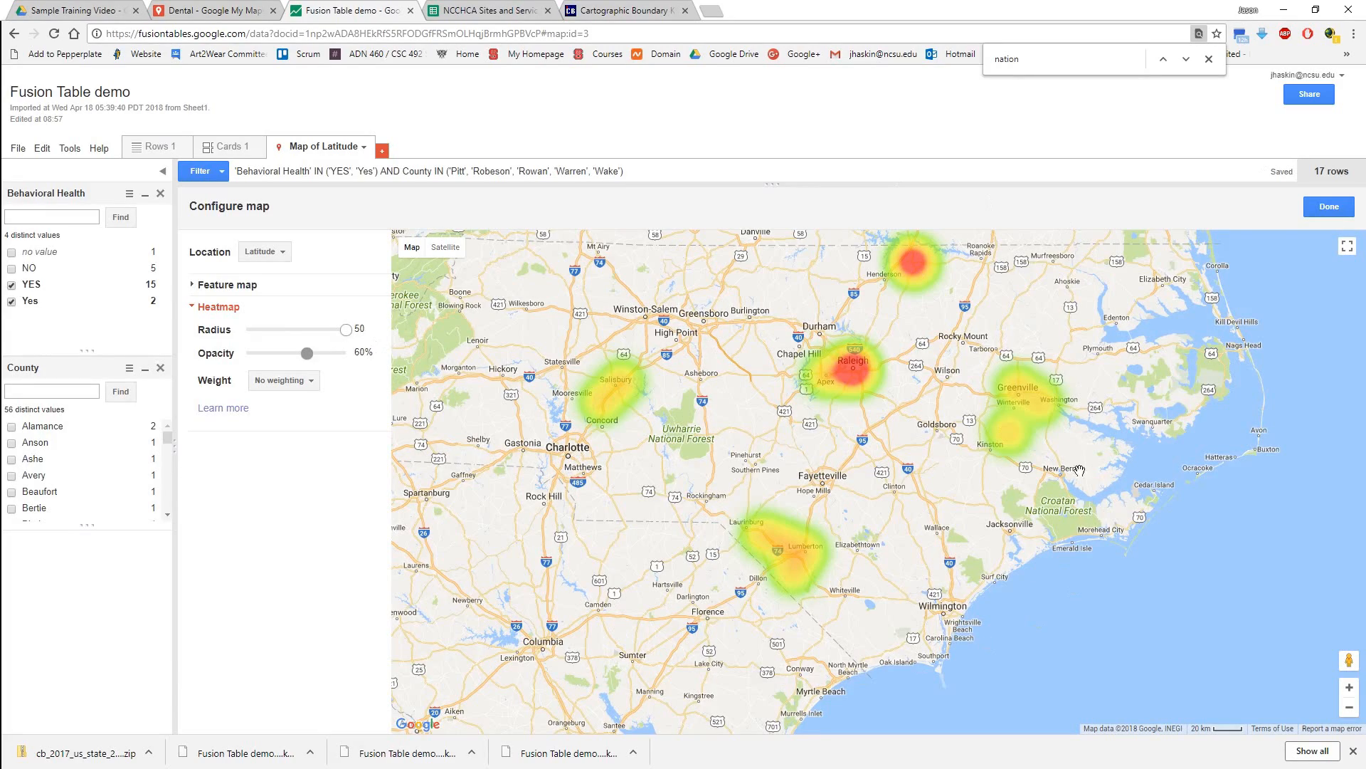
Switch to the Dental map in Google My Maps and toggle the Alamance layer's visibility off and back on.
click(206, 10)
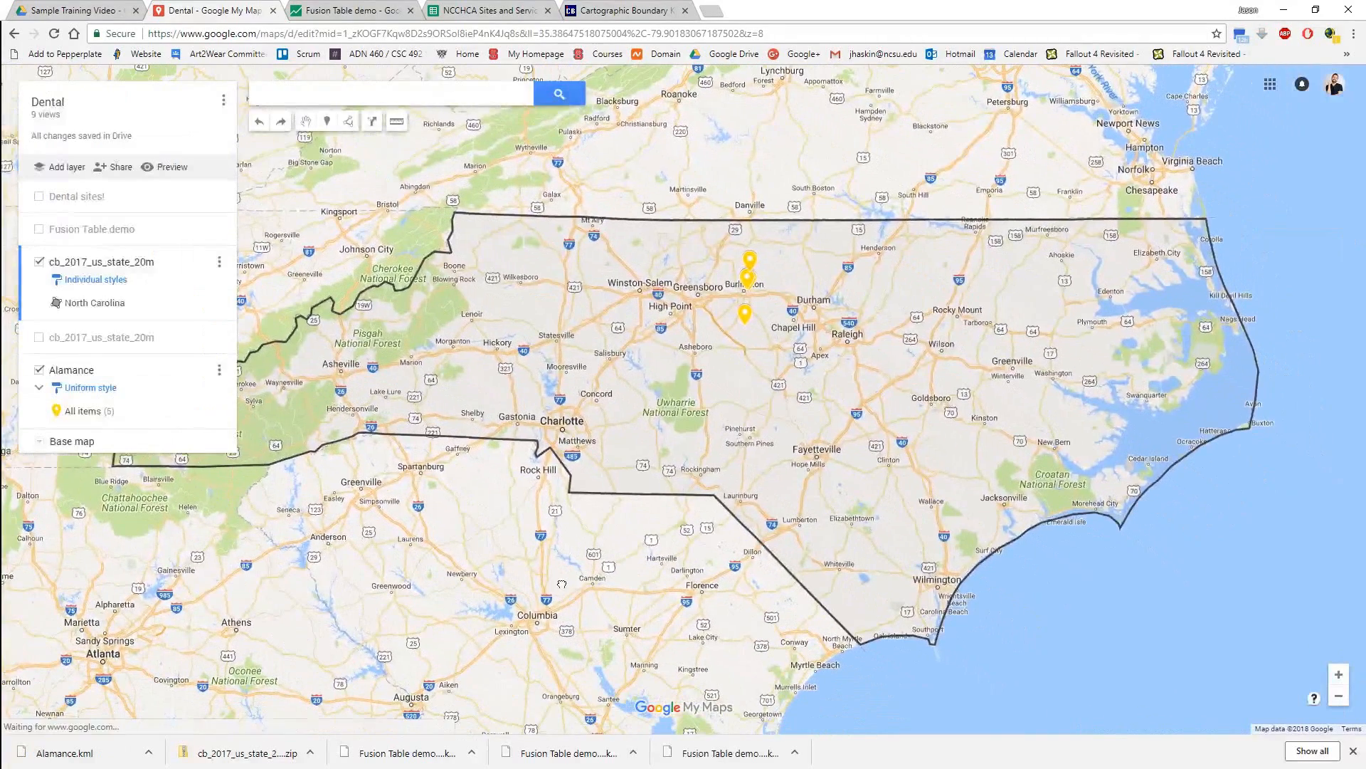
click(39, 371)
click(39, 371)
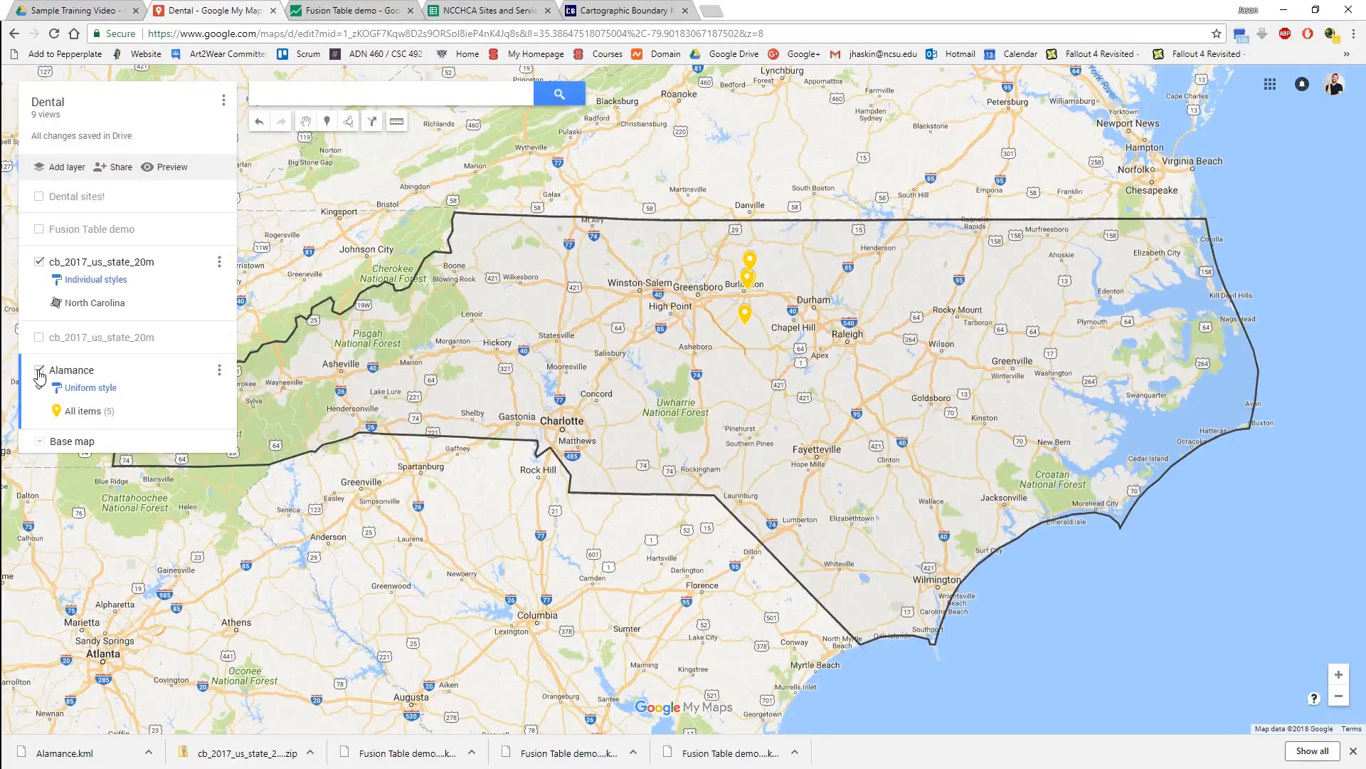
Frame the Alamance sites around Burlington closely and save that view as the map's default.
scroll(740, 298, up, 3)
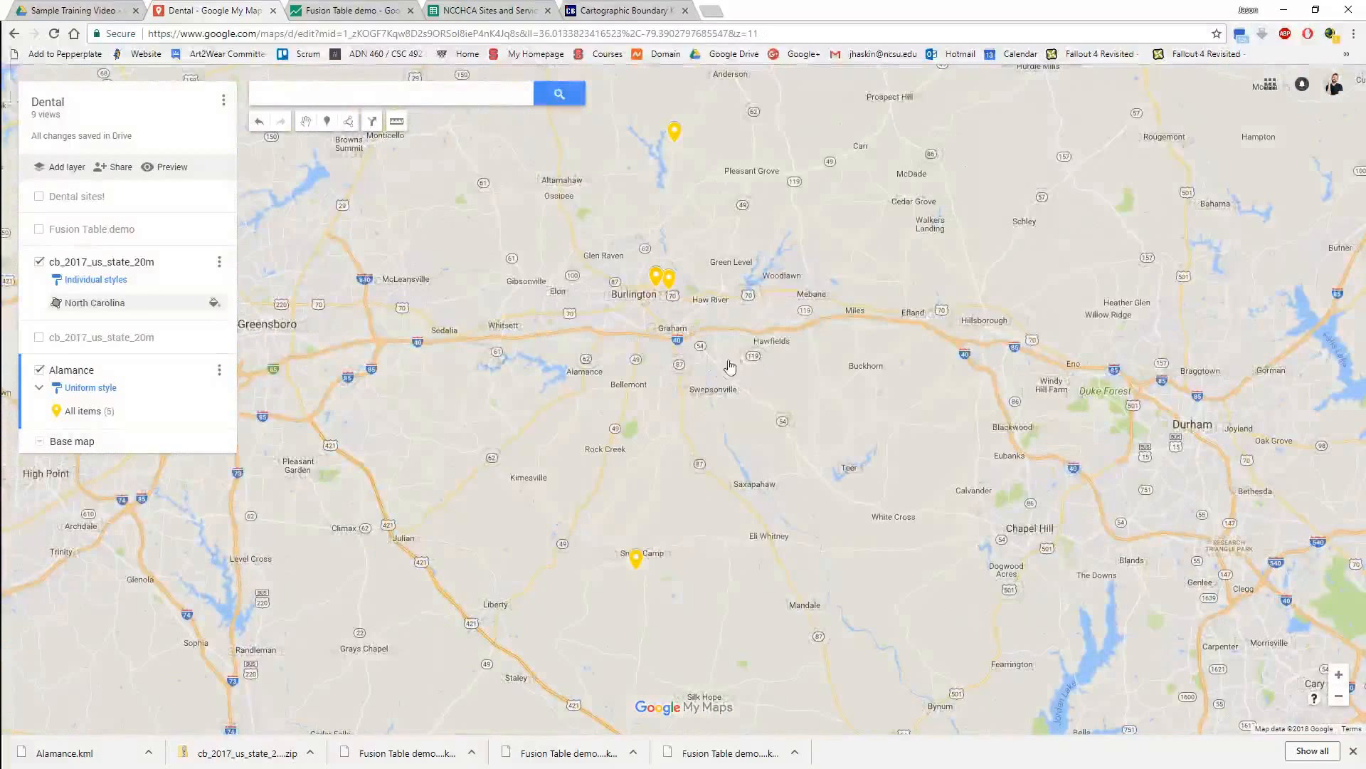
drag(729, 367, 780, 396)
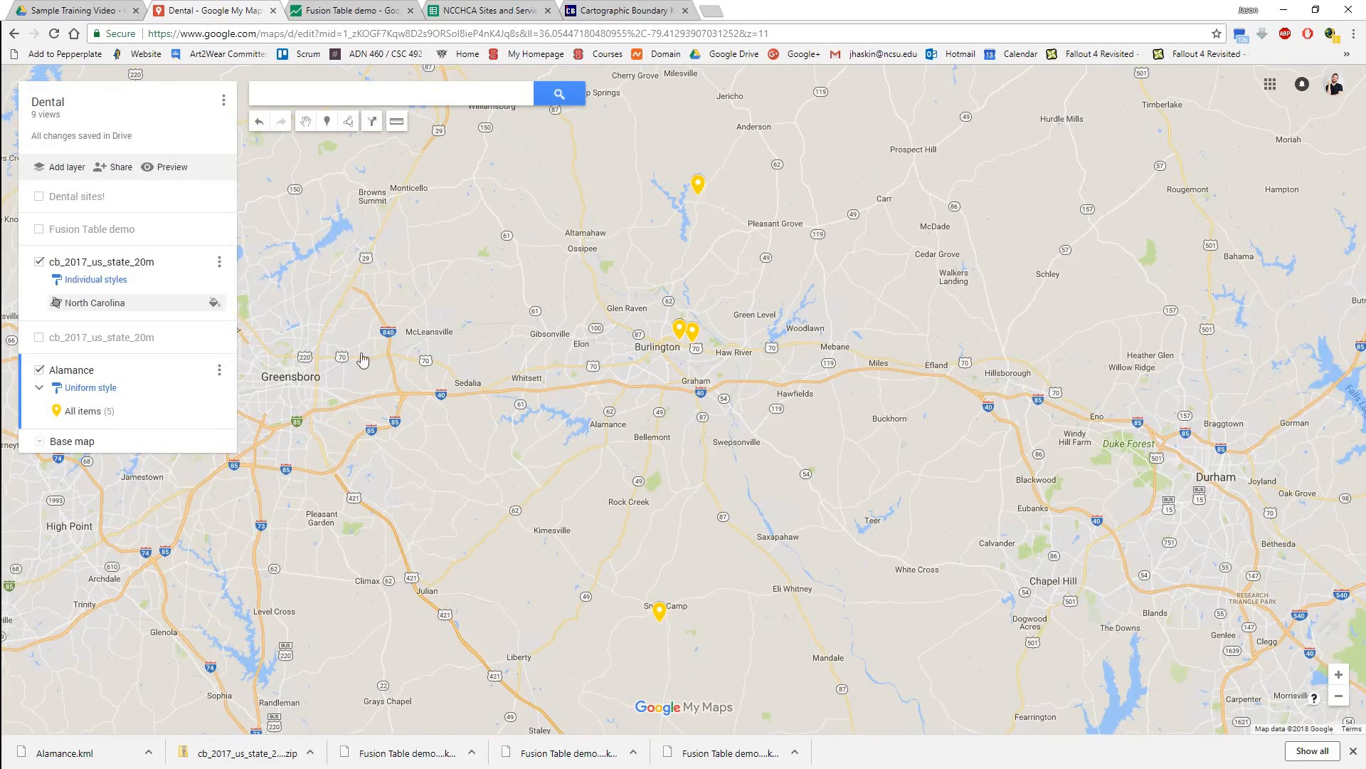
click(224, 104)
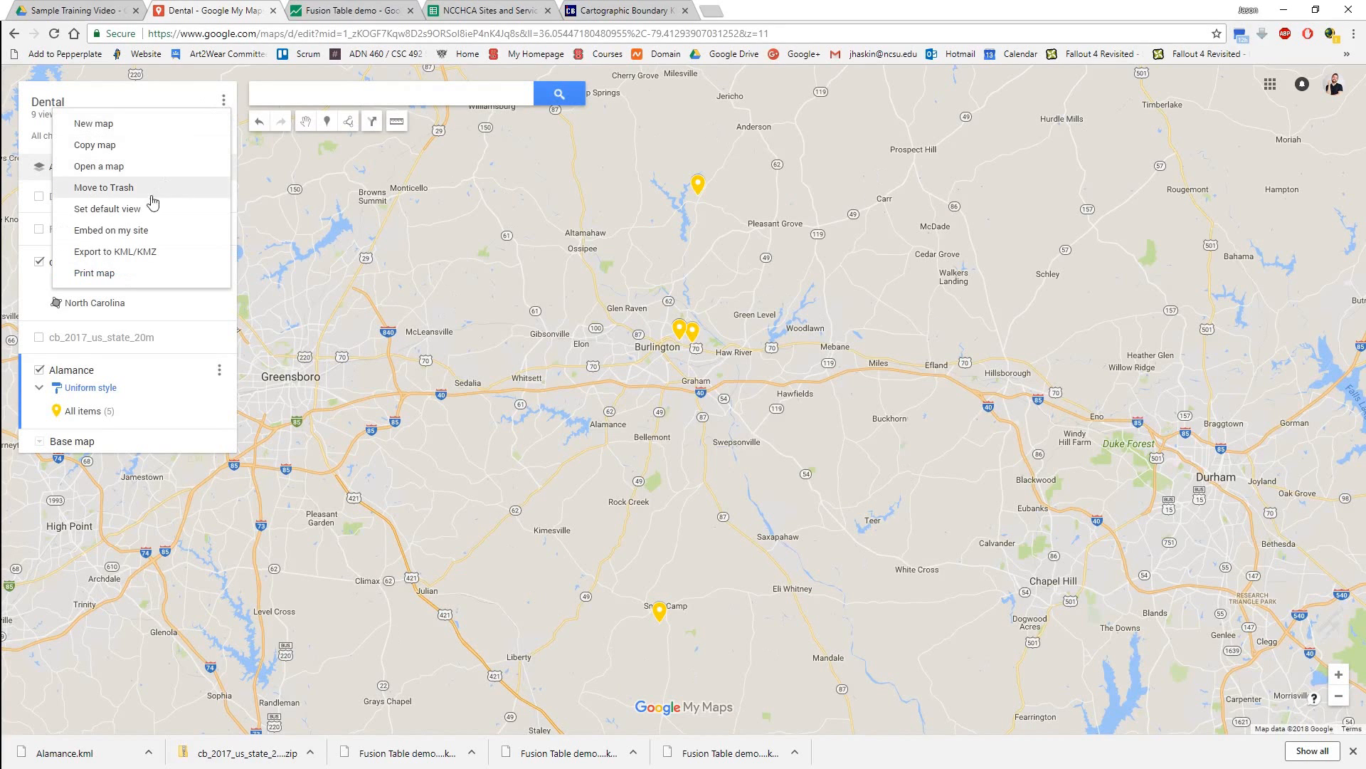
click(124, 210)
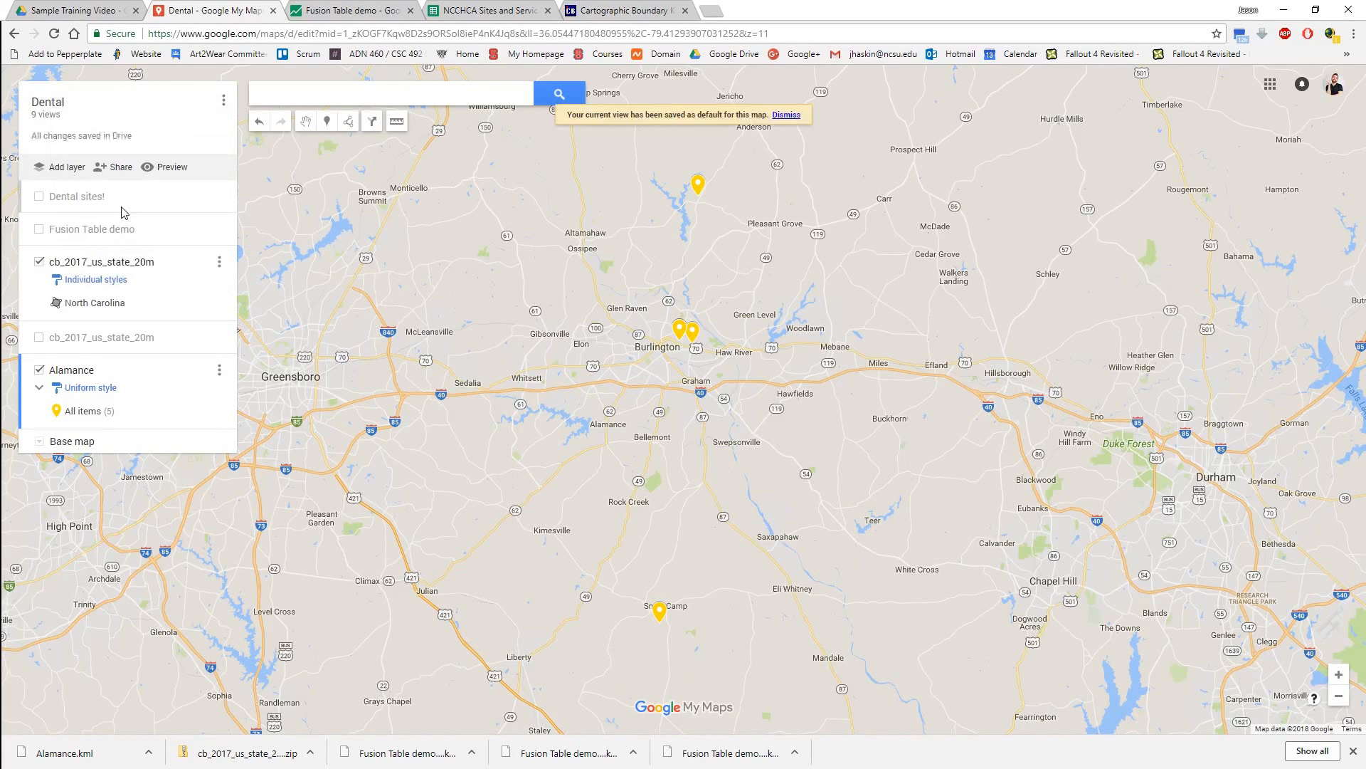
click(223, 105)
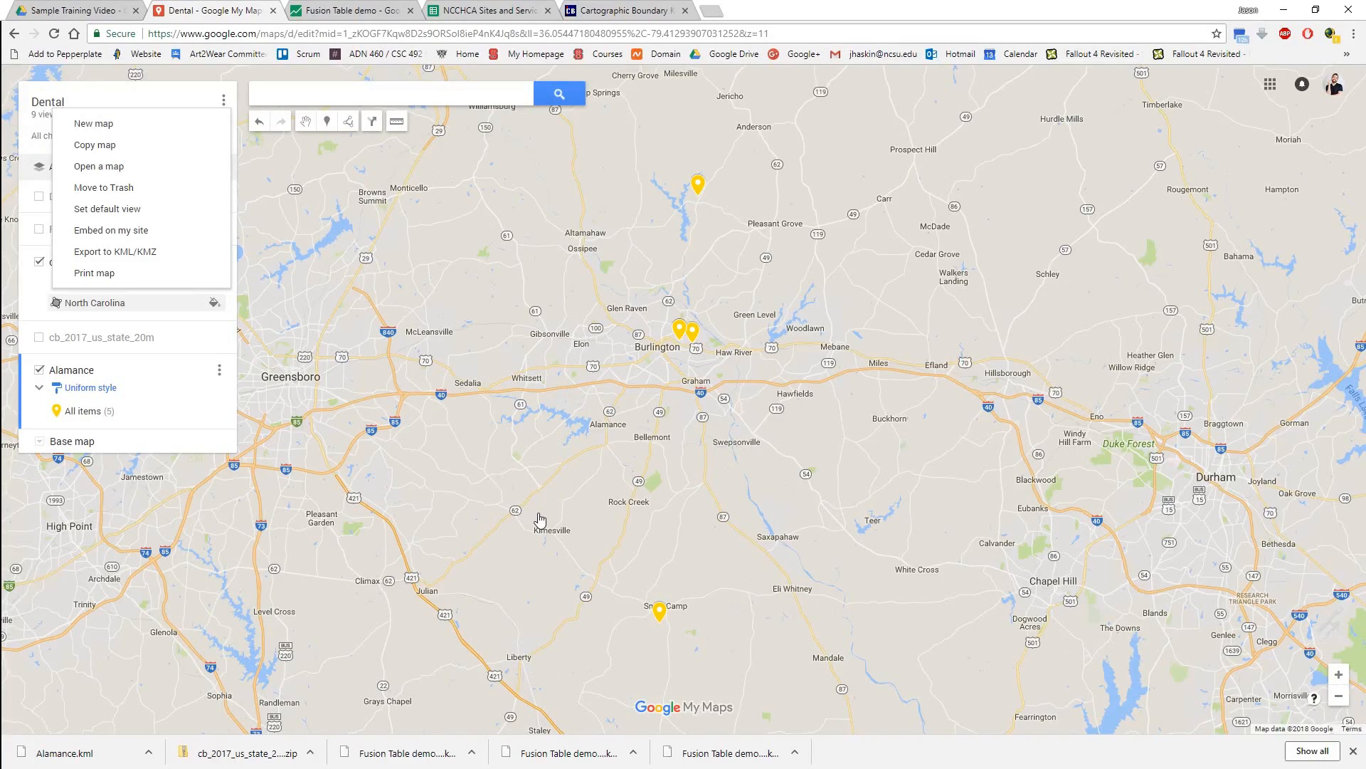
scroll(543, 545, down, 1)
drag(611, 567, 649, 425)
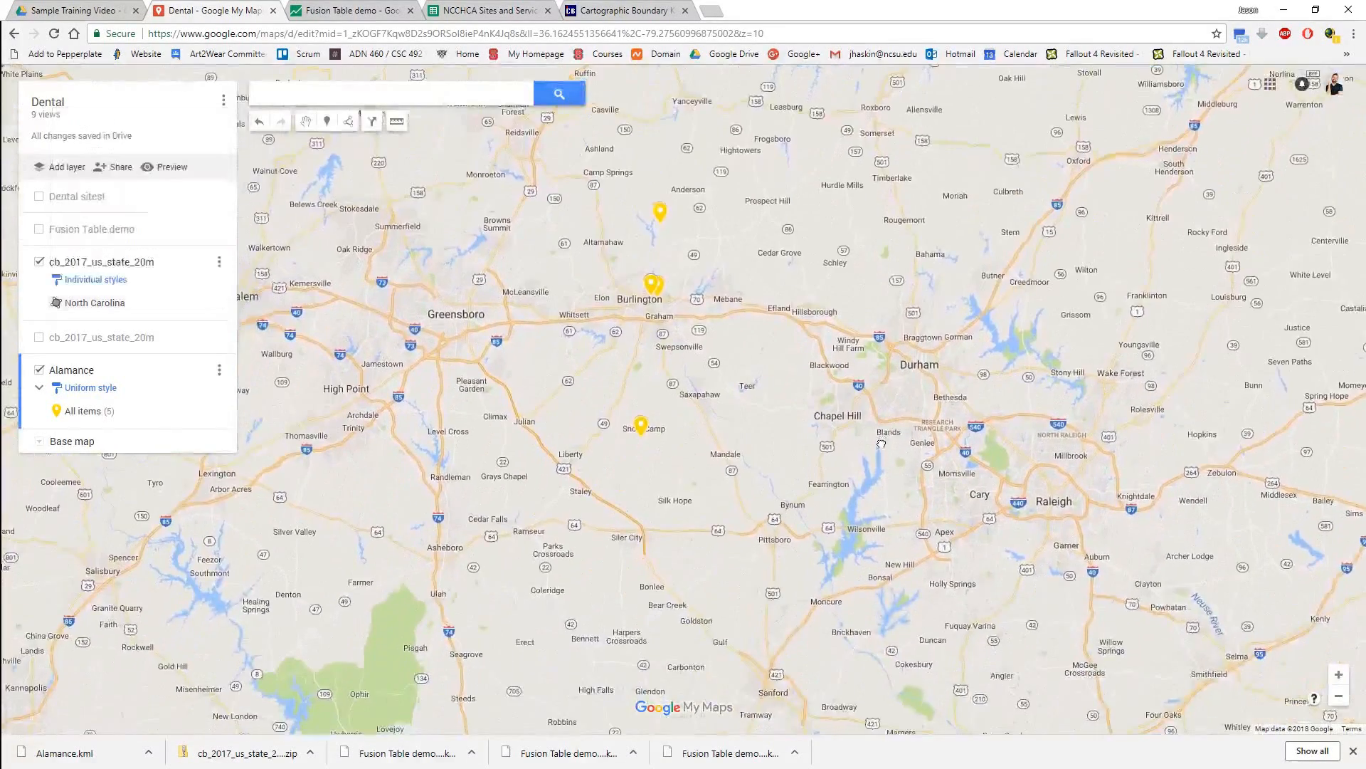
drag(755, 222, 609, 326)
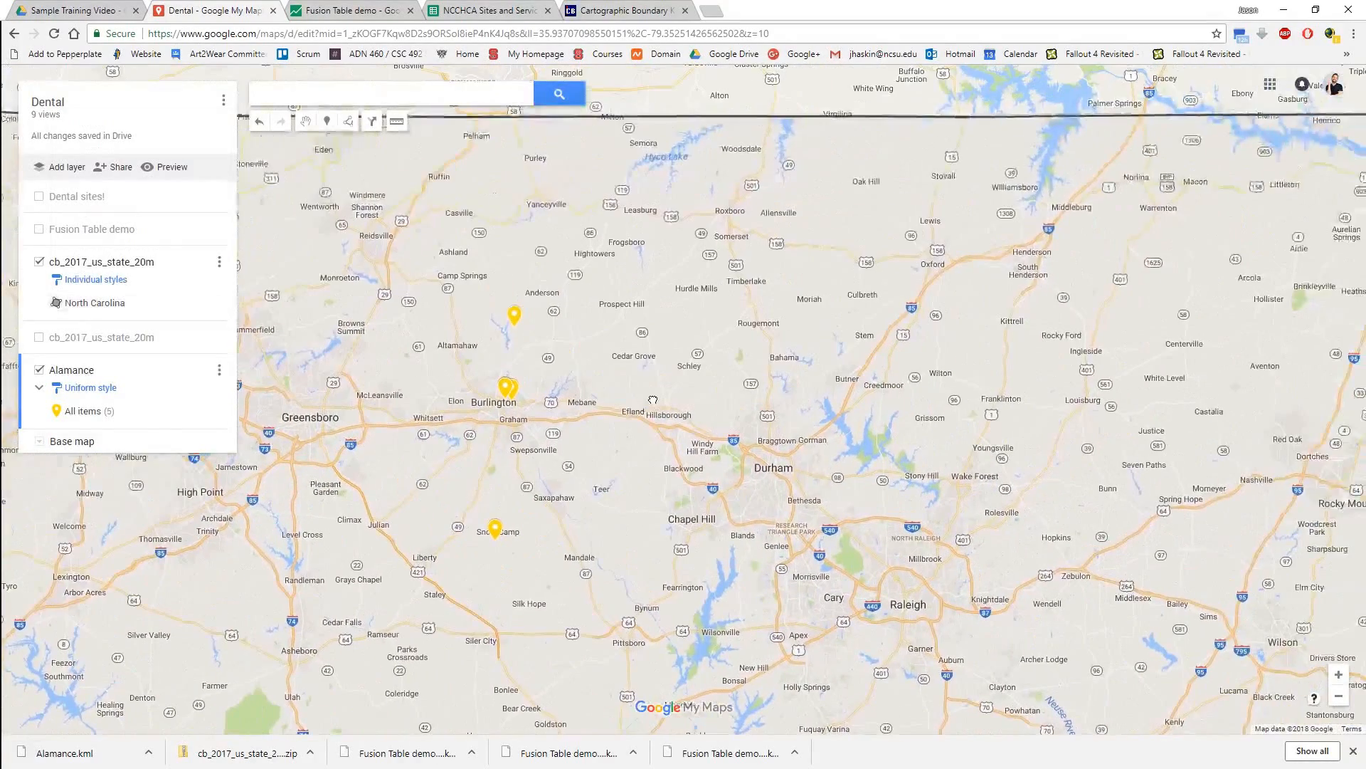